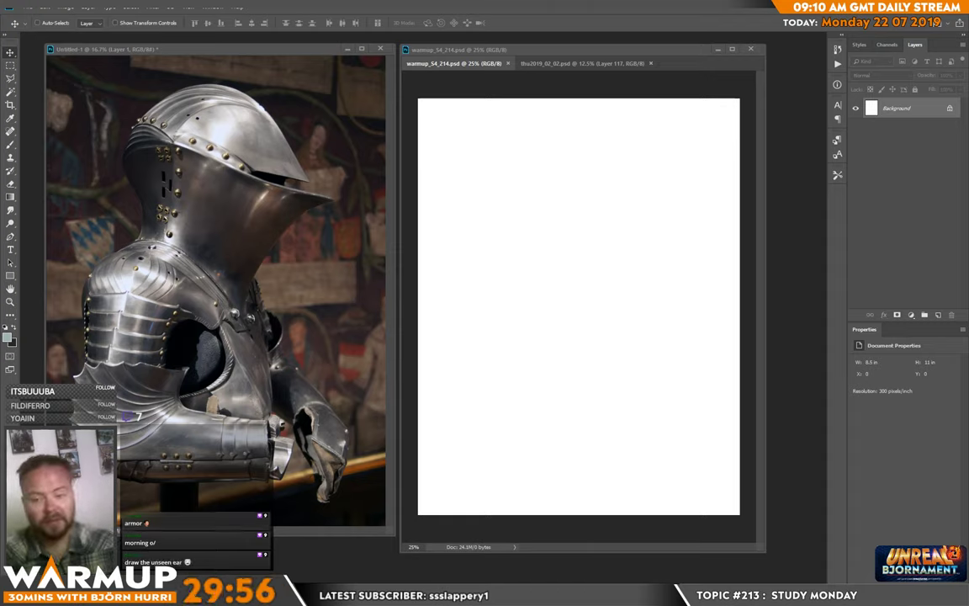
Add a new layer and set up the Sampled Brush 4 9 brush in black at a size of 72 px
key("b")
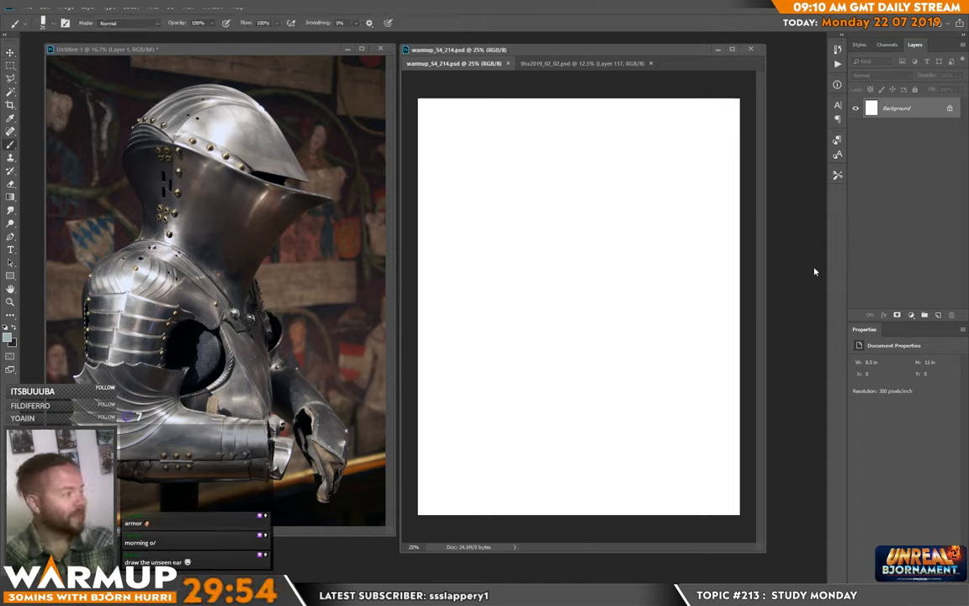
left_click(938, 315)
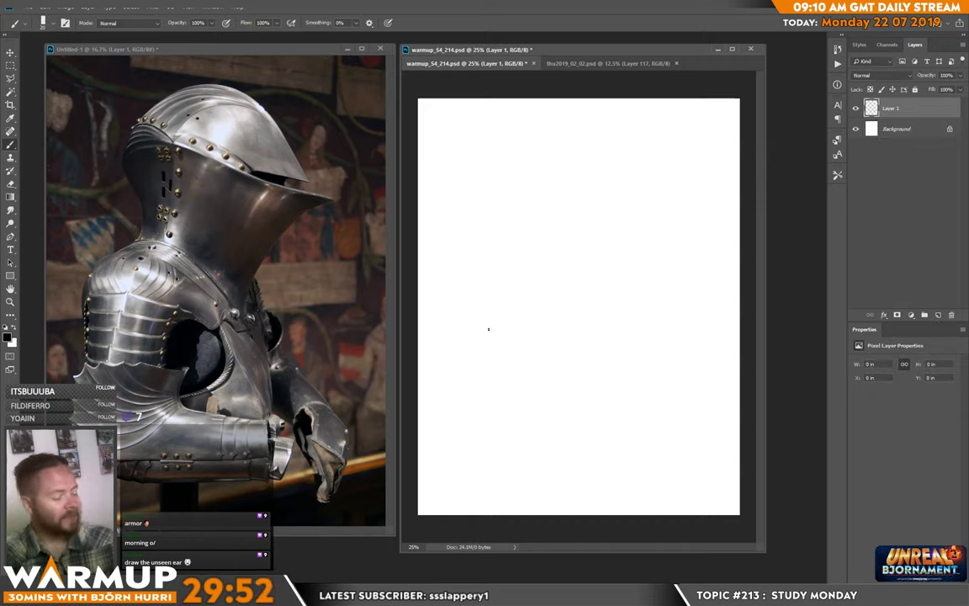
right_click(493, 323)
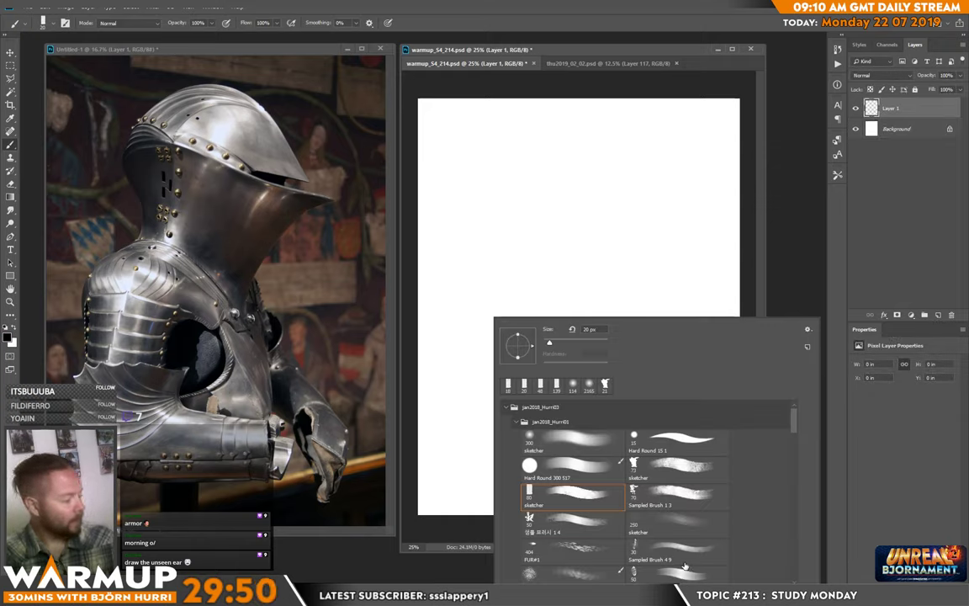
left_click(678, 550)
left_click_drag(506, 223, 522, 277)
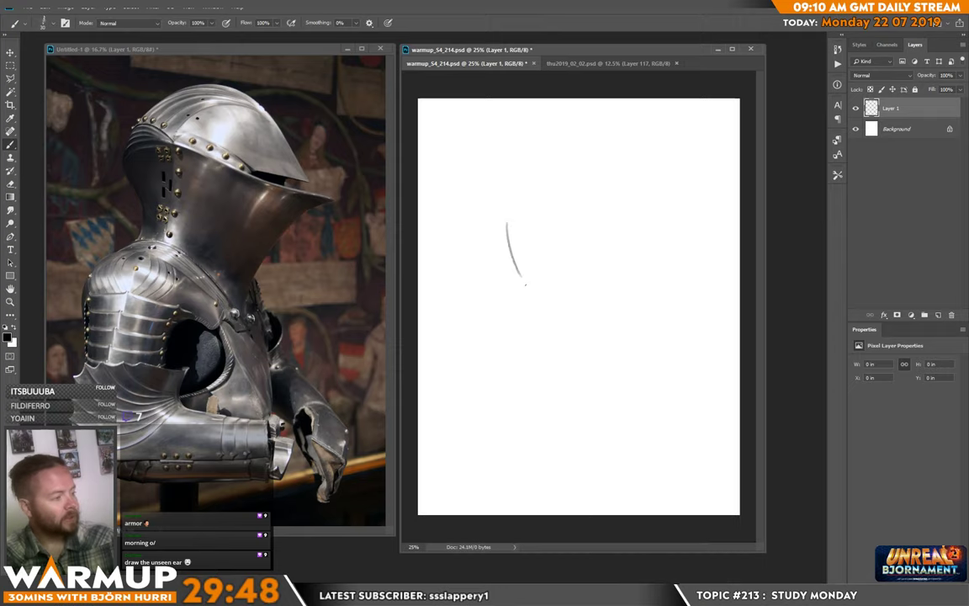
key("ctrl+z")
right_click(524, 261)
key("Escape")
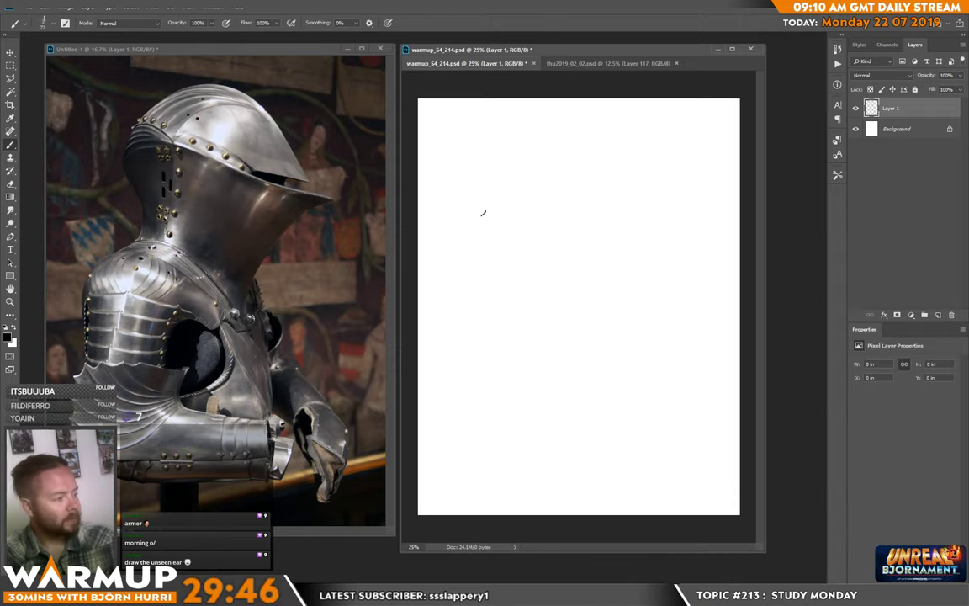
left_click_drag(481, 205, 561, 329)
key("ctrl+z")
left_click_drag(460, 199, 589, 349)
key("ctrl+z")
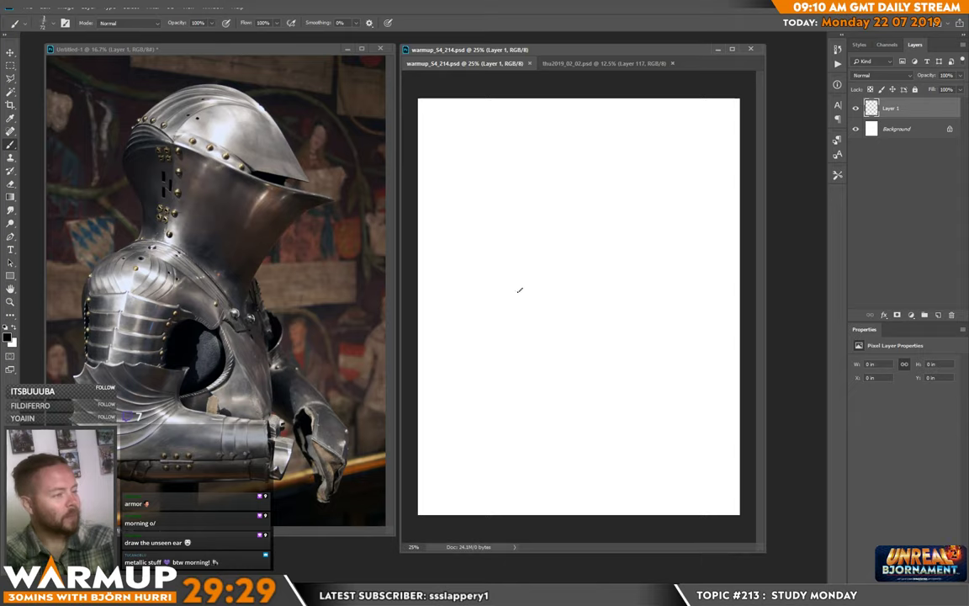
Sketch the helmet's back-of-neck curve and the domed skull outline from the rear corner over to the front point
mouse_move(508, 307)
left_mouse_down()
mouse_move(481, 237)
mouse_move(479, 245)
mouse_move(483, 220)
mouse_move(564, 150)
left_mouse_up()
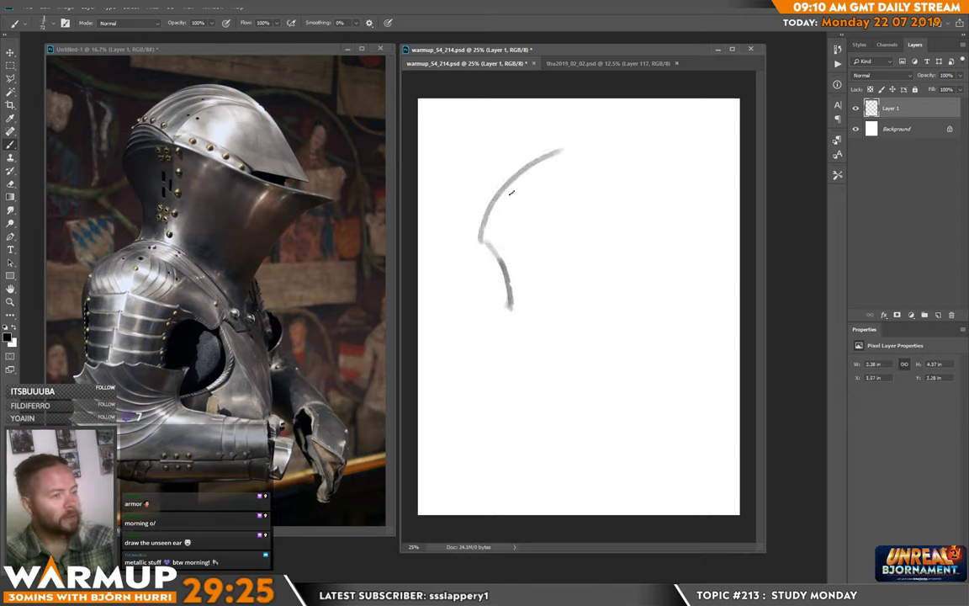
key("ctrl+z")
mouse_move(478, 238)
left_mouse_down()
mouse_move(482, 210)
mouse_move(561, 143)
mouse_move(602, 157)
mouse_move(649, 200)
left_mouse_up()
key("ctrl+z")
mouse_move(556, 145)
left_mouse_down()
mouse_move(586, 145)
mouse_move(665, 184)
mouse_move(713, 253)
left_mouse_up()
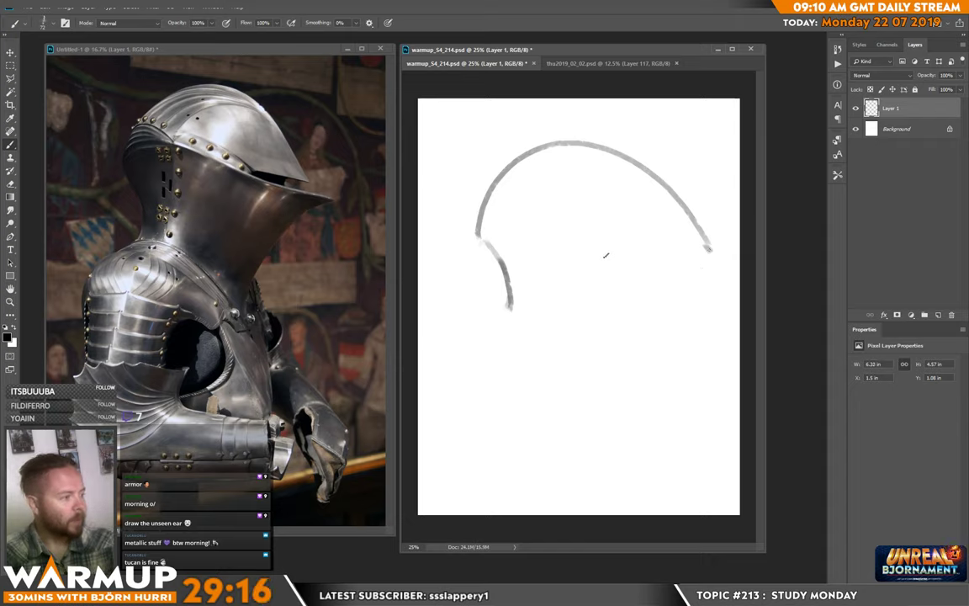
Sketch the dome's lower front edge, running from the eye-slit corner to the dome's front point
left_click_drag(605, 255, 688, 253)
left_click_drag(615, 251, 708, 252)
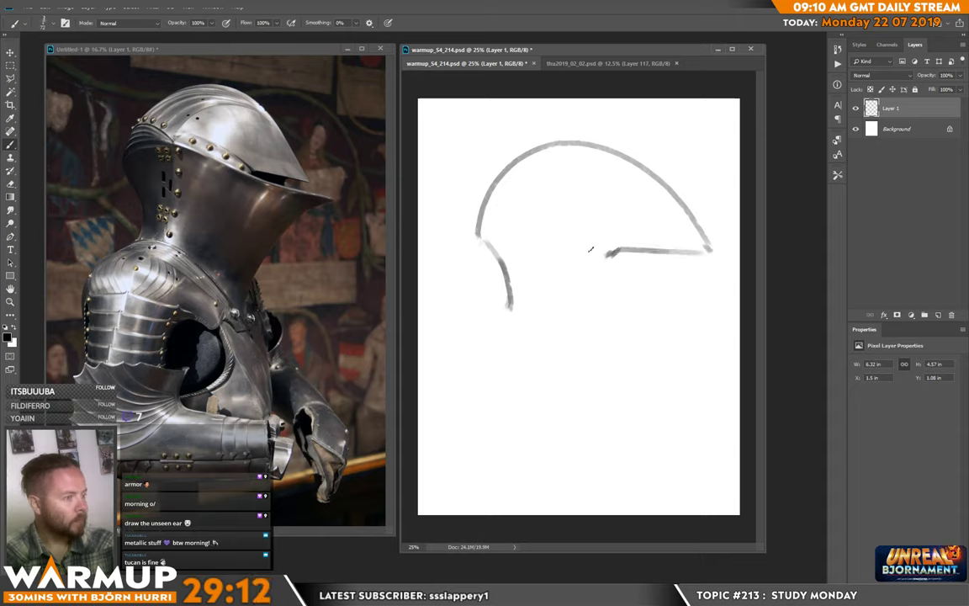
key("ctrl+z")
key("ctrl+z")
left_click_drag(607, 254, 712, 250)
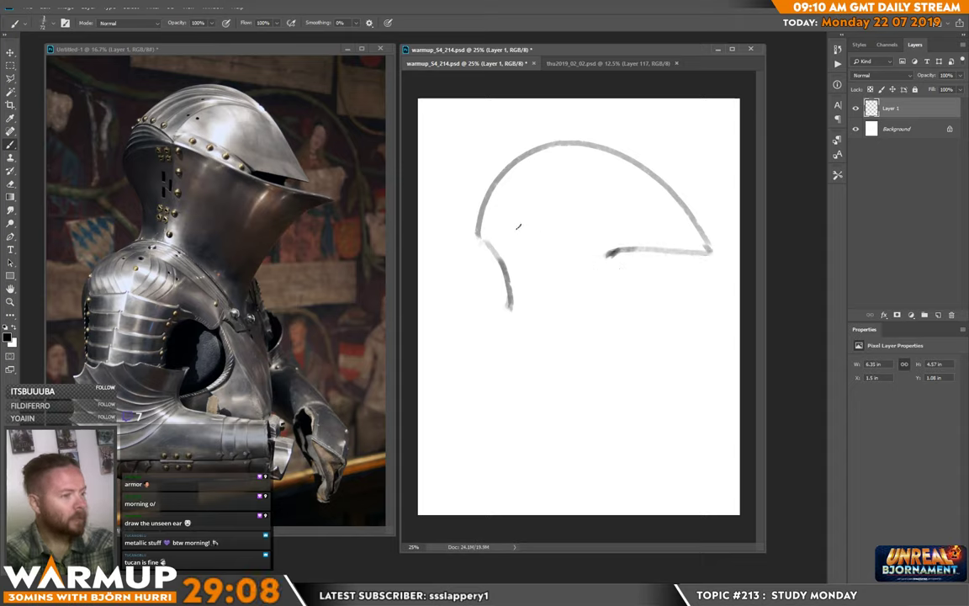
Sketch the brow line, the chin guard's protruding rim and its front edge, and shift the sketch slightly up and to the left
left_click_drag(478, 229, 551, 224)
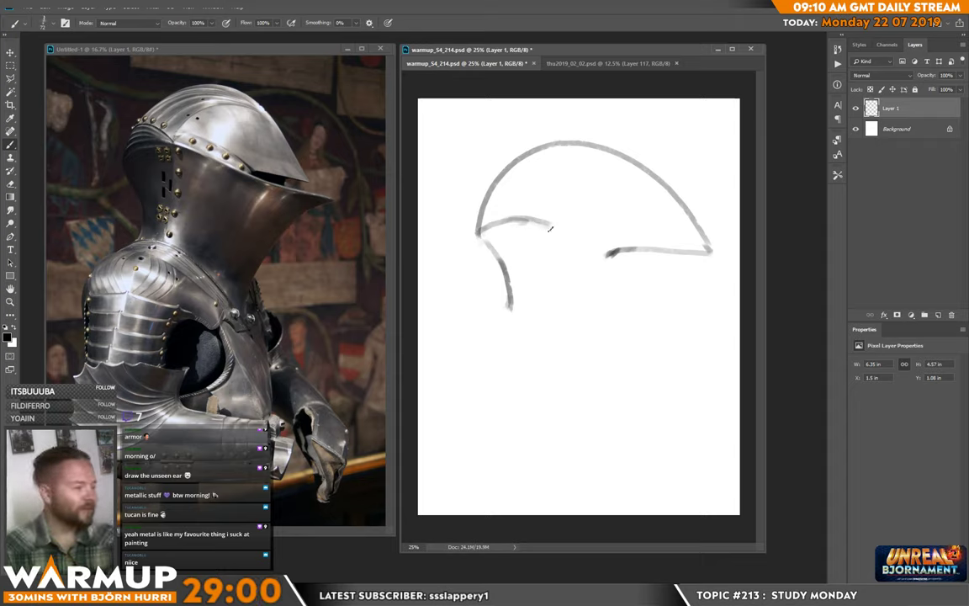
left_click_drag(552, 224, 668, 268)
key("ctrl+z")
mouse_move(533, 224)
left_mouse_down()
mouse_move(708, 273)
mouse_move(649, 260)
mouse_move(657, 264)
mouse_move(726, 272)
mouse_move(673, 293)
mouse_move(731, 271)
mouse_move(678, 305)
mouse_move(694, 289)
mouse_move(627, 402)
left_mouse_up()
key("v")
key("b")
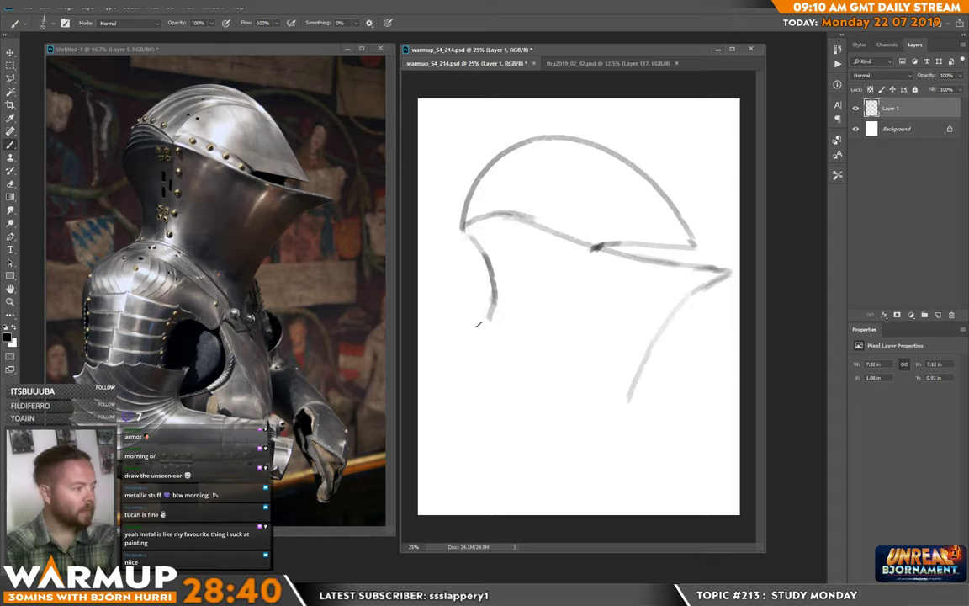
Sketch the helmet's lower collar line from the back of the neck diagonally down to the chest
left_click_drag(480, 323, 569, 349)
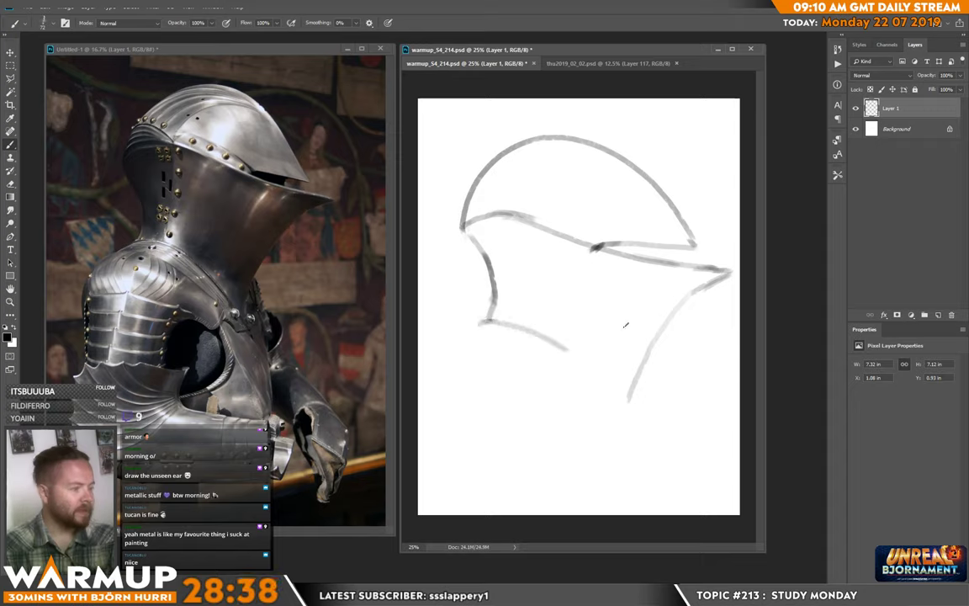
key("ctrl+z")
mouse_move(487, 322)
left_mouse_down()
mouse_move(541, 333)
mouse_move(643, 430)
left_mouse_up()
key("ctrl+z")
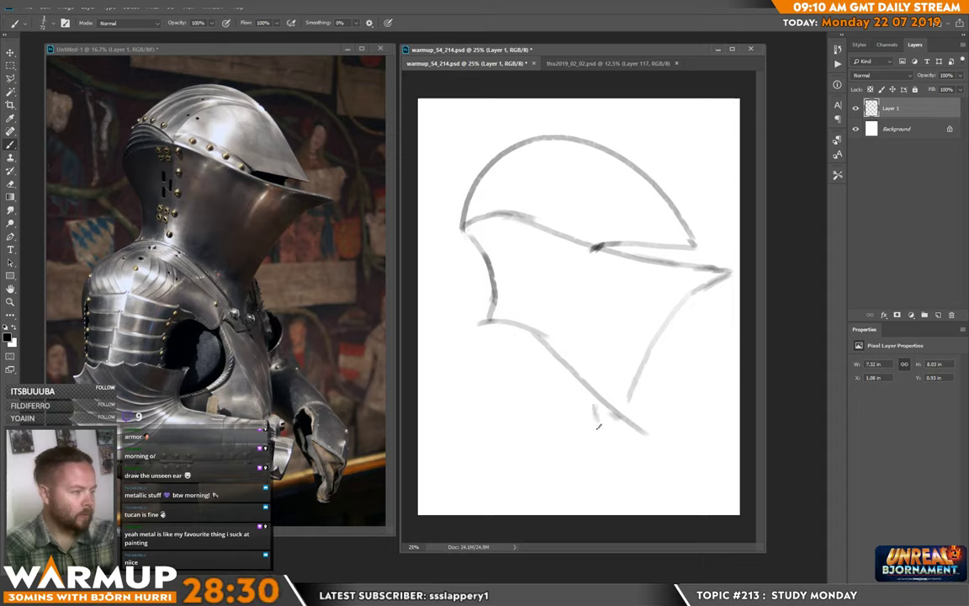
Sketch the fastening at the base of the chin guard and erase the collar line's overlapping end with a resized eraser
left_click_drag(595, 407, 629, 434)
key("e")
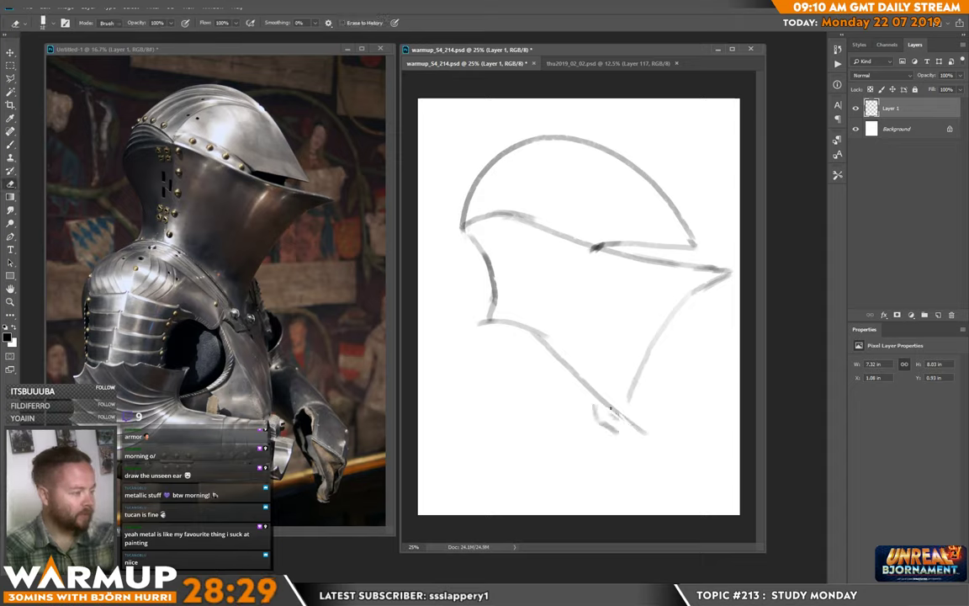
right_click(637, 320)
left_click_drag(692, 342, 712, 343)
mouse_move(607, 413)
left_mouse_down()
mouse_move(632, 426)
mouse_move(640, 414)
mouse_move(609, 434)
mouse_move(580, 437)
mouse_move(591, 446)
left_mouse_up()
Sketch the shoulder line, the armhole curve and the short chest lines on the far side below the helmet
key("b")
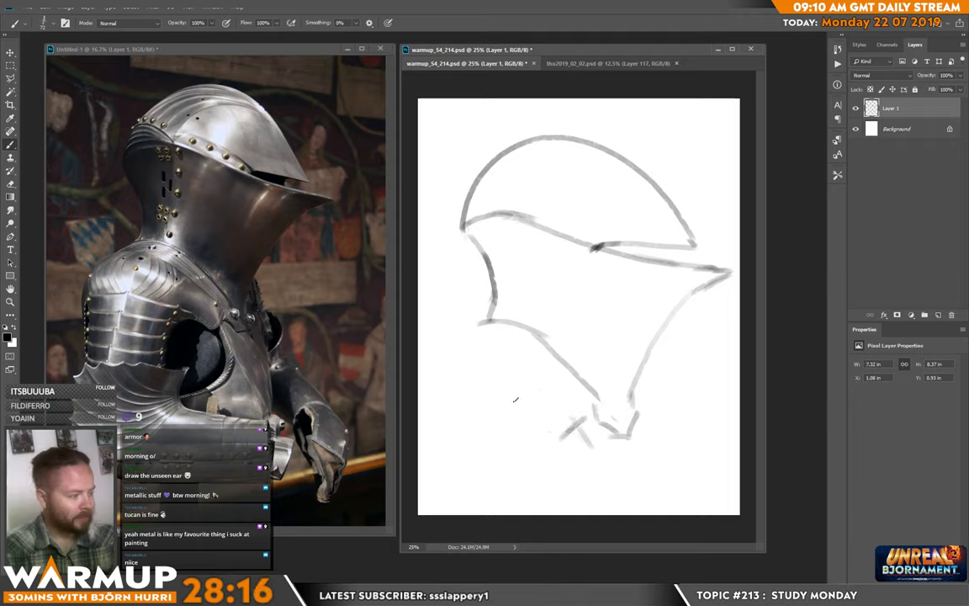
mouse_move(505, 413)
left_mouse_down()
mouse_move(558, 448)
mouse_move(549, 442)
mouse_move(585, 439)
mouse_move(573, 431)
mouse_move(594, 469)
mouse_move(585, 514)
left_mouse_up()
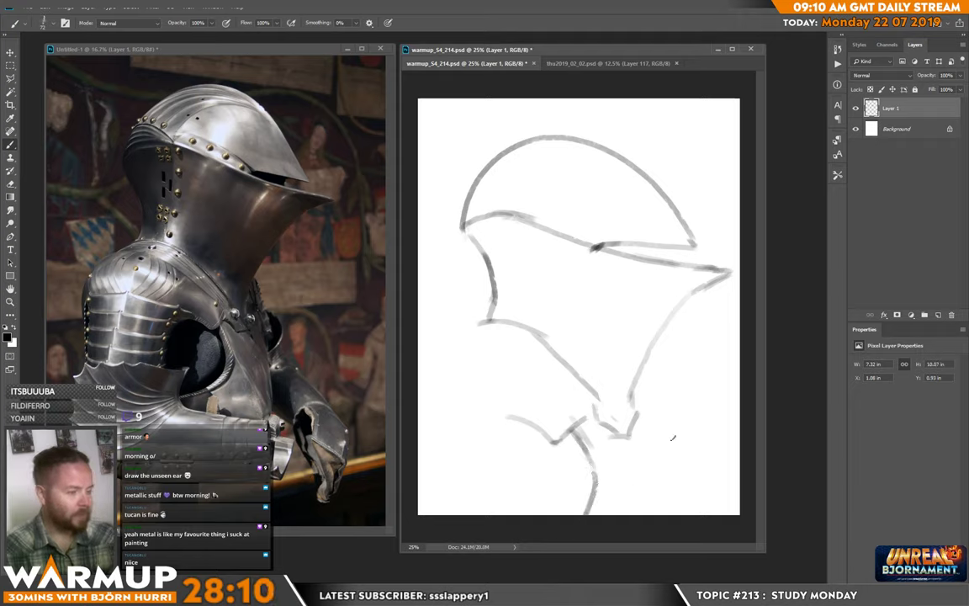
left_click_drag(649, 444, 668, 488)
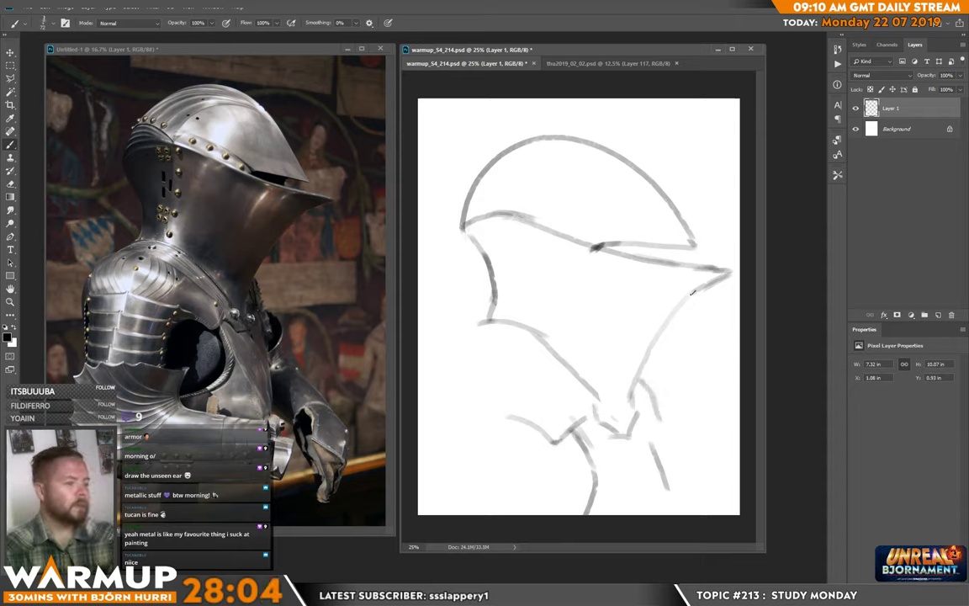
Redraw the dome's lower front edge slightly lower, cleaning up its front corner and the chin guard's tip with the eraser
key("e")
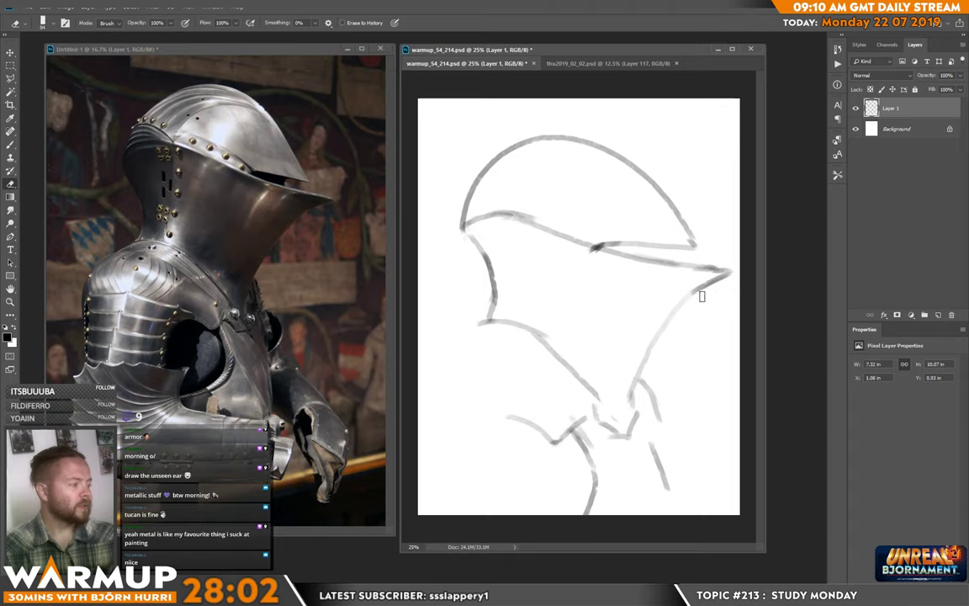
key("b")
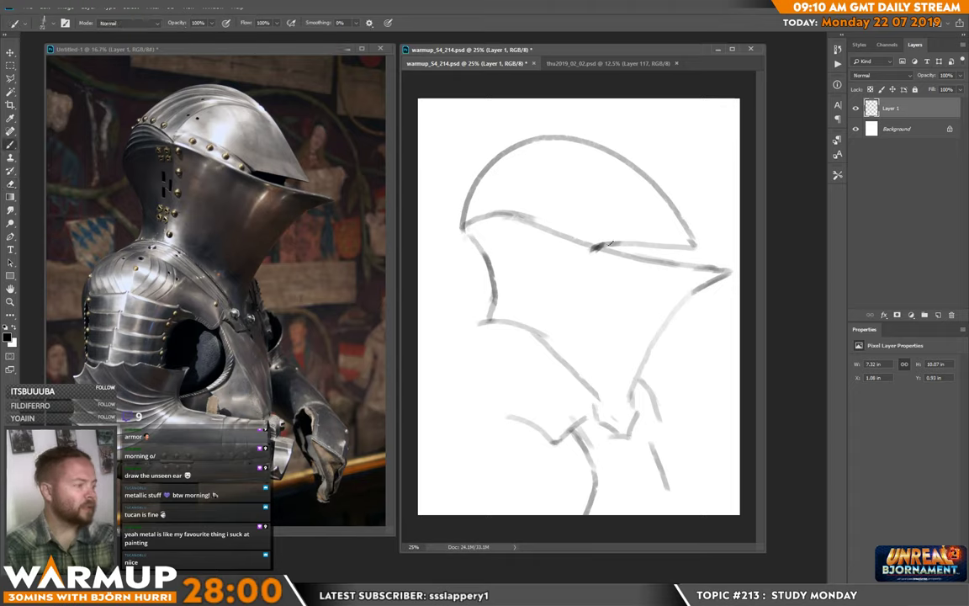
left_click_drag(612, 243, 686, 249)
key("e")
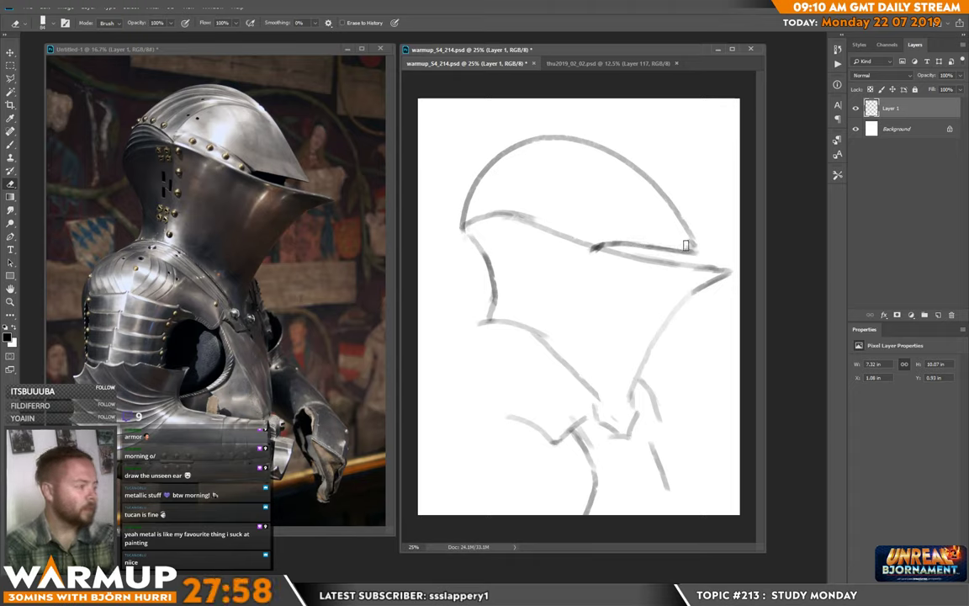
key("b")
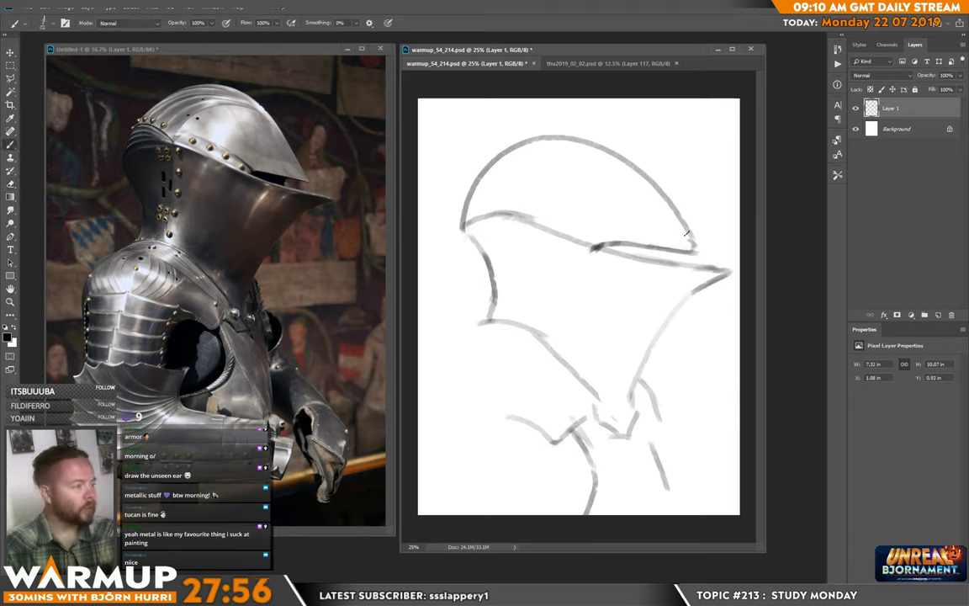
key("e")
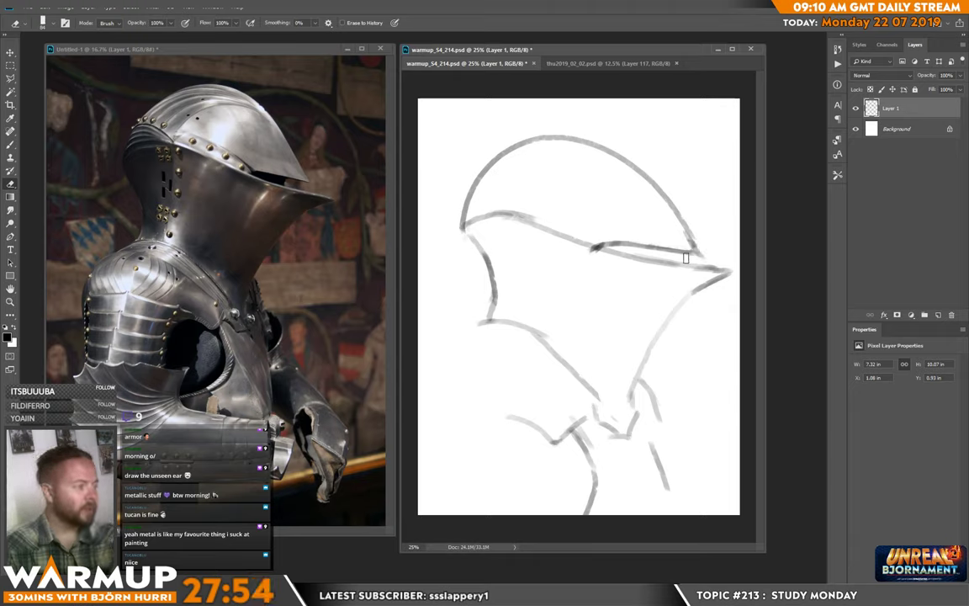
key("b")
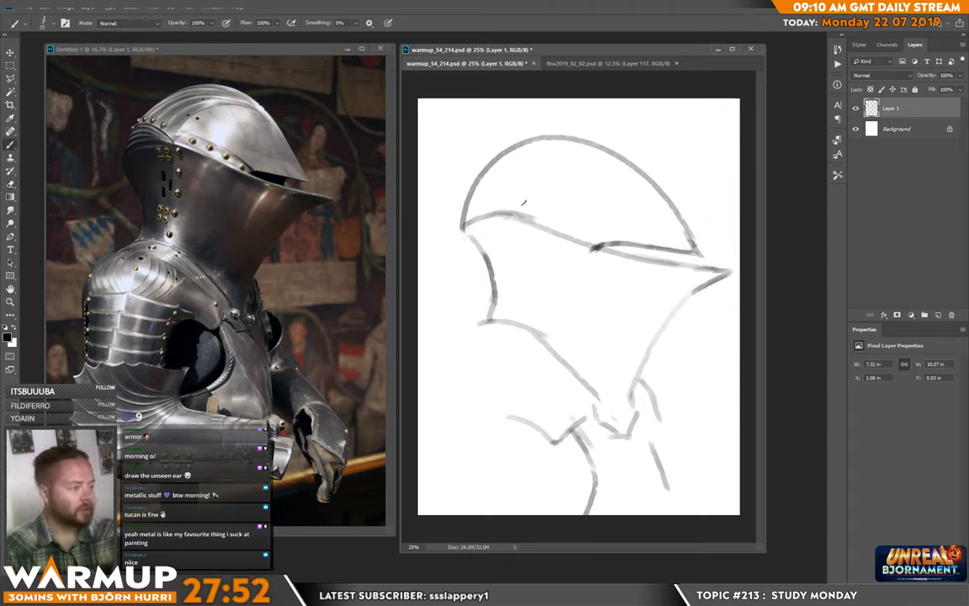
Sketch a curved plate edge above the brow line, running down to the eye-slit corner
mouse_move(520, 199)
left_mouse_down()
mouse_move(549, 205)
mouse_move(595, 243)
left_mouse_up()
key("e")
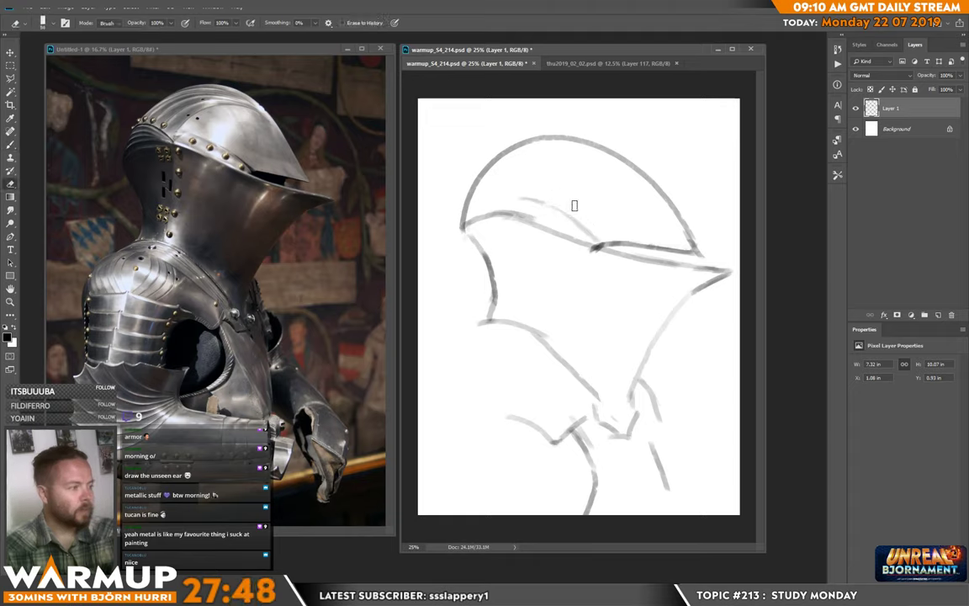
key("b")
left_click_drag(562, 214, 601, 248)
key("ctrl+z")
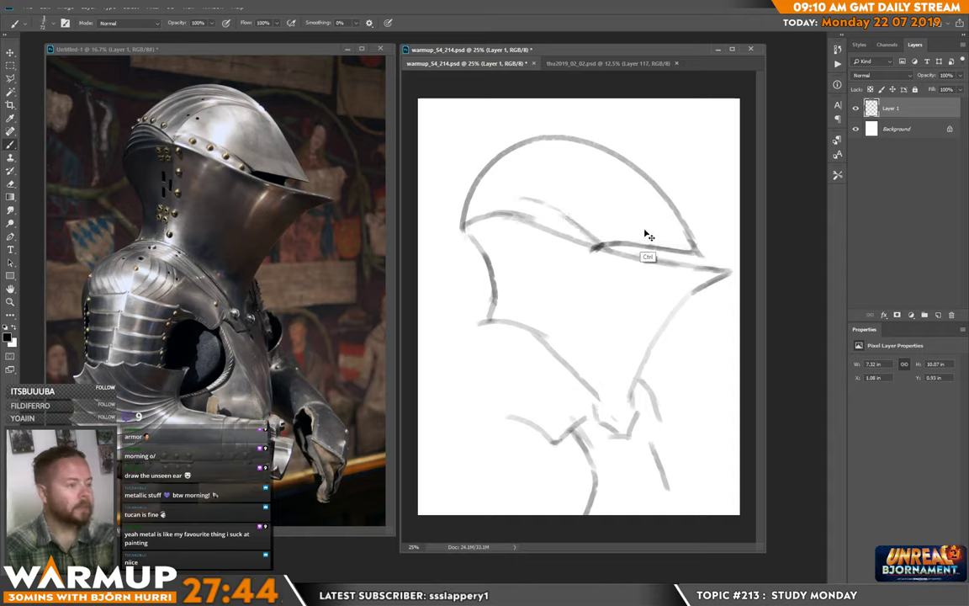
Erase the rough middle part of the brow line and redraw it as a cleaner, thinner curve
key("e")
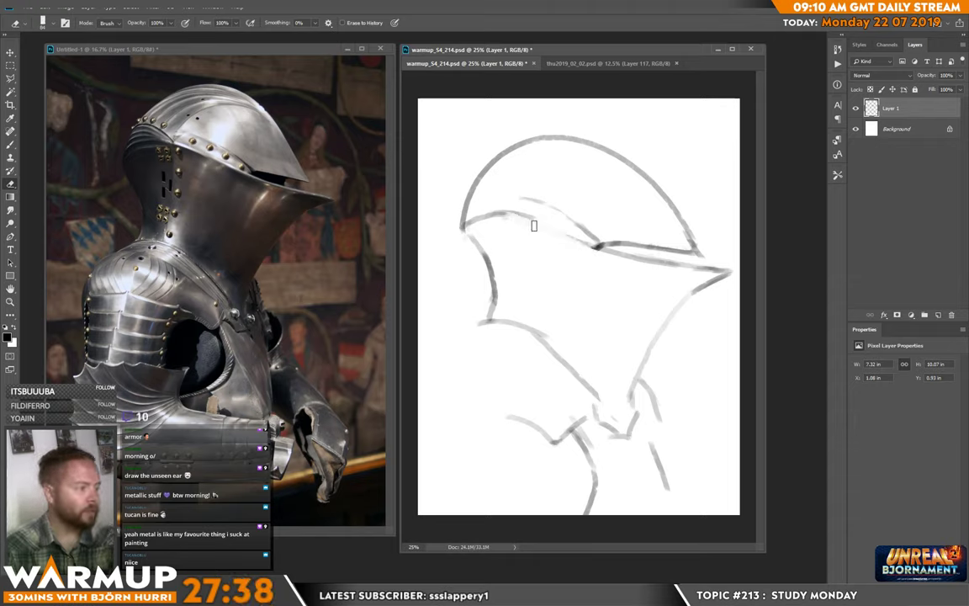
key("b")
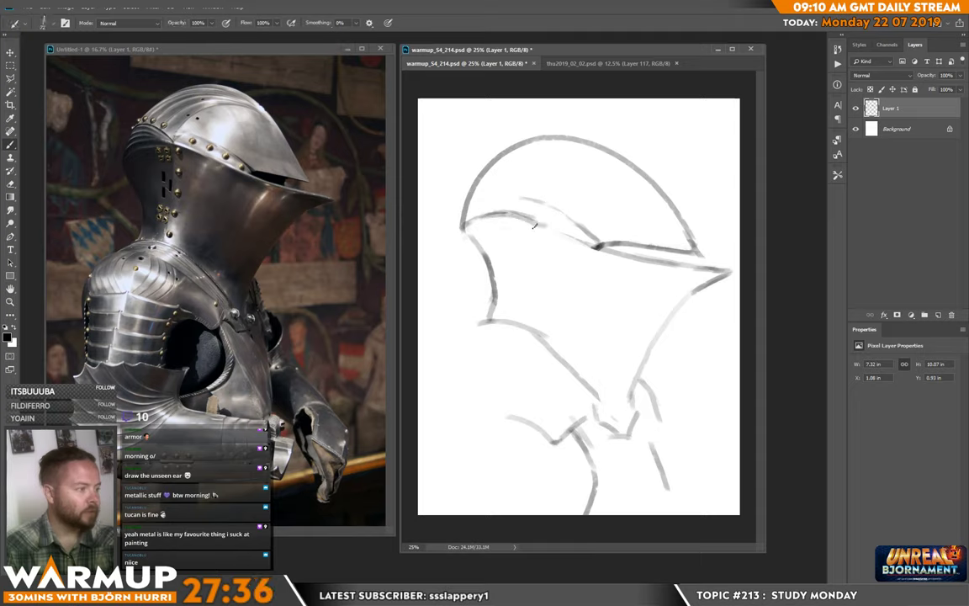
key("e")
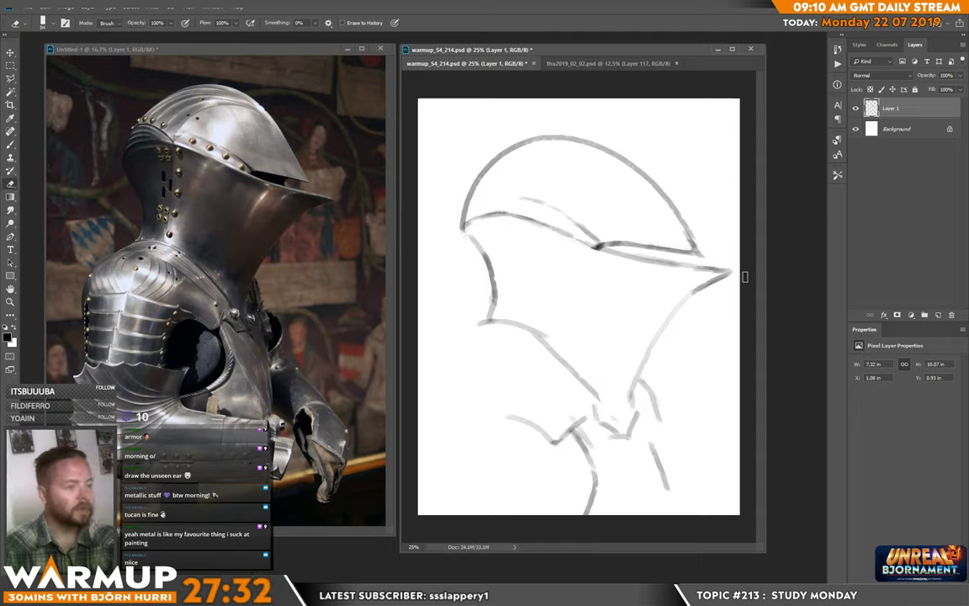
key("b")
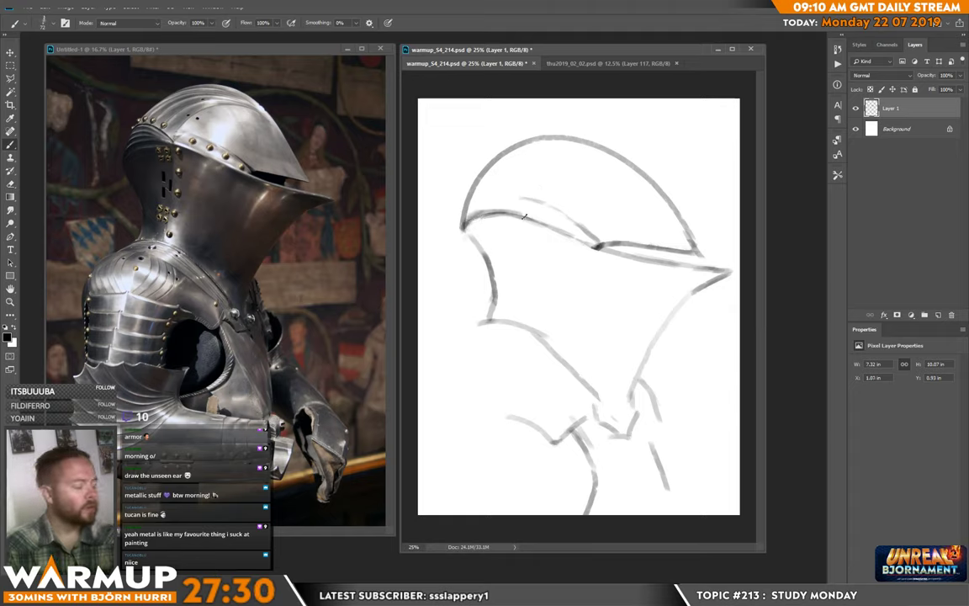
Darken the helmet's rear corner and refine the back-of-neck contour, trimming its thick edges with the eraser
key("e")
key("b")
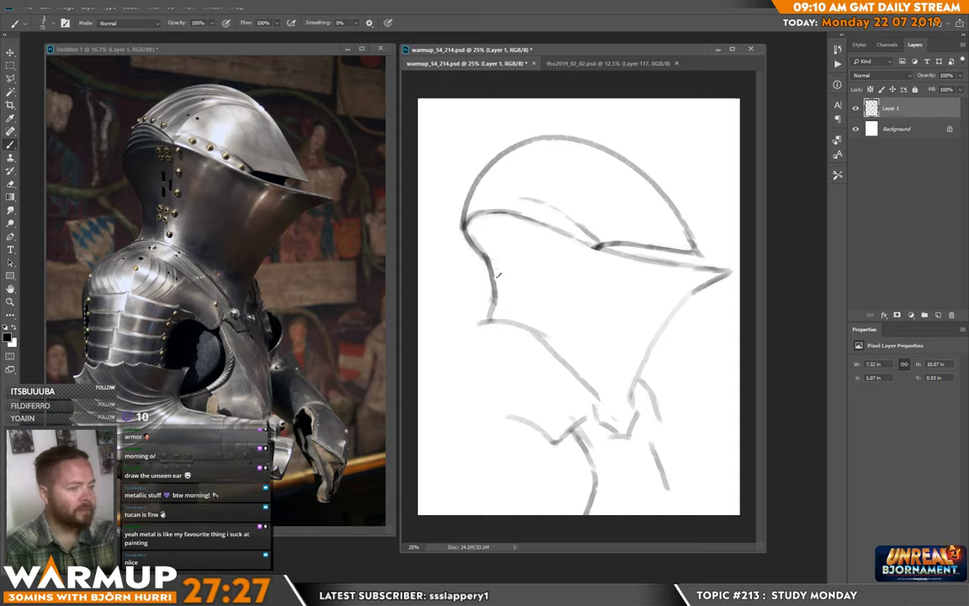
key("e")
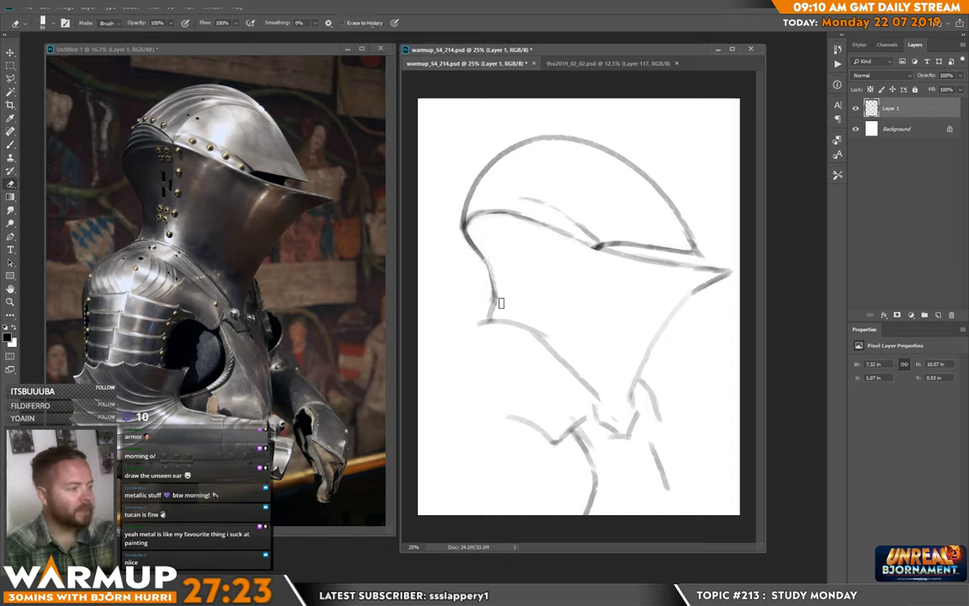
Flip both the sketch and the armor reference photo horizontally, and return to the sketch with the Brush tool
key("ctrl+f")
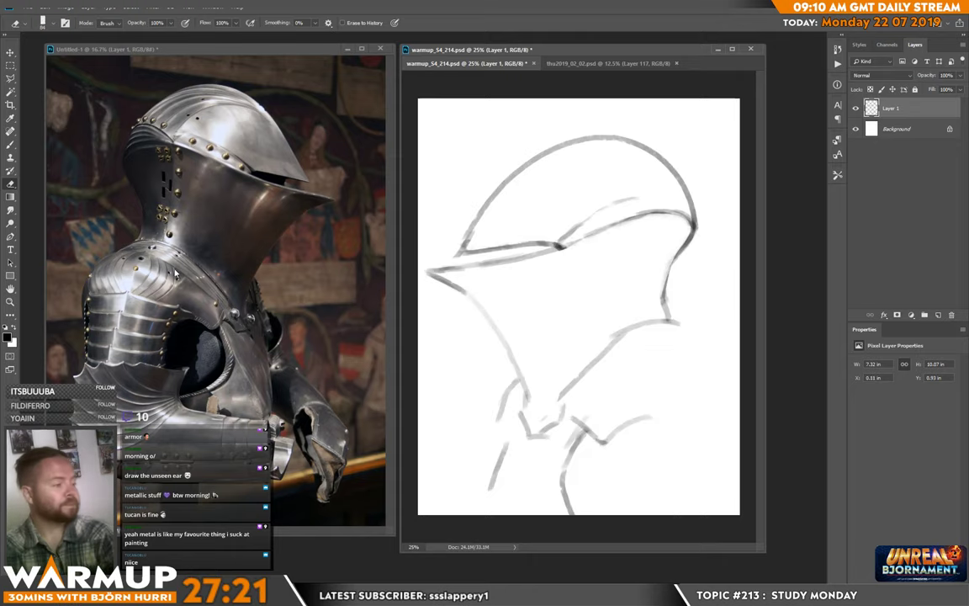
key("ctrl+Tab")
key("ctrl+f")
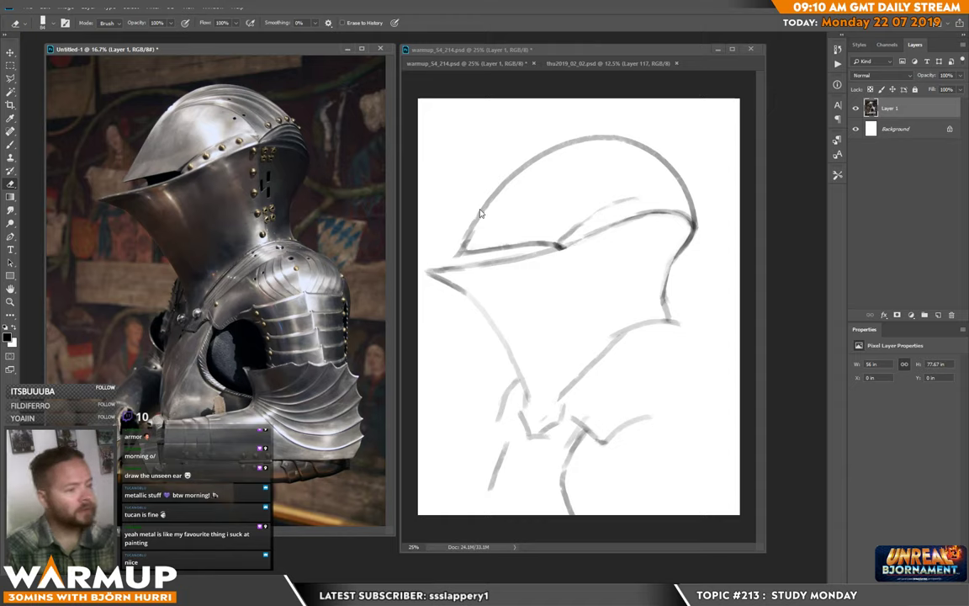
key("ctrl+Tab")
key("b")
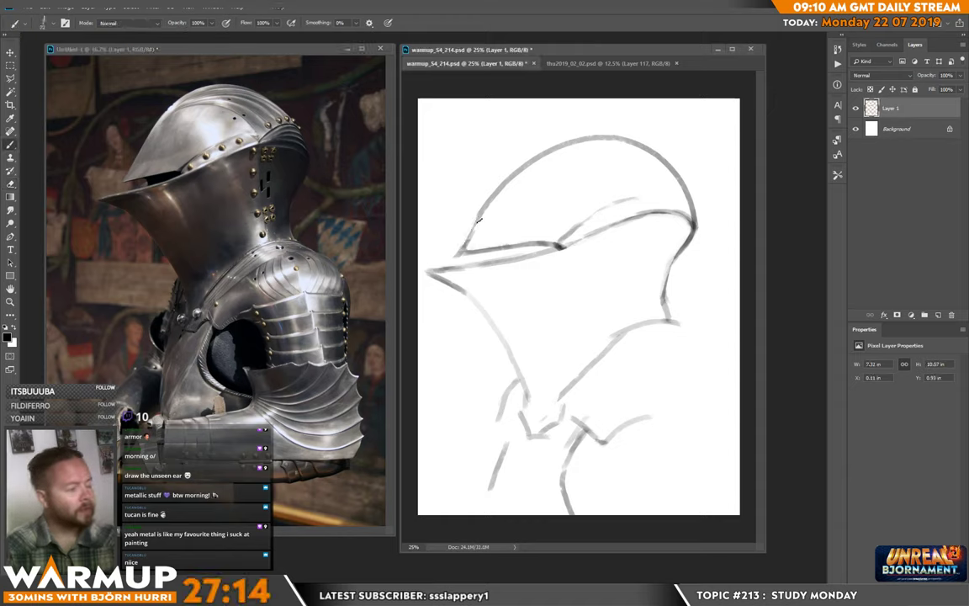
Sketch a crease line above the front of the eye slit and a faint curved ridge inside the helmet dome
left_click_drag(471, 226, 547, 216)
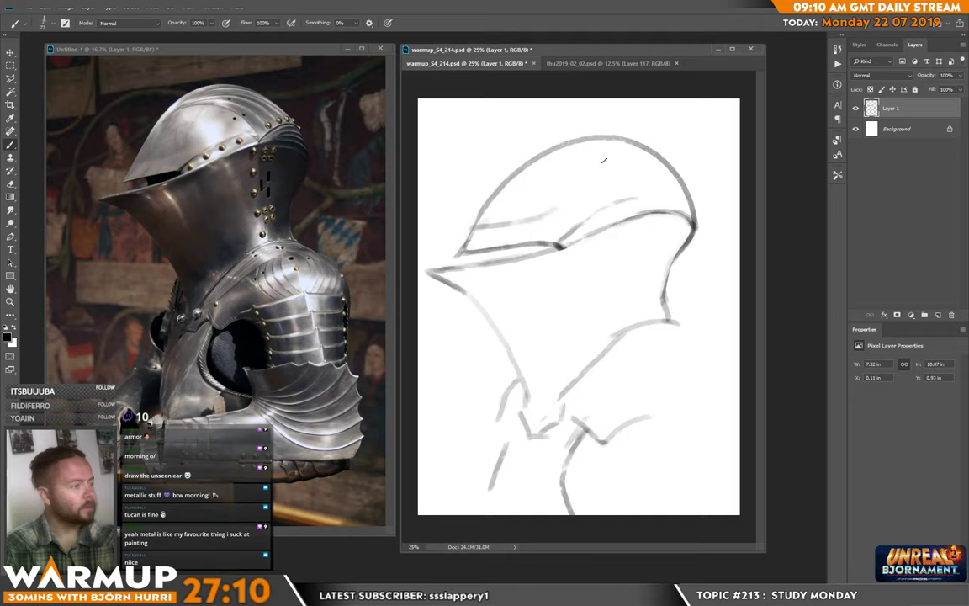
left_click_drag(513, 176, 647, 188)
key("ctrl+z")
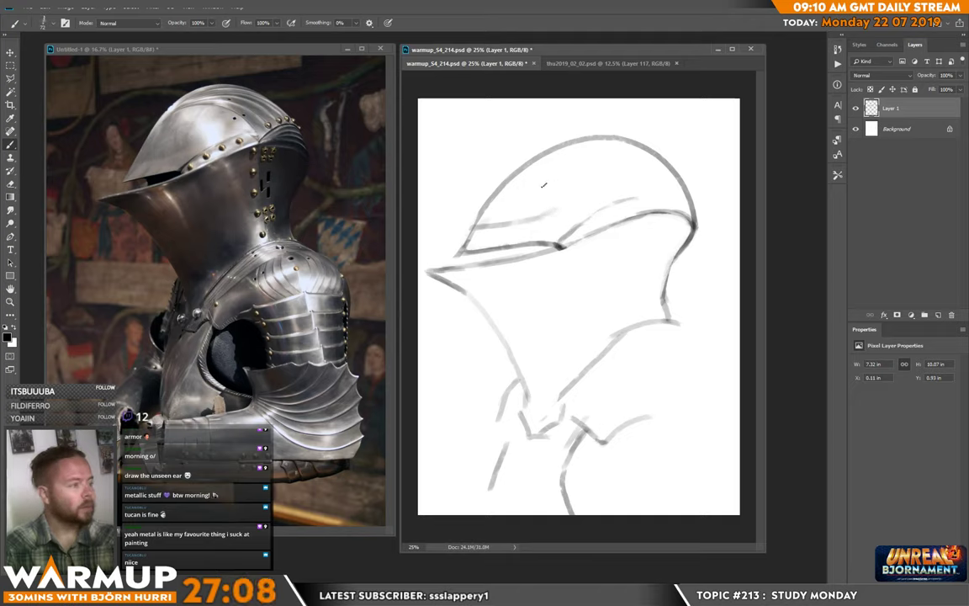
left_click_drag(533, 166, 631, 174)
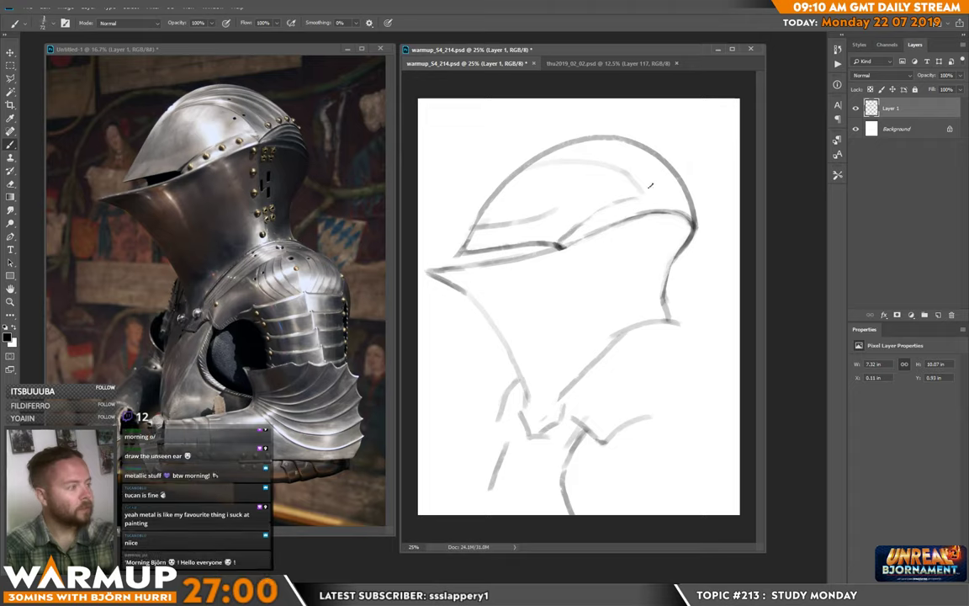
Mark small rivets near the back of the dome and draw a short plate edge from the rear outline to the brow line
left_click_drag(672, 179, 678, 183)
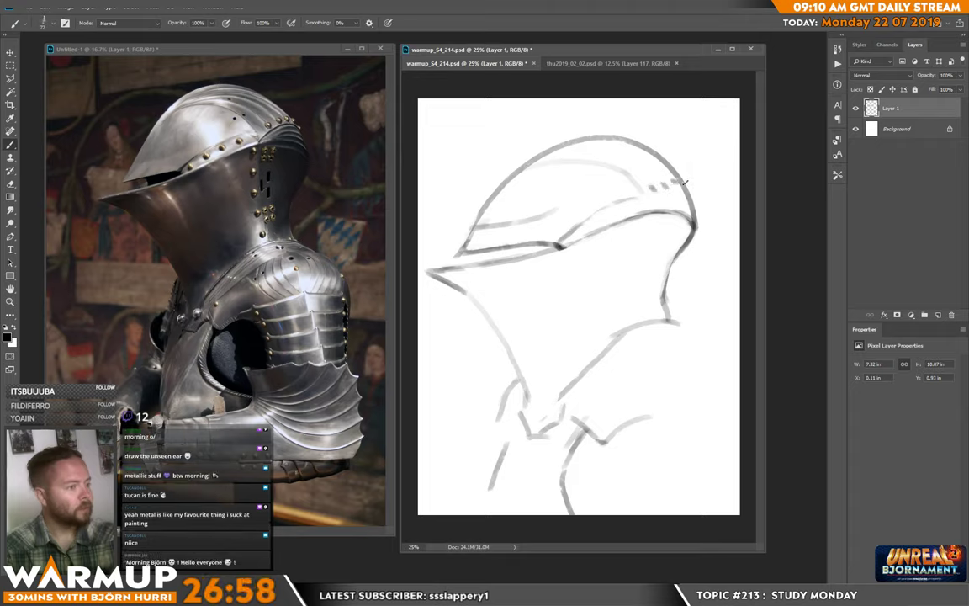
left_click_drag(685, 181, 691, 196)
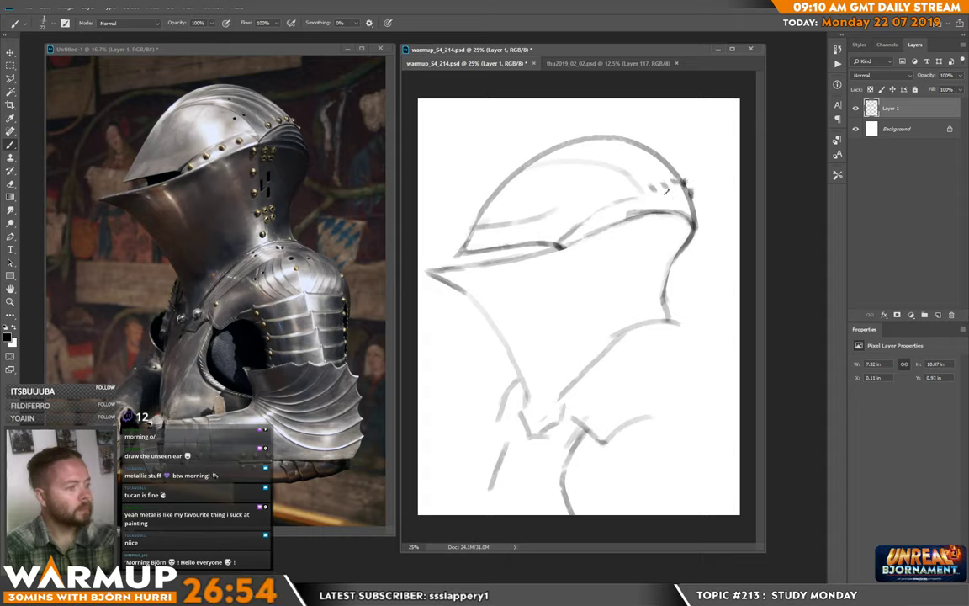
left_click_drag(683, 186, 620, 220)
key("ctrl+z")
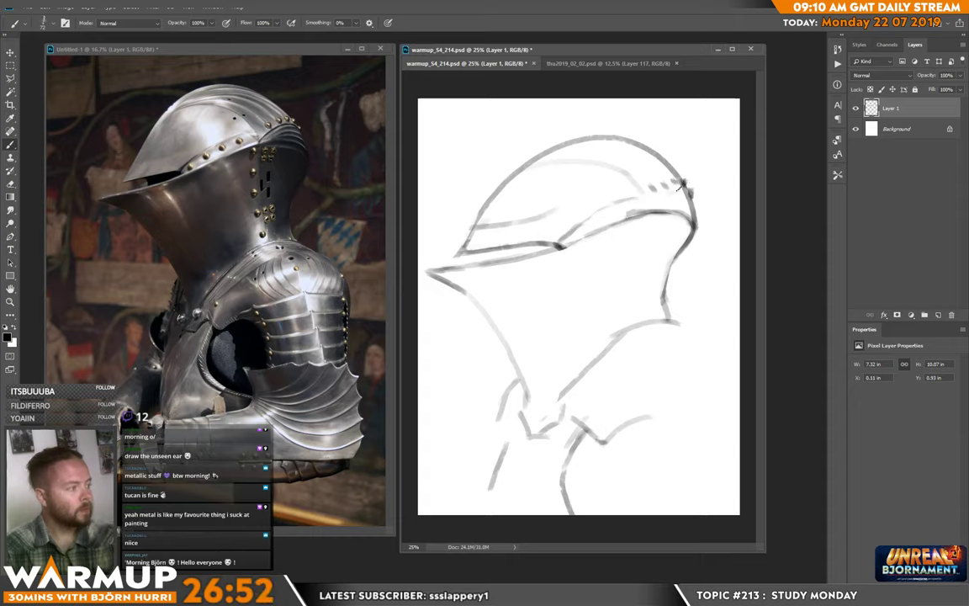
key("ctrl+z")
left_click_drag(685, 189, 644, 212)
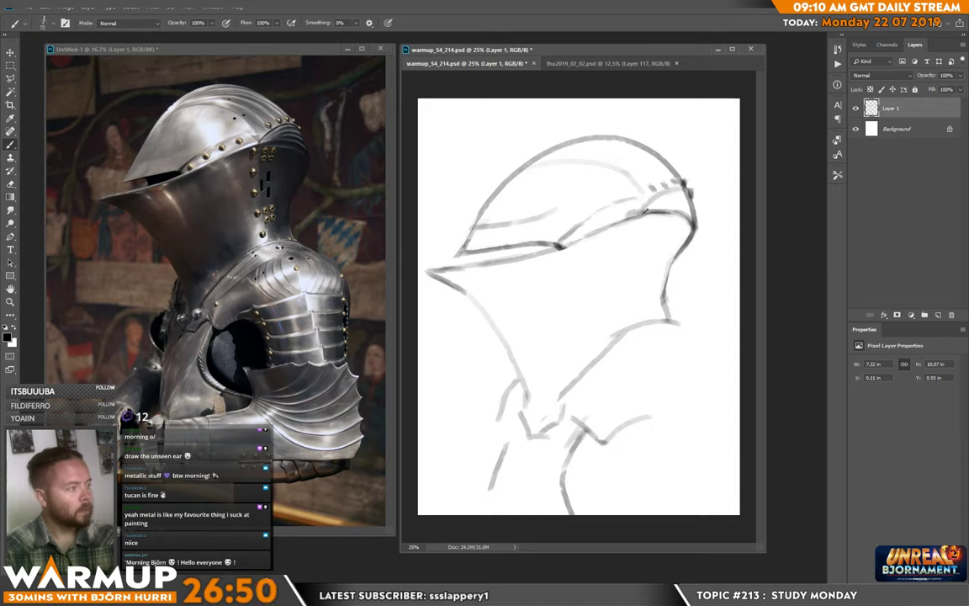
Darken the rear half of the brow line and trim its underside with the eraser
key("e")
key("b")
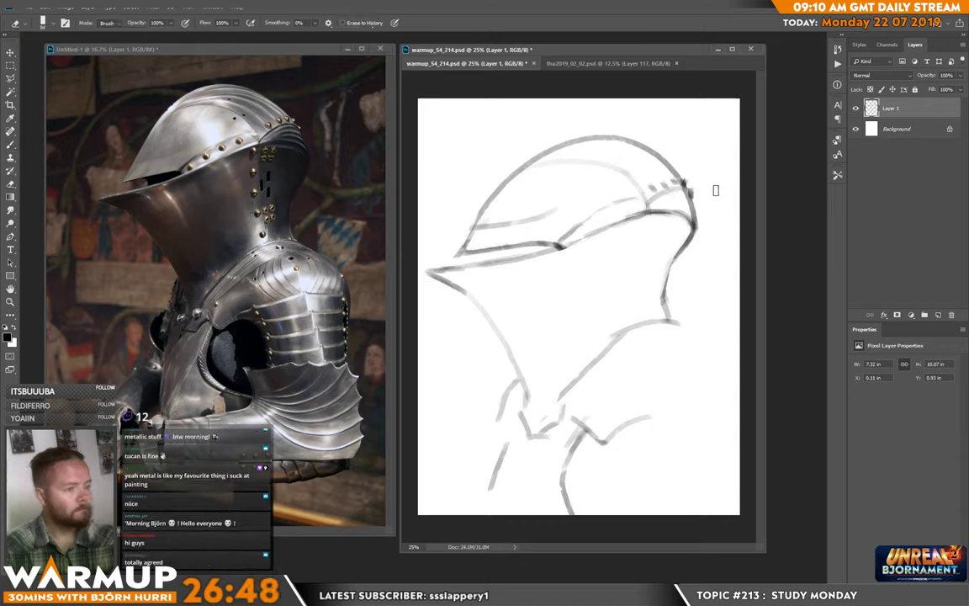
key("e")
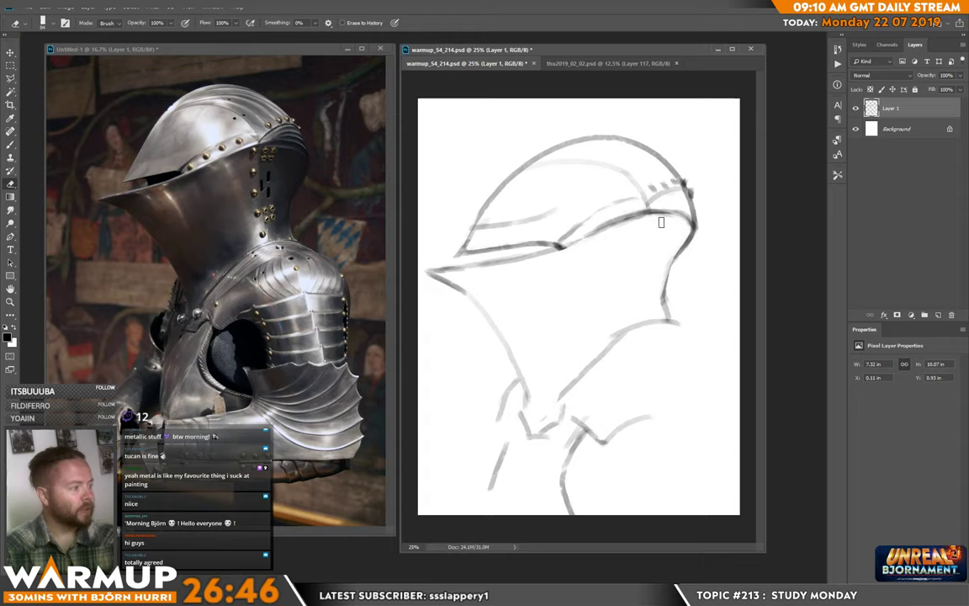
left_click_drag(609, 229, 667, 217)
mouse_move(598, 235)
left_mouse_down()
mouse_move(622, 211)
mouse_move(615, 216)
mouse_move(661, 217)
mouse_move(645, 217)
mouse_move(678, 219)
left_mouse_up()
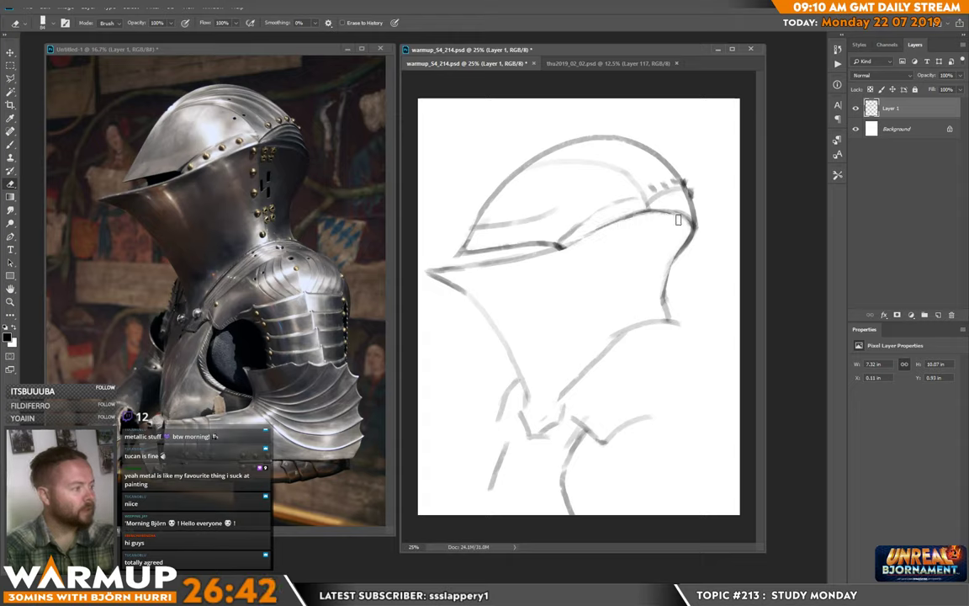
key("ctrl+z")
key("b")
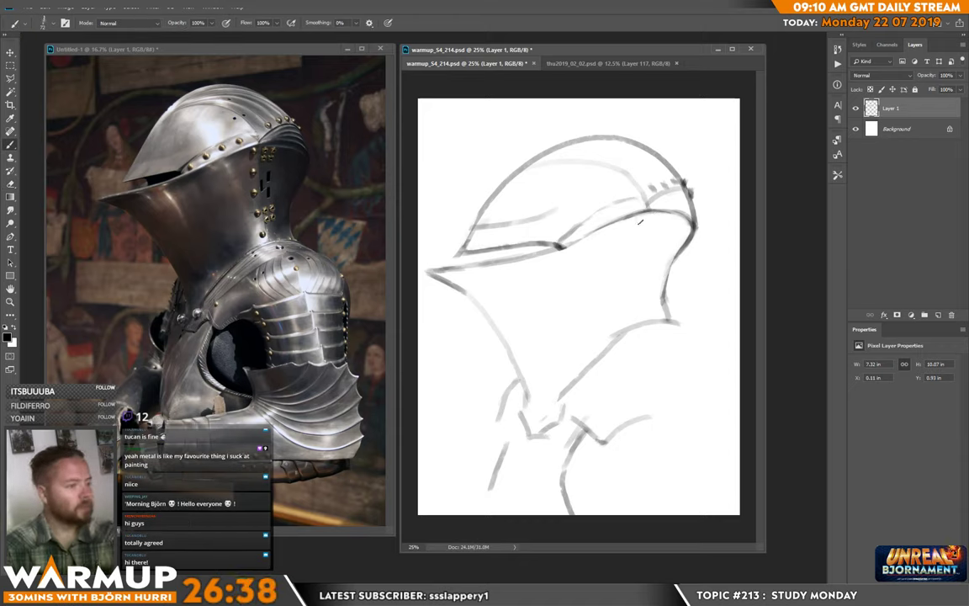
Draw a vertical side seam from the brow line to the collar, and erase and redraw the back-of-neck contour
left_click_drag(647, 207, 631, 291)
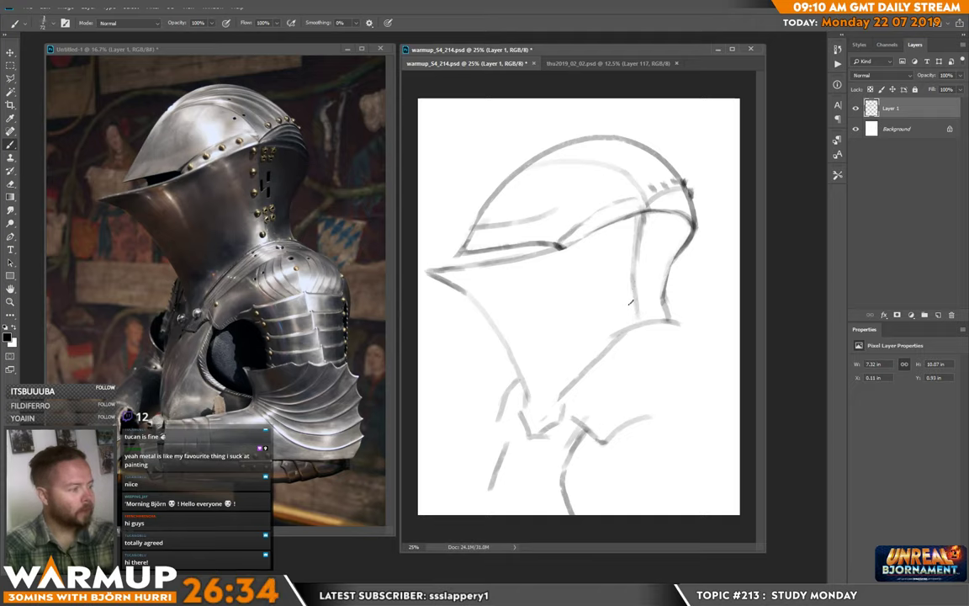
key("e")
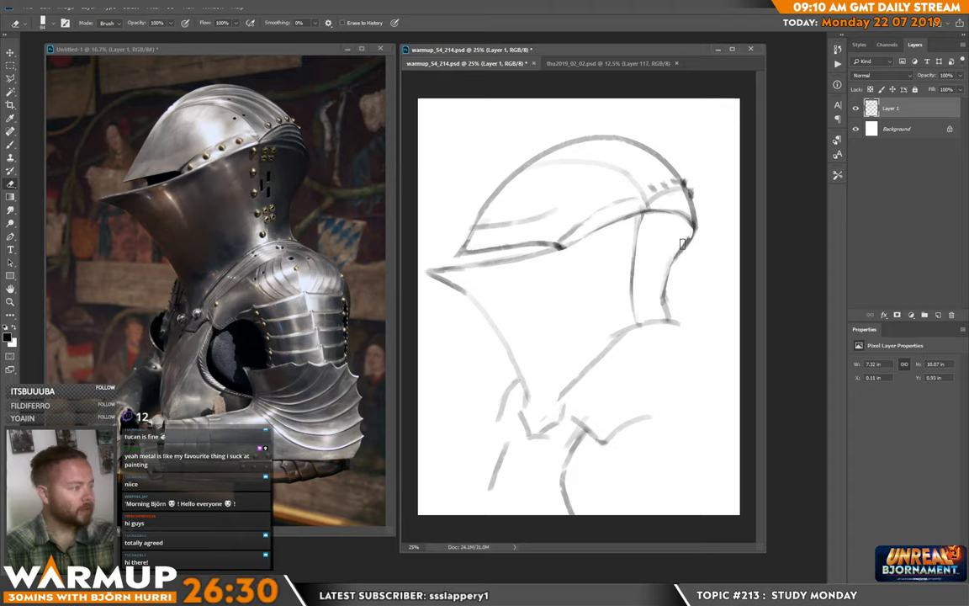
key("b")
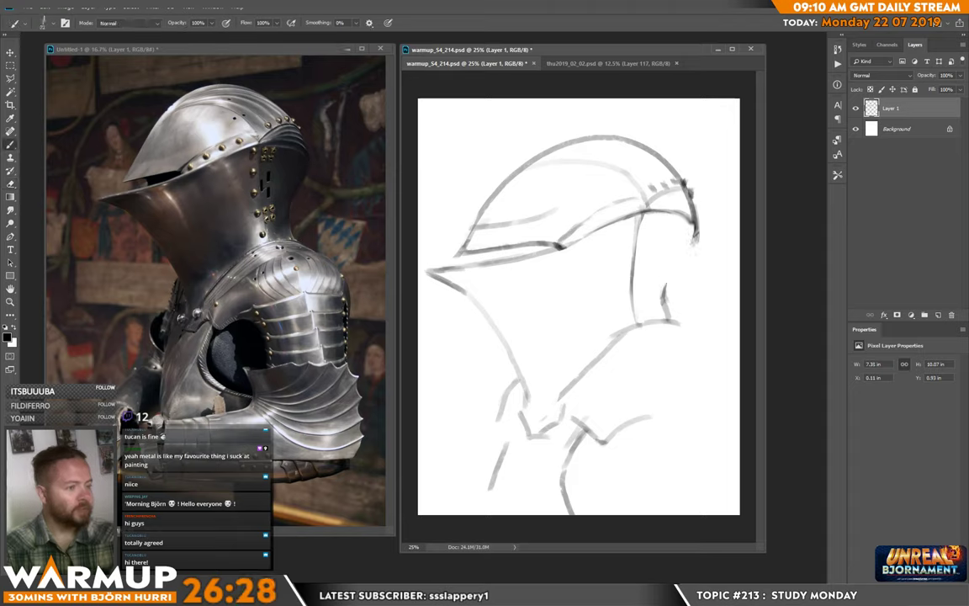
key("e")
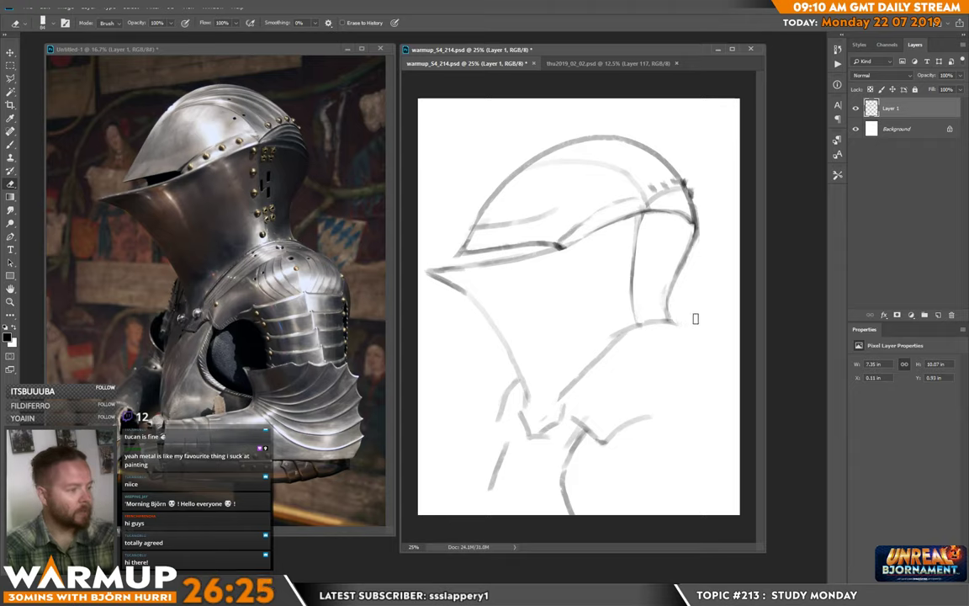
Redraw the collar line lower and darker from the nape down to the chest, erasing the old line
key("b")
key("e")
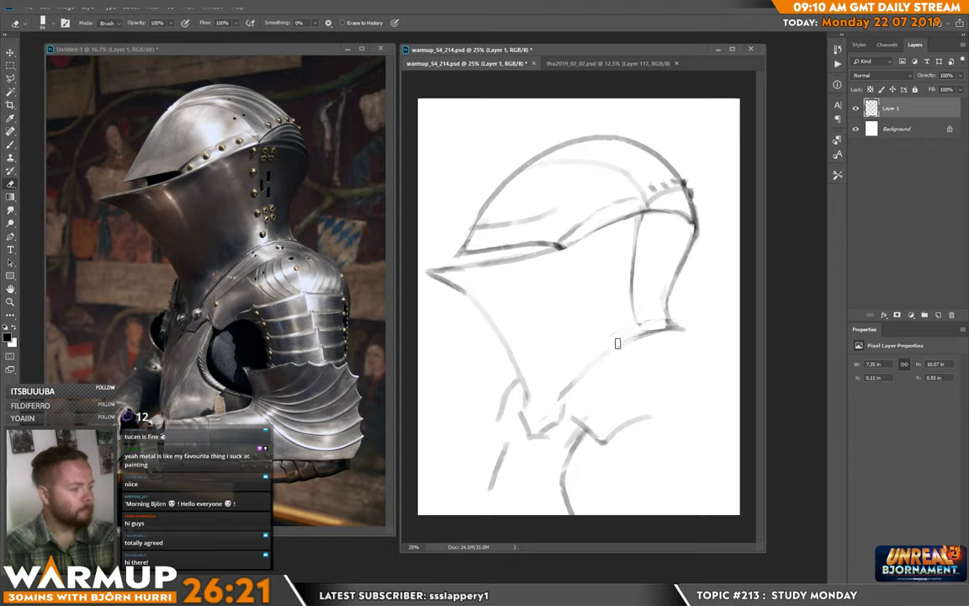
key("b")
left_click_drag(592, 373, 564, 405)
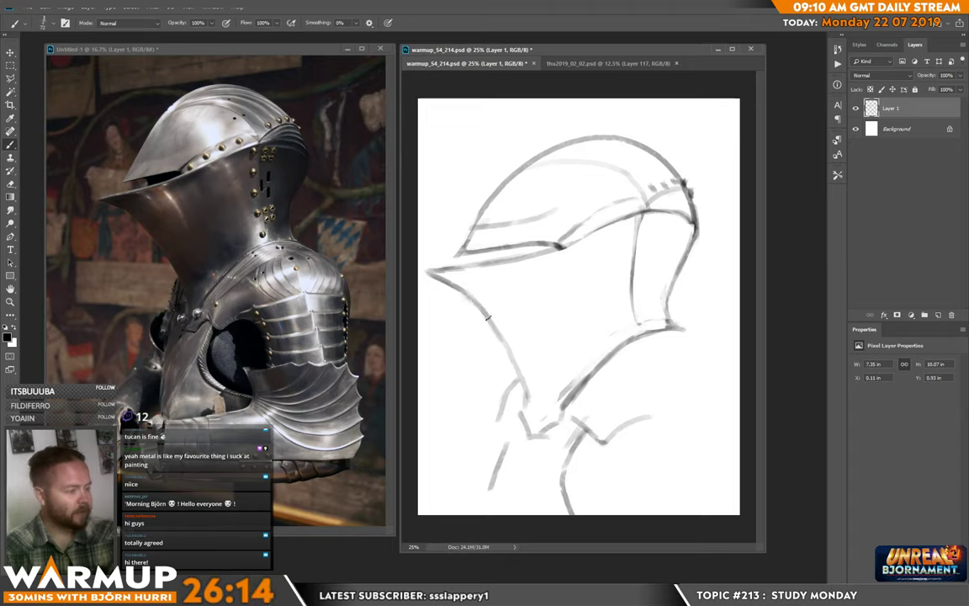
Darken the front throat contour below the visor tip and trim its inner edge with the eraser
mouse_move(488, 318)
left_mouse_down()
mouse_move(532, 410)
mouse_move(501, 349)
mouse_move(523, 392)
left_mouse_up()
left_click_drag(491, 324, 528, 400)
key("e")
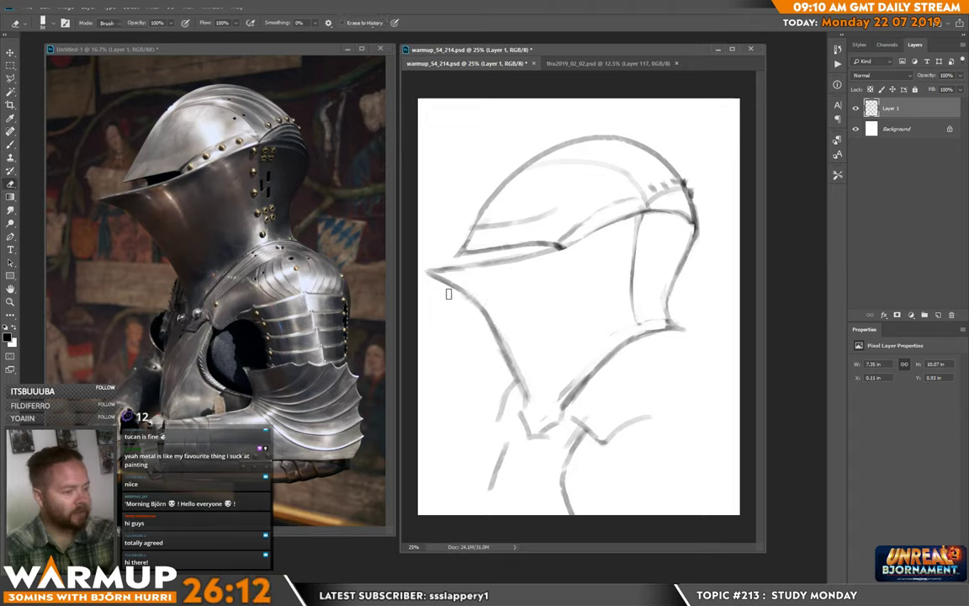
left_click_drag(512, 343, 541, 412)
Add a short divider across the eye slit and clean up the slit's rear corner and adjoining brow line
key("b")
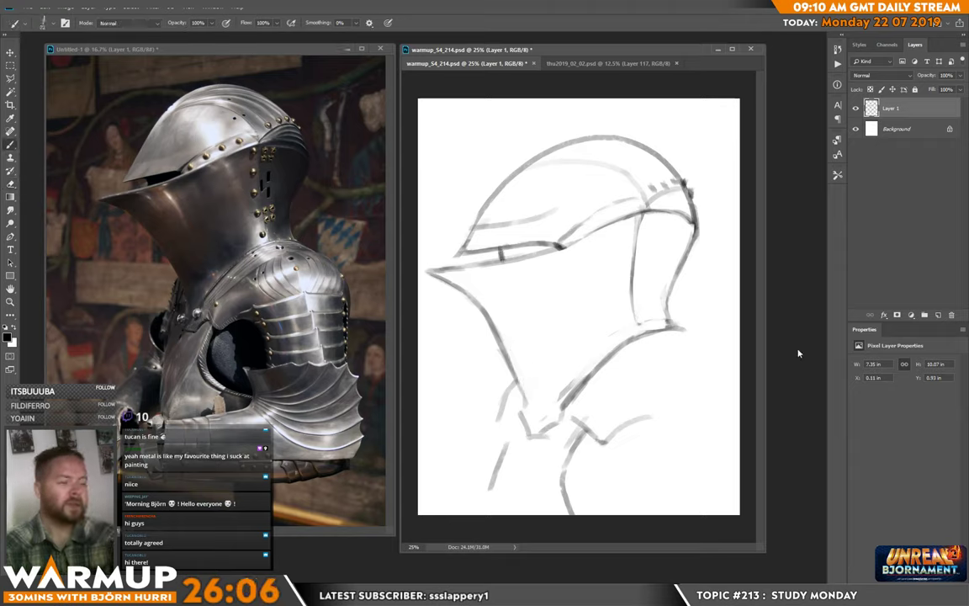
key("e")
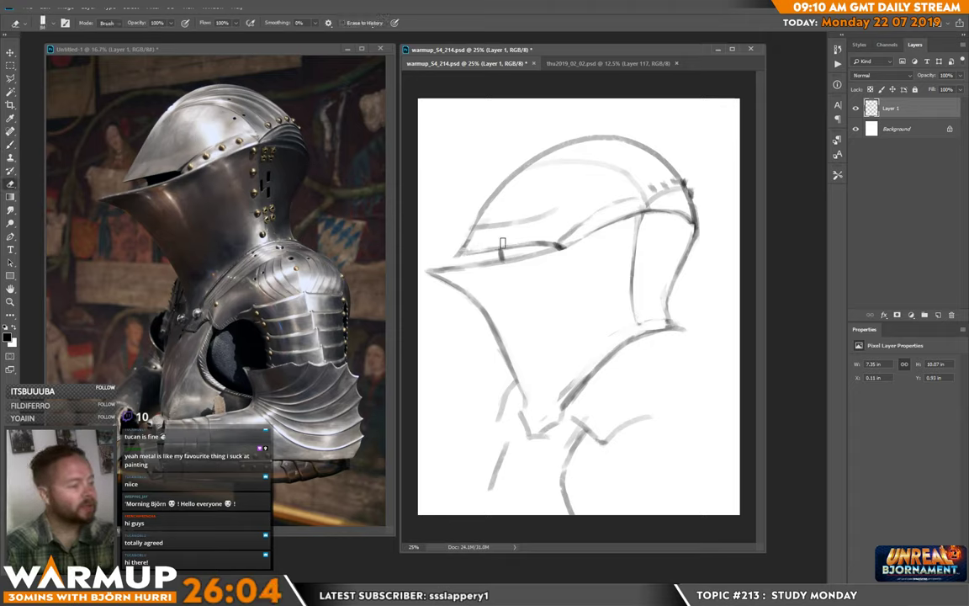
key("b")
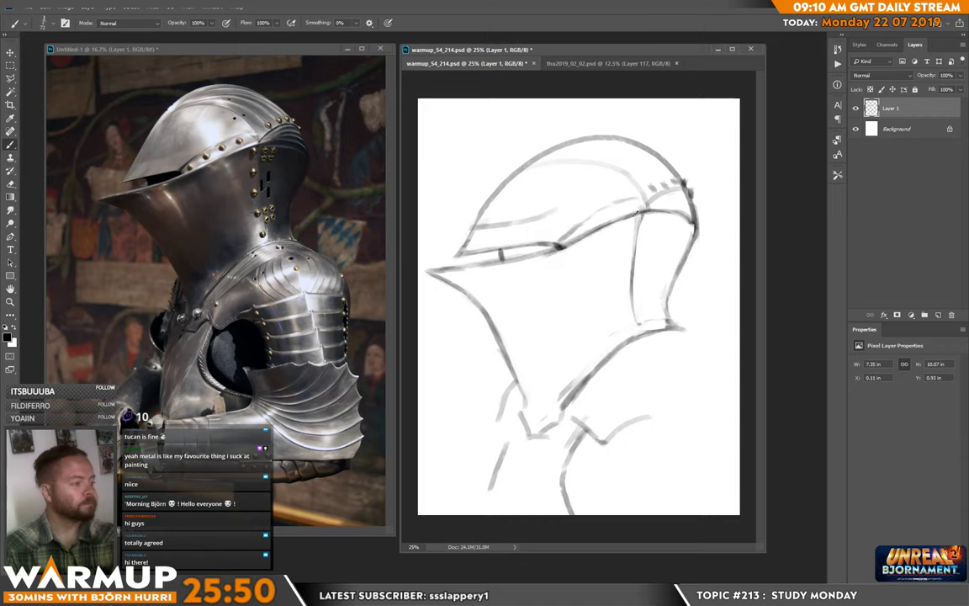
key("e")
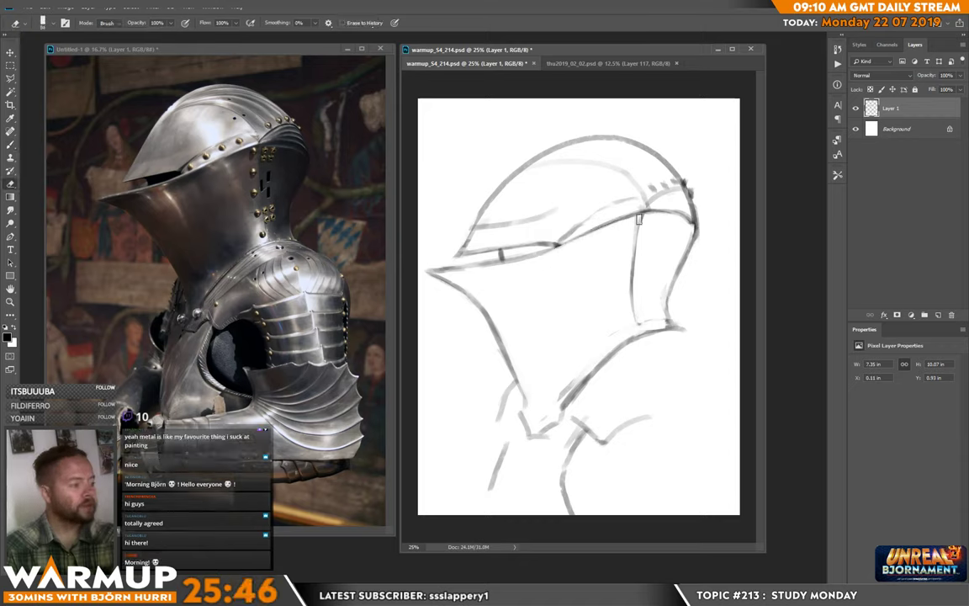
key("b")
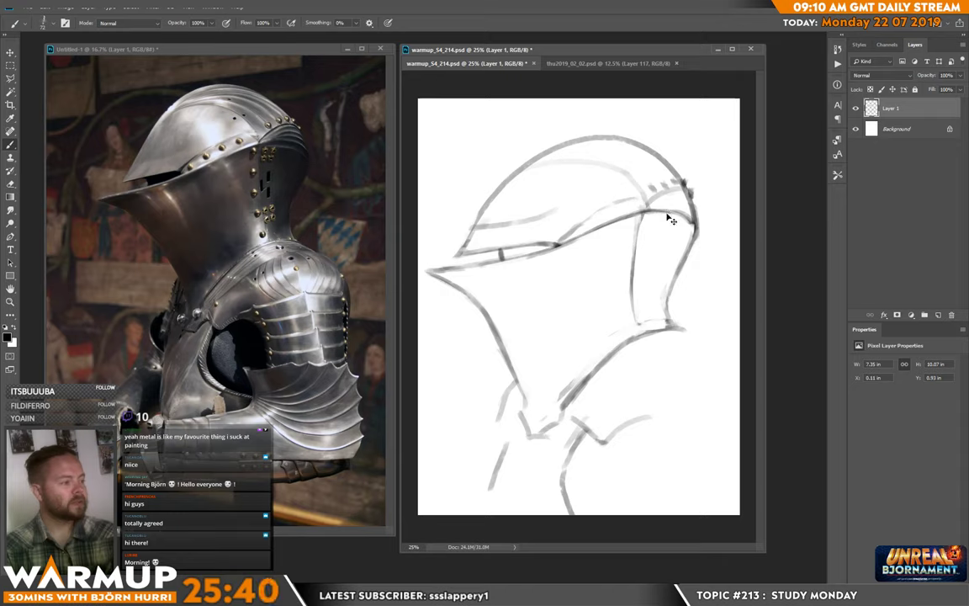
Narrow the whole sketch slightly from the visor side with Free Transform and warp the top of the dome forward
key("ctrl+t")
left_click_drag(418, 322, 431, 320)
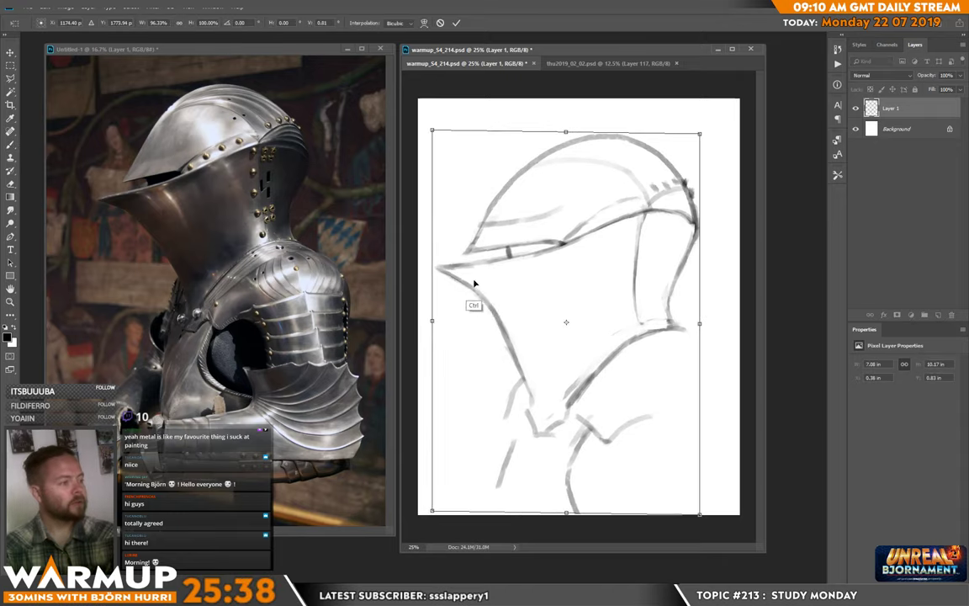
left_click(424, 23)
left_click_drag(607, 132, 588, 134)
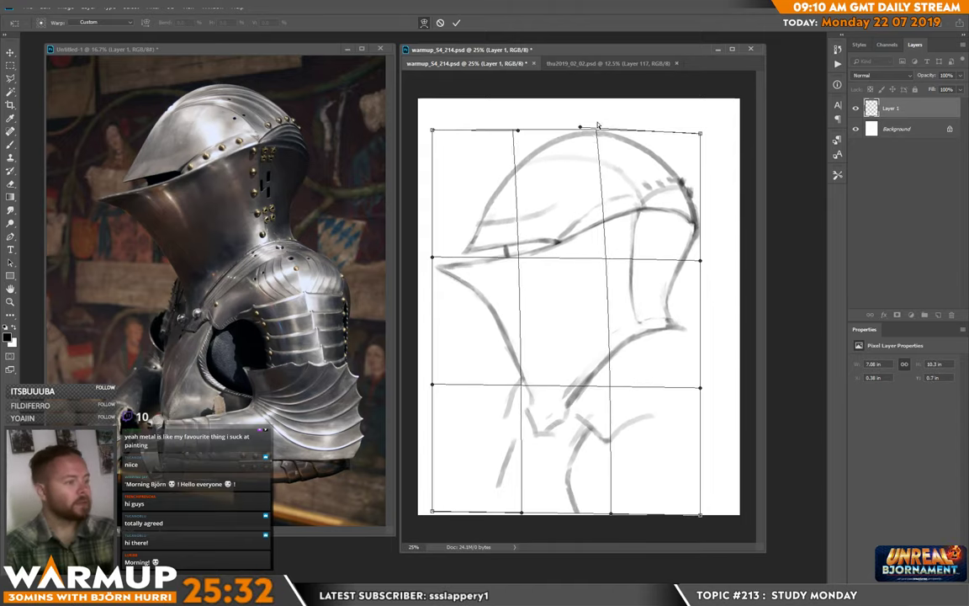
key("Return")
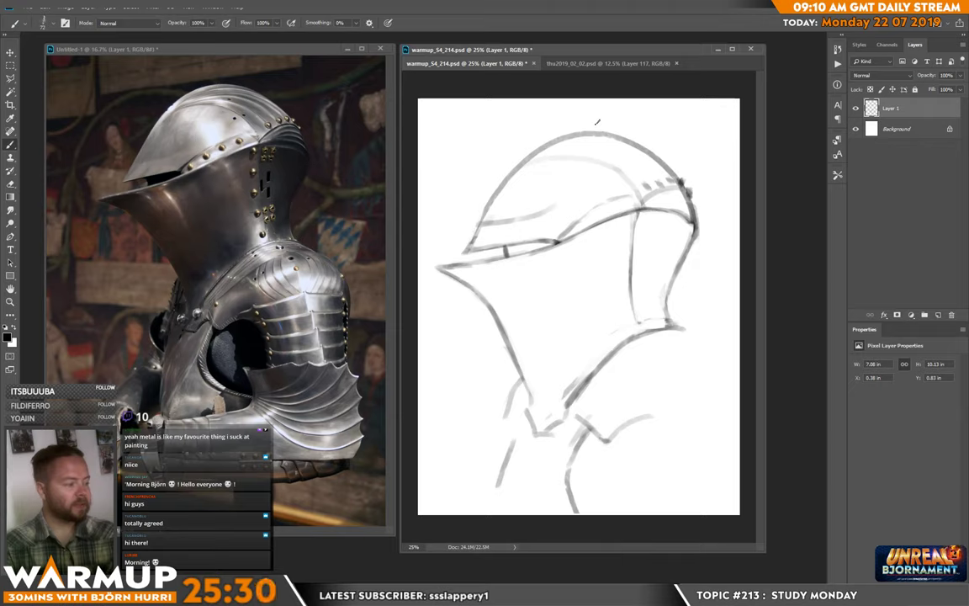
Sketch the shoulder plate curves behind the neck and extend the chest contour down to the canvas edge
mouse_move(687, 333)
left_mouse_down()
mouse_move(651, 362)
mouse_move(691, 351)
mouse_move(653, 361)
mouse_move(602, 397)
left_mouse_up()
mouse_move(655, 363)
left_mouse_down()
mouse_move(740, 352)
mouse_move(739, 372)
left_mouse_up()
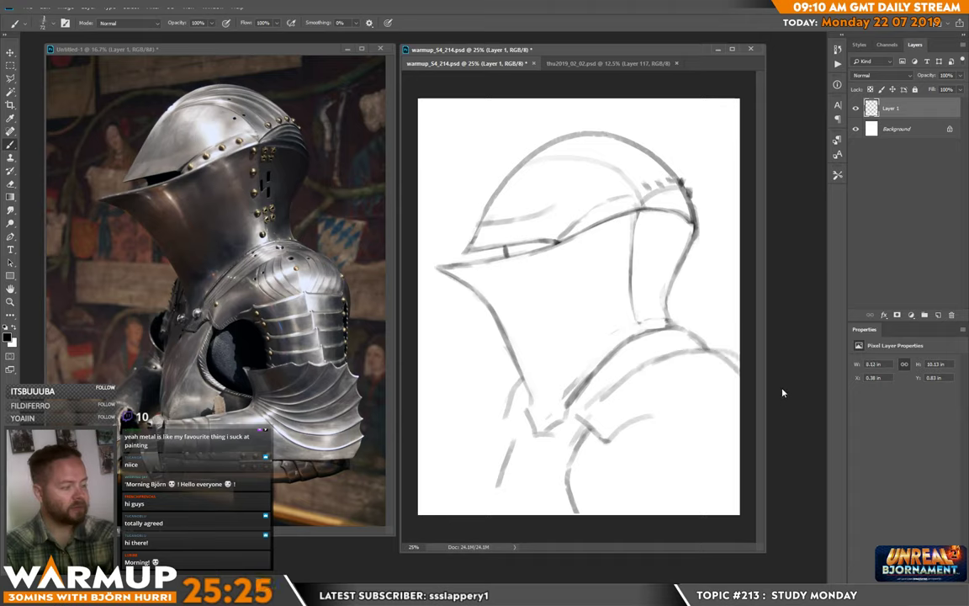
mouse_move(531, 404)
left_mouse_down()
mouse_move(506, 465)
mouse_move(519, 418)
mouse_move(500, 492)
left_mouse_up()
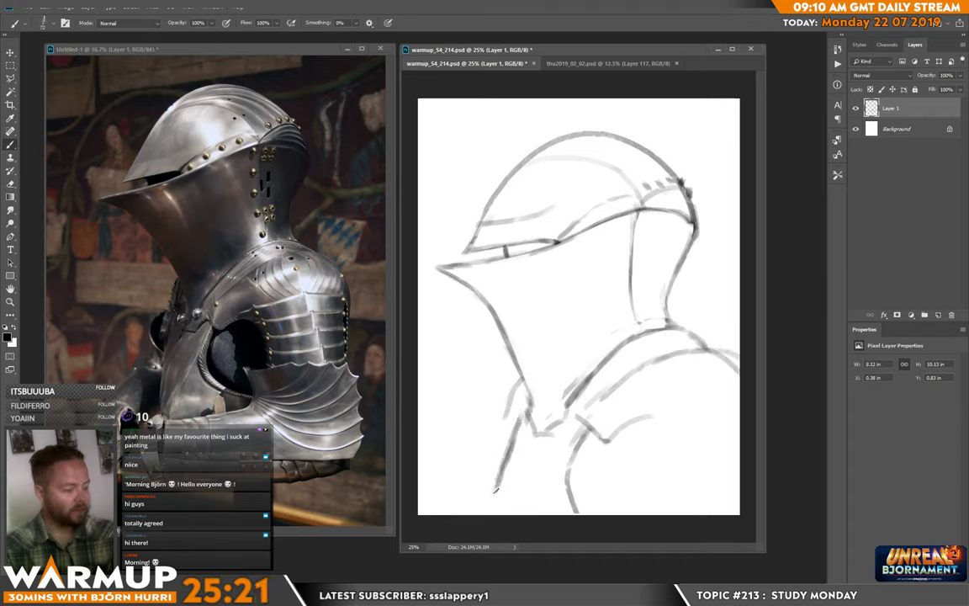
left_click_drag(514, 454, 492, 518)
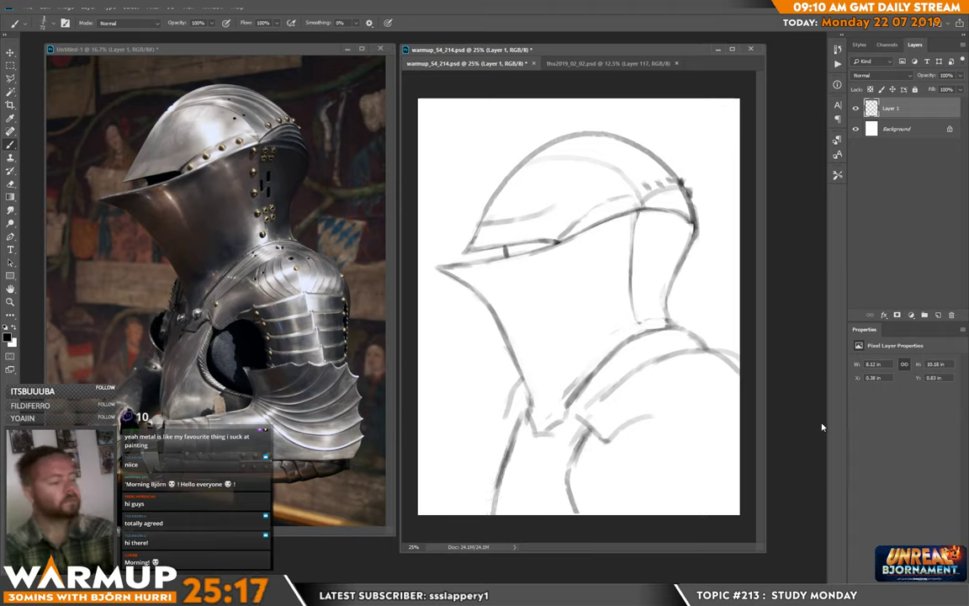
Add a new layer above the sketch and cover the whole canvas with a light grey tone using a very large brush
left_click(938, 316)
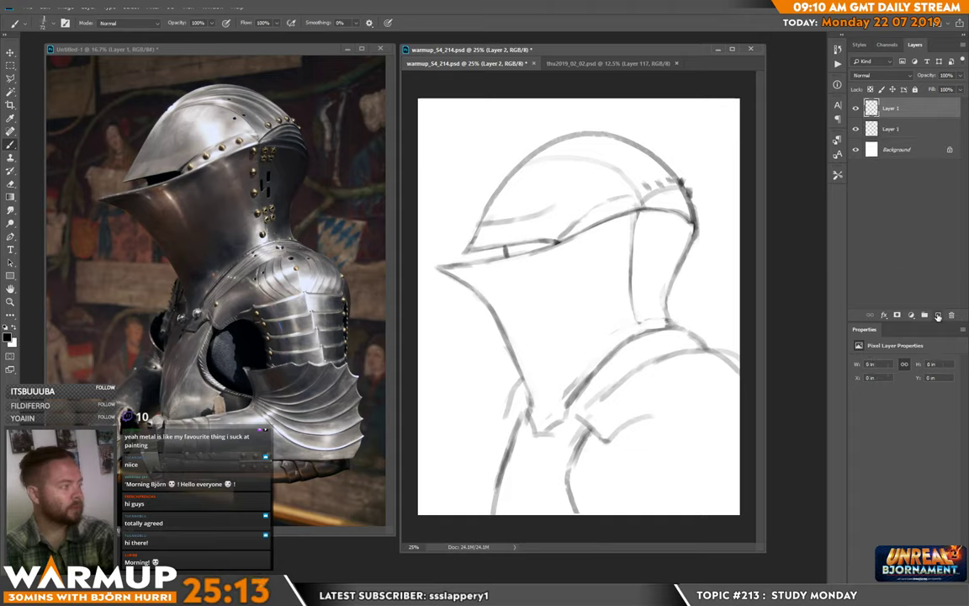
right_click(518, 262)
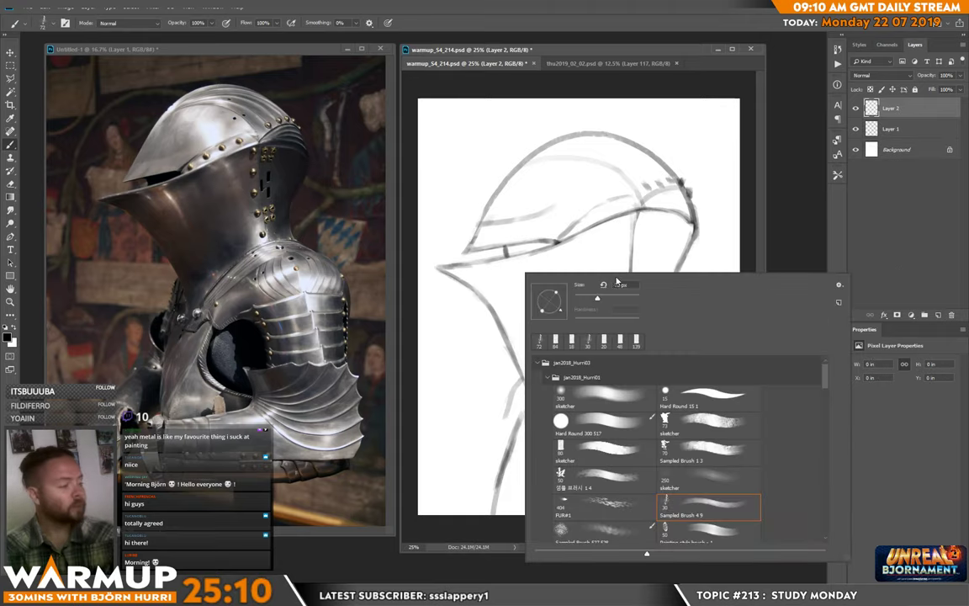
mouse_move(538, 155)
left_mouse_down()
mouse_move(509, 286)
mouse_move(680, 202)
mouse_move(779, 465)
mouse_move(675, 480)
mouse_move(696, 498)
mouse_move(522, 458)
mouse_move(469, 97)
mouse_move(739, 216)
mouse_move(724, 454)
mouse_move(664, 481)
left_mouse_up()
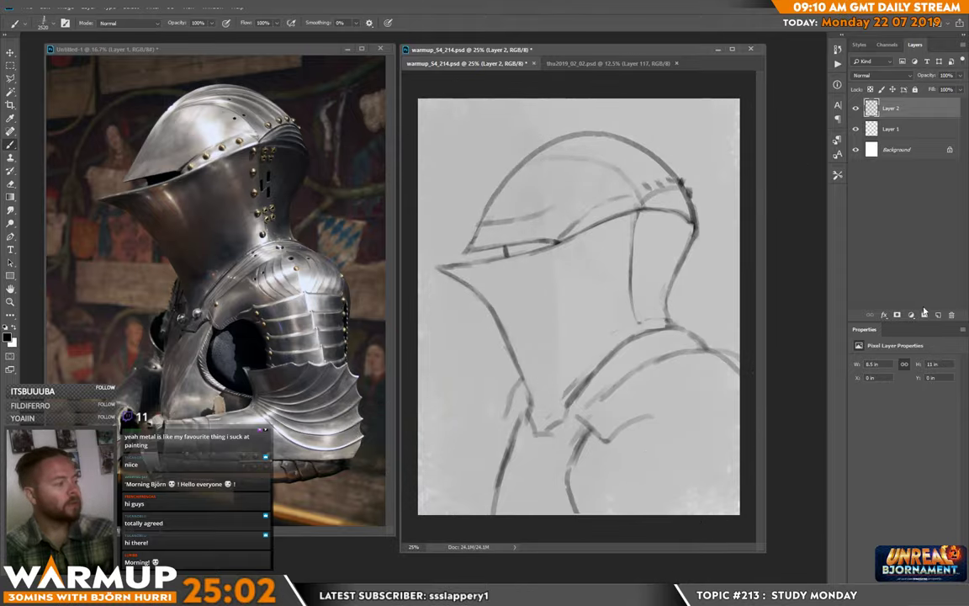
Add a new layer and paint grey strokes along the visor's front edge from the tip to the throat with a 183 px brush
key("ctrl+shift+alt+n")
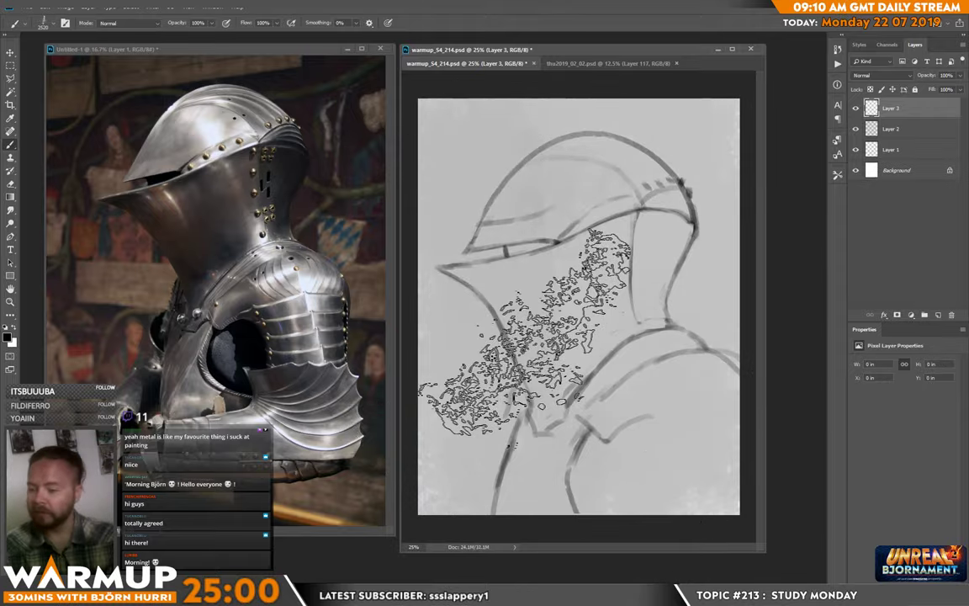
right_click(534, 320)
left_click(638, 341)
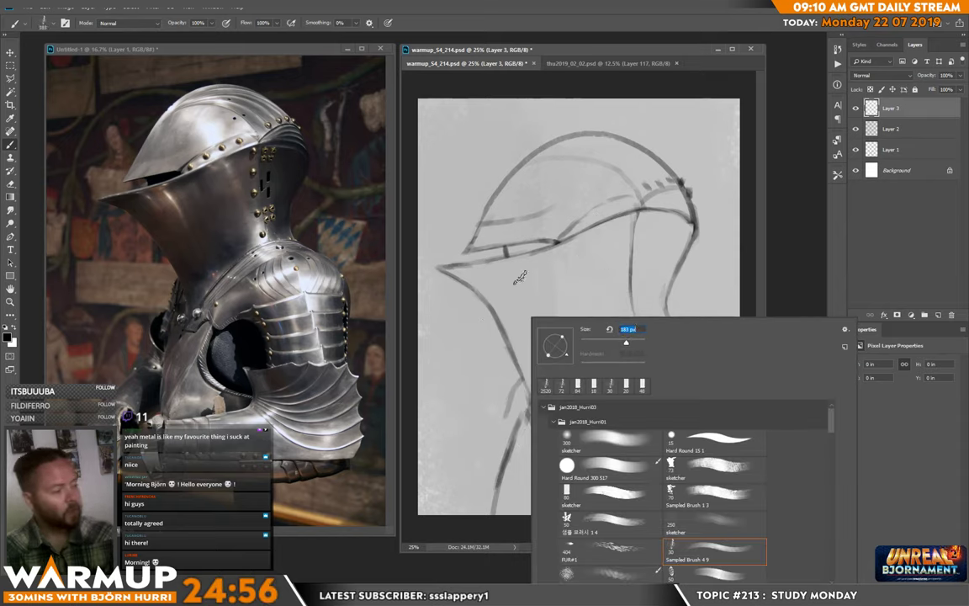
mouse_move(447, 271)
left_mouse_down()
mouse_move(481, 284)
mouse_move(543, 263)
left_mouse_up()
key("ctrl+z")
key("ctrl+z")
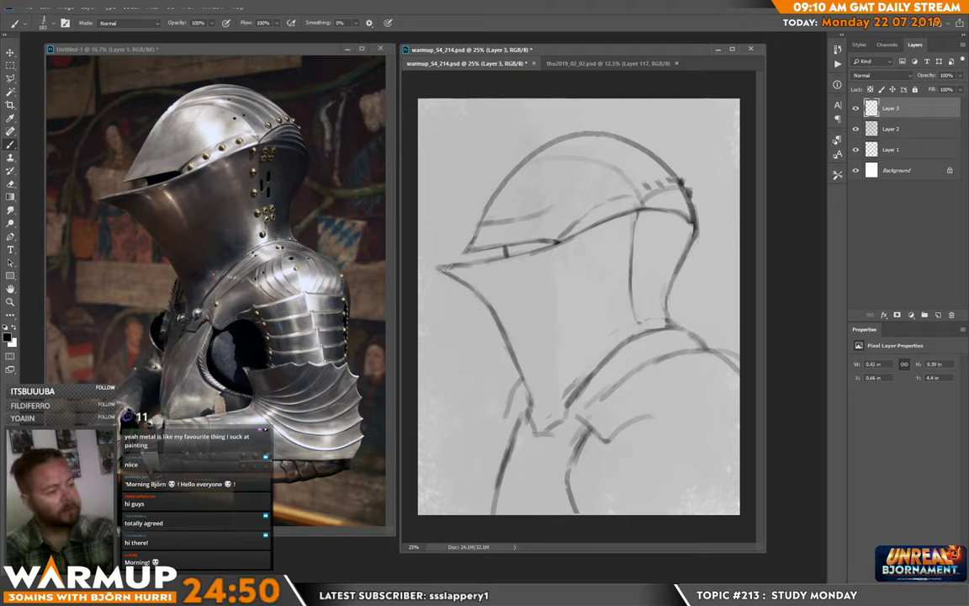
mouse_move(437, 269)
left_mouse_down()
mouse_move(489, 292)
mouse_move(543, 428)
left_mouse_up()
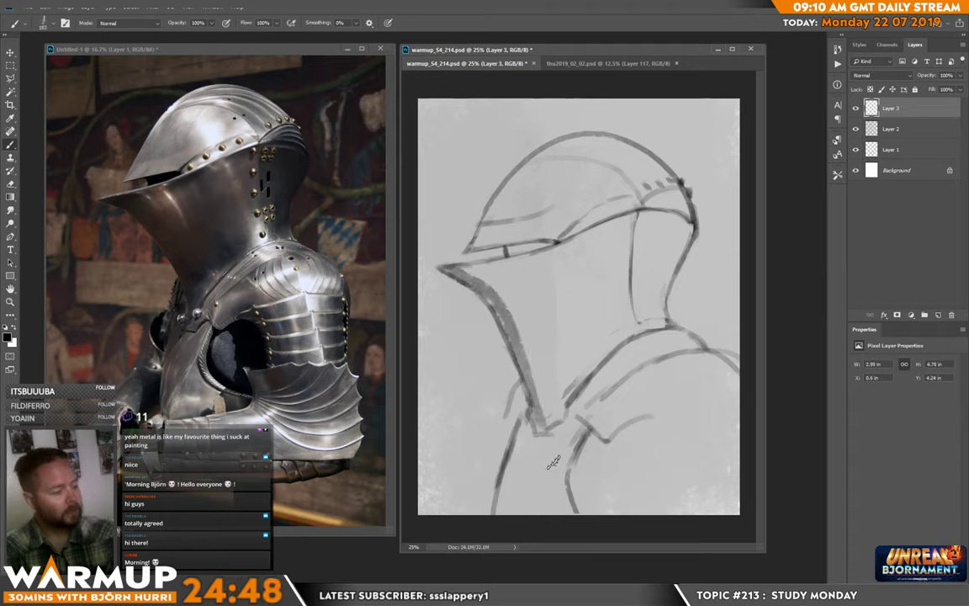
mouse_move(437, 267)
left_mouse_down()
mouse_move(494, 291)
mouse_move(545, 424)
left_mouse_up()
mouse_move(467, 267)
left_mouse_down()
mouse_move(532, 336)
mouse_move(546, 399)
mouse_move(491, 256)
mouse_move(543, 349)
mouse_move(554, 427)
left_mouse_up()
Switch to the rectangular sketcher brush at 432 px and shade the back of the helmet and neck with broad strokes
right_click(688, 257)
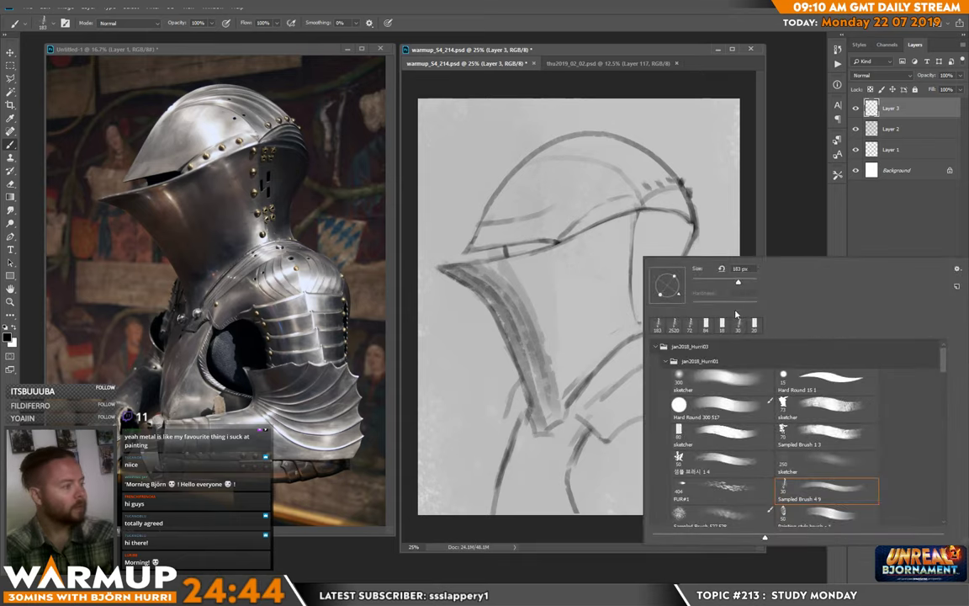
left_click(746, 433)
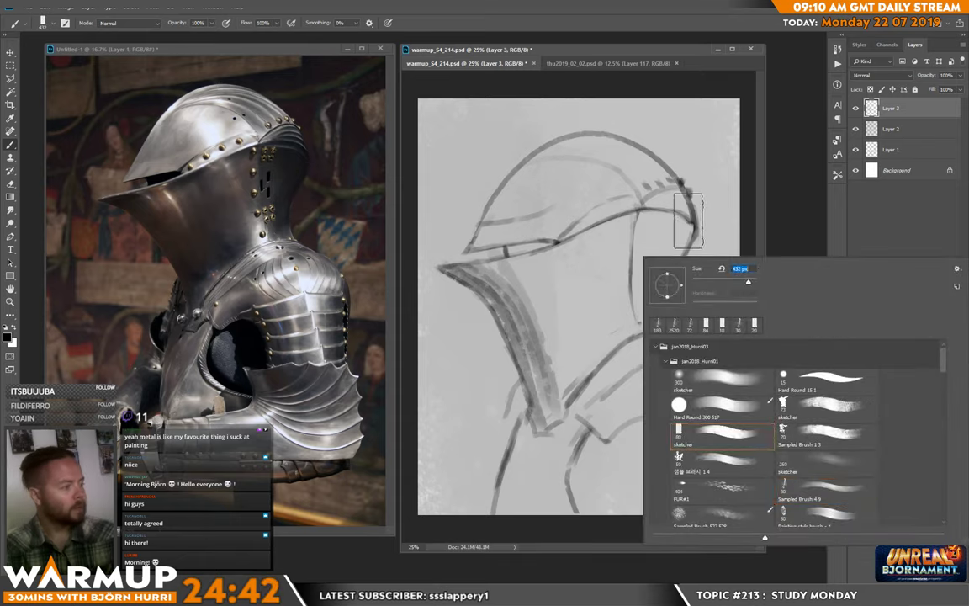
left_click_drag(688, 223, 652, 299)
key("ctrl+z")
left_click_drag(689, 224, 652, 340)
key("ctrl+z")
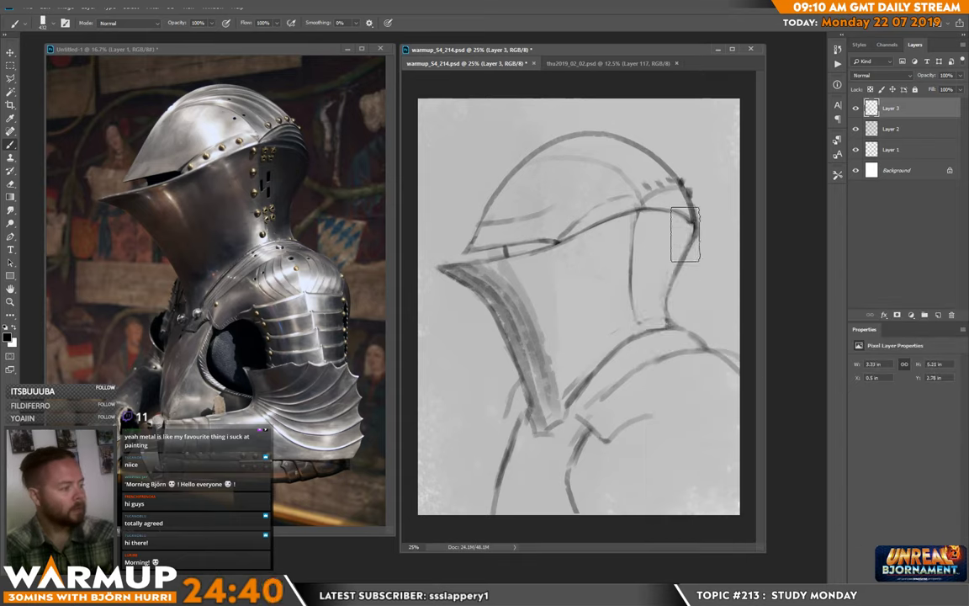
key("ctrl+z")
key("ctrl+z")
left_click_drag(676, 237, 652, 319)
mouse_move(683, 215)
left_mouse_down()
mouse_move(643, 281)
mouse_move(697, 184)
mouse_move(649, 262)
mouse_move(704, 213)
mouse_move(672, 320)
mouse_move(699, 227)
mouse_move(711, 240)
mouse_move(677, 282)
left_mouse_up()
mouse_move(706, 240)
left_mouse_down()
mouse_move(687, 300)
mouse_move(680, 285)
left_mouse_up()
mouse_move(698, 222)
left_mouse_down()
mouse_move(666, 297)
mouse_move(688, 217)
mouse_move(659, 317)
mouse_move(689, 322)
mouse_move(628, 217)
mouse_move(642, 319)
mouse_move(610, 215)
mouse_move(637, 337)
mouse_move(600, 226)
mouse_move(615, 325)
mouse_move(608, 369)
mouse_move(562, 248)
mouse_move(511, 253)
mouse_move(558, 290)
mouse_move(526, 265)
mouse_move(520, 276)
mouse_move(532, 291)
mouse_move(526, 261)
mouse_move(560, 328)
mouse_move(527, 240)
mouse_move(570, 345)
mouse_move(544, 238)
mouse_move(567, 331)
mouse_move(555, 252)
mouse_move(607, 425)
left_mouse_up()
Shade the visor's side with broad vertical strokes and erase the overspill at the eye slit and behind the brow
left_click_drag(488, 249, 519, 332)
left_click_drag(495, 292, 509, 327)
key("e")
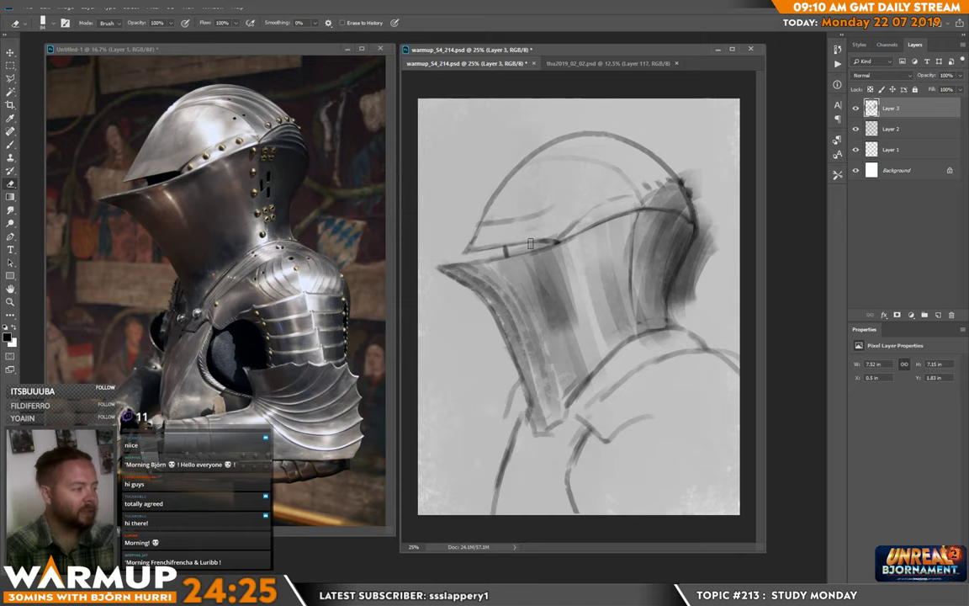
left_click_drag(530, 243, 510, 248)
mouse_move(639, 183)
left_mouse_down()
mouse_move(697, 175)
mouse_move(720, 189)
left_mouse_up()
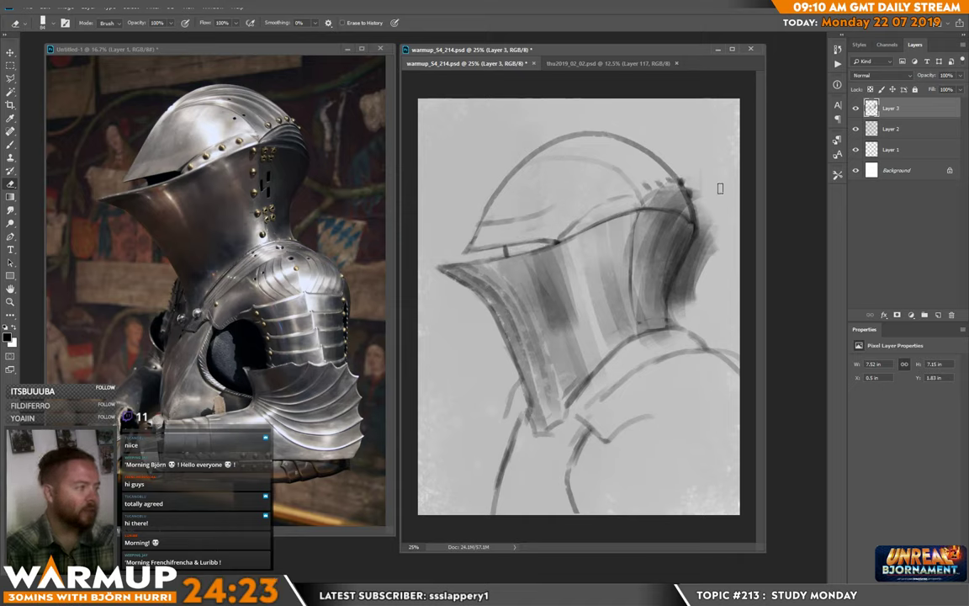
key("b")
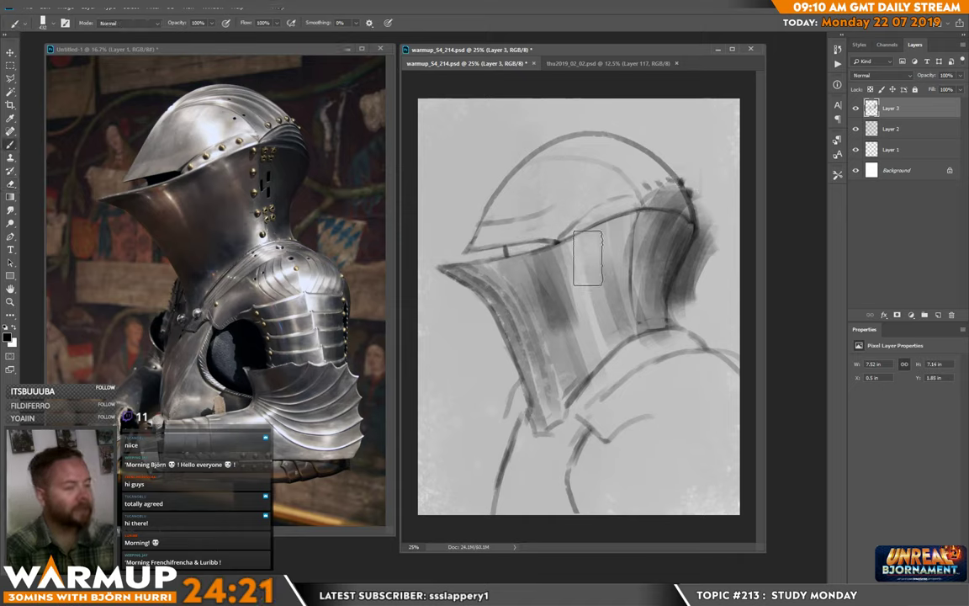
Block in grey tones sampled from the canvas over the helmet dome, refining its inner area with a 91 px brush
mouse_move(514, 170)
left_mouse_down()
mouse_move(473, 240)
mouse_move(518, 160)
mouse_move(488, 224)
left_mouse_up()
left_click(498, 224, "alt")
mouse_move(523, 161)
left_mouse_down()
mouse_move(498, 204)
mouse_move(547, 135)
mouse_move(547, 151)
mouse_move(531, 148)
mouse_move(477, 223)
mouse_move(596, 119)
mouse_move(556, 139)
mouse_move(662, 163)
mouse_move(634, 132)
mouse_move(669, 169)
mouse_move(609, 115)
mouse_move(719, 189)
mouse_move(636, 135)
mouse_move(704, 189)
left_mouse_up()
mouse_move(620, 128)
left_mouse_down()
mouse_move(681, 182)
mouse_move(623, 152)
mouse_move(647, 159)
mouse_move(637, 159)
mouse_move(639, 175)
mouse_move(611, 156)
mouse_move(660, 180)
mouse_move(584, 145)
mouse_move(601, 137)
mouse_move(581, 129)
mouse_move(599, 123)
mouse_move(551, 133)
mouse_move(583, 109)
mouse_move(576, 158)
mouse_move(554, 135)
mouse_move(489, 199)
left_mouse_up()
left_click(652, 168, "alt")
left_click(495, 204, "alt")
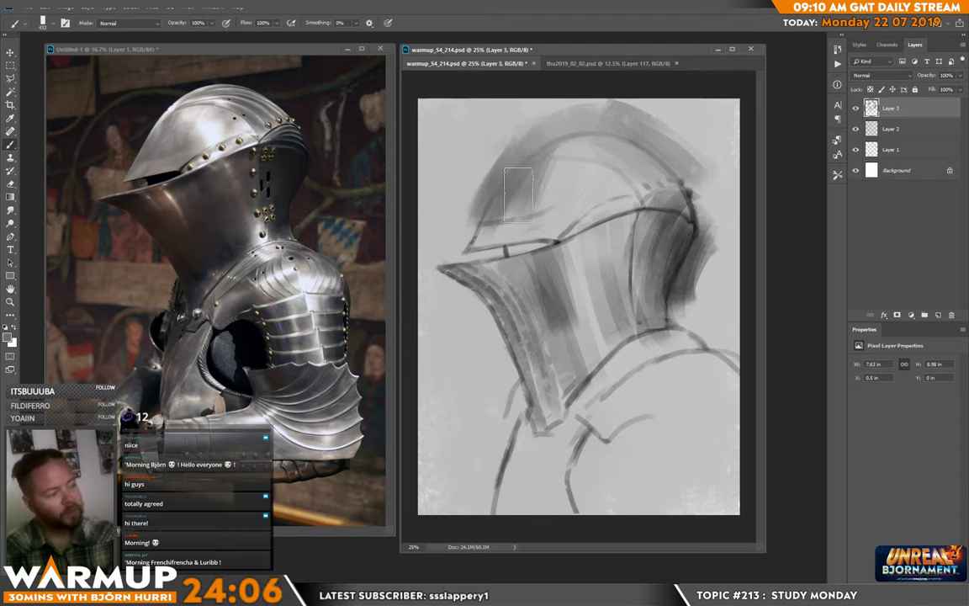
right_click(518, 195)
key("Return")
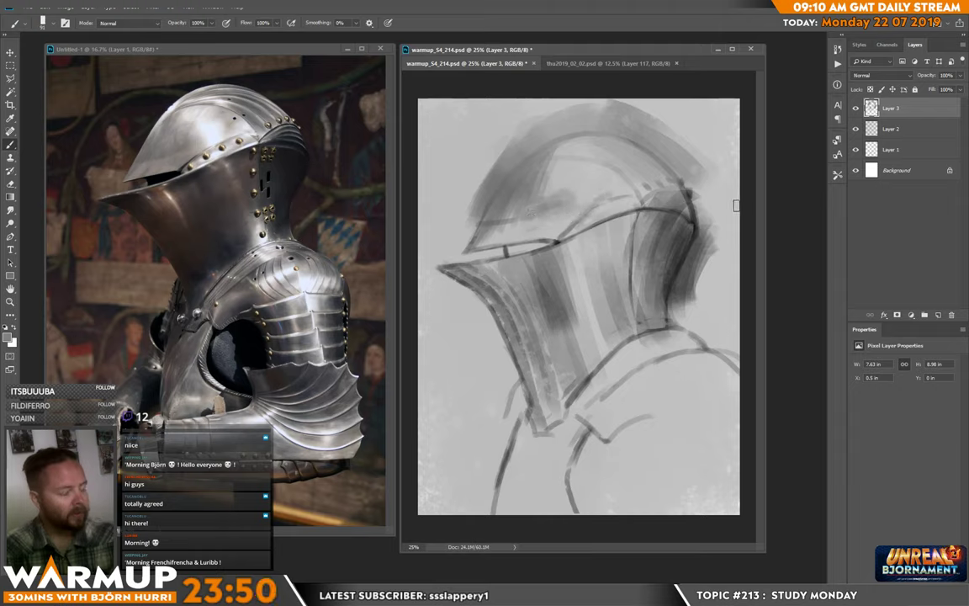
Darken the visor's pointed tip and upper edge below the eye slit with a 165 px brush
right_click(565, 307)
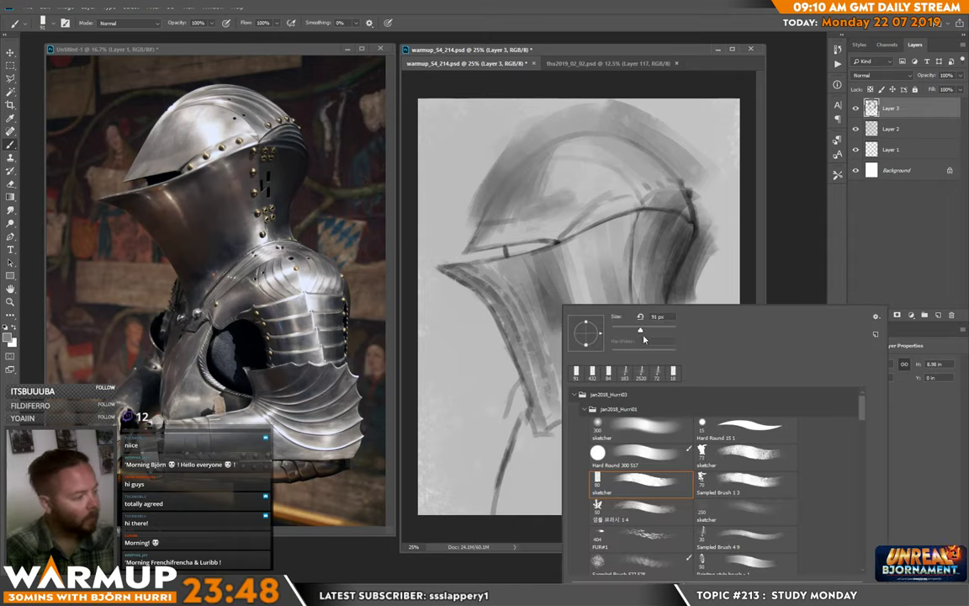
key("Return")
left_click(468, 313, "alt")
mouse_move(446, 270)
left_mouse_down()
mouse_move(481, 275)
mouse_move(451, 271)
mouse_move(524, 259)
mouse_move(462, 274)
mouse_move(477, 273)
mouse_move(475, 290)
mouse_move(513, 269)
mouse_move(496, 313)
mouse_move(514, 294)
mouse_move(484, 303)
mouse_move(471, 295)
mouse_move(476, 272)
mouse_move(498, 270)
mouse_move(499, 297)
left_mouse_up()
left_click_drag(456, 265, 472, 295)
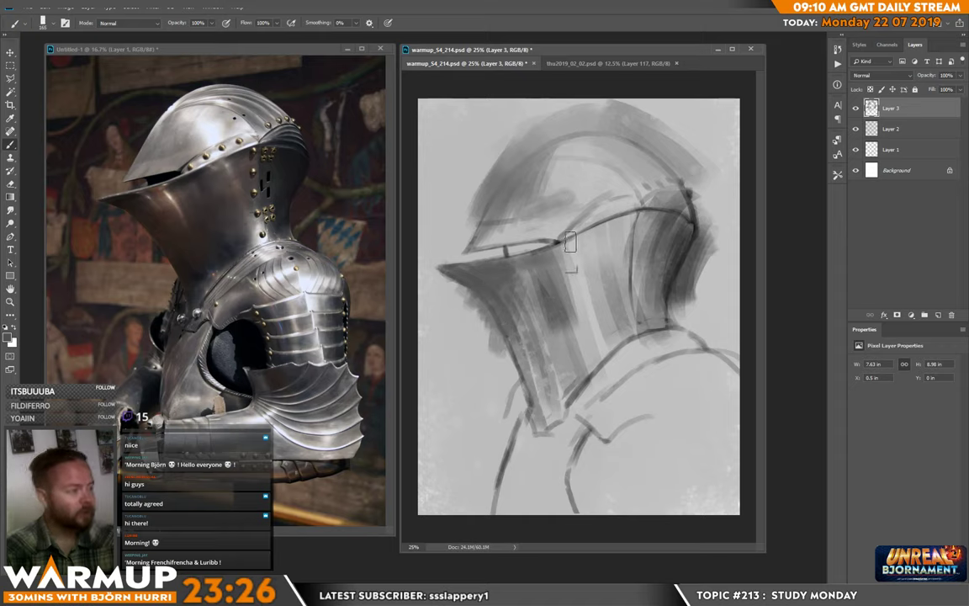
mouse_move(572, 250)
left_mouse_down()
mouse_move(537, 267)
mouse_move(544, 277)
mouse_move(565, 254)
mouse_move(531, 267)
mouse_move(570, 250)
mouse_move(499, 271)
left_mouse_up()
mouse_move(571, 251)
left_mouse_down()
mouse_move(562, 274)
mouse_move(533, 270)
mouse_move(581, 252)
left_mouse_up()
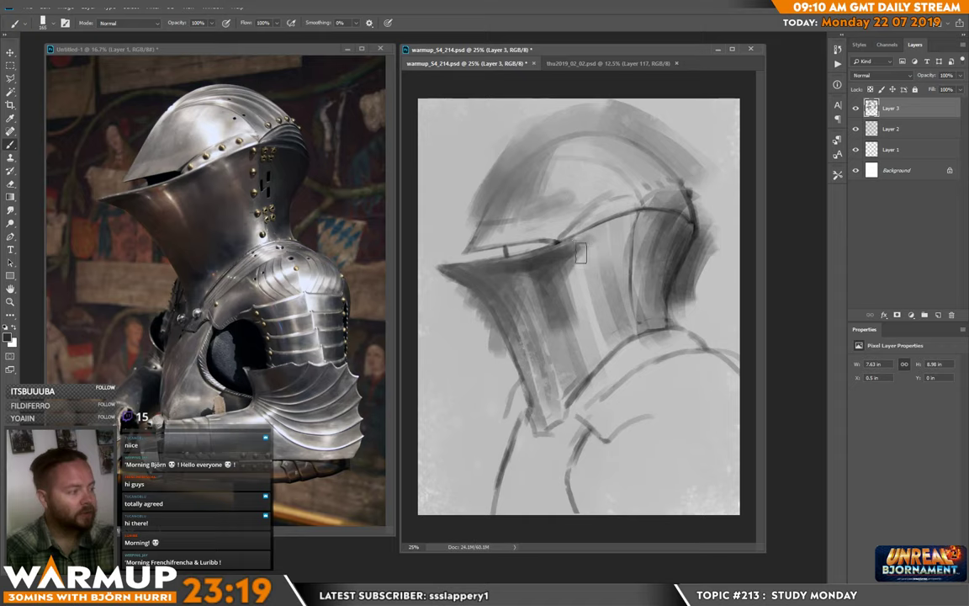
Sample a dark grey from the back of the helmet and deepen the shading on the rear neck plate
key("alt")
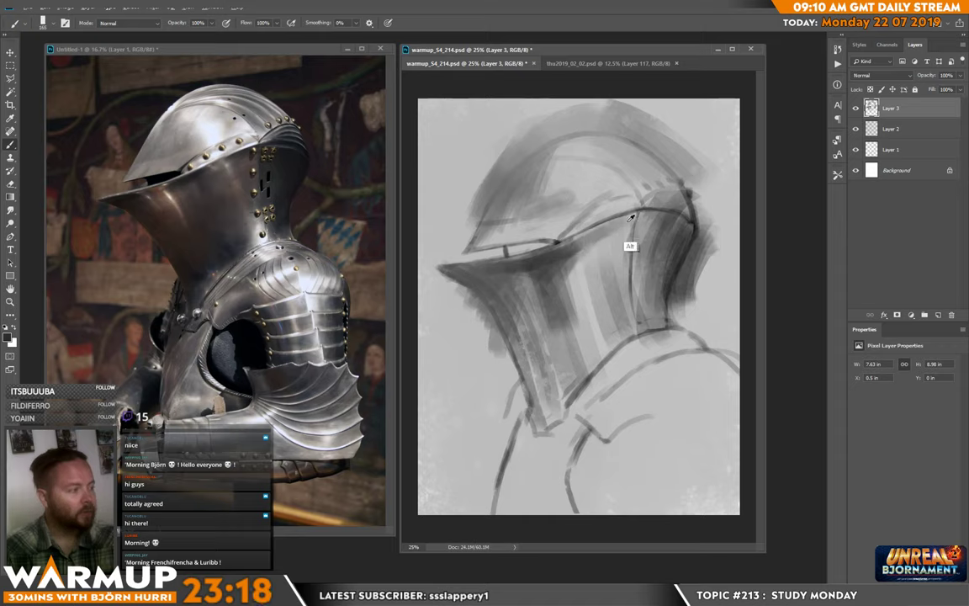
left_click(684, 223, "alt")
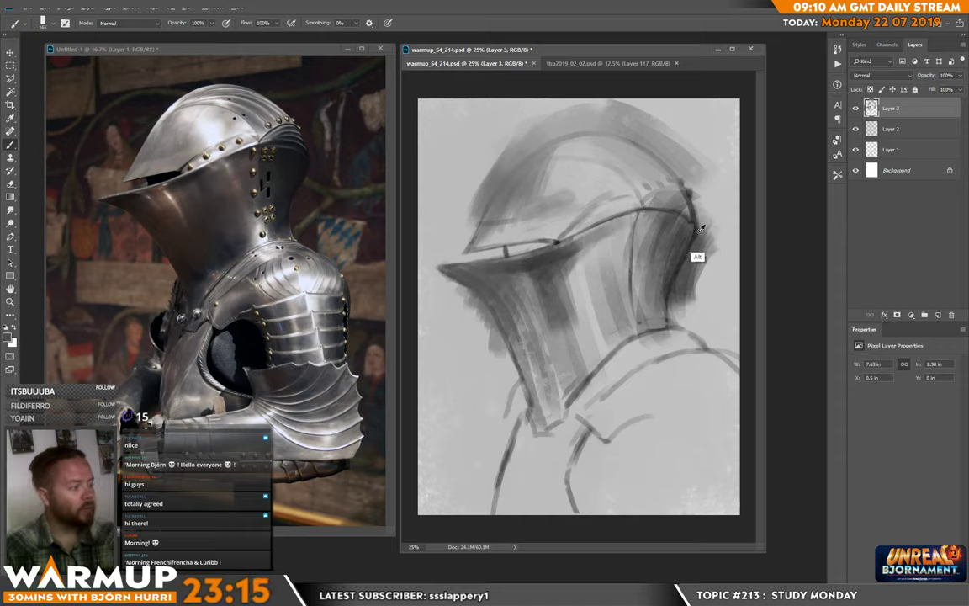
mouse_move(669, 276)
left_mouse_down()
mouse_move(660, 231)
mouse_move(651, 231)
mouse_move(644, 301)
mouse_move(639, 222)
mouse_move(652, 337)
mouse_move(652, 276)
mouse_move(674, 206)
mouse_move(646, 272)
mouse_move(651, 321)
mouse_move(661, 273)
mouse_move(675, 264)
mouse_move(668, 298)
left_mouse_up()
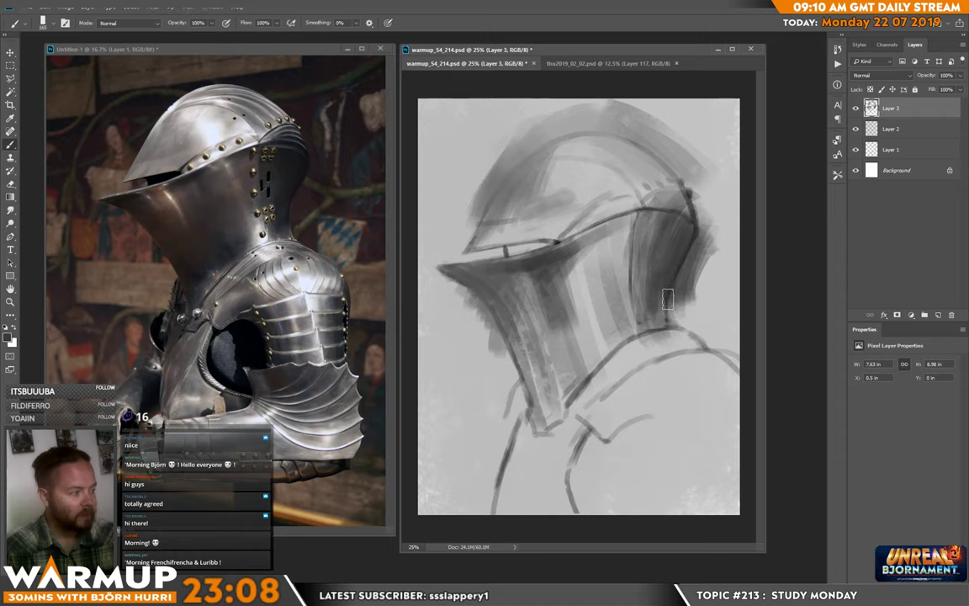
mouse_move(658, 261)
left_mouse_down()
mouse_move(681, 223)
mouse_move(693, 260)
mouse_move(696, 226)
left_mouse_up()
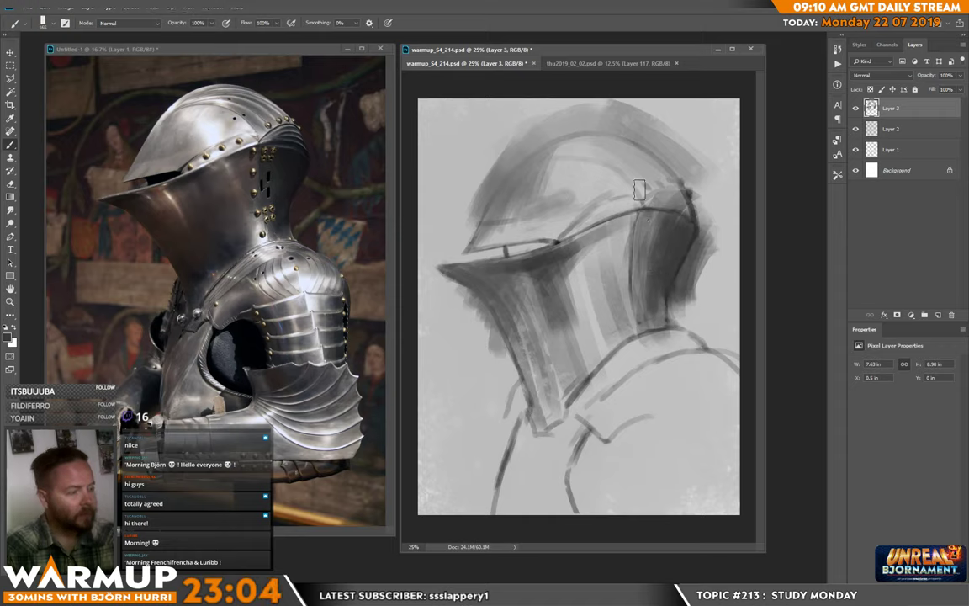
Darken the light bands on the visor's side with vertical strokes of sampled greys, working forward from the rear seam
mouse_move(634, 221)
left_mouse_down()
mouse_move(605, 229)
mouse_move(662, 217)
mouse_move(593, 236)
mouse_move(648, 222)
mouse_move(556, 261)
mouse_move(638, 230)
mouse_move(625, 241)
mouse_move(629, 257)
mouse_move(638, 240)
mouse_move(621, 243)
mouse_move(603, 266)
mouse_move(605, 246)
mouse_move(592, 250)
mouse_move(639, 235)
mouse_move(597, 243)
mouse_move(624, 317)
mouse_move(599, 249)
mouse_move(612, 313)
left_mouse_up()
left_click(597, 248, "alt")
mouse_move(587, 260)
left_mouse_down()
mouse_move(592, 312)
mouse_move(572, 314)
mouse_move(568, 284)
mouse_move(570, 258)
mouse_move(584, 376)
mouse_move(600, 337)
left_mouse_up()
left_click(561, 254, "alt")
left_click(582, 323, "alt")
mouse_move(580, 287)
left_mouse_down()
mouse_move(597, 344)
mouse_move(597, 330)
left_mouse_up()
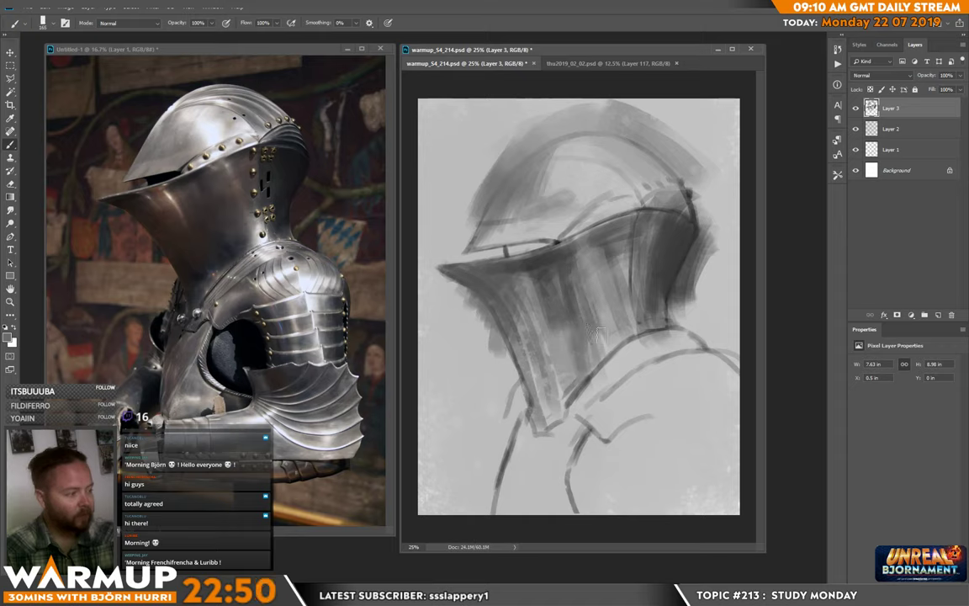
left_click_drag(589, 253, 599, 328)
mouse_move(552, 280)
left_mouse_down()
mouse_move(488, 265)
mouse_move(475, 244)
mouse_move(458, 261)
mouse_move(503, 284)
left_mouse_up()
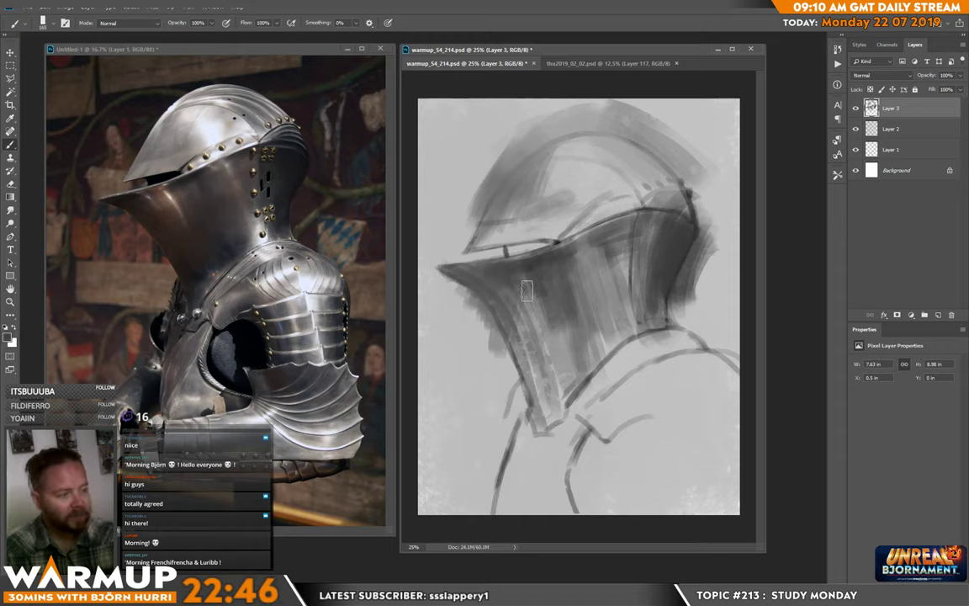
Fill the lower front of the visor down to the throat with dark grey strokes that follow its curve
left_click_drag(508, 324, 538, 402)
left_click_drag(516, 349, 538, 416)
left_click_drag(511, 313, 551, 394)
left_click(534, 379, "alt")
left_click_drag(523, 337, 543, 375)
mouse_move(517, 309)
left_mouse_down()
mouse_move(565, 399)
mouse_move(537, 339)
mouse_move(545, 395)
mouse_move(554, 333)
mouse_move(643, 402)
mouse_move(650, 328)
mouse_move(576, 332)
mouse_move(574, 341)
mouse_move(552, 313)
mouse_move(574, 367)
mouse_move(582, 359)
mouse_move(564, 303)
mouse_move(582, 336)
left_mouse_up()
mouse_move(530, 278)
left_mouse_down()
mouse_move(526, 318)
mouse_move(542, 271)
mouse_move(521, 313)
left_mouse_up()
left_click_drag(590, 347, 560, 406)
left_click(597, 385, "alt")
key("alt")
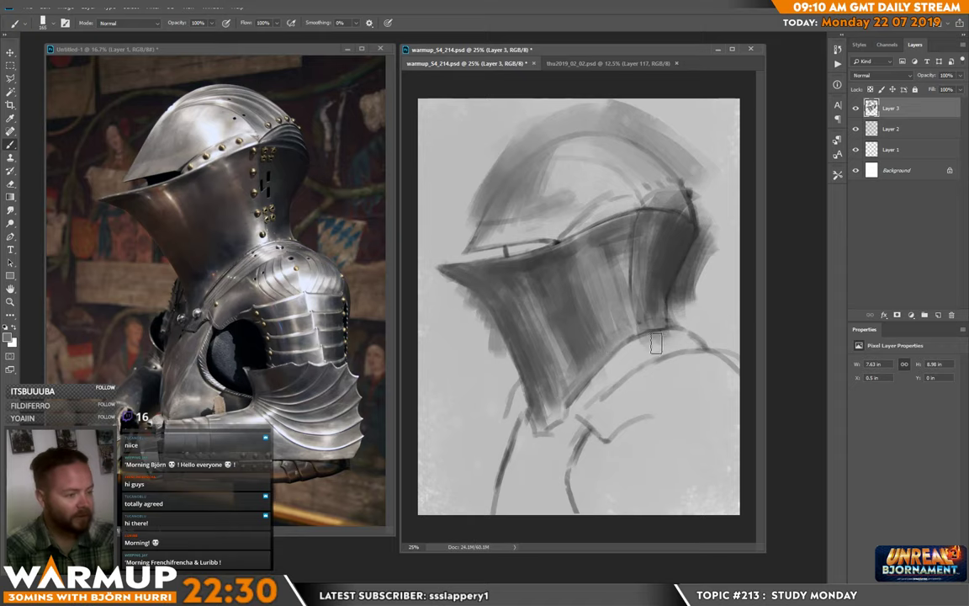
Rework the lower seam between the visor and the neck plate with sampled greys, reducing the brush to 55 px
right_click(642, 317)
left_click_drag(731, 344, 712, 342)
left_click(635, 356, "alt")
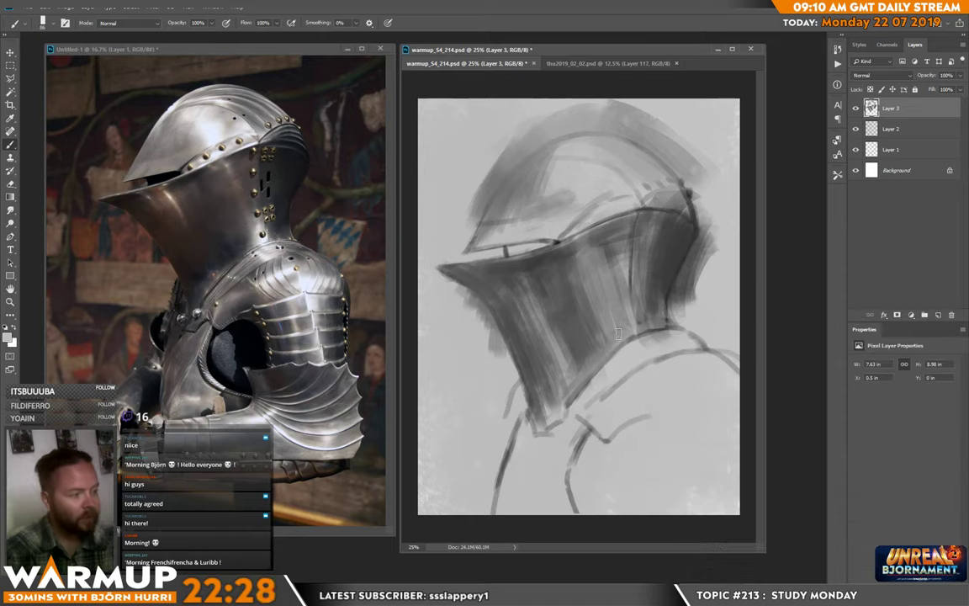
right_click(648, 311)
key("Return")
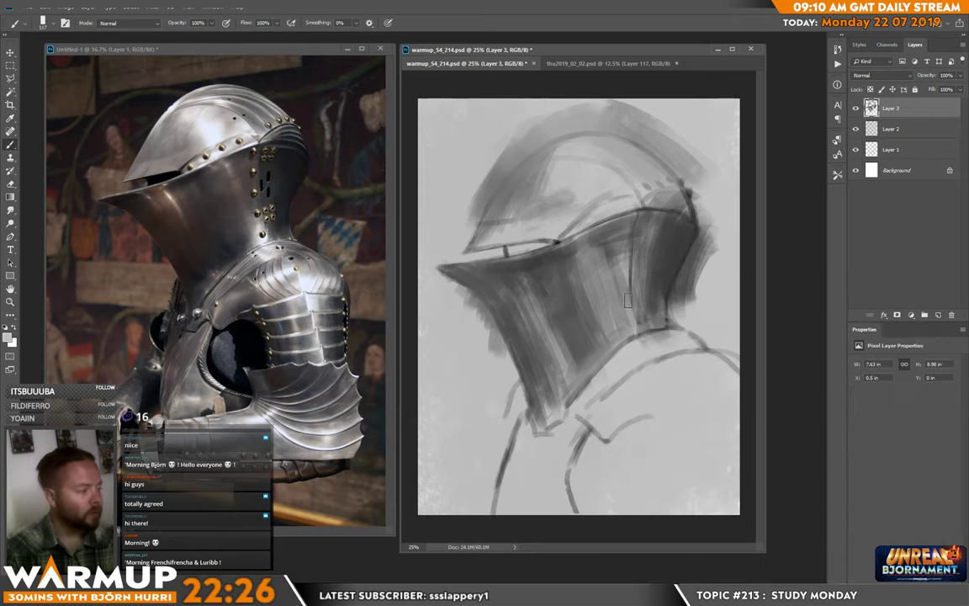
left_click_drag(631, 298, 643, 340)
key("ctrl+z")
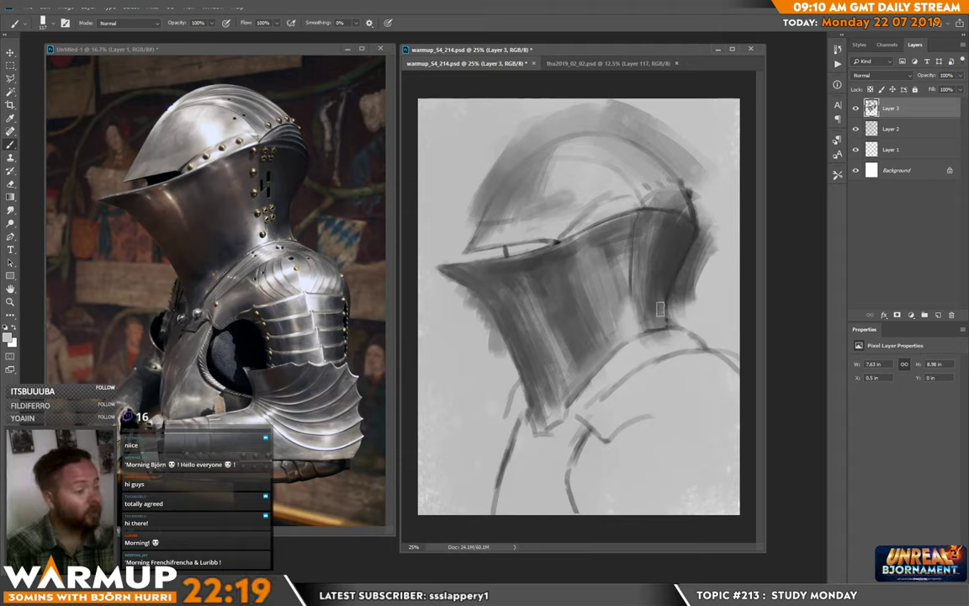
right_click(593, 286)
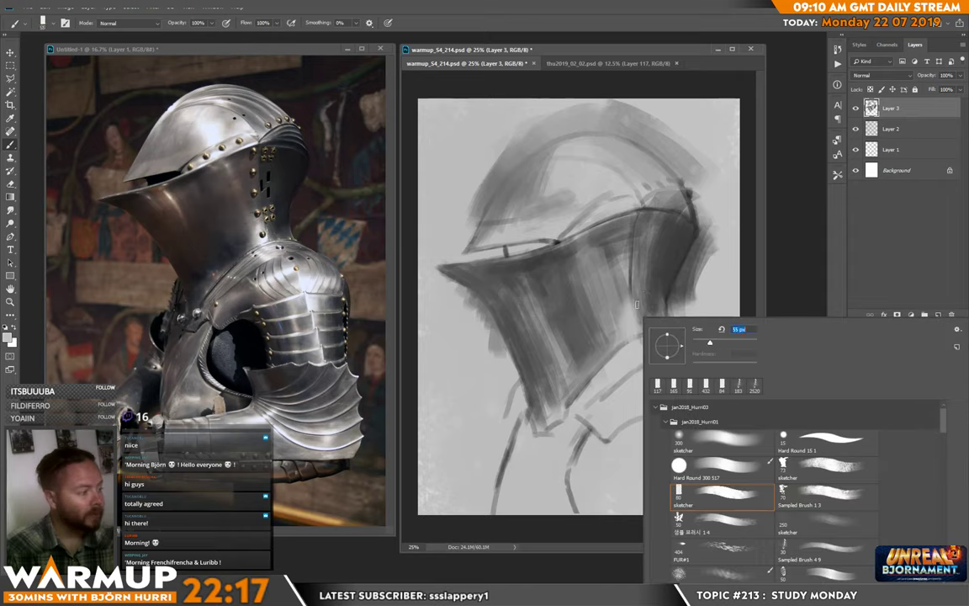
left_click(637, 304)
left_click(644, 313, "alt")
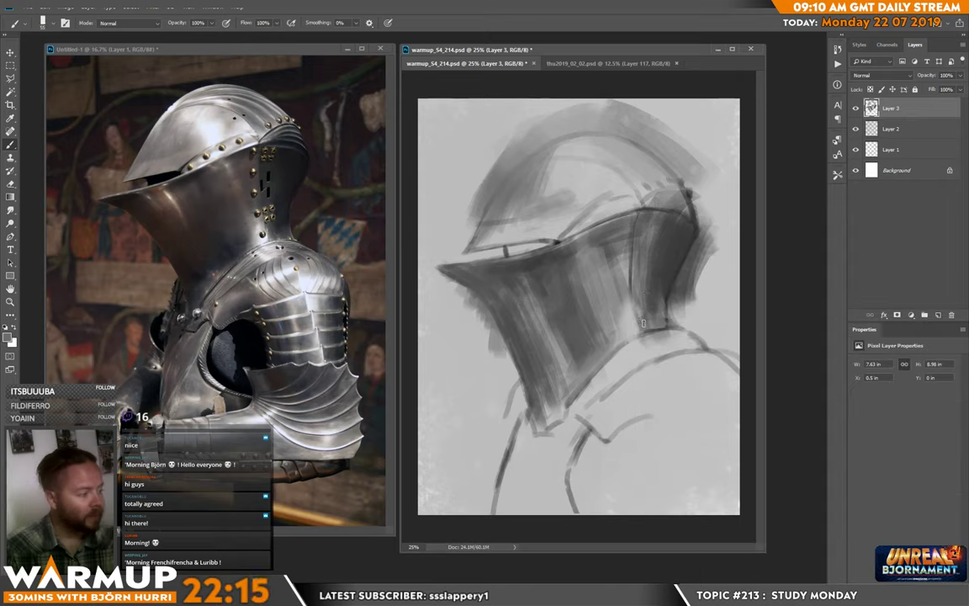
key("alt")
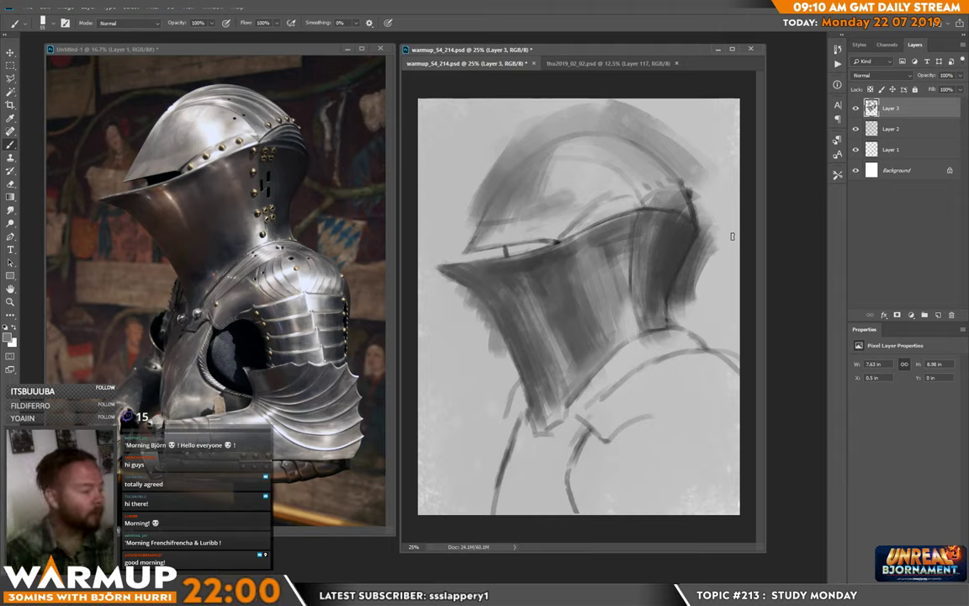
Add a new layer on top and set its blend mode to Overlay
left_click(938, 315)
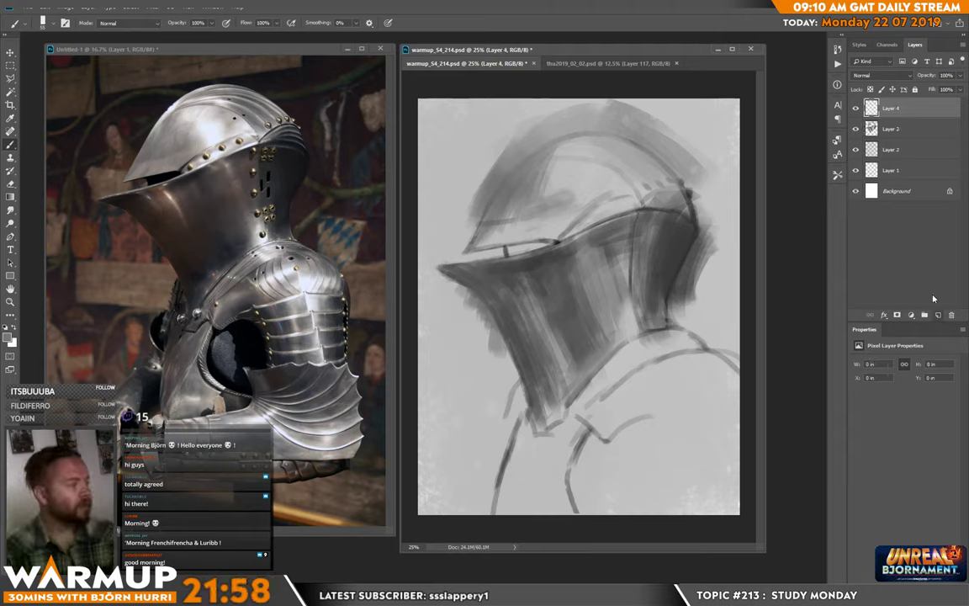
left_click(856, 76)
left_click(859, 195)
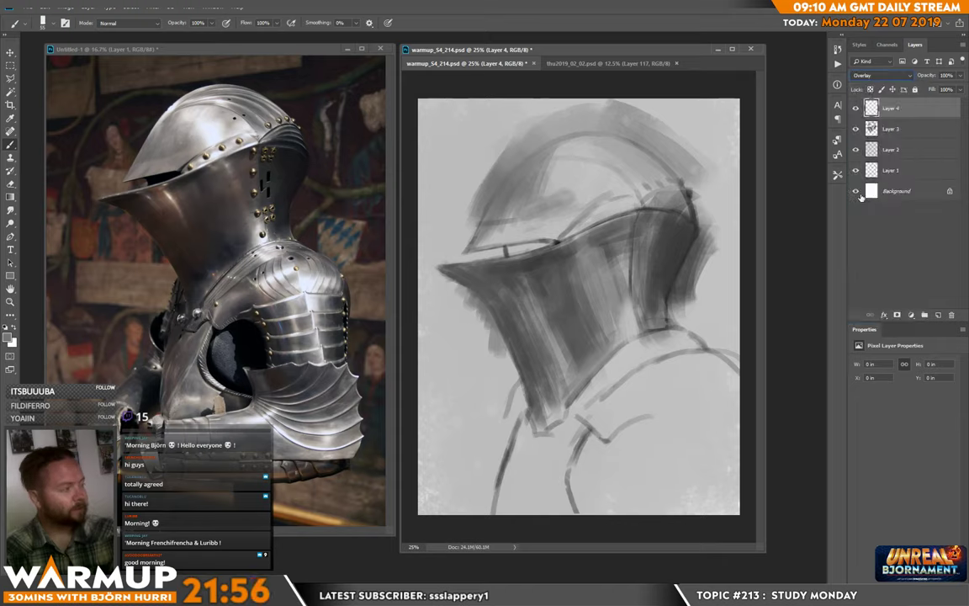
Deepen the visor's upper edge and tip on the Overlay layer with a sampled dark grey and a 174 px brush
right_click(558, 279)
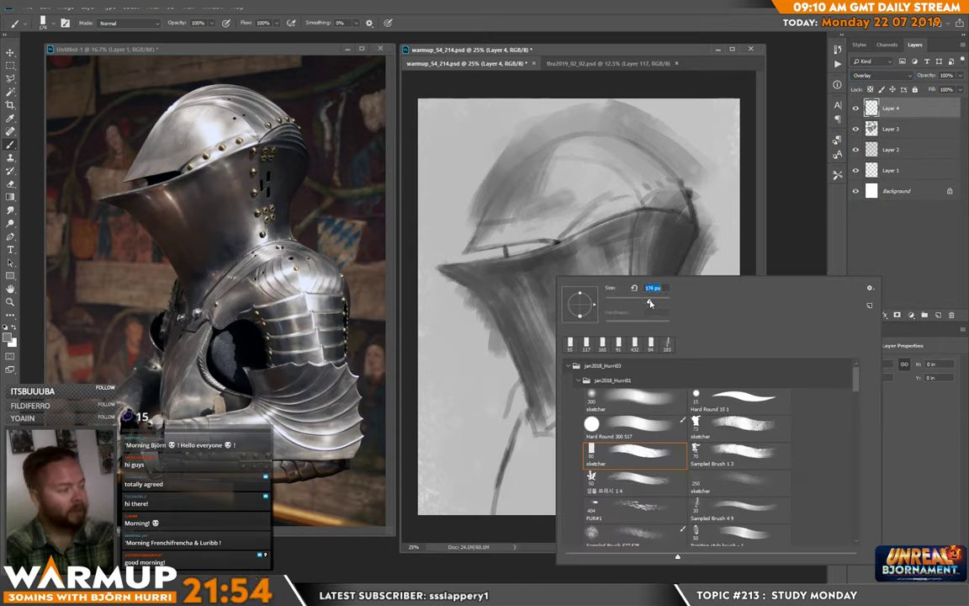
left_click(546, 262, "alt")
left_click(533, 264, "alt")
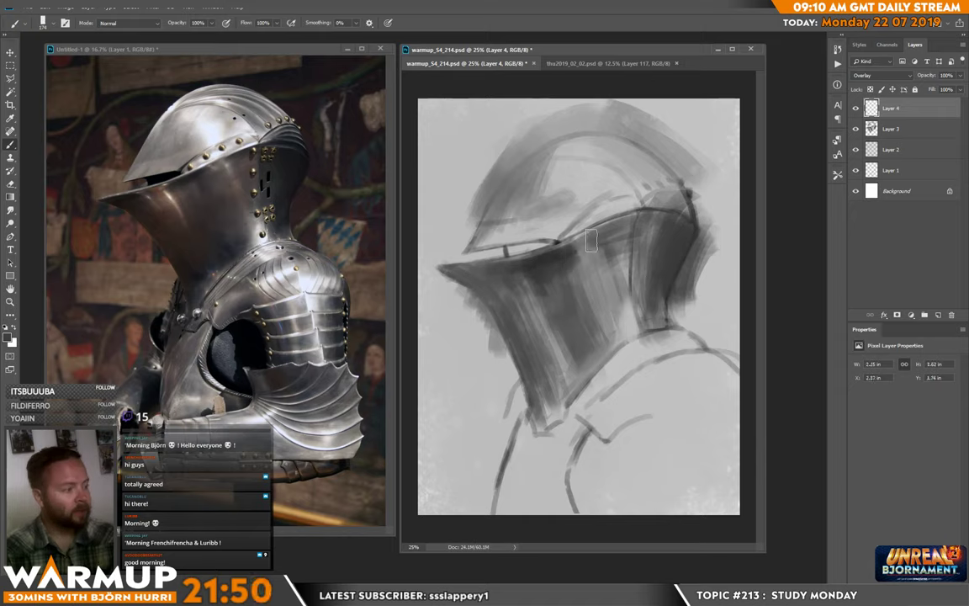
key("e")
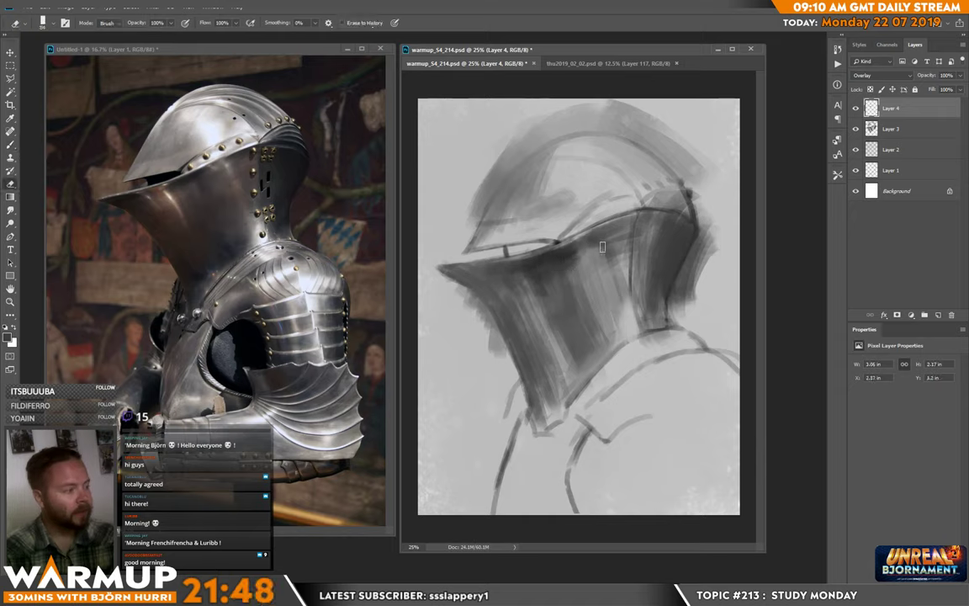
key("b")
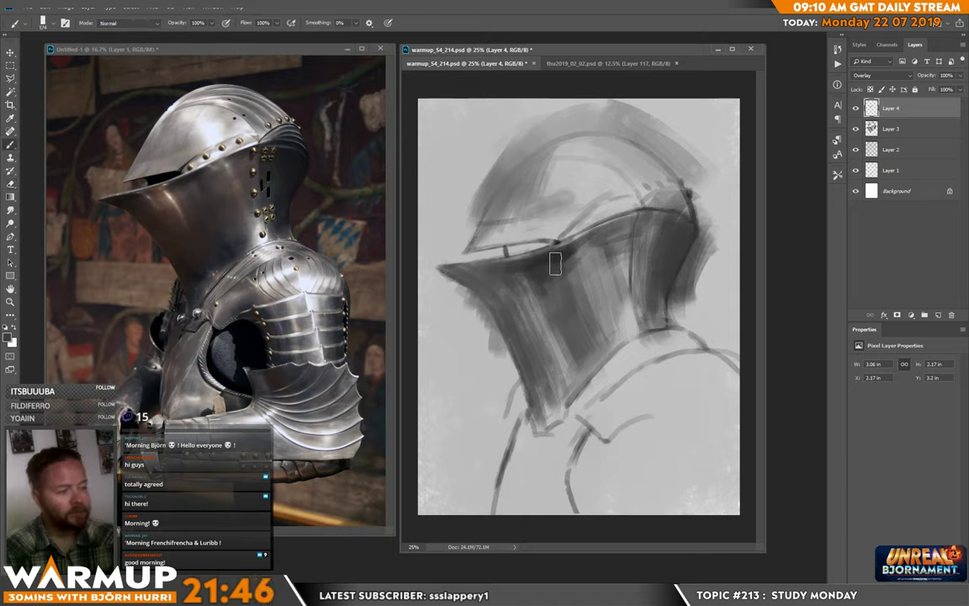
mouse_move(508, 267)
left_mouse_down()
mouse_move(430, 281)
mouse_move(462, 285)
mouse_move(473, 303)
mouse_move(493, 310)
mouse_move(496, 328)
left_mouse_up()
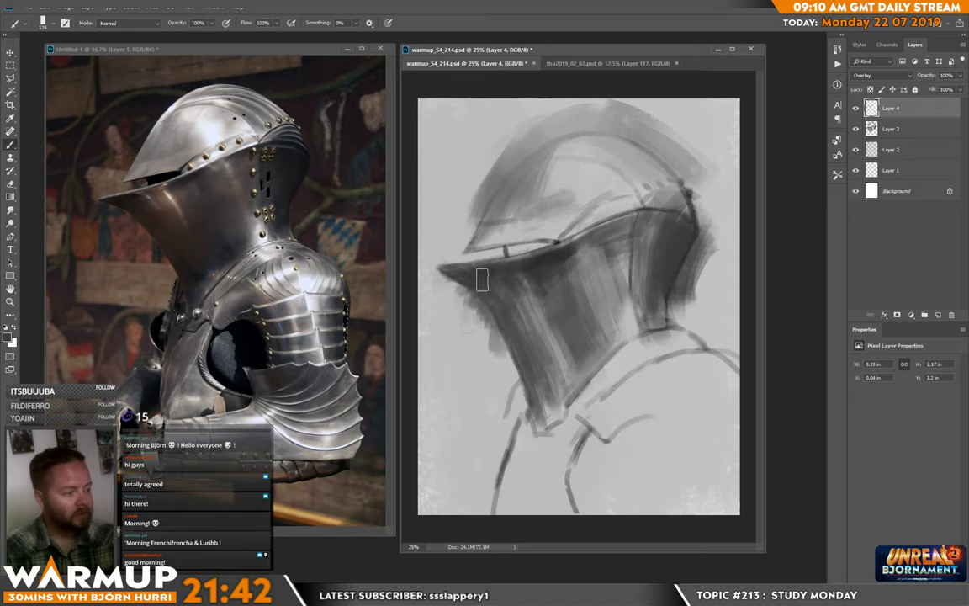
Darken the visor's front edge, the rear neck plate and the helmet's rear rim on the Overlay layer
left_click_drag(502, 272, 495, 353)
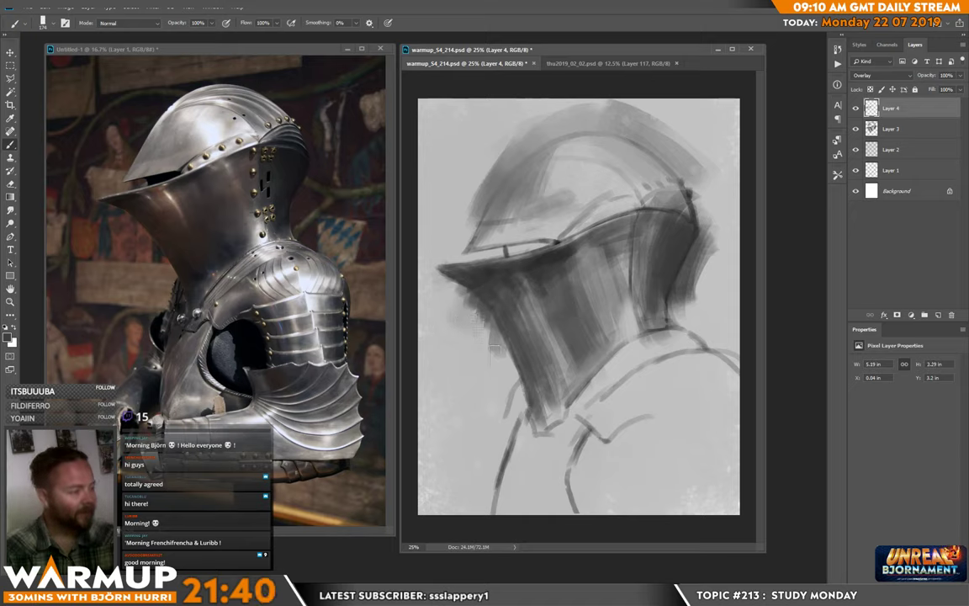
mouse_move(653, 264)
left_mouse_down()
mouse_move(686, 244)
mouse_move(669, 278)
mouse_move(656, 281)
mouse_move(662, 310)
mouse_move(652, 233)
mouse_move(667, 221)
mouse_move(732, 233)
mouse_move(654, 217)
mouse_move(668, 225)
mouse_move(703, 231)
mouse_move(644, 197)
mouse_move(682, 200)
mouse_move(641, 199)
left_mouse_up()
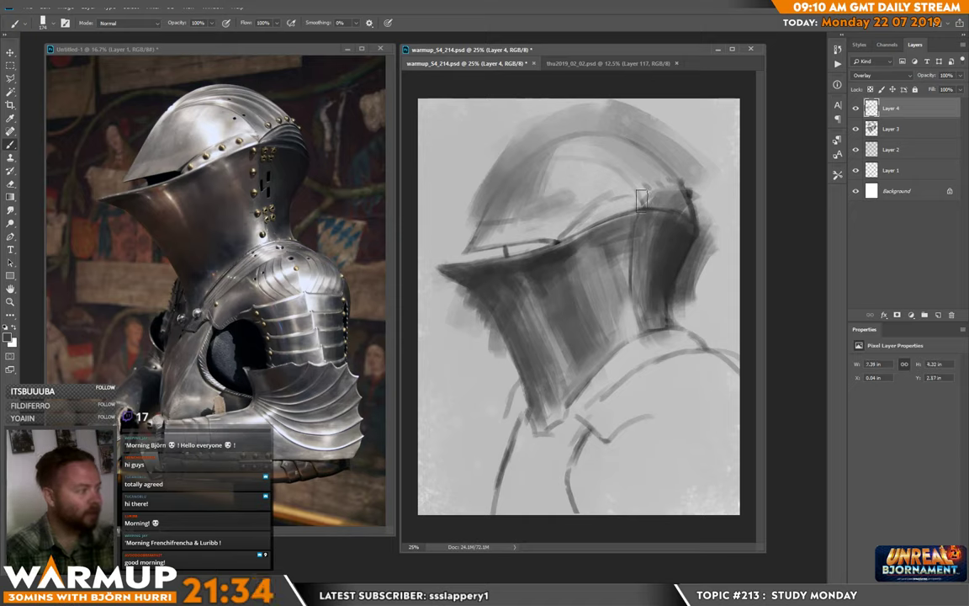
key("ctrl+z")
mouse_move(705, 197)
left_mouse_down()
mouse_move(600, 154)
mouse_move(660, 201)
mouse_move(637, 172)
left_mouse_up()
Reduce the brush to 94 px and deepen the skull's front side and crown ridge on the Overlay layer
right_click(639, 175)
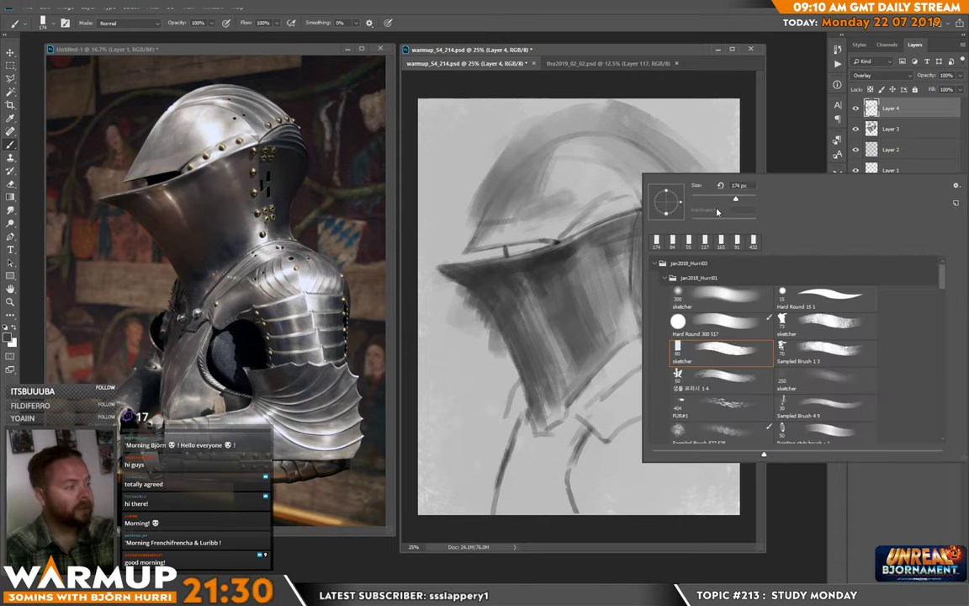
left_click(620, 168)
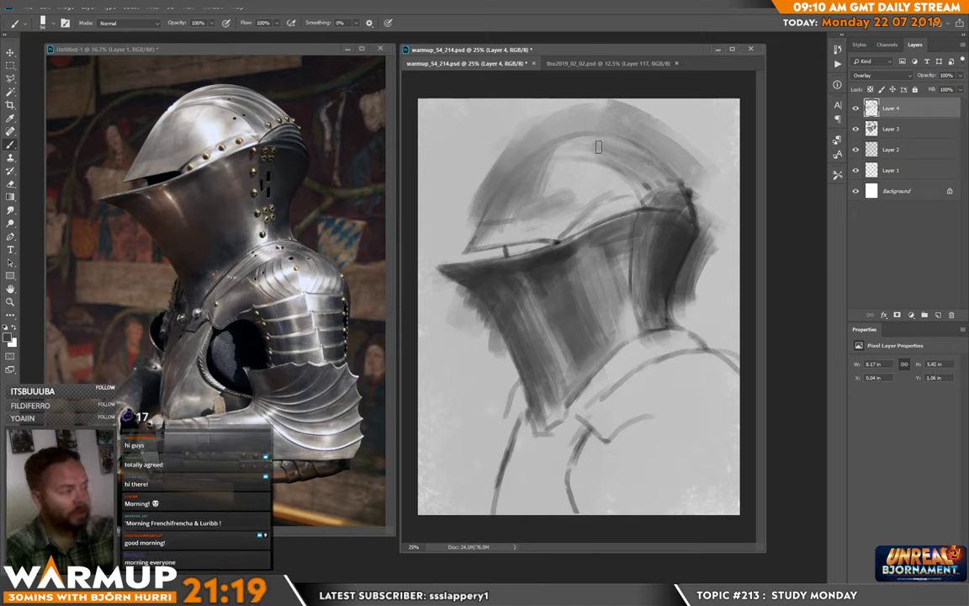
left_click_drag(539, 119, 620, 162)
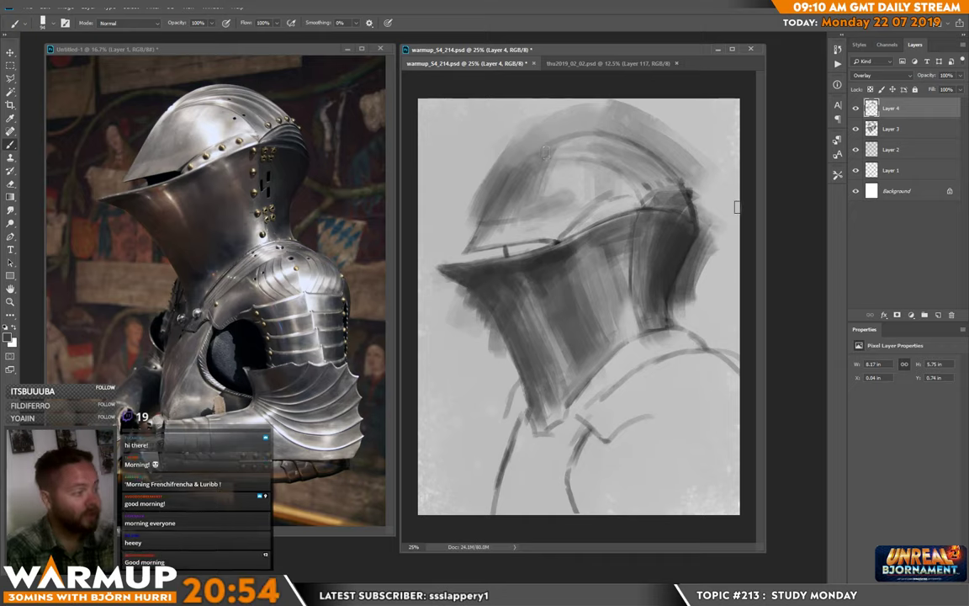
Add a new layer on top and paint light lines along the skull's rear lower rim with a 25 px brush
left_click(938, 316)
right_click(731, 245)
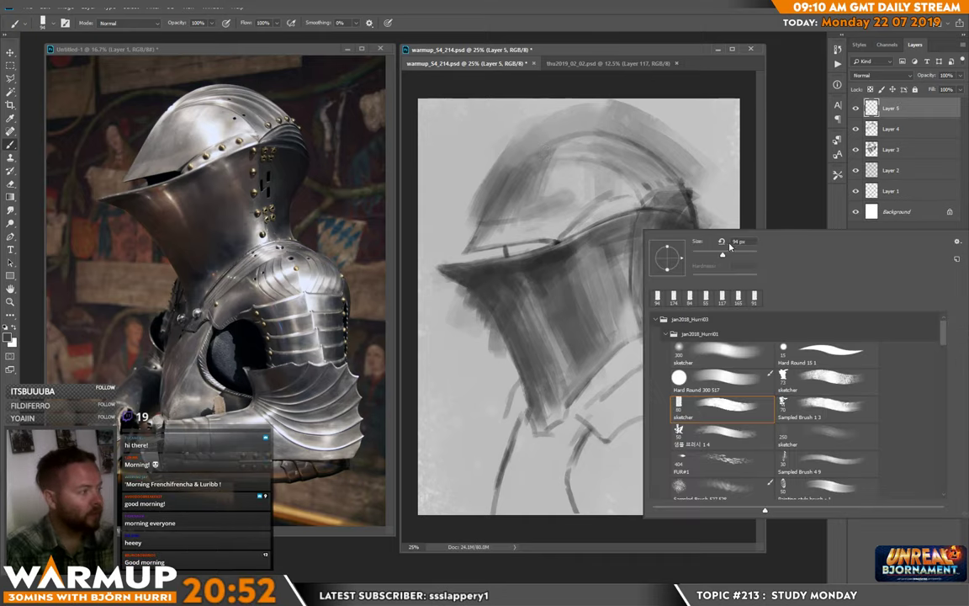
left_click_drag(705, 255, 701, 254)
left_click(728, 179, "alt")
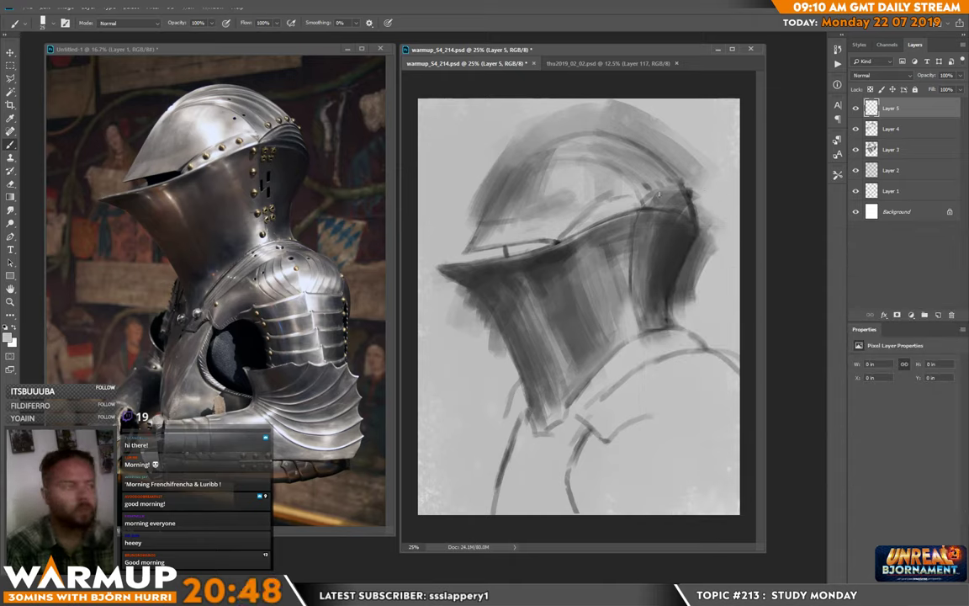
left_click_drag(647, 195, 661, 191)
left_click_drag(593, 169, 615, 172)
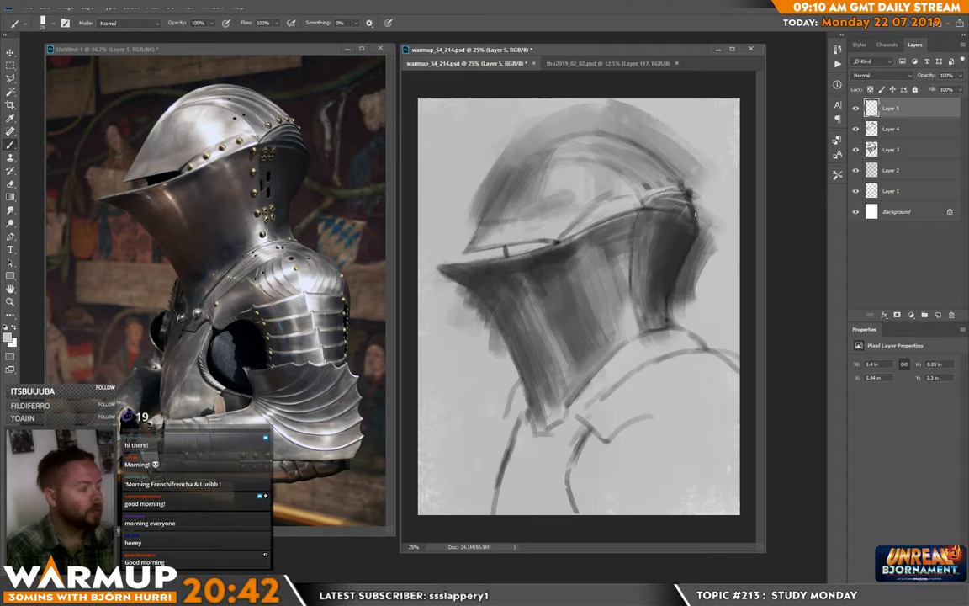
Paint sampled mid-grey background around the back of the helmet with a 202 px brush
right_click(706, 221)
left_click_drag(723, 245, 724, 241)
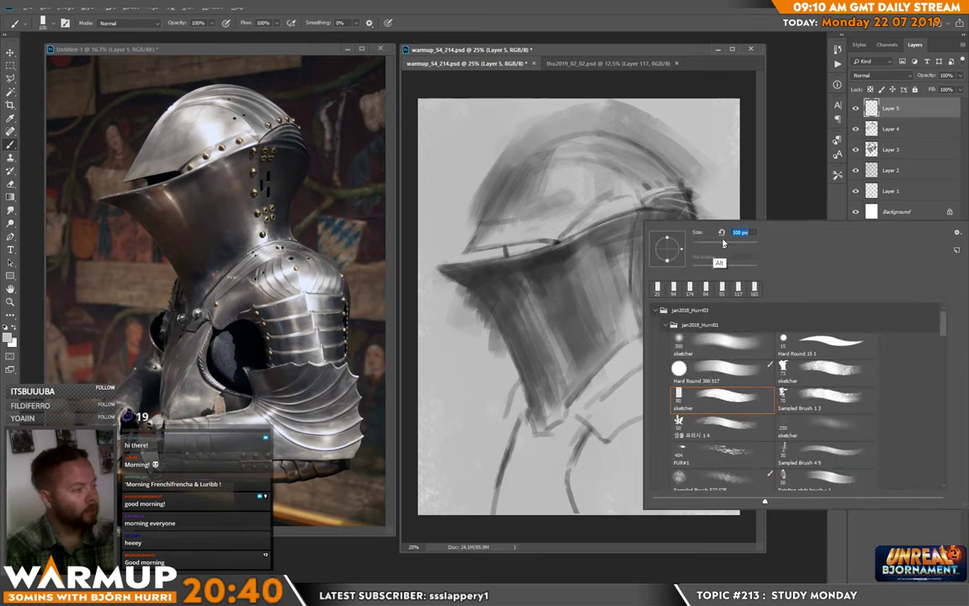
left_click(694, 183, "alt")
mouse_move(690, 180)
left_mouse_down()
mouse_move(707, 216)
mouse_move(699, 191)
mouse_move(711, 249)
mouse_move(698, 169)
mouse_move(704, 184)
mouse_move(711, 169)
mouse_move(725, 173)
mouse_move(724, 227)
left_mouse_up()
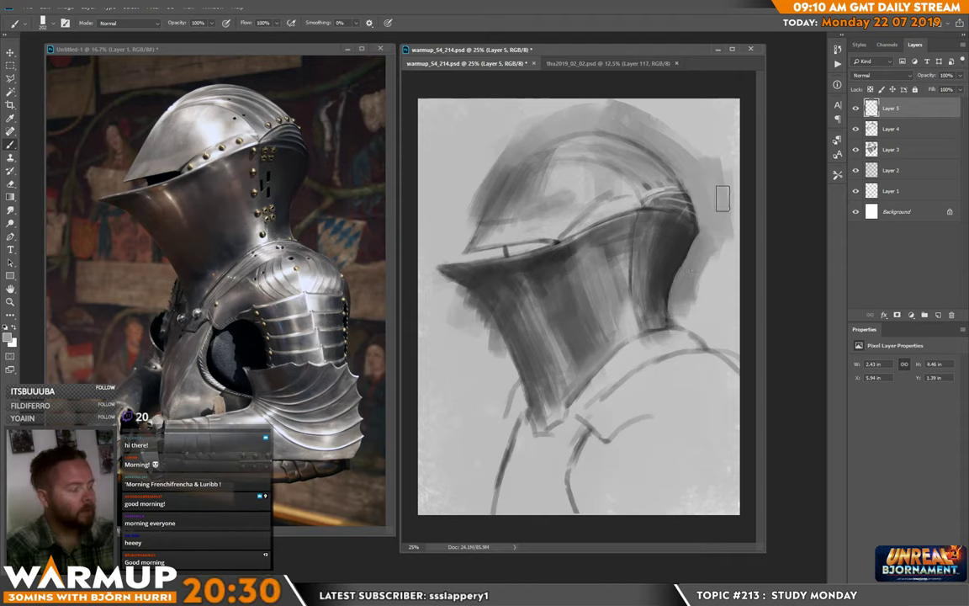
Sharpen the rear contour of the neck plate with sampled dark grey and a 47 px brush
right_click(648, 220)
left_click(698, 224, "alt")
left_click(624, 207, "alt")
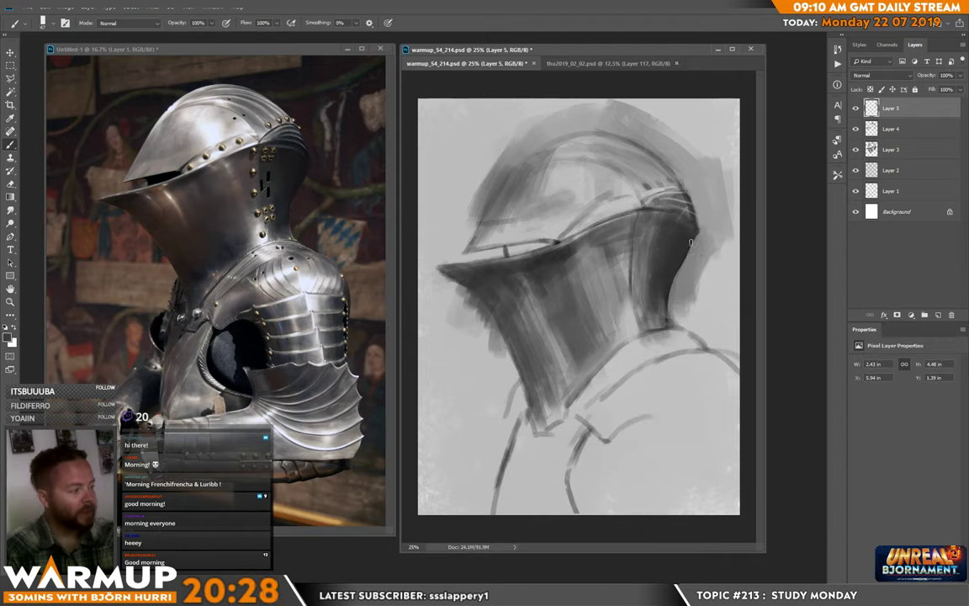
left_click(663, 318, "alt")
mouse_move(682, 274)
left_mouse_down()
mouse_move(664, 320)
mouse_move(716, 335)
left_mouse_up()
Blend the neck plate's lower tones down to the collar with sampled greys and a 78 px brush
right_click(642, 308)
left_click_drag(655, 284, 645, 327)
left_click(648, 276, "alt")
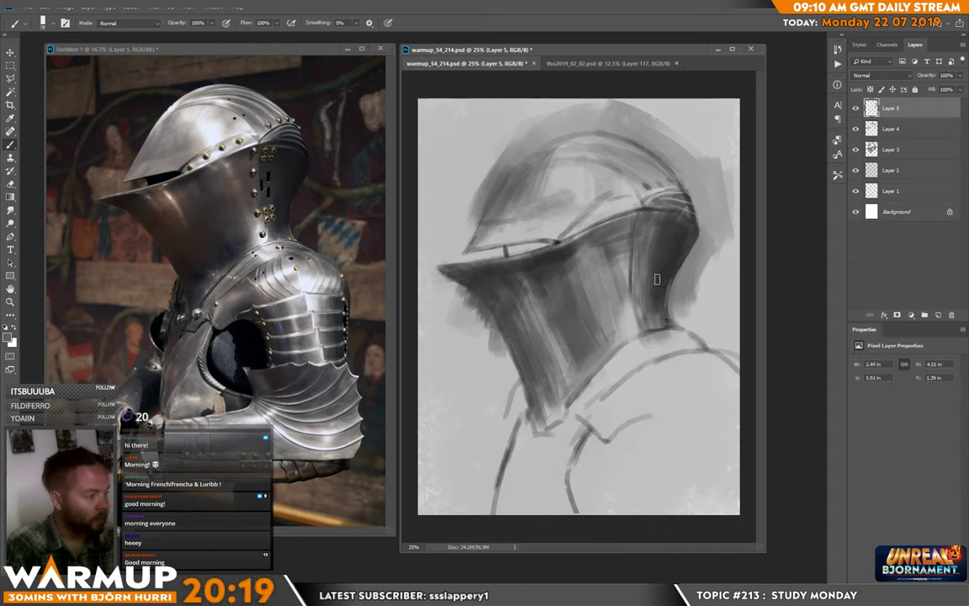
mouse_move(660, 317)
left_mouse_down()
mouse_move(660, 304)
mouse_move(652, 313)
mouse_move(664, 322)
left_mouse_up()
key("alt")
left_click(661, 320, "alt")
left_click(648, 308, "alt")
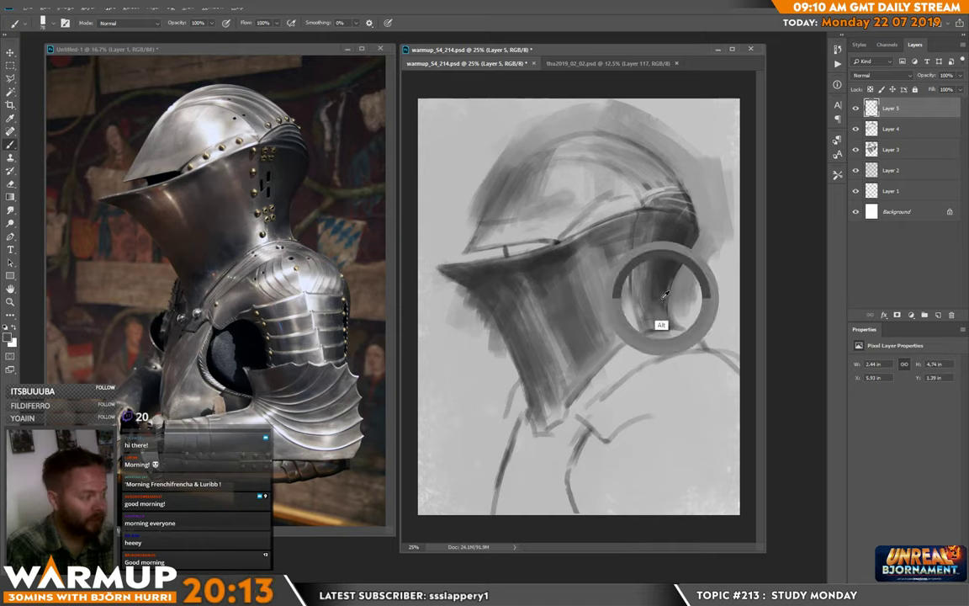
left_click_drag(647, 281, 647, 316)
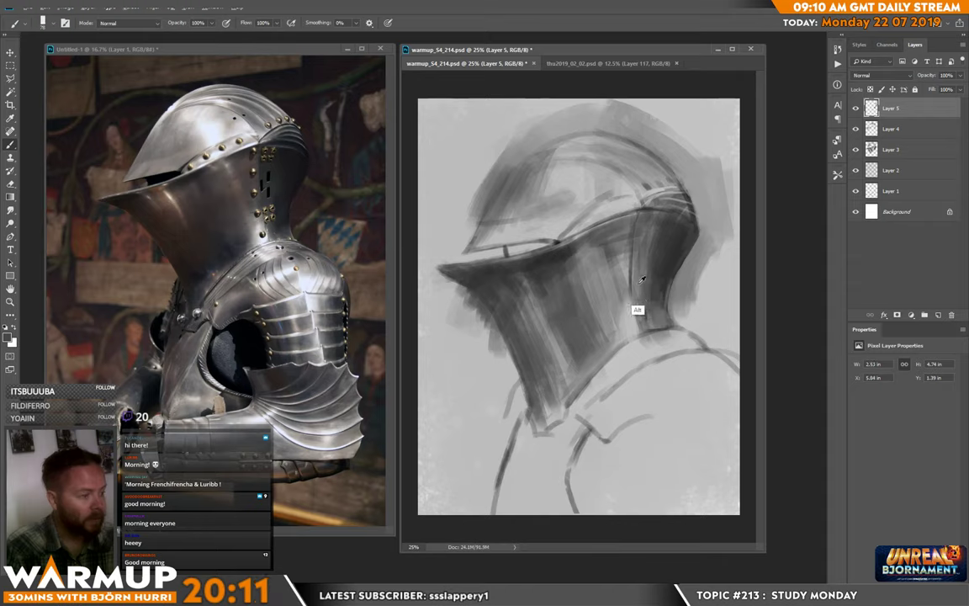
left_click(643, 278, "alt")
left_click_drag(643, 278, 644, 300)
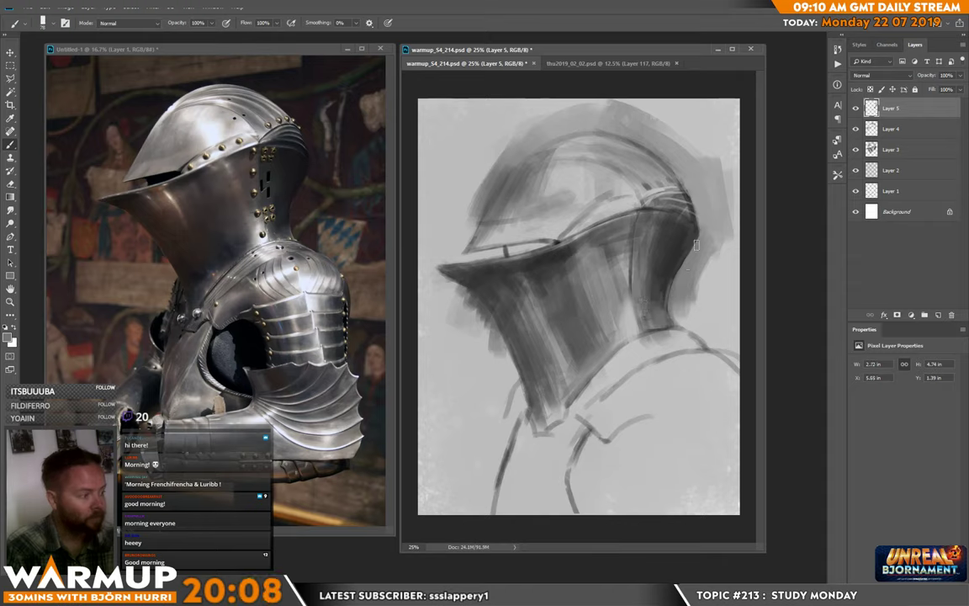
Darken the visor's middle below its upper edge with sampled dark greys, using 146 px and 202 px brushes
right_click(609, 284)
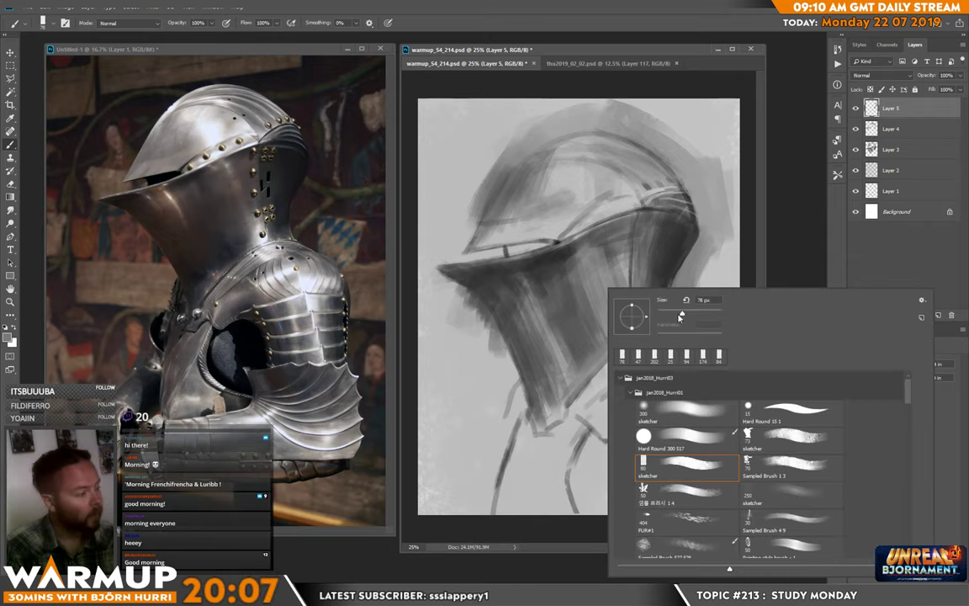
left_click(566, 256, "alt")
left_click_drag(576, 248, 586, 281)
right_click(589, 283)
left_click_drag(678, 310, 687, 310)
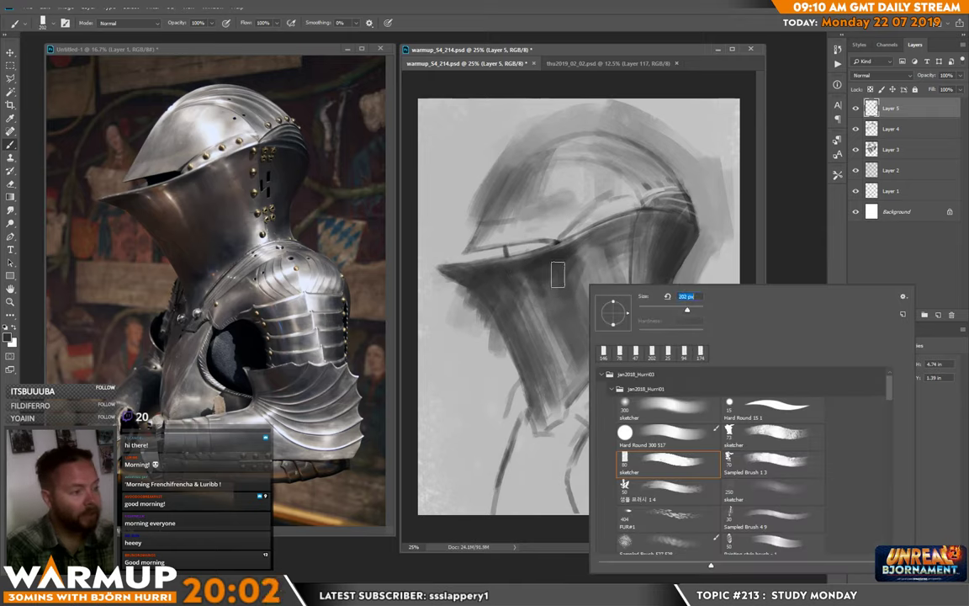
key("Return")
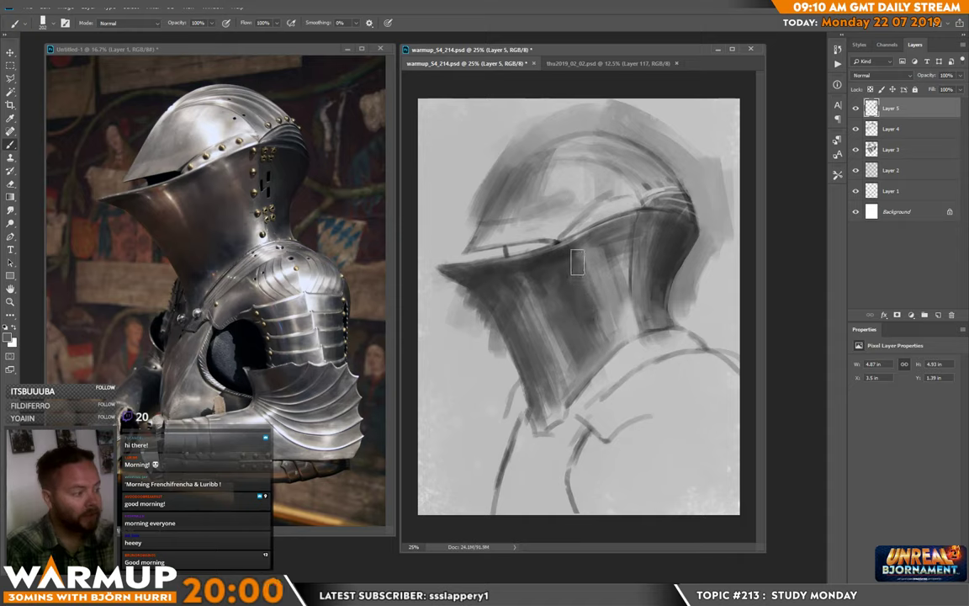
mouse_move(577, 261)
left_mouse_down()
mouse_move(608, 324)
mouse_move(573, 264)
mouse_move(571, 293)
mouse_move(587, 334)
left_mouse_up()
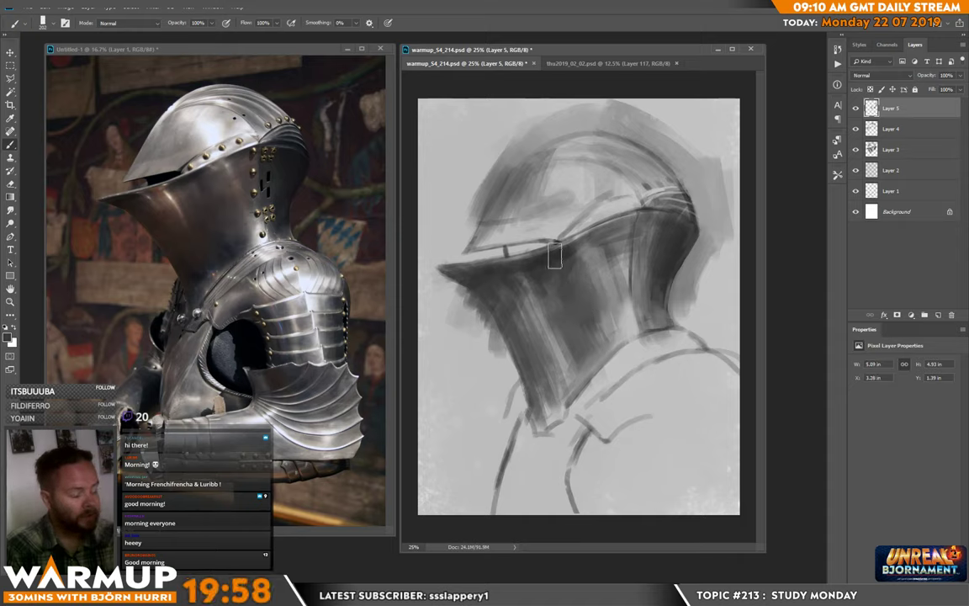
left_click_drag(555, 255, 573, 320)
Block in the chest front below the throat in dark grey and accent the chin seam with a 26 px brush
mouse_move(542, 273)
left_mouse_down()
mouse_move(568, 336)
mouse_move(524, 282)
mouse_move(546, 325)
mouse_move(538, 339)
mouse_move(523, 321)
mouse_move(539, 344)
mouse_move(529, 338)
mouse_move(544, 389)
mouse_move(544, 307)
mouse_move(558, 372)
mouse_move(534, 408)
mouse_move(546, 366)
mouse_move(516, 377)
mouse_move(540, 391)
mouse_move(553, 375)
mouse_move(523, 406)
mouse_move(514, 397)
mouse_move(513, 428)
mouse_move(517, 402)
mouse_move(531, 444)
left_mouse_up()
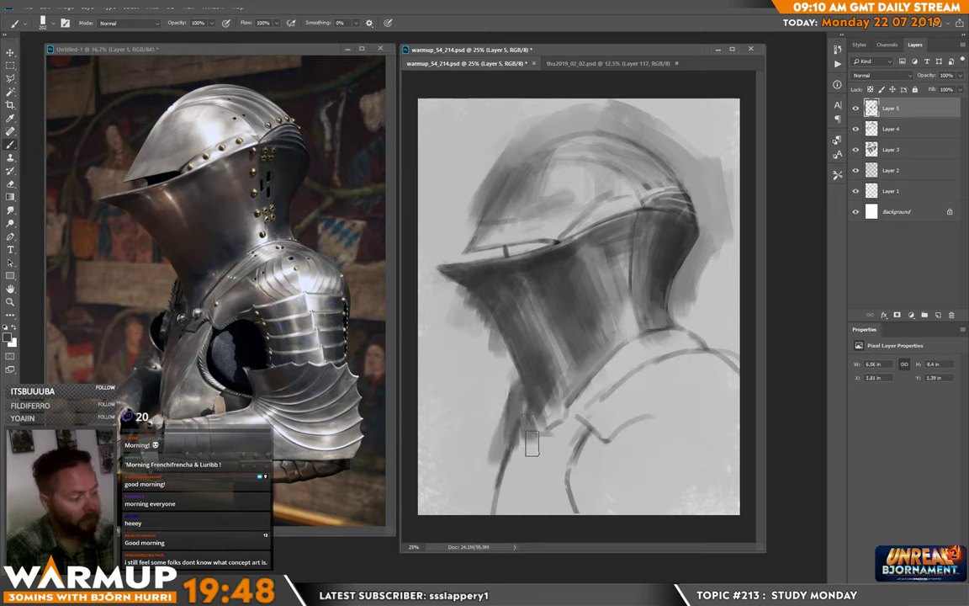
mouse_move(538, 405)
left_mouse_down()
mouse_move(522, 427)
mouse_move(512, 463)
mouse_move(526, 429)
mouse_move(529, 446)
mouse_move(514, 483)
mouse_move(579, 402)
left_mouse_up()
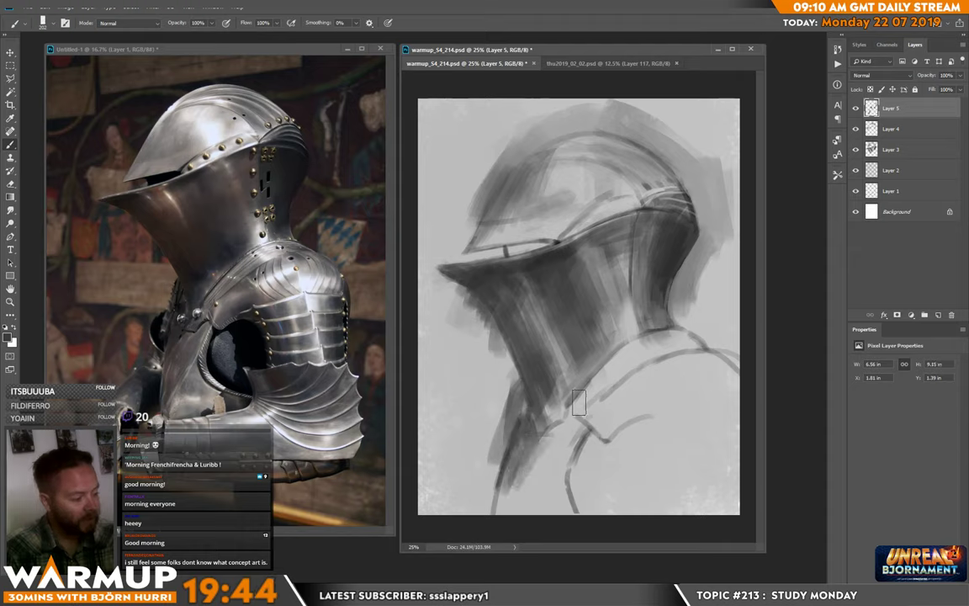
right_click(579, 402)
left_click(531, 429)
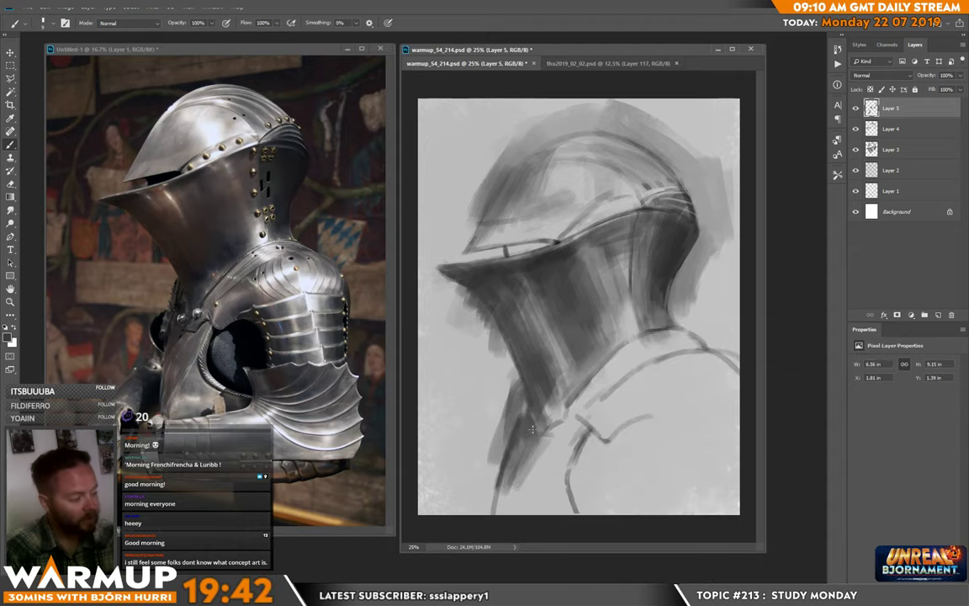
right_click(532, 429)
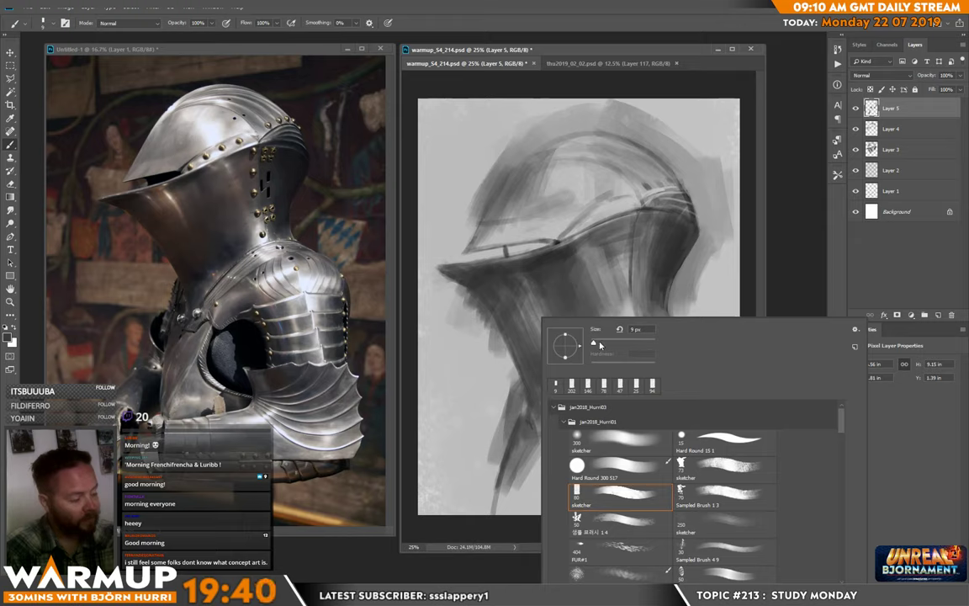
left_click(530, 429)
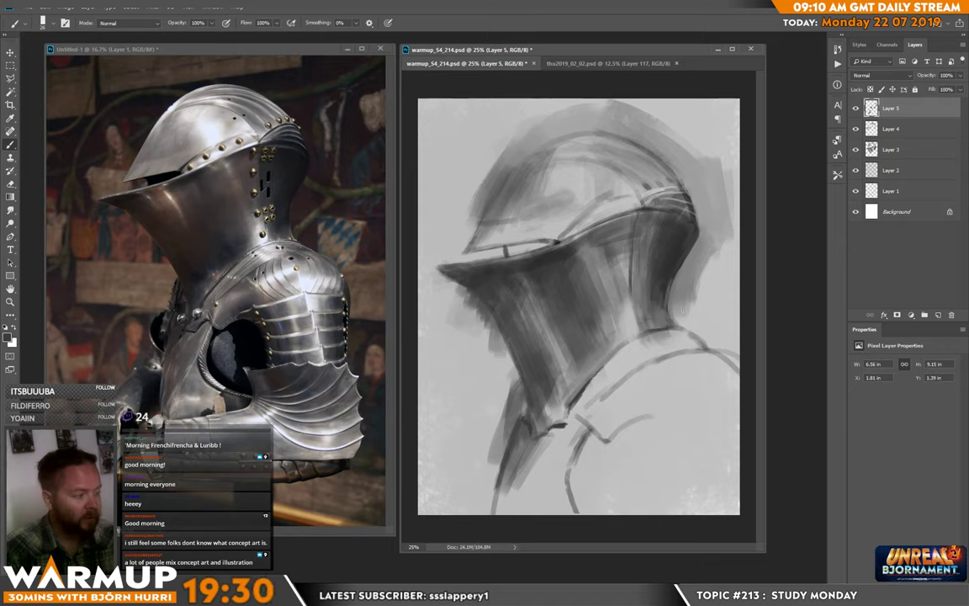
Darken the arm opening with a 34 px accent at its top and a 111 px dark band down its edge
right_click(623, 373)
left_click_drag(688, 344, 694, 344)
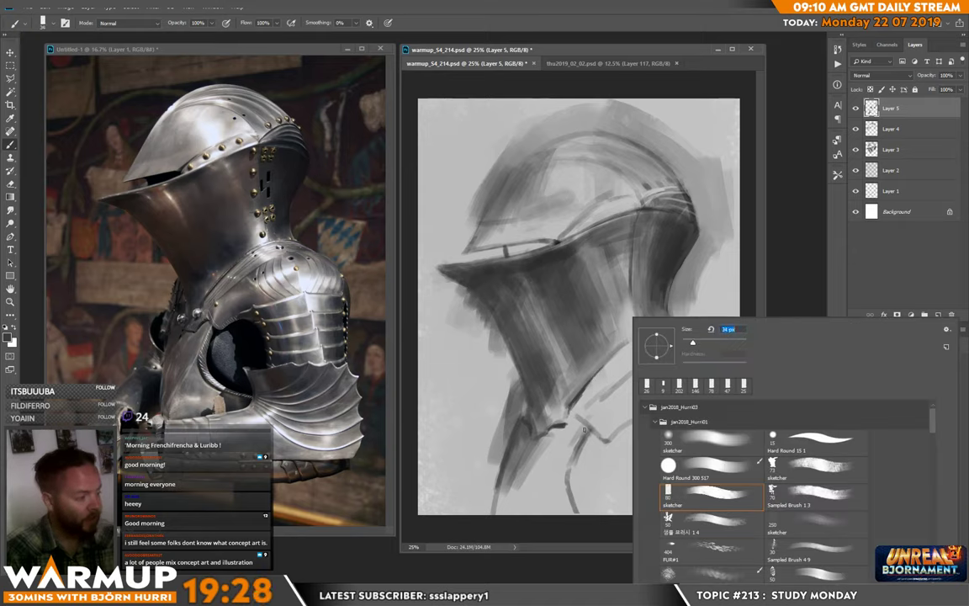
left_click_drag(578, 421, 584, 426)
right_click(663, 349)
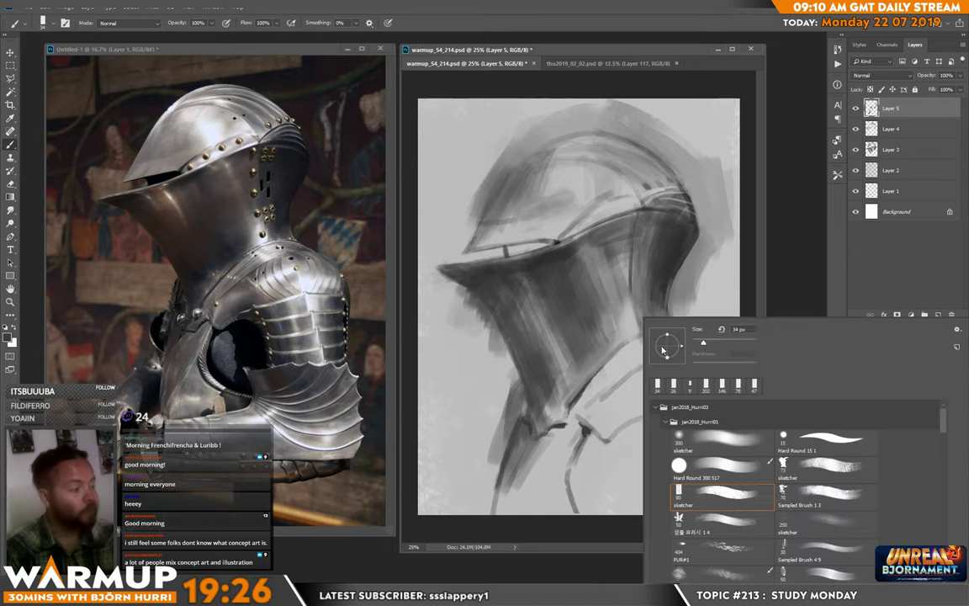
left_click(726, 342)
left_click(676, 252, "alt")
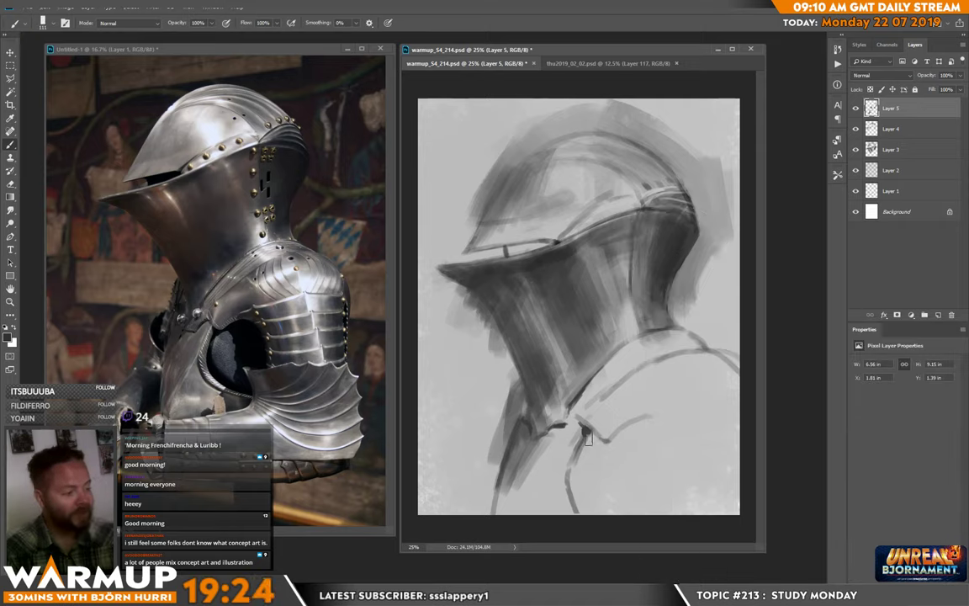
mouse_move(593, 439)
left_mouse_down()
mouse_move(582, 469)
mouse_move(586, 520)
mouse_move(579, 503)
mouse_move(588, 492)
mouse_move(598, 516)
left_mouse_up()
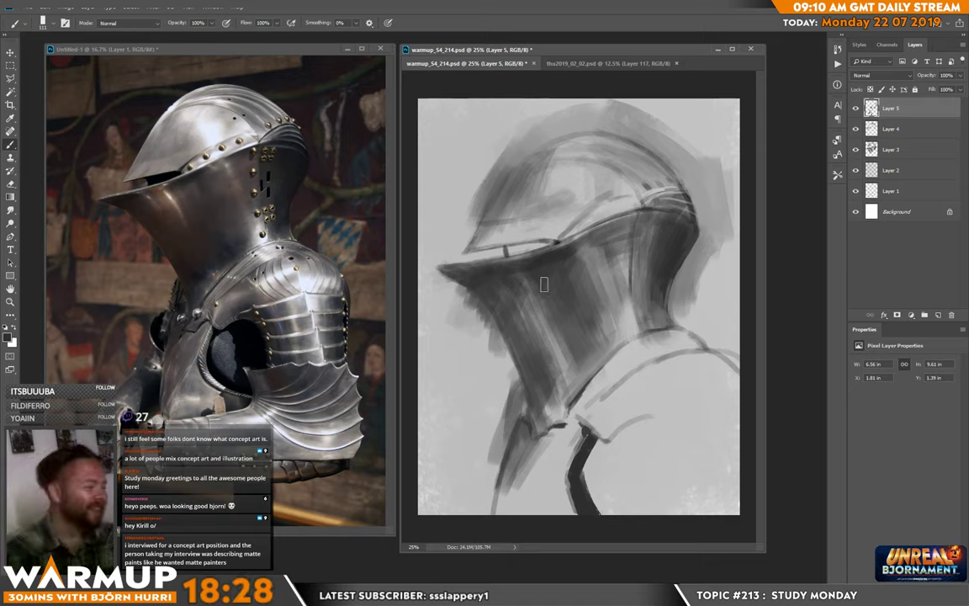
Clean up the skull's front edge and the background above the crown with light greys, reducing the brush to 62 px
left_click_drag(532, 194, 509, 213)
mouse_move(519, 169)
left_mouse_down()
mouse_move(496, 200)
mouse_move(478, 179)
mouse_move(510, 148)
mouse_move(476, 204)
mouse_move(479, 227)
left_mouse_up()
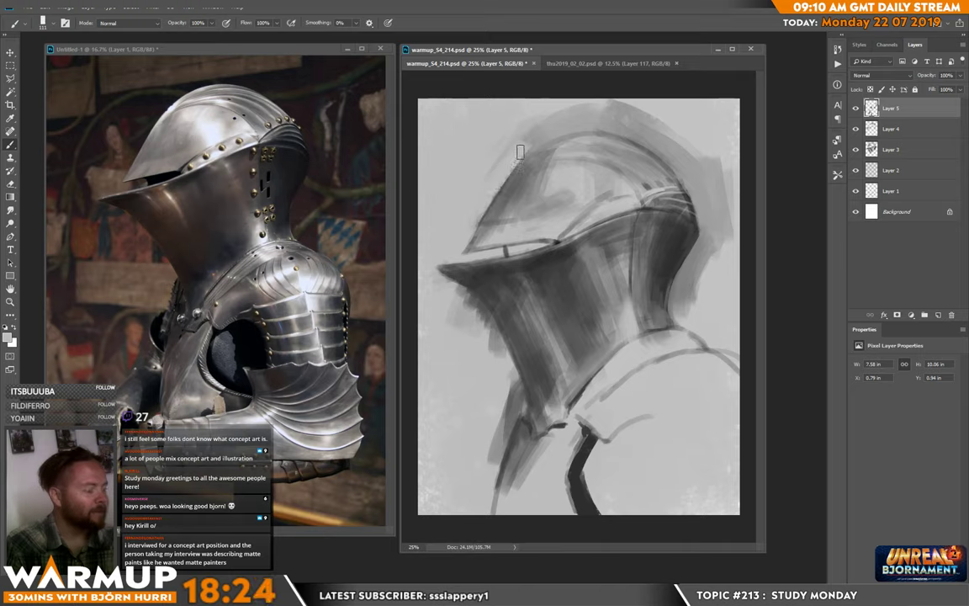
right_click(496, 196)
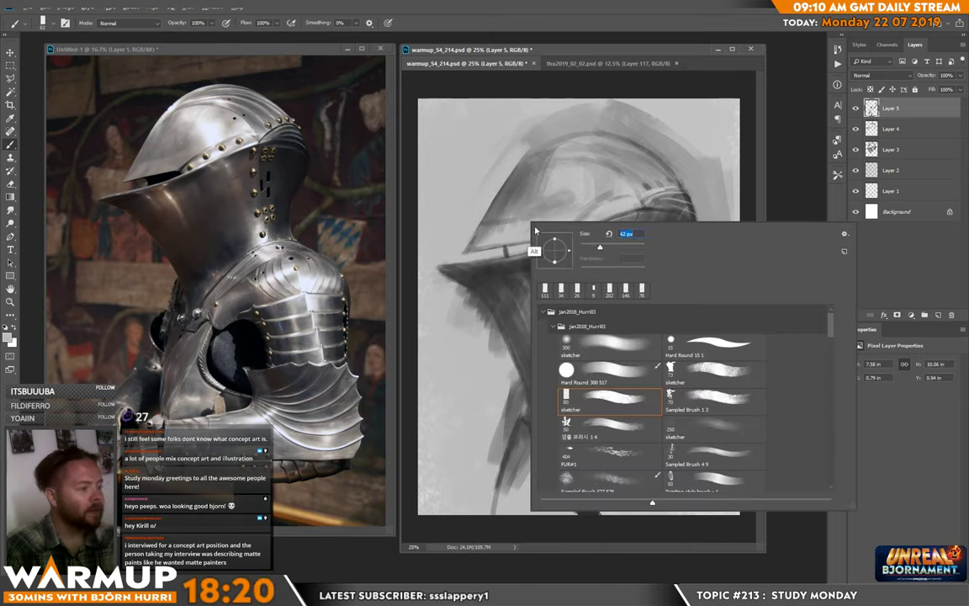
left_click(489, 225)
left_click_drag(471, 248, 499, 221)
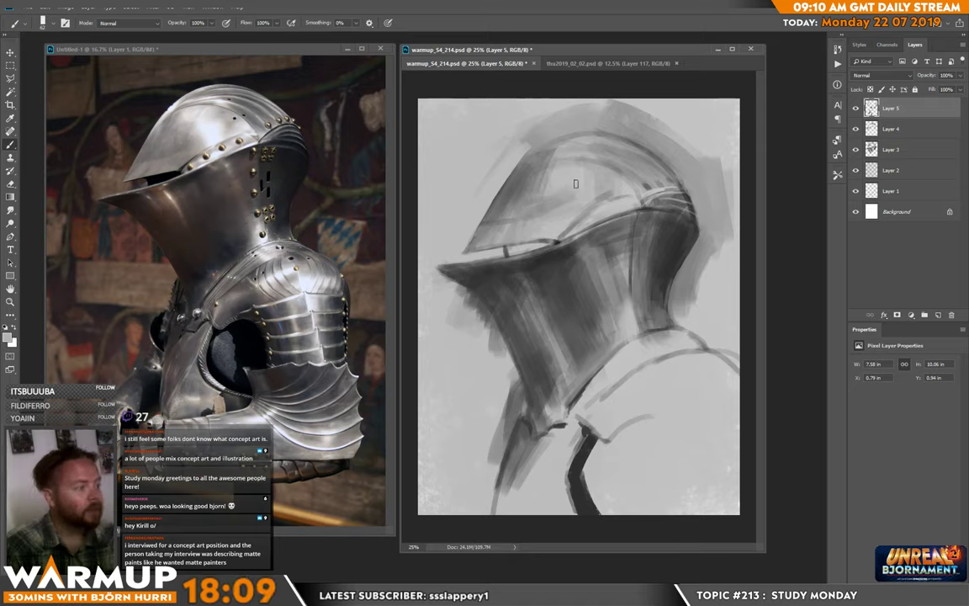
left_click(529, 186, "alt")
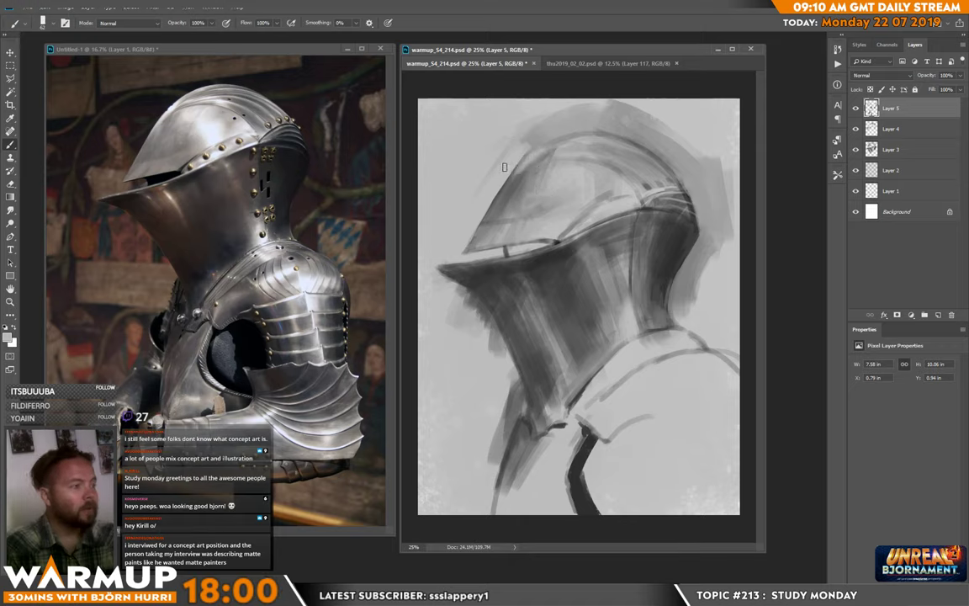
mouse_move(503, 160)
left_mouse_down()
mouse_move(536, 137)
mouse_move(593, 123)
mouse_move(496, 145)
mouse_move(619, 105)
left_mouse_up()
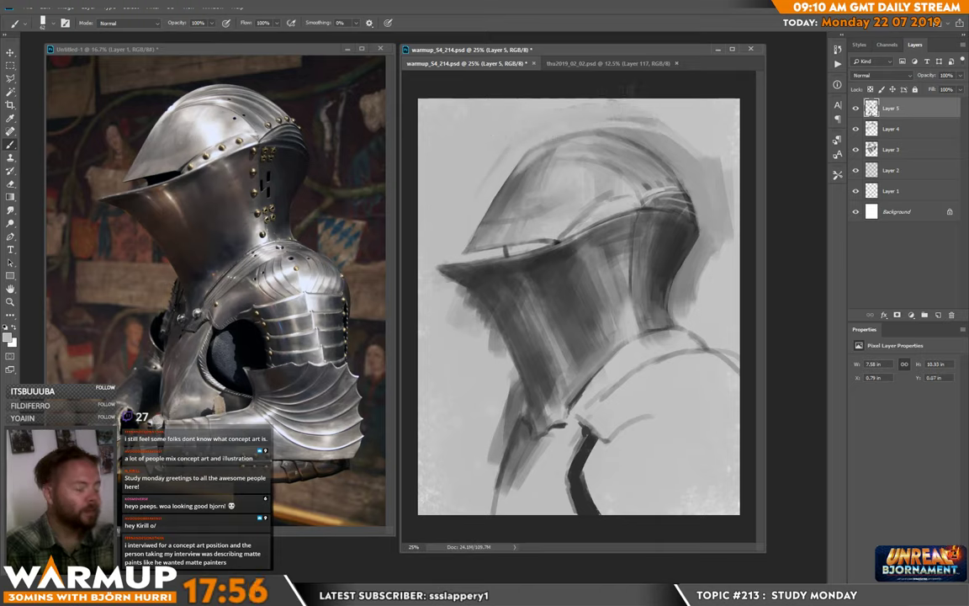
Cover the stray strokes in front of the visor's lower edge with light background grey and a 130 px brush
right_click(655, 123)
left_click(593, 144)
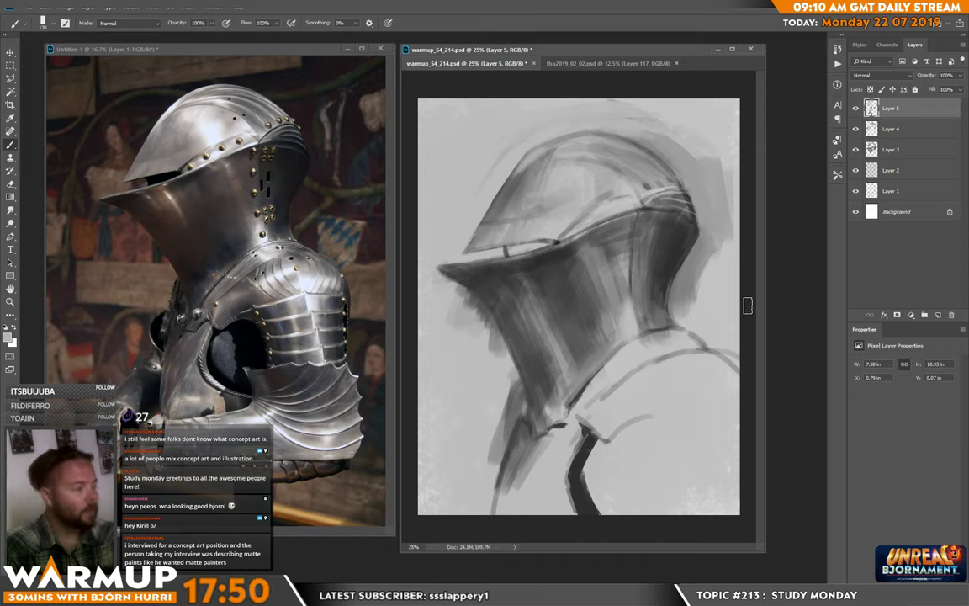
mouse_move(455, 287)
left_mouse_down()
mouse_move(450, 293)
mouse_move(423, 273)
mouse_move(483, 307)
mouse_move(508, 374)
left_mouse_up()
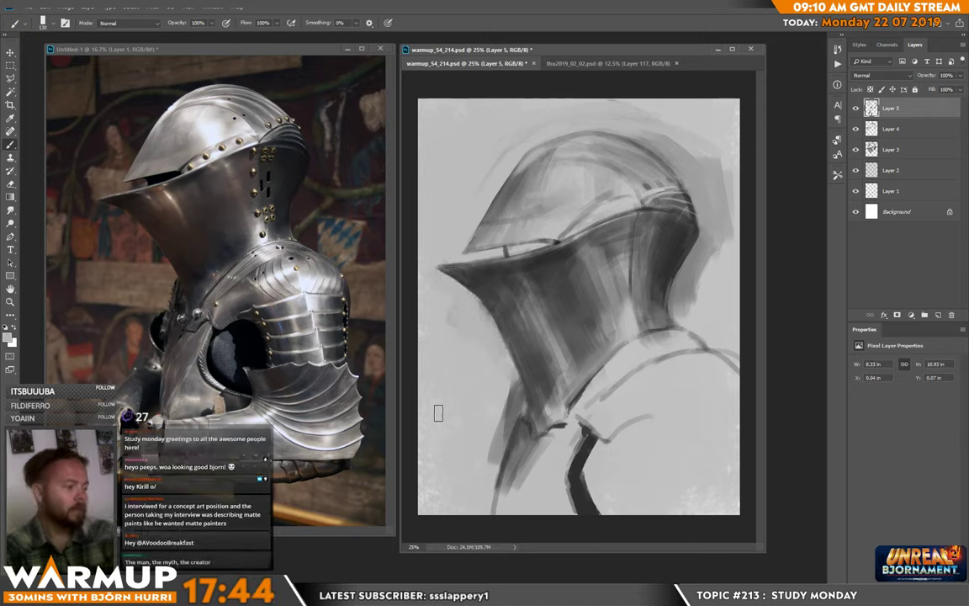
Flip both the painting and the reference photo horizontally, returning to the painting
key("ctrl+shift+h")
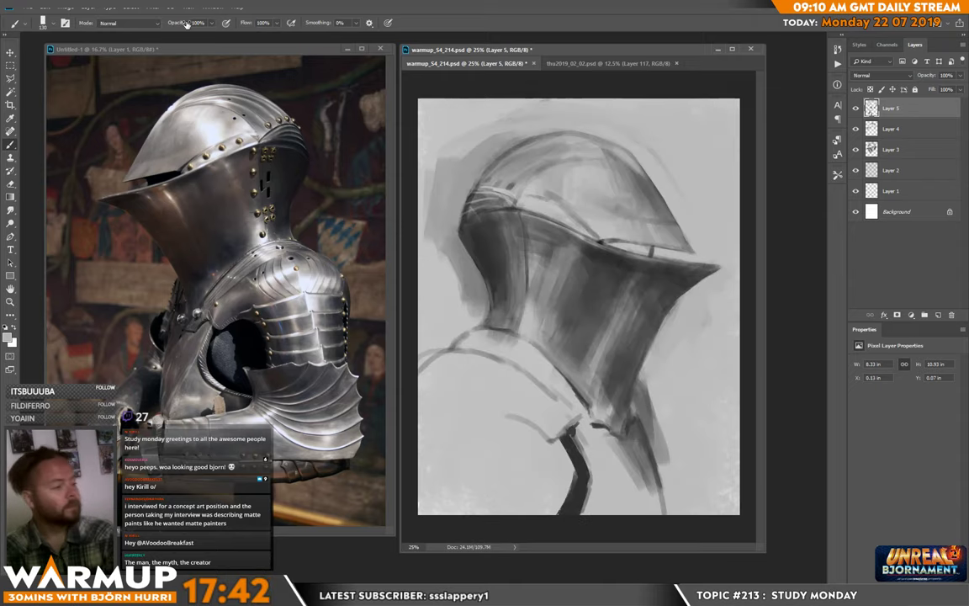
left_click(287, 51)
key("ctrl+shift+h")
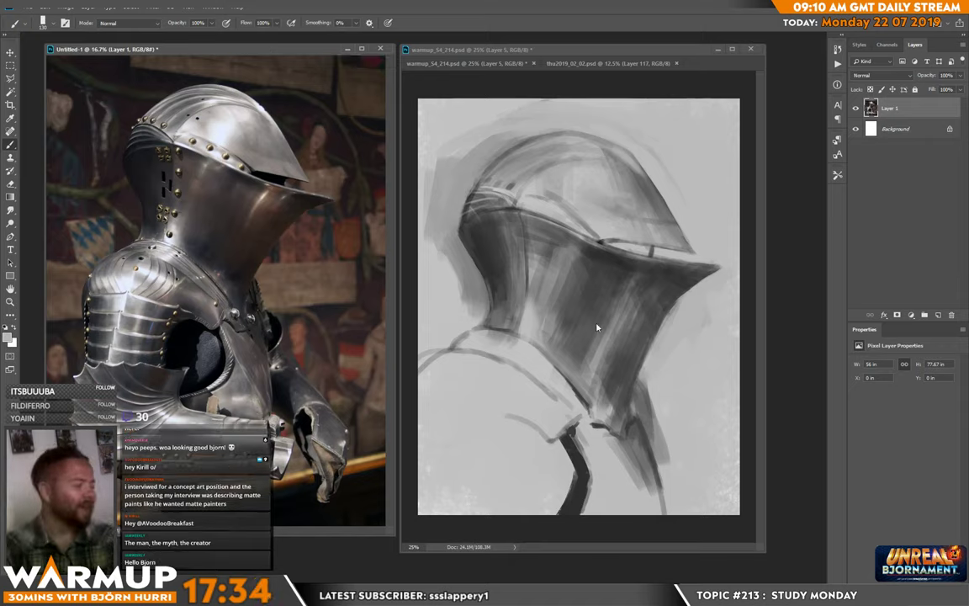
left_click(645, 283)
Draw curved ridge lines over the rear of the skull in sampled greys with a 28 px brush
left_click(471, 223, "alt")
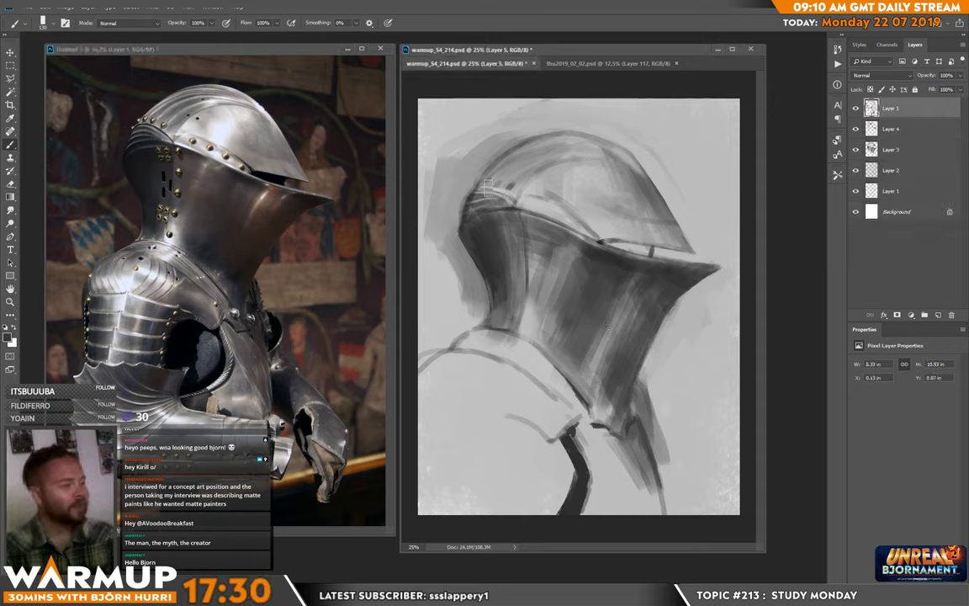
right_click(531, 185)
left_click(589, 209)
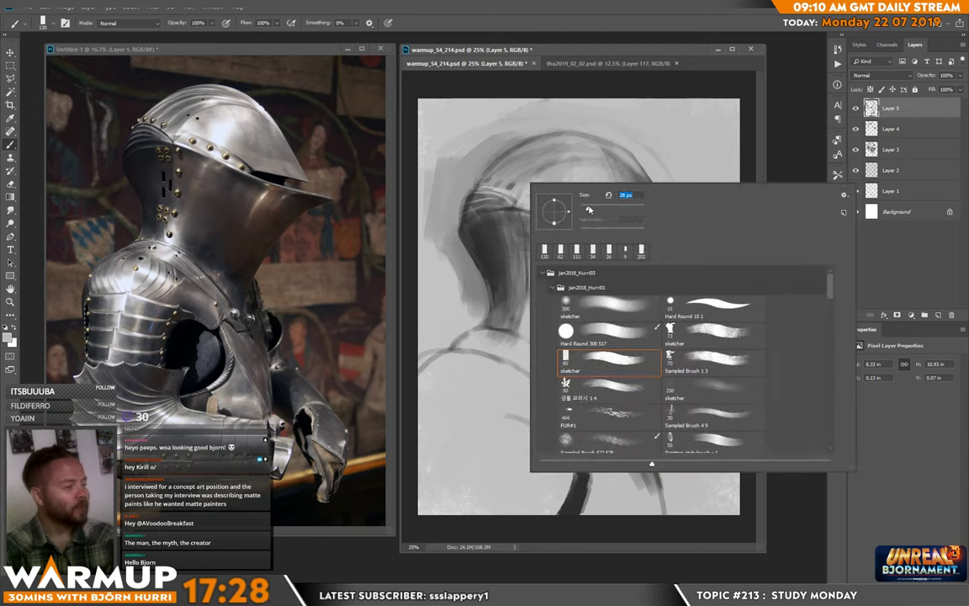
left_click_drag(480, 179, 493, 164)
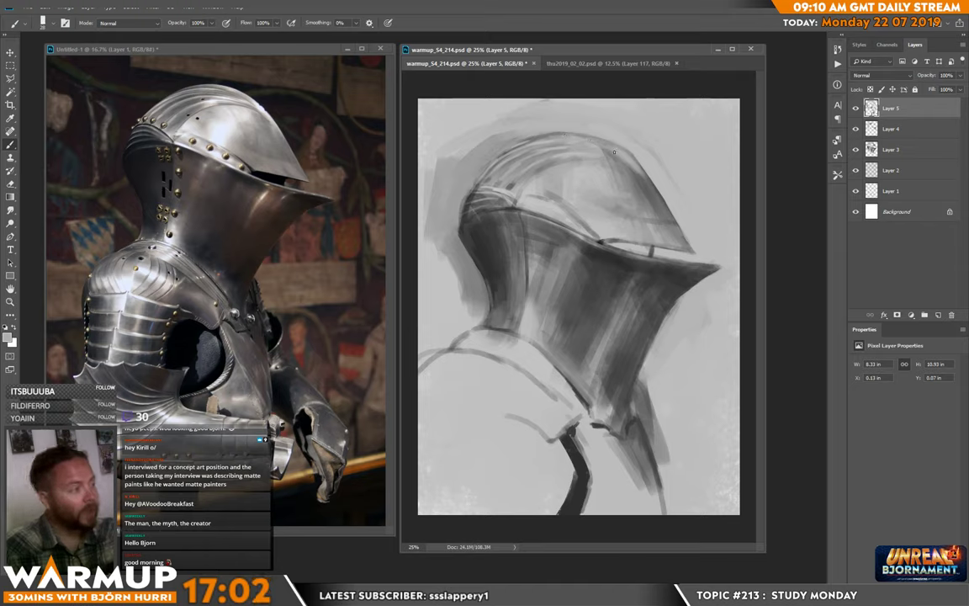
Refine the skull's front edge with a 50 px brush and the crown's outline with a 34 px brush
right_click(642, 175)
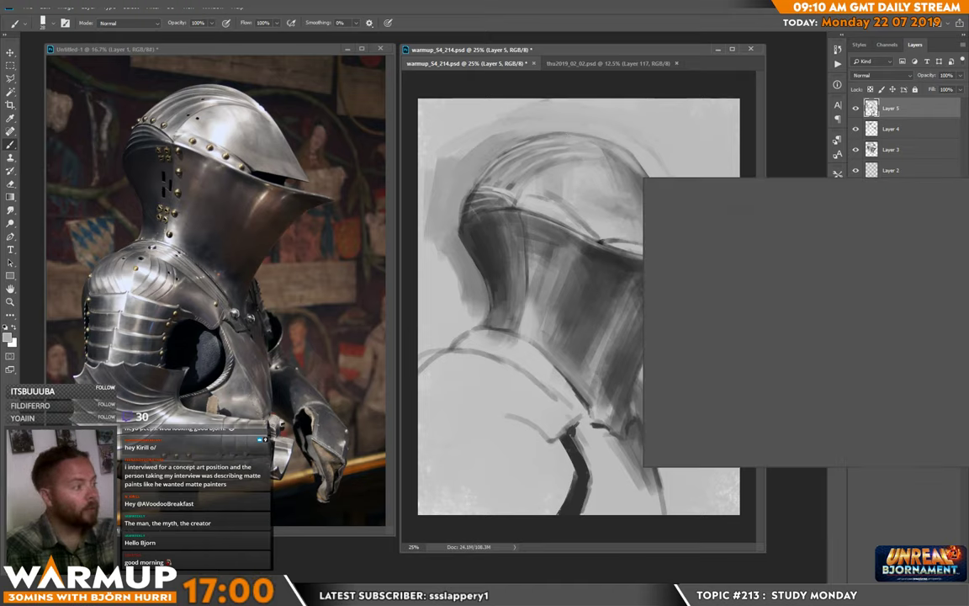
left_click(709, 208)
left_click(702, 117)
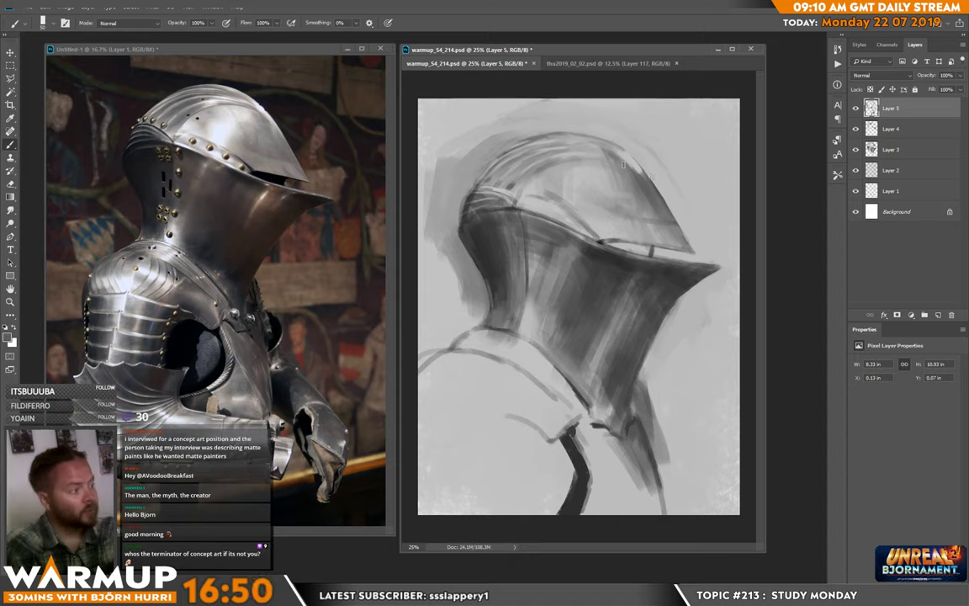
right_click(568, 148)
left_click_drag(630, 175, 625, 175)
key("Return")
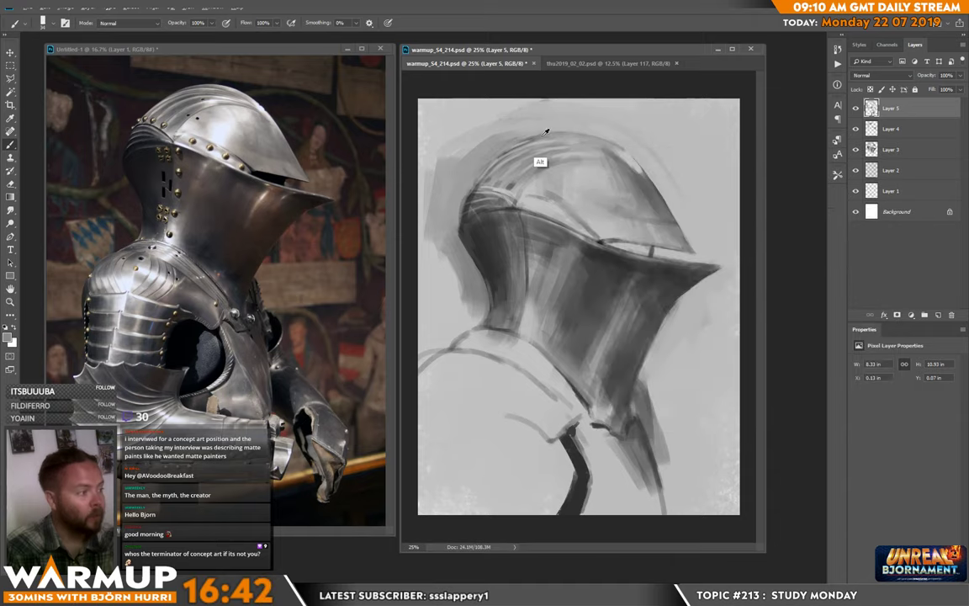
left_click(535, 135, "alt")
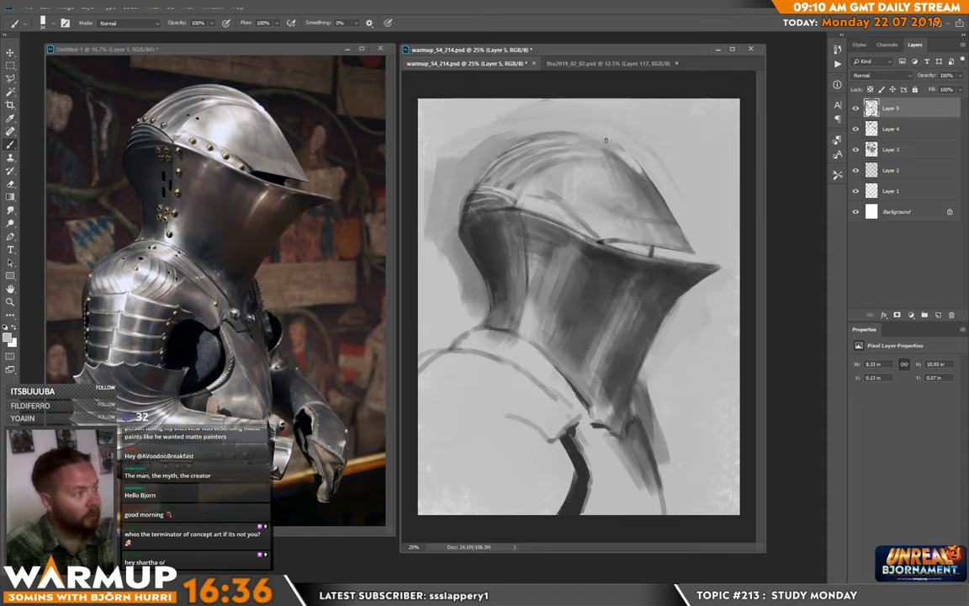
Sharpen the skull's upper front edge with a 23 px brush and shade the front plane with a 73 px brush
right_click(546, 128)
left_click_drag(599, 143, 617, 146)
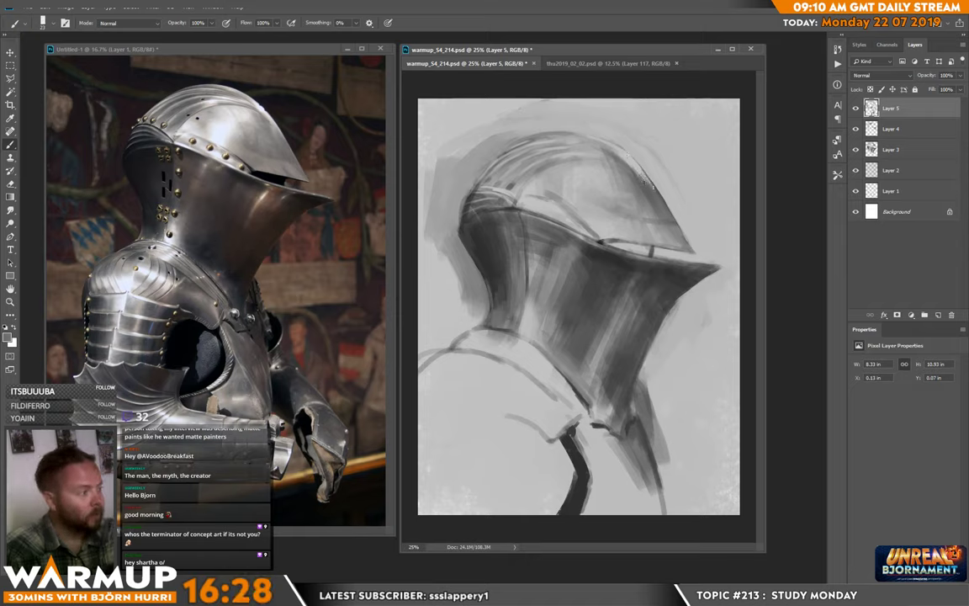
right_click(721, 236)
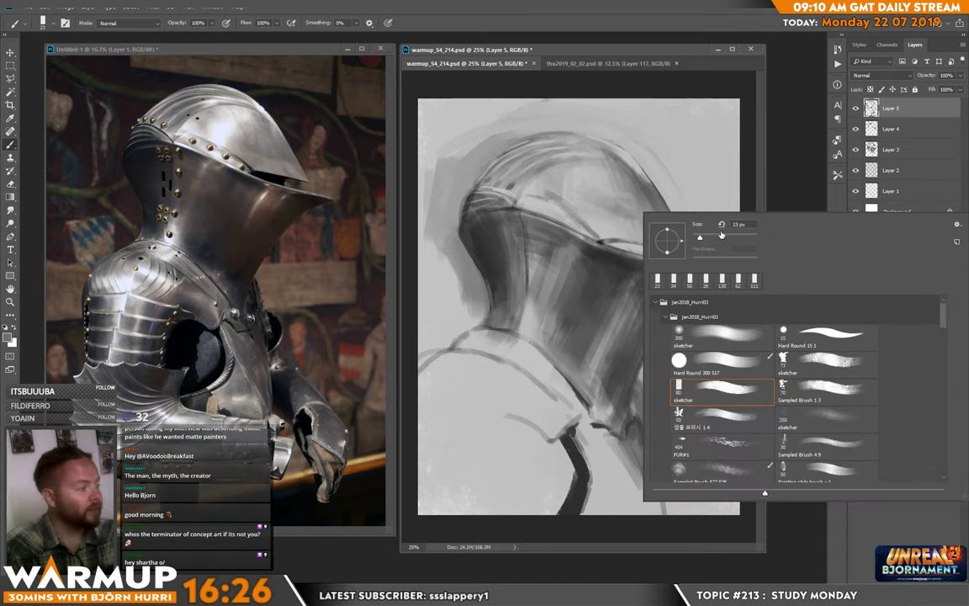
left_click(638, 195, "alt")
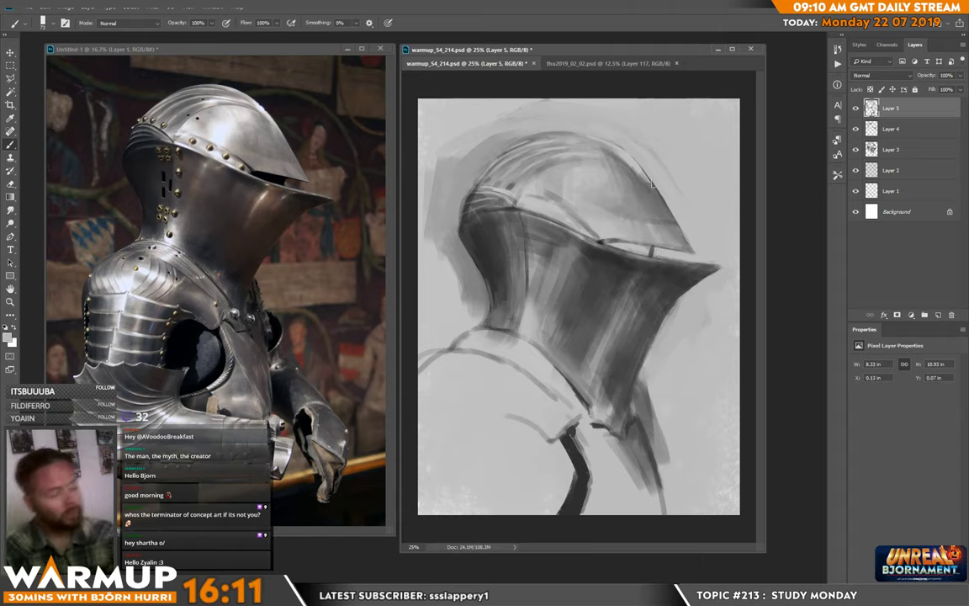
Add a new layer and blend sampled greys over the skull's lower side and the band above the visor
key("ctrl+shift+alt+n")
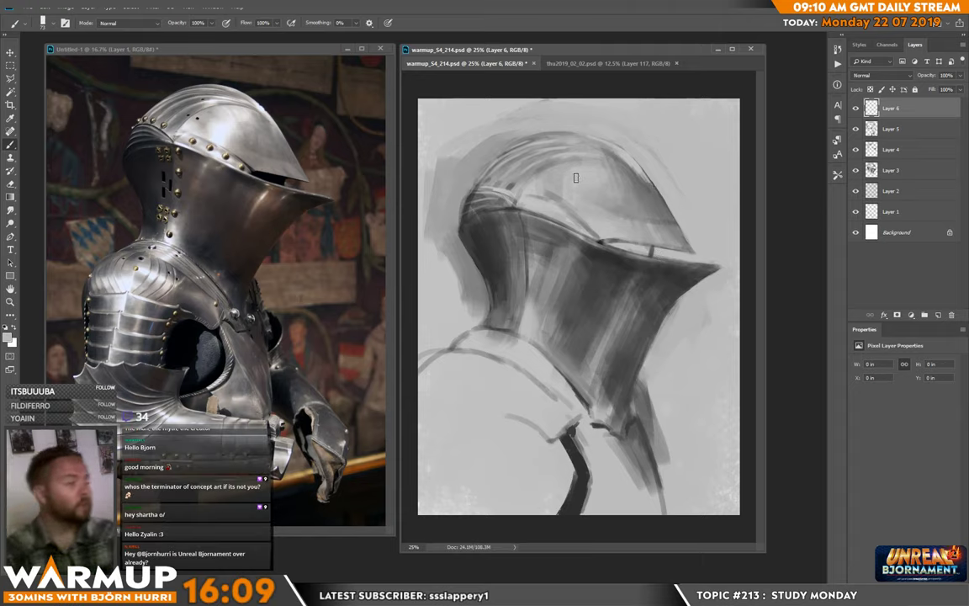
mouse_move(571, 179)
left_mouse_down()
mouse_move(565, 197)
mouse_move(576, 193)
mouse_move(556, 181)
mouse_move(574, 210)
left_mouse_up()
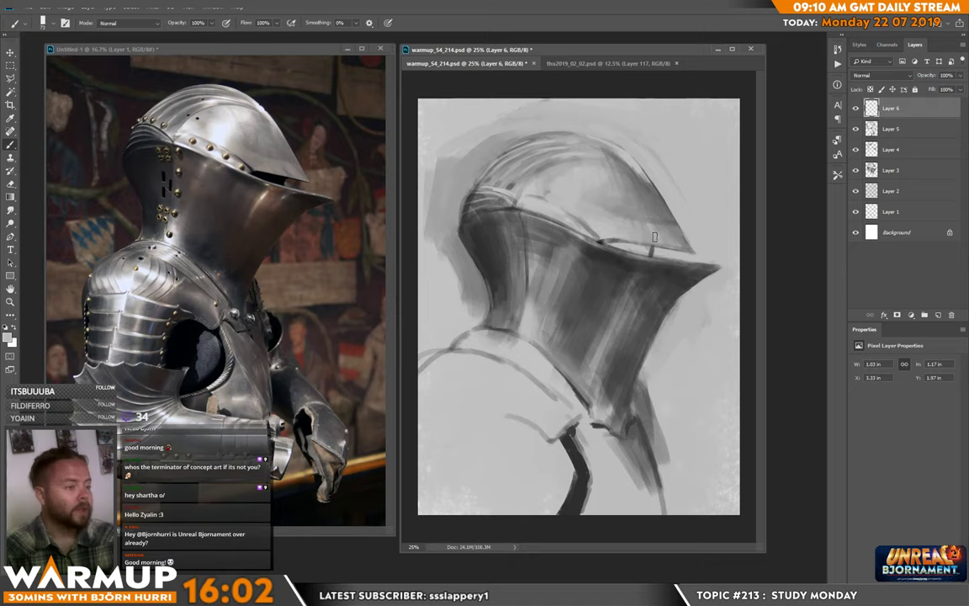
left_click(580, 221, "alt")
mouse_move(548, 198)
left_mouse_down()
mouse_move(535, 204)
mouse_move(593, 231)
left_mouse_up()
left_click(566, 217, "alt")
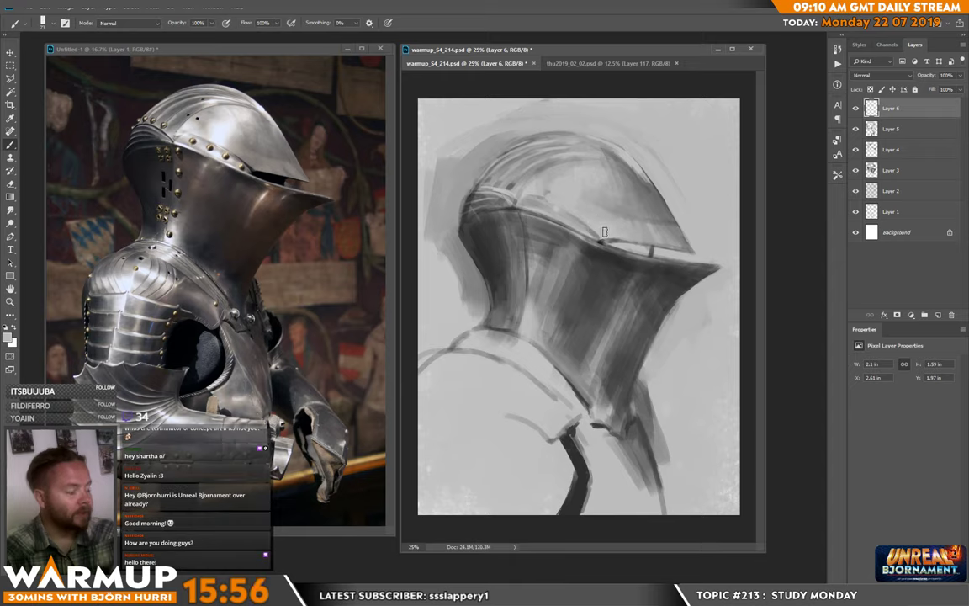
Redefine the edges of the band between the skull and visor with a 34 px brush
right_click(605, 232)
left_click(670, 255)
left_click(532, 222)
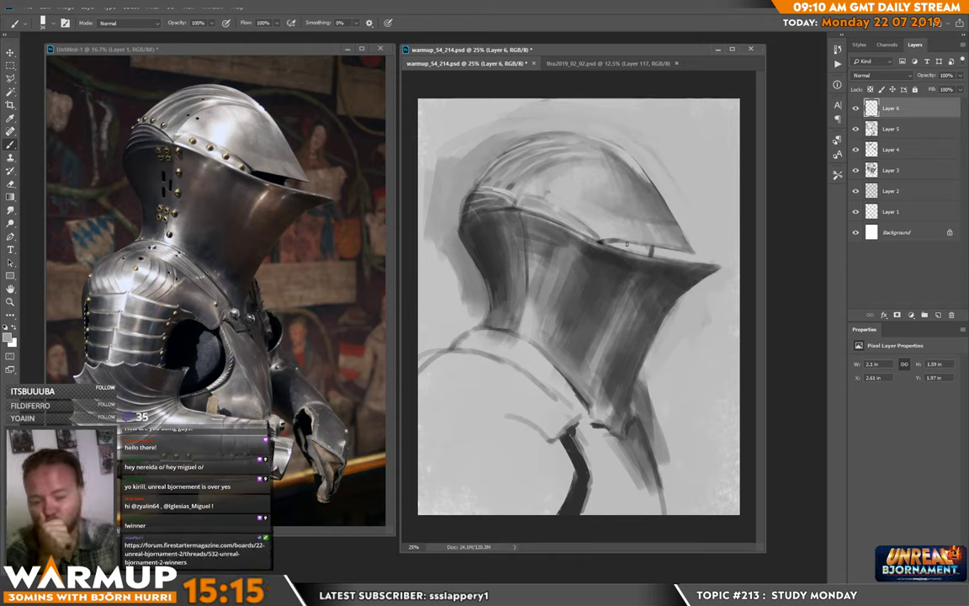
Shade the rear of the skull above the neck plate in mid grey with a 97 px brush
right_click(545, 281)
left_click(632, 306)
left_click(469, 205, "alt")
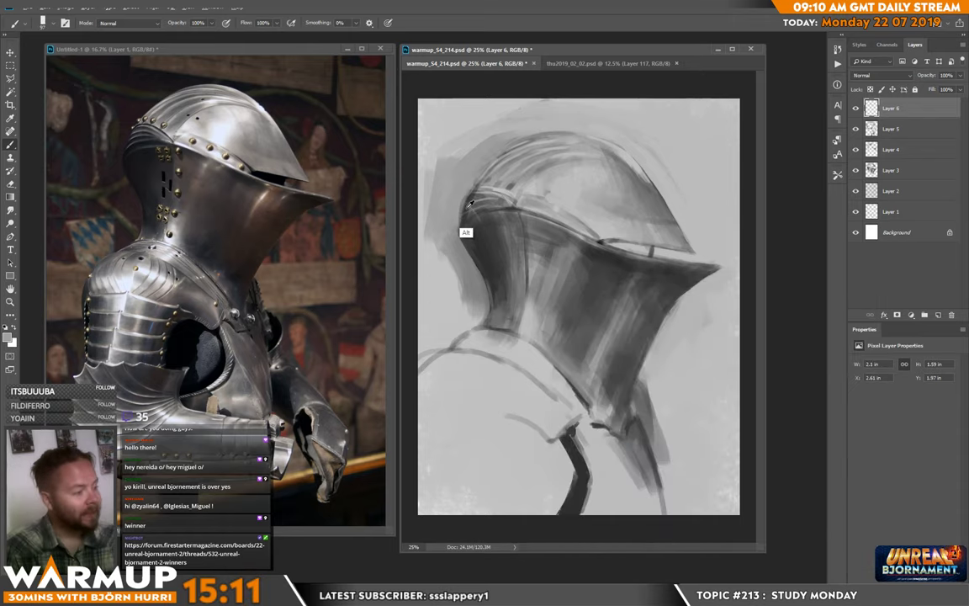
mouse_move(470, 205)
left_mouse_down()
mouse_move(495, 160)
mouse_move(465, 222)
left_mouse_up()
mouse_move(493, 170)
left_mouse_down()
mouse_move(466, 220)
mouse_move(501, 170)
left_mouse_up()
left_click_drag(480, 208, 505, 169)
Brush sampled grey strokes over the background behind the helmet's rear and crown
left_click(456, 216, "alt")
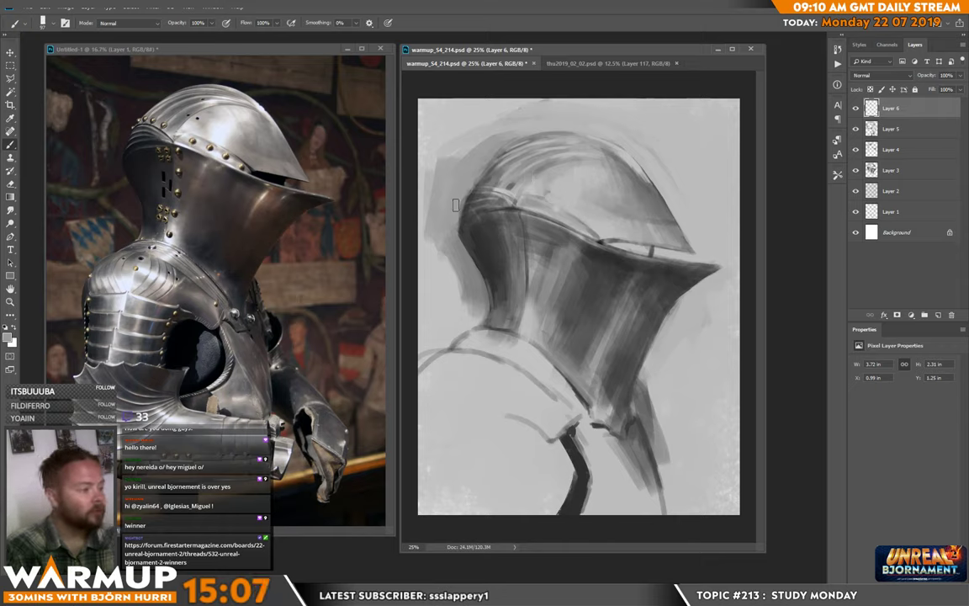
mouse_move(455, 204)
left_mouse_down()
mouse_move(418, 173)
mouse_move(407, 212)
left_mouse_up()
left_click_drag(443, 131, 411, 180)
mouse_move(464, 118)
left_mouse_down()
mouse_move(511, 135)
mouse_move(419, 136)
left_mouse_up()
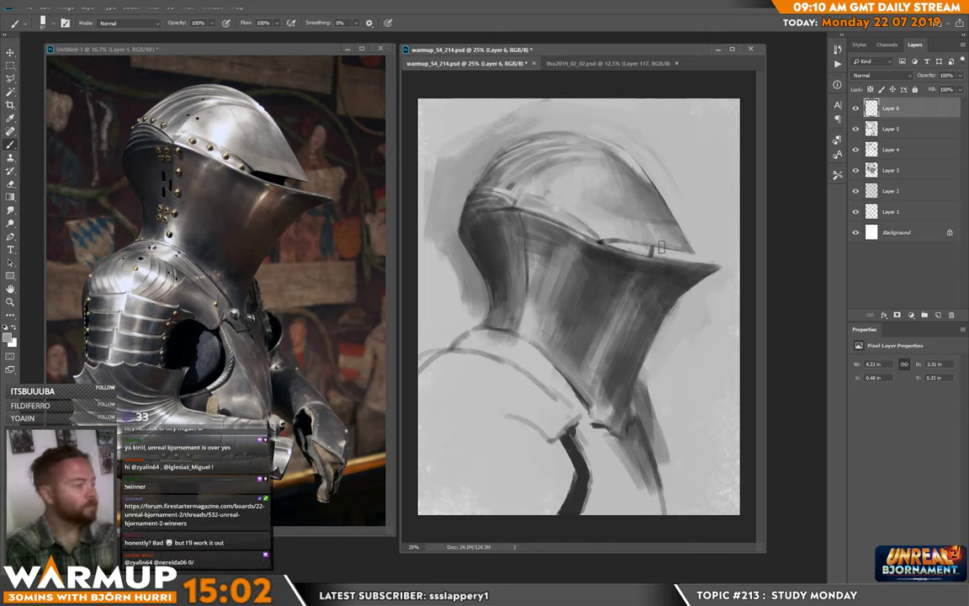
Fill the eye slit with near-black and draw a dark 36 px line along the band leading to it
left_click(575, 471, "alt")
mouse_move(610, 246)
left_mouse_down()
mouse_move(648, 251)
mouse_move(607, 244)
mouse_move(647, 251)
mouse_move(632, 248)
left_mouse_up()
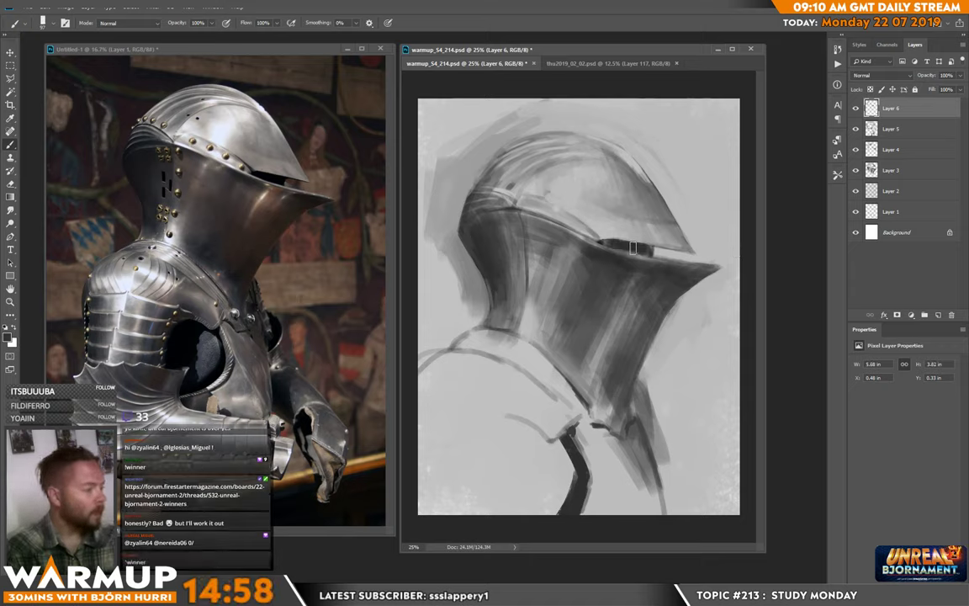
right_click(638, 249)
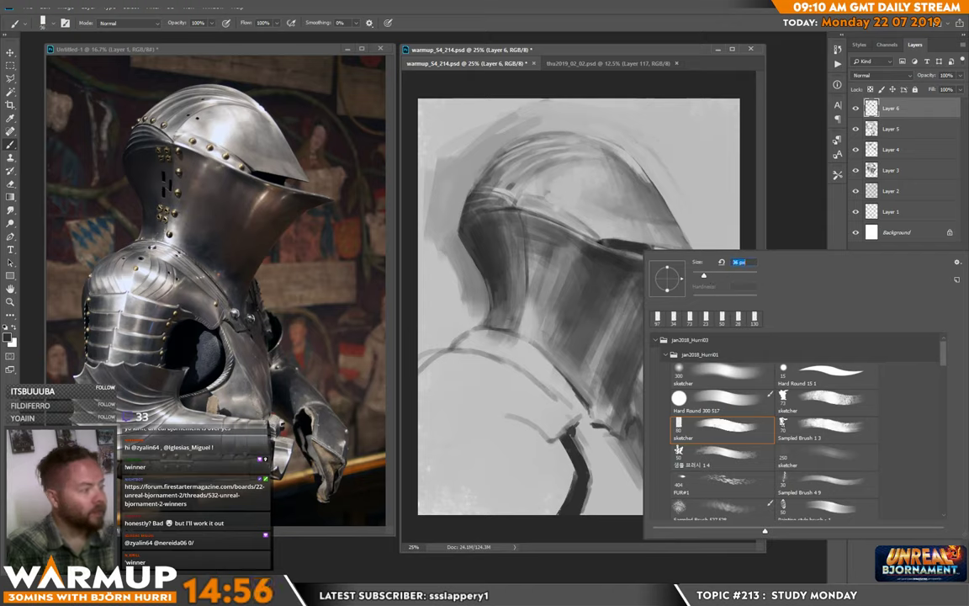
key("Return")
left_click_drag(567, 209, 602, 237)
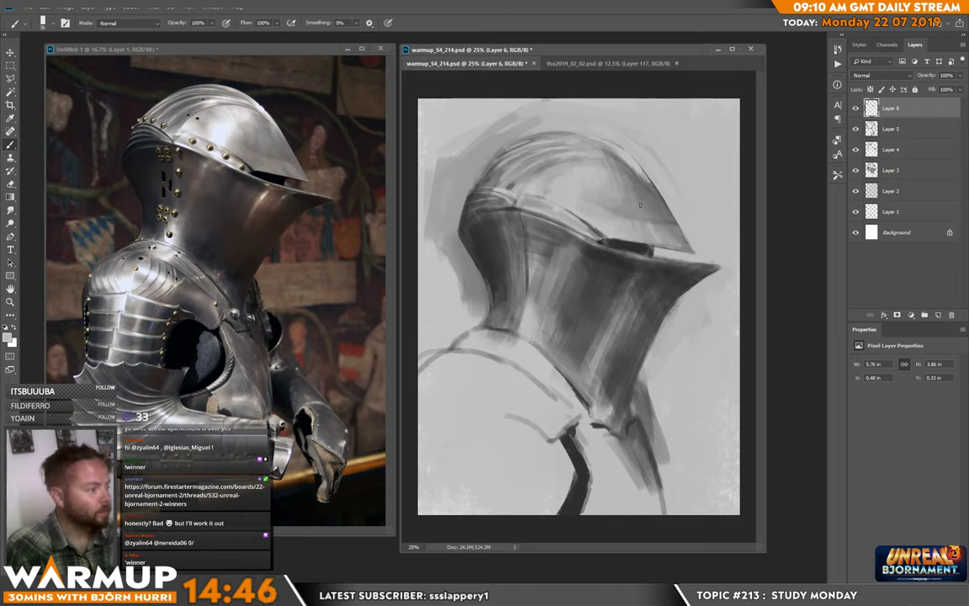
Paint light grey over the skull's side with a 75 px brush
left_click(711, 113, "alt")
right_click(704, 189)
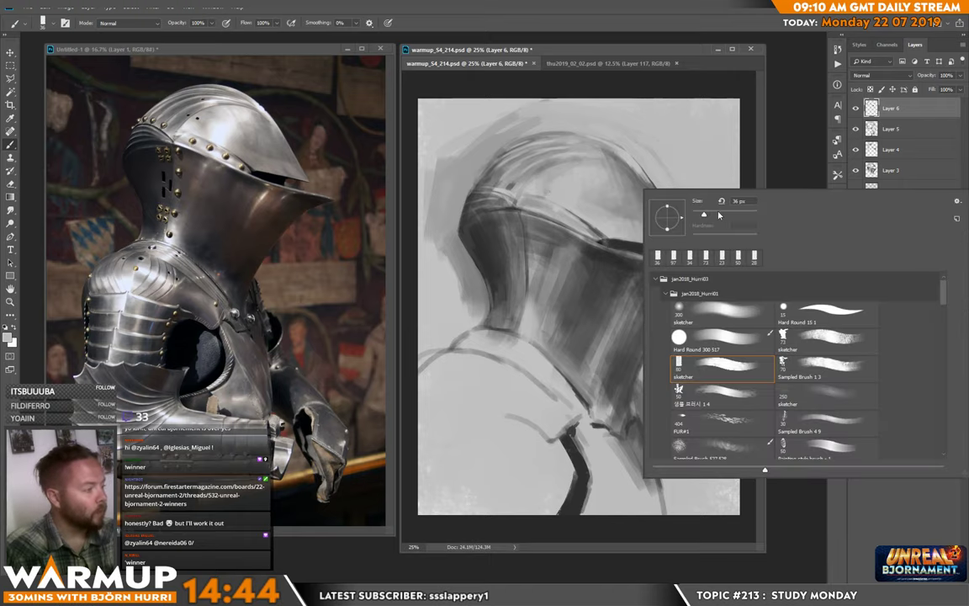
left_click(718, 215)
key("Return")
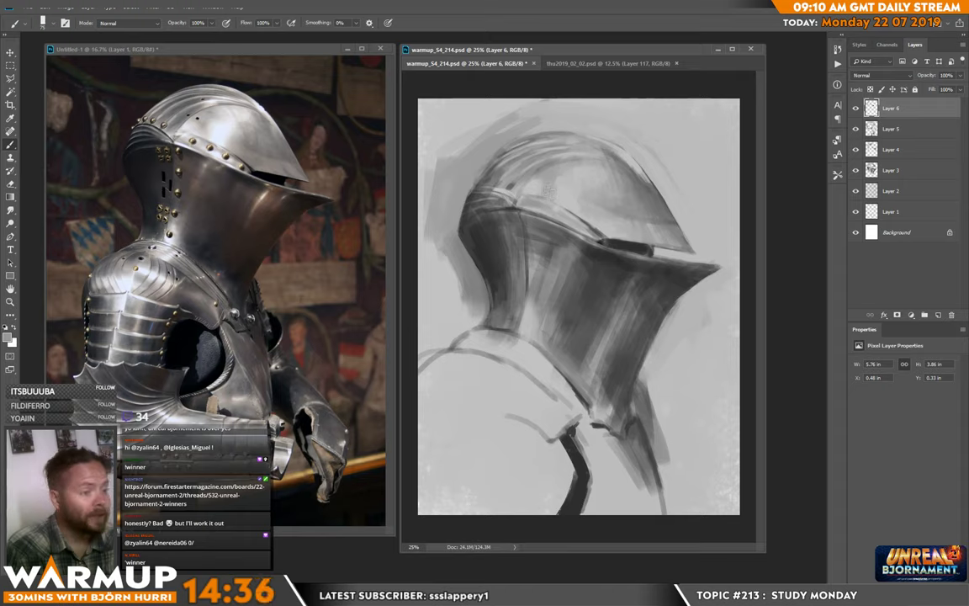
Refine the lower rear of the skull above the band in sampled greys with a 28 px brush
right_click(592, 203)
left_click_drag(663, 229, 654, 229)
left_click(541, 193, "alt")
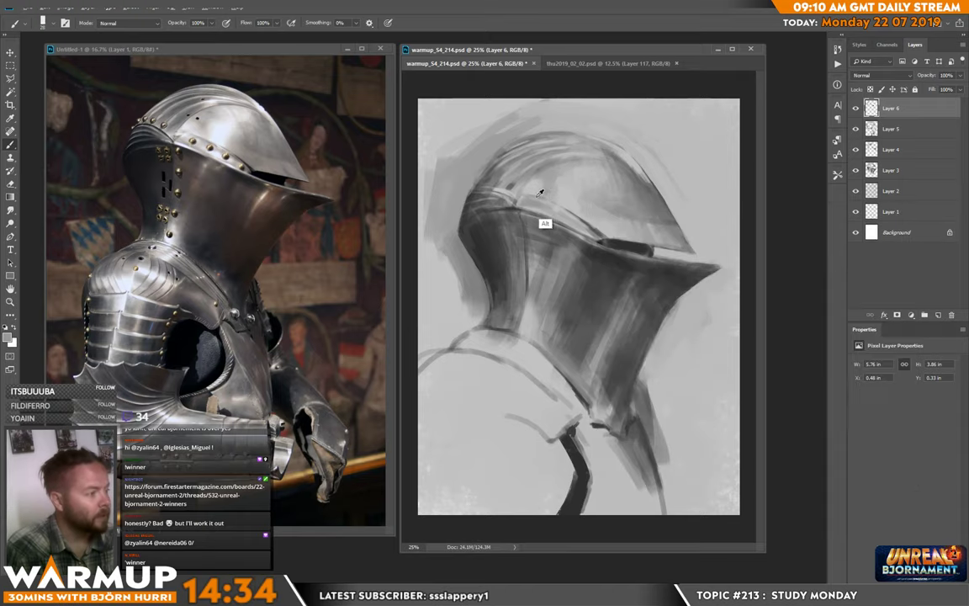
left_click(478, 170, "alt")
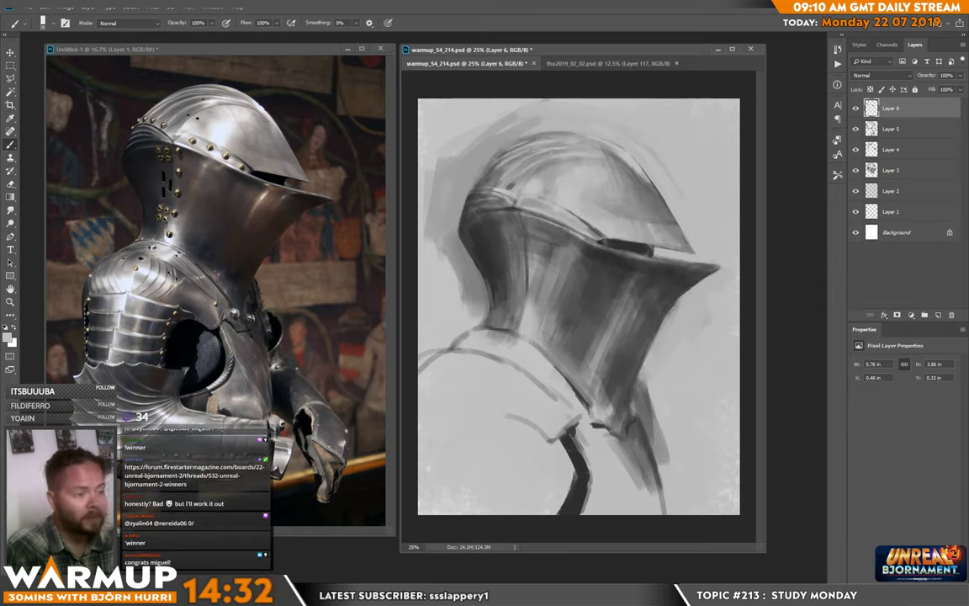
Paint a row of small shaded rivets along the band between the skull and visor
left_click(536, 214, "alt")
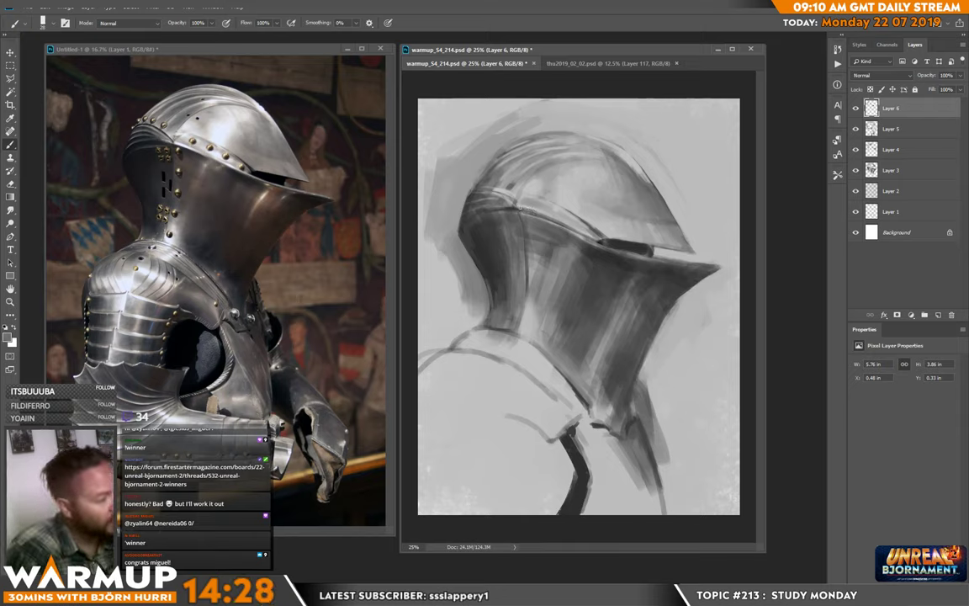
key("alt")
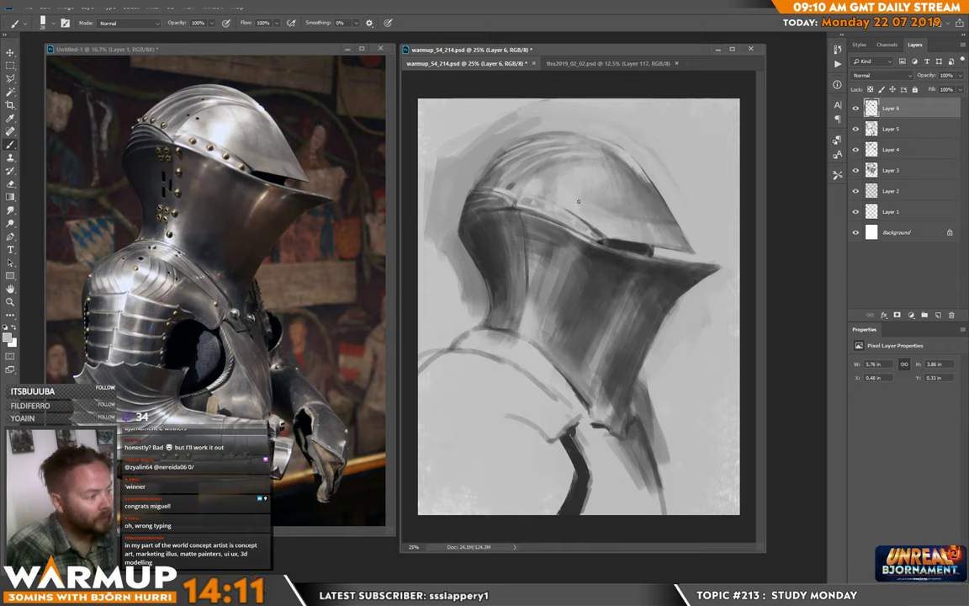
left_click(548, 234, "alt")
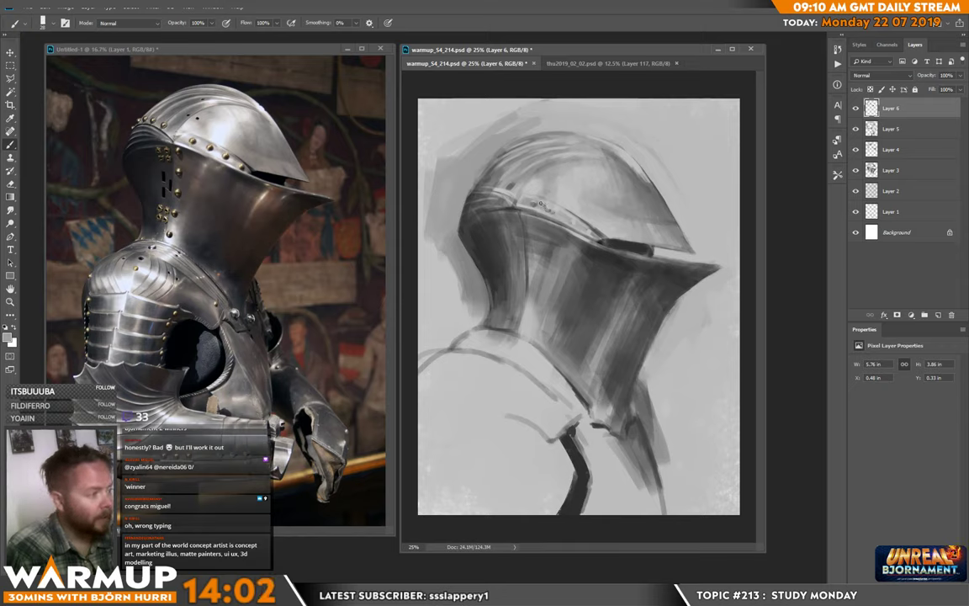
left_click(553, 207, "alt")
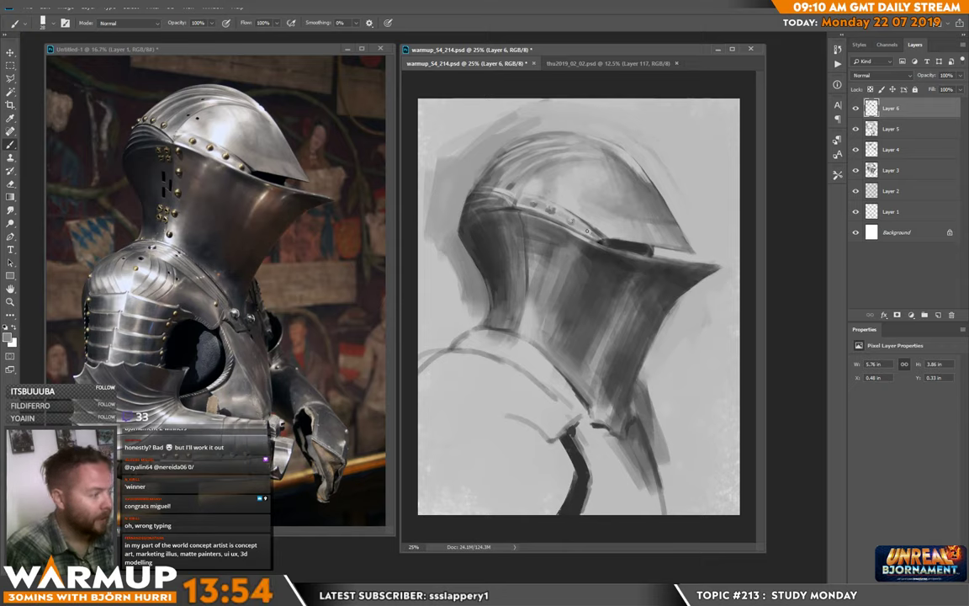
Shade the skull's front edge and side in sampled greys with 28, 73 and 42 px brushes
left_click(595, 241, "alt")
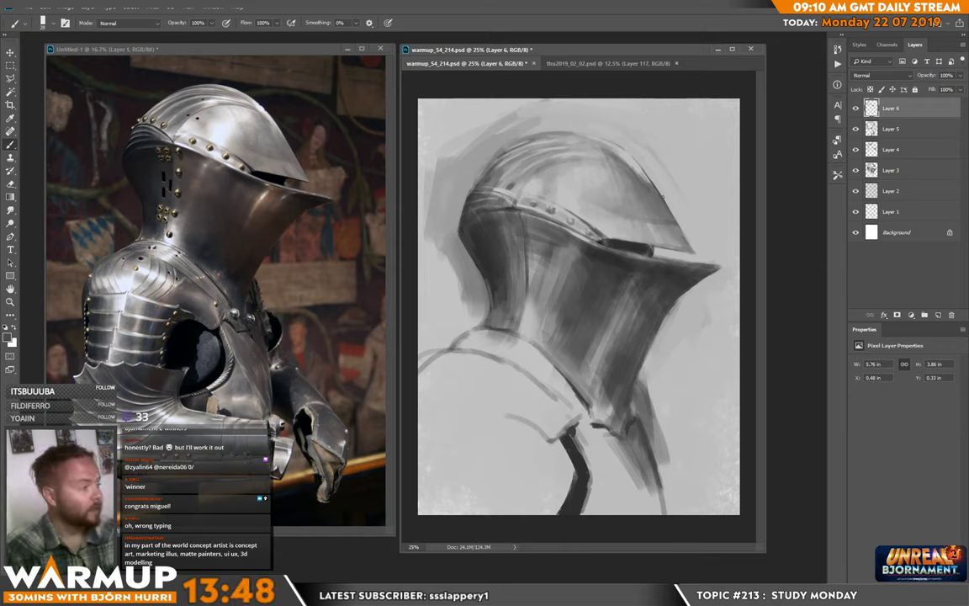
left_click(653, 209, "alt")
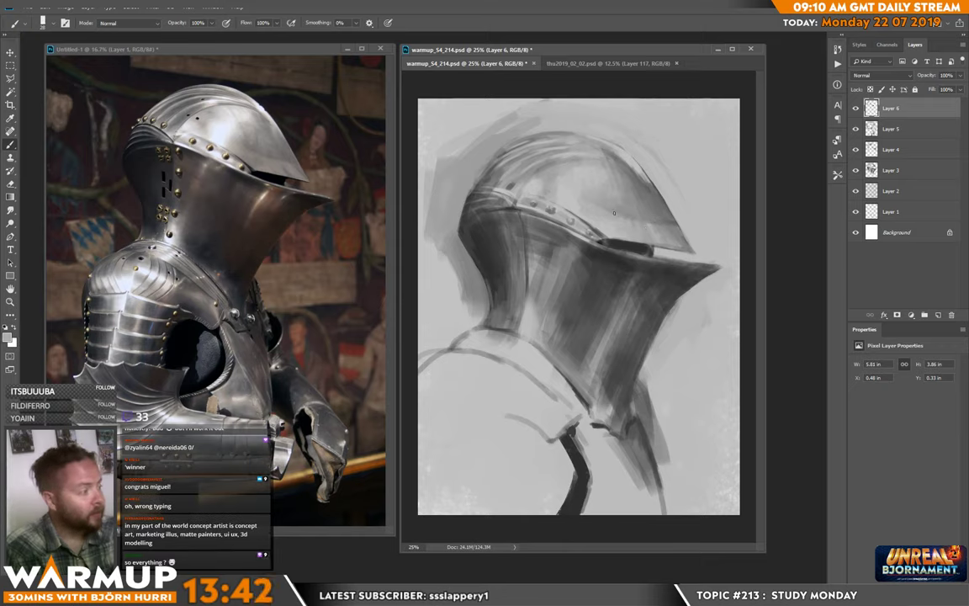
right_click(614, 203)
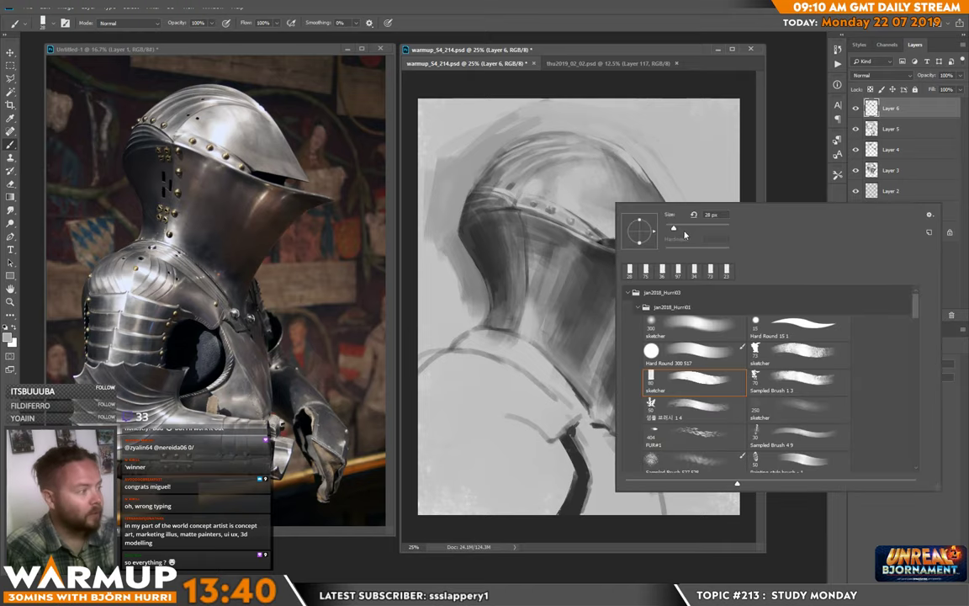
key("Escape")
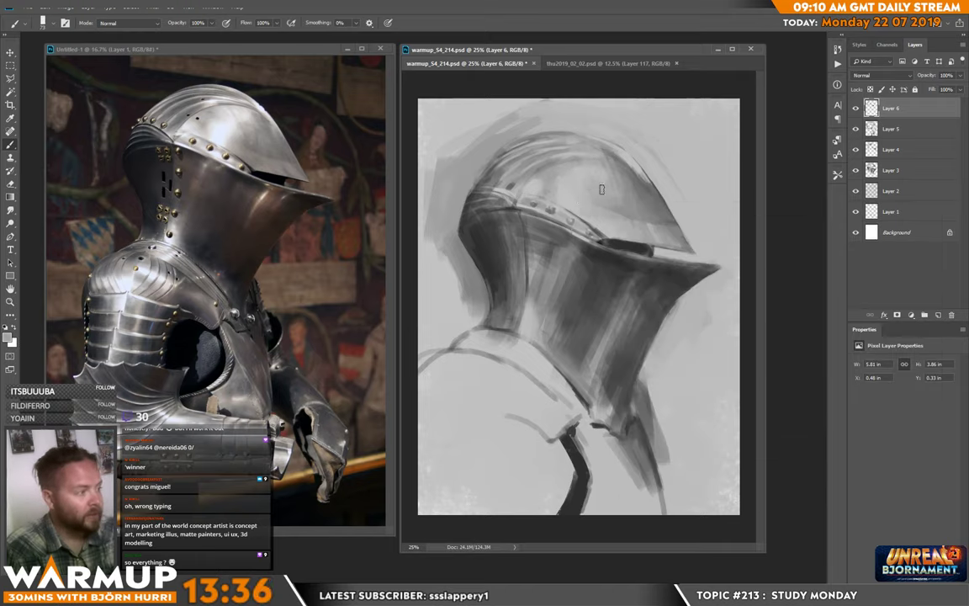
right_click(620, 187)
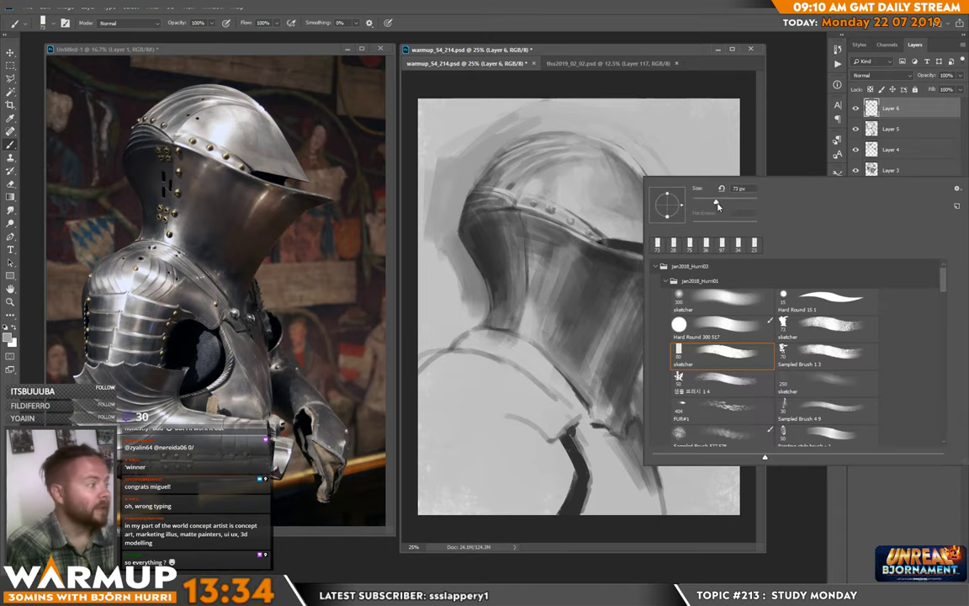
left_click(615, 165)
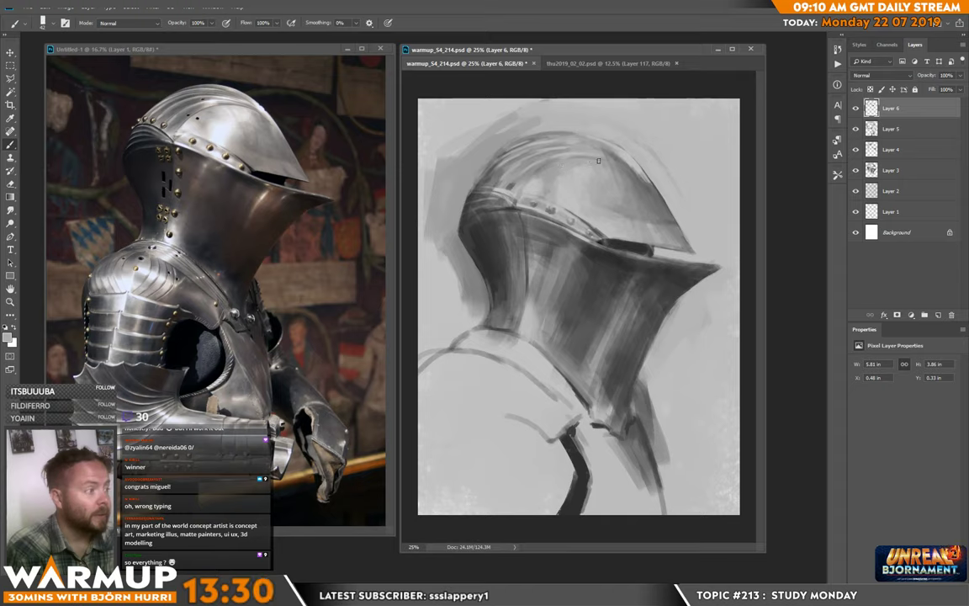
Refine the ridges and upper side of the skull in sampled greys with a 28 px brush
right_click(587, 159)
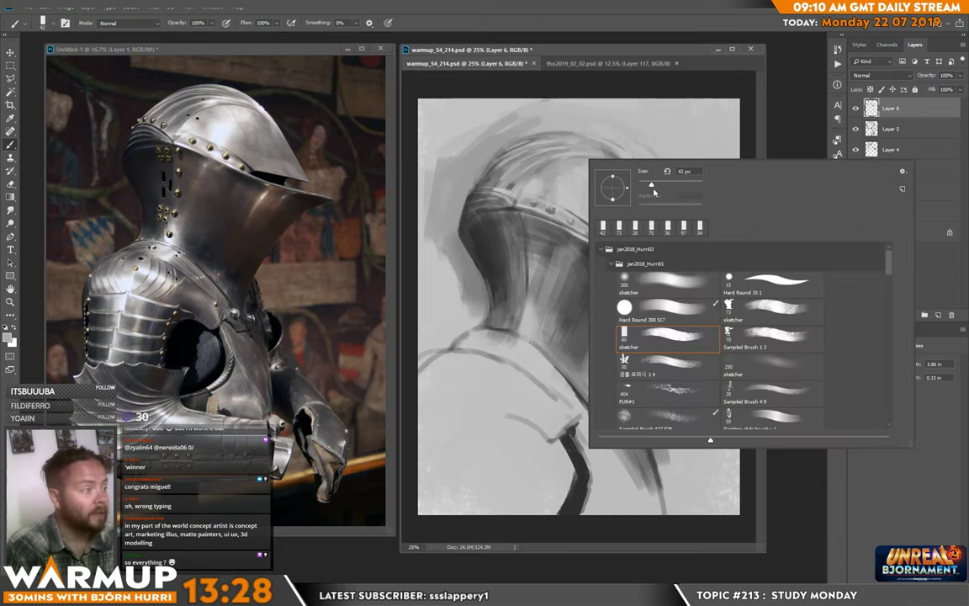
left_click(566, 151, "alt")
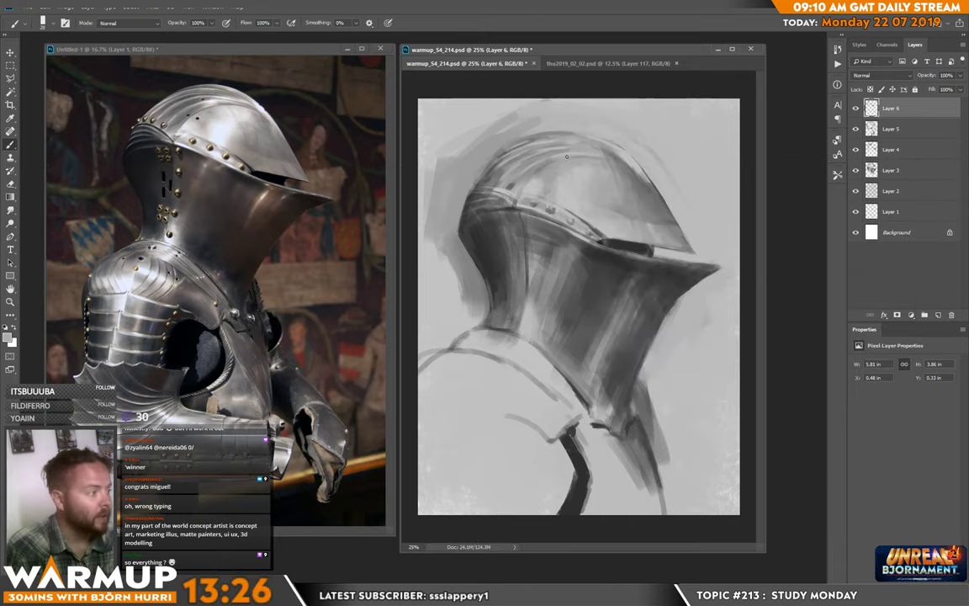
left_click(551, 138, "alt")
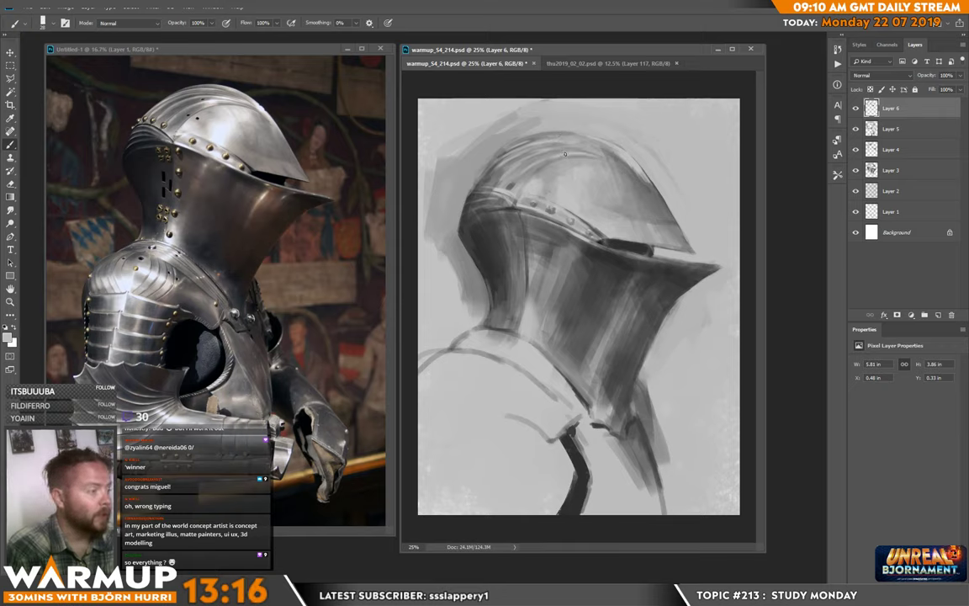
left_click(564, 153, "alt")
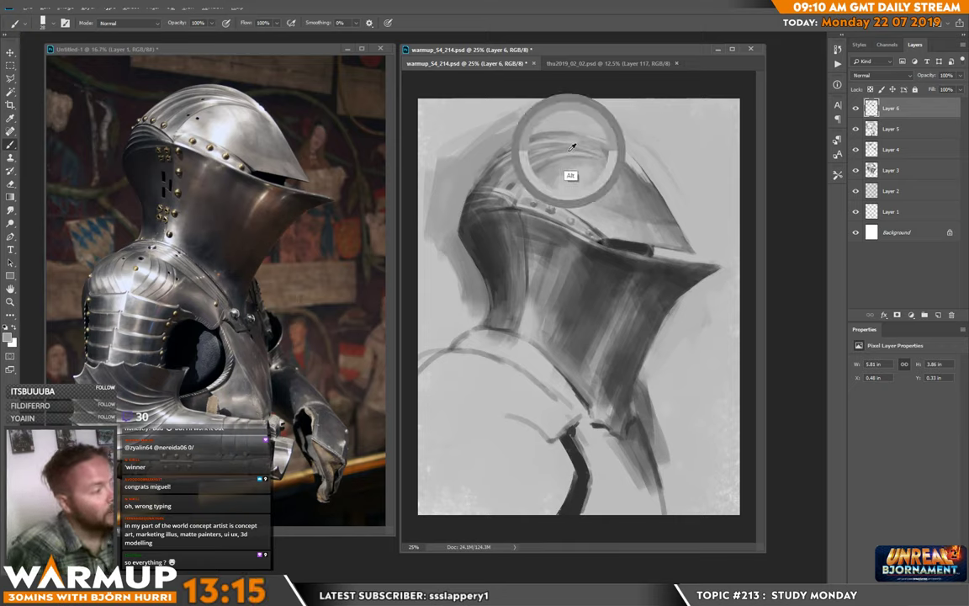
left_click(573, 144, "alt")
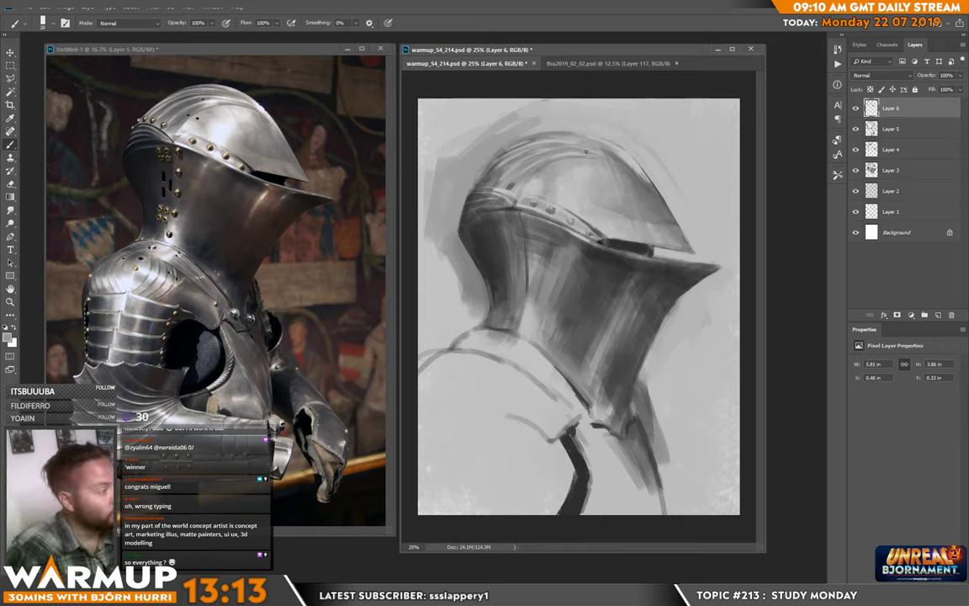
left_click(628, 159, "alt")
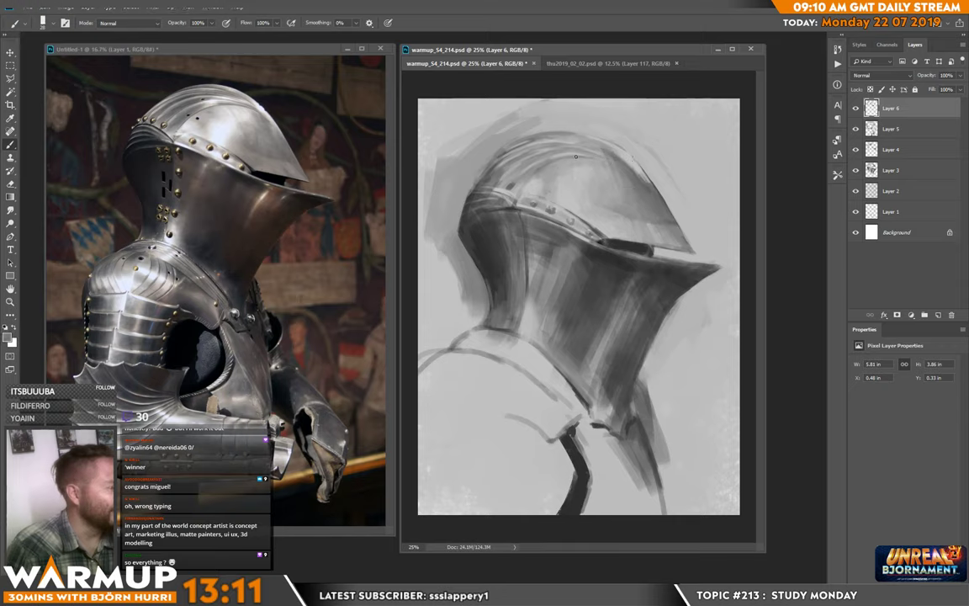
left_click(594, 162, "alt")
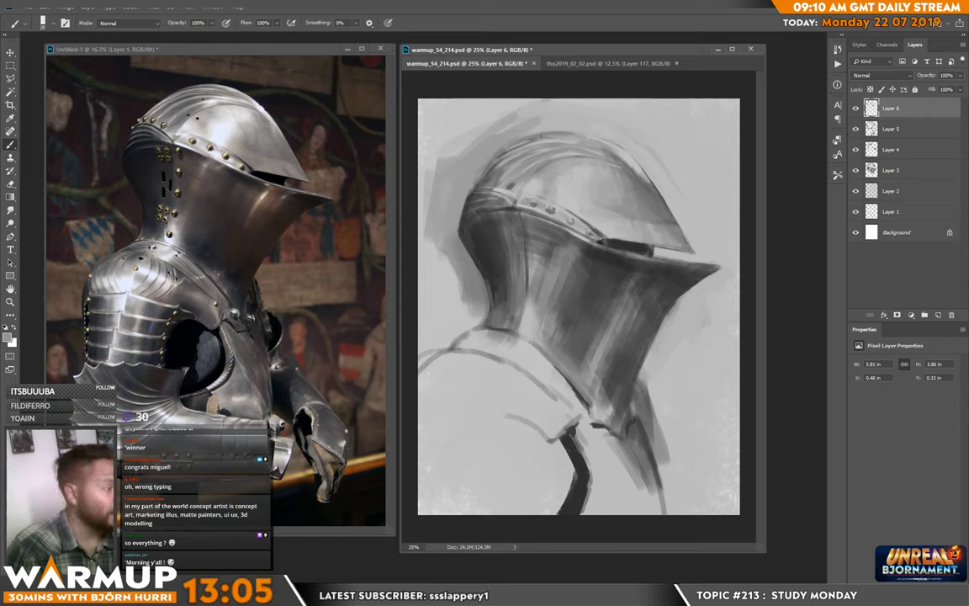
left_click(584, 168, "alt")
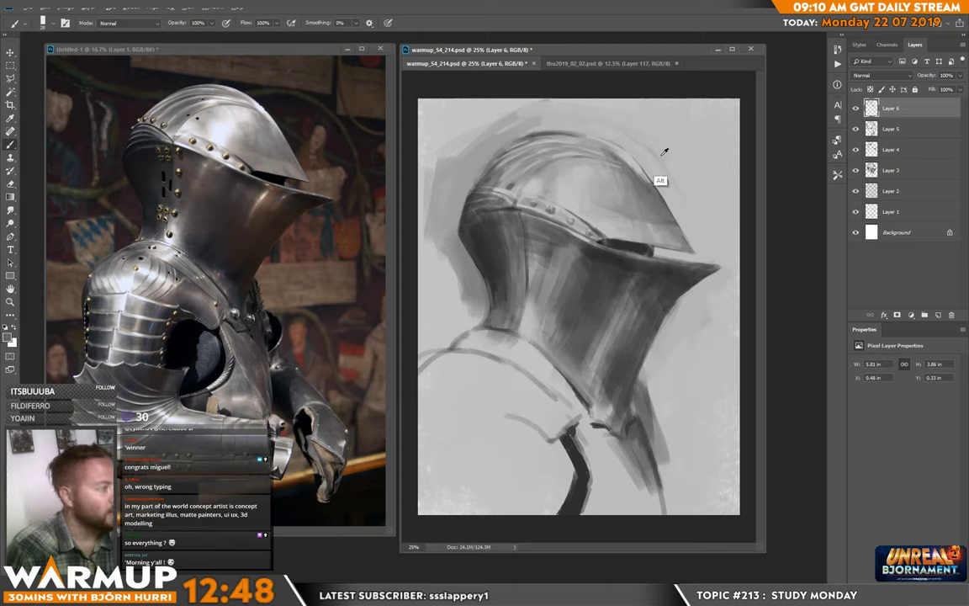
Sharpen the outline along the skull's crown and front edge with a 20 px brush
right_click(562, 138)
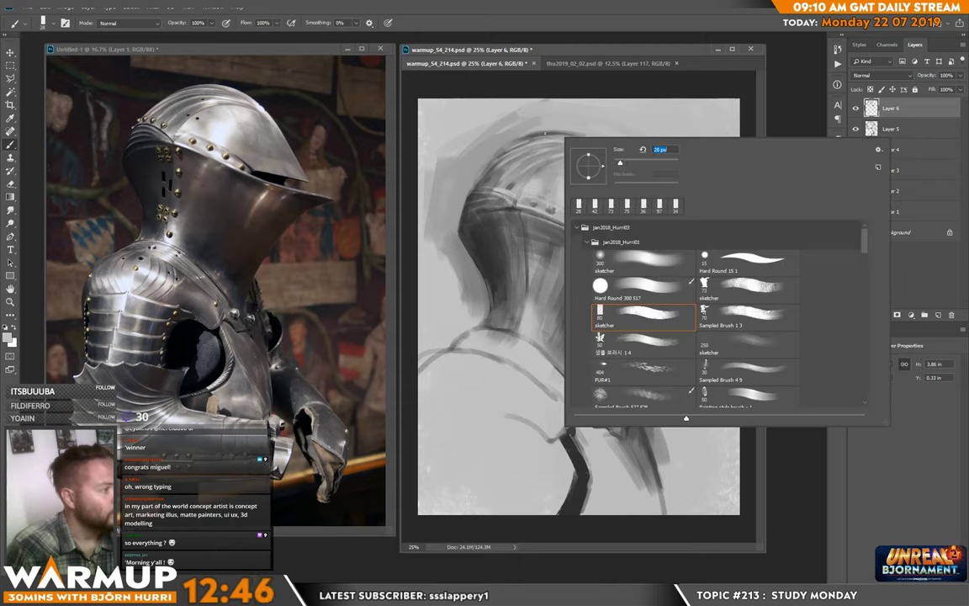
key("Return")
key("bracketleft")
key("bracketleft")
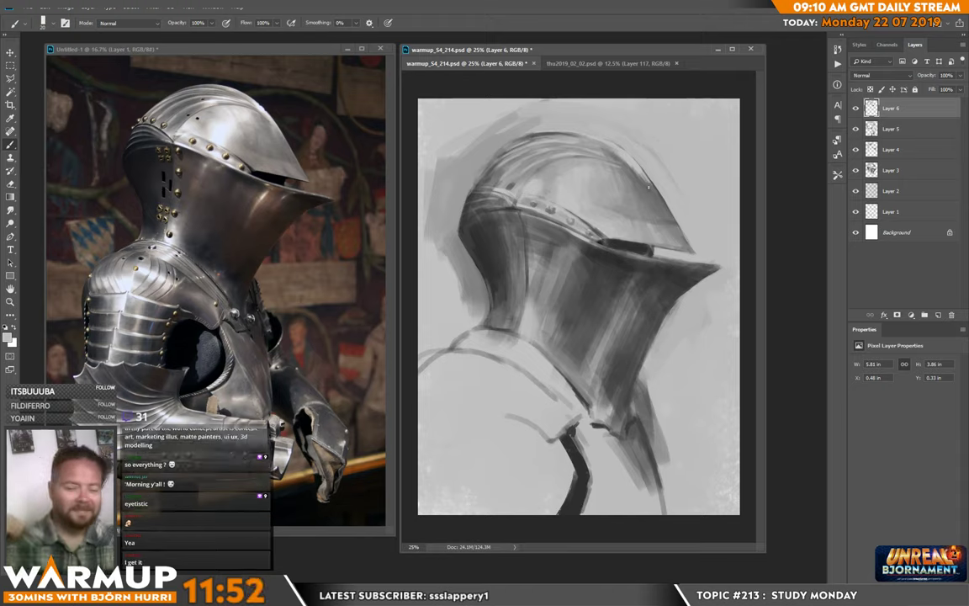
Darken the rear of the helmet's neck in a sampled dark grey with an 88 px brush
right_click(536, 280)
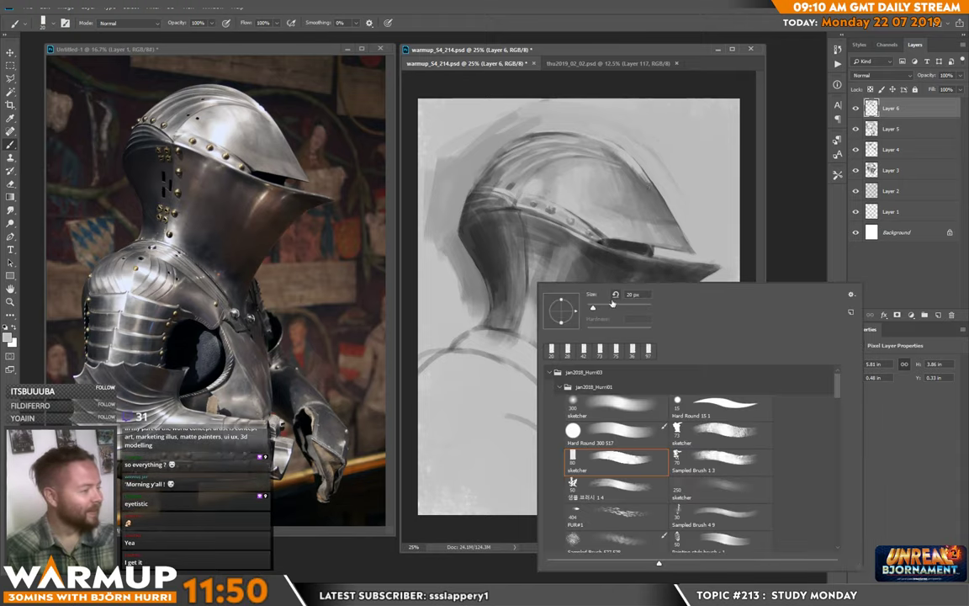
left_click(613, 304)
left_click(488, 277, "alt")
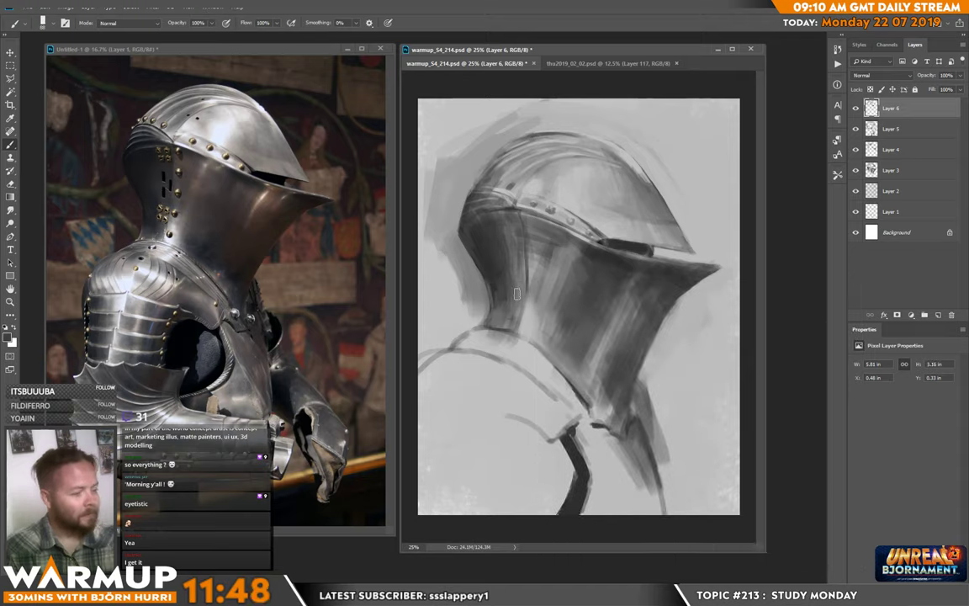
Block in a broad grey band along the curve of the shoulder with a 385 px brush
right_click(554, 288)
left_click(645, 328)
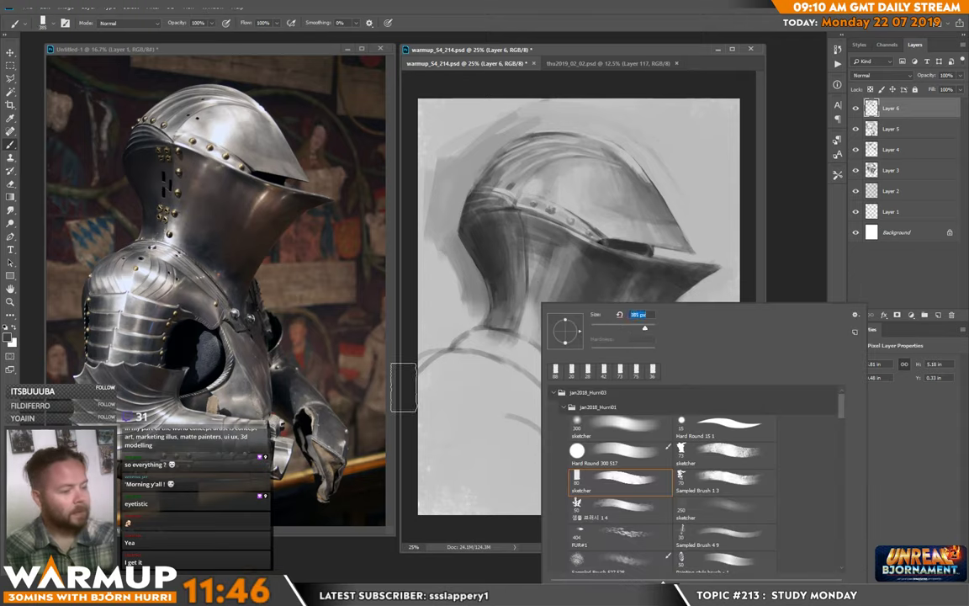
left_click(425, 376)
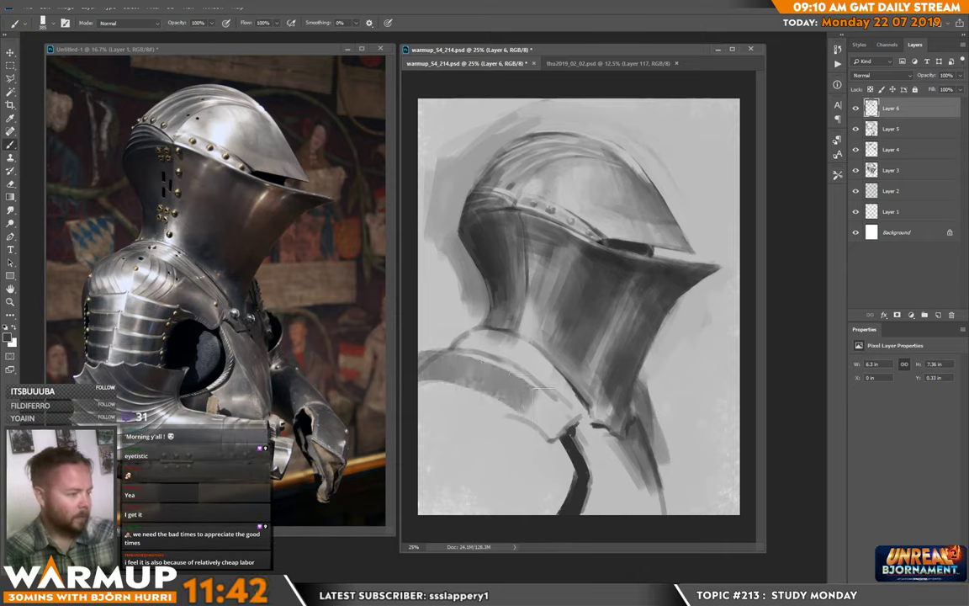
left_click_drag(395, 341, 572, 416)
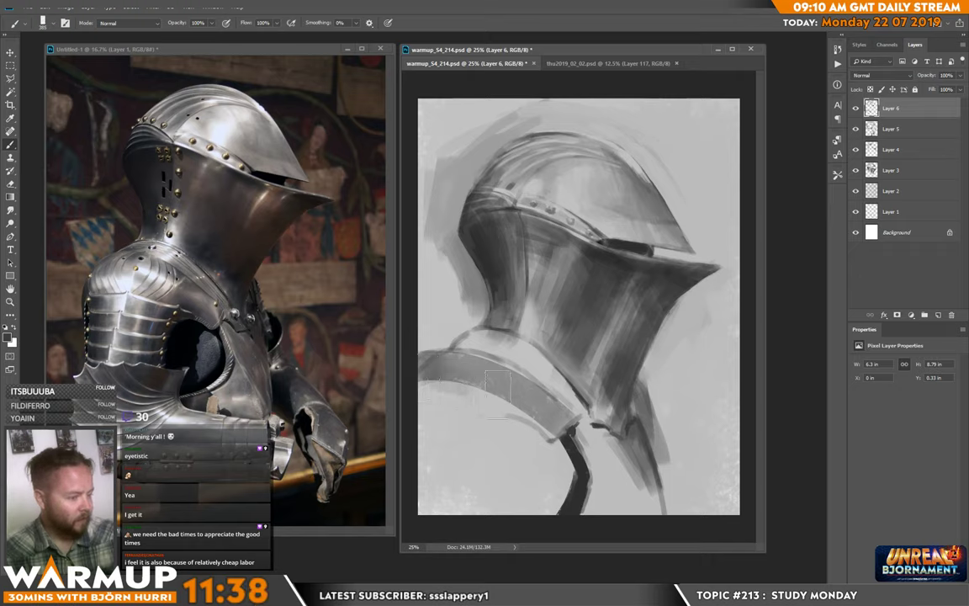
Shade the shoulder band with darker and lighter sampled greys along its curve, using a 158 px brush
right_click(519, 402)
left_click(668, 343)
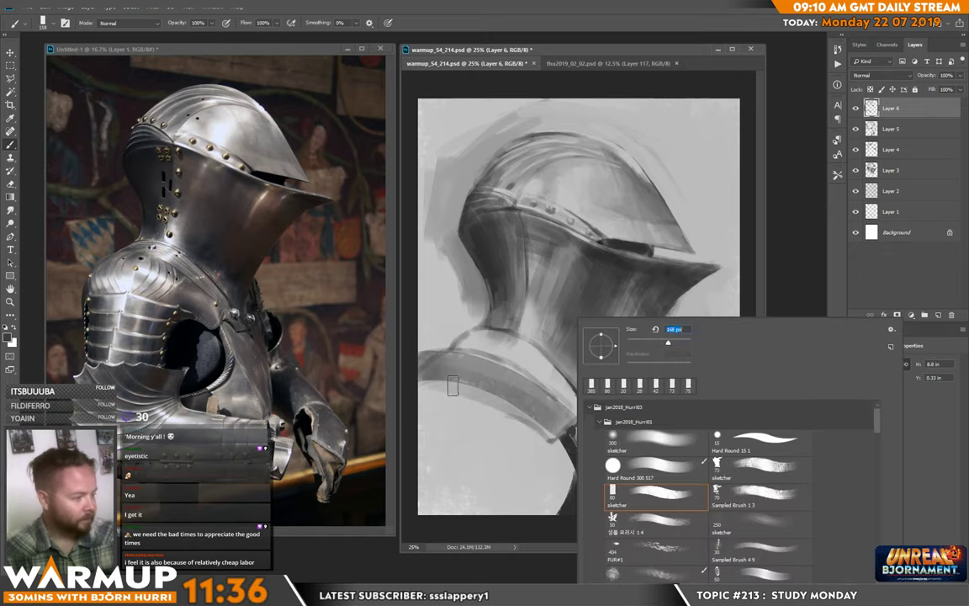
left_click_drag(408, 347, 547, 431)
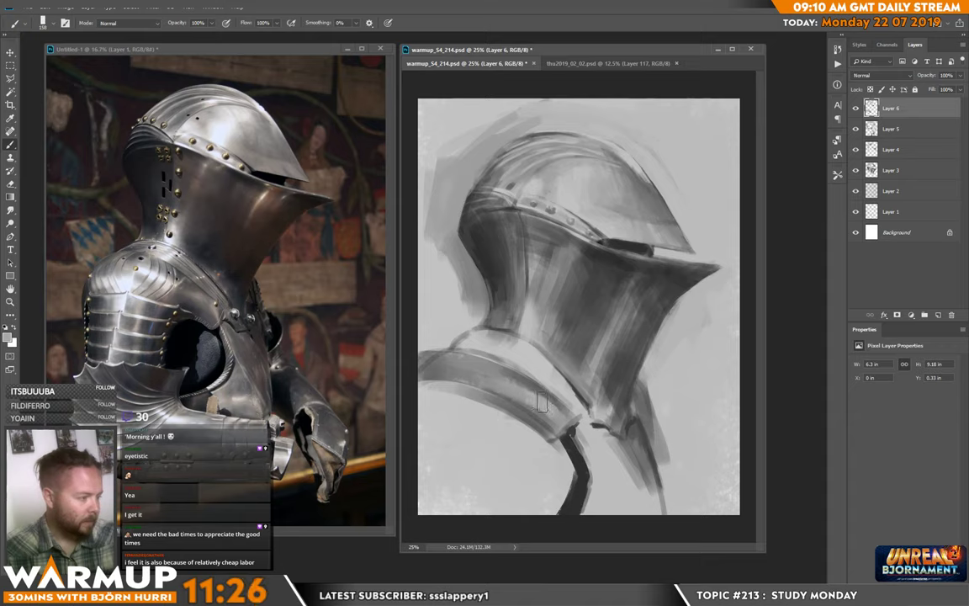
left_click(550, 398, "alt")
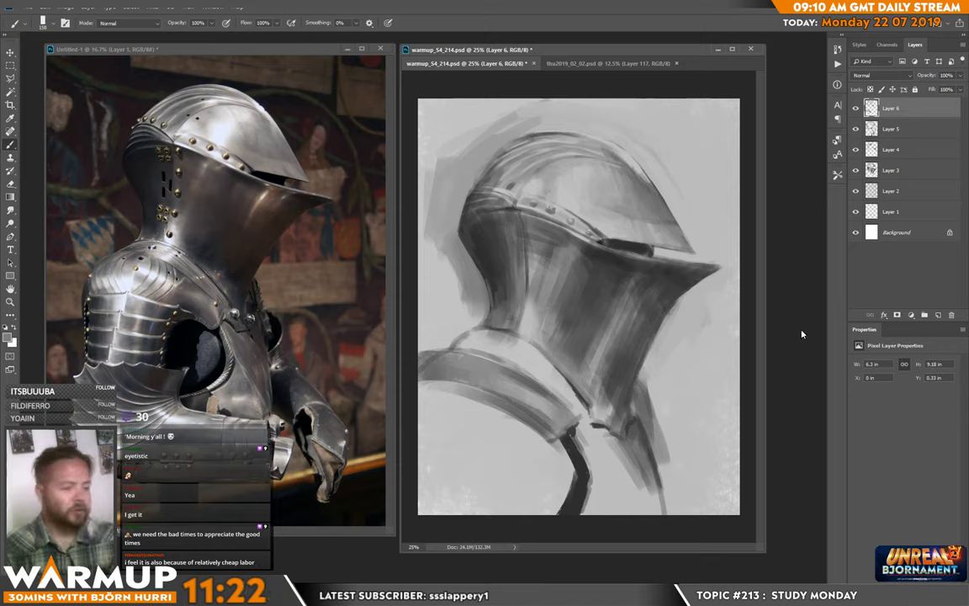
Add a new layer and block in the collar below the neck and the upper chest in grey with a 306 px brush
key("ctrl+shift+alt+n")
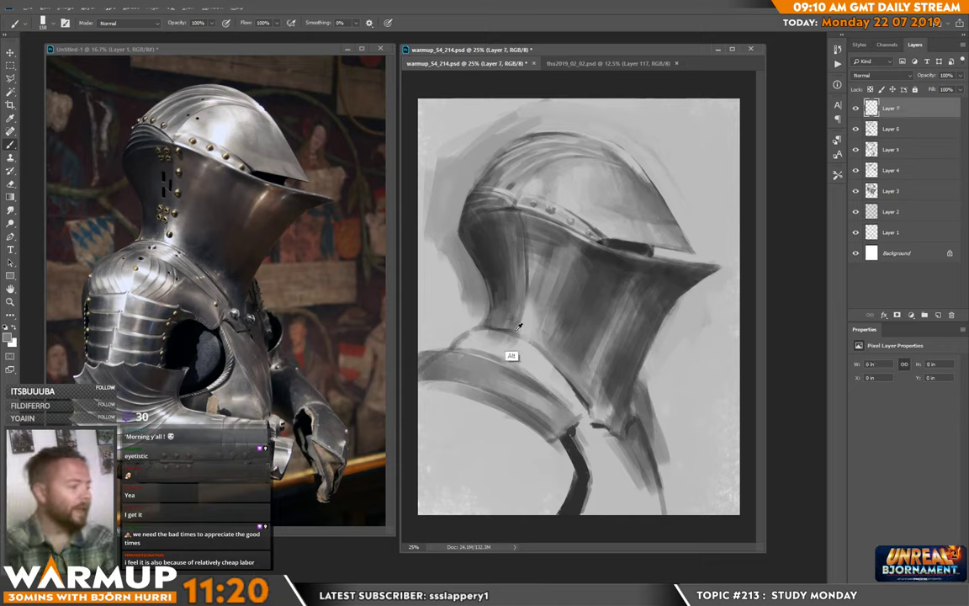
right_click(629, 316)
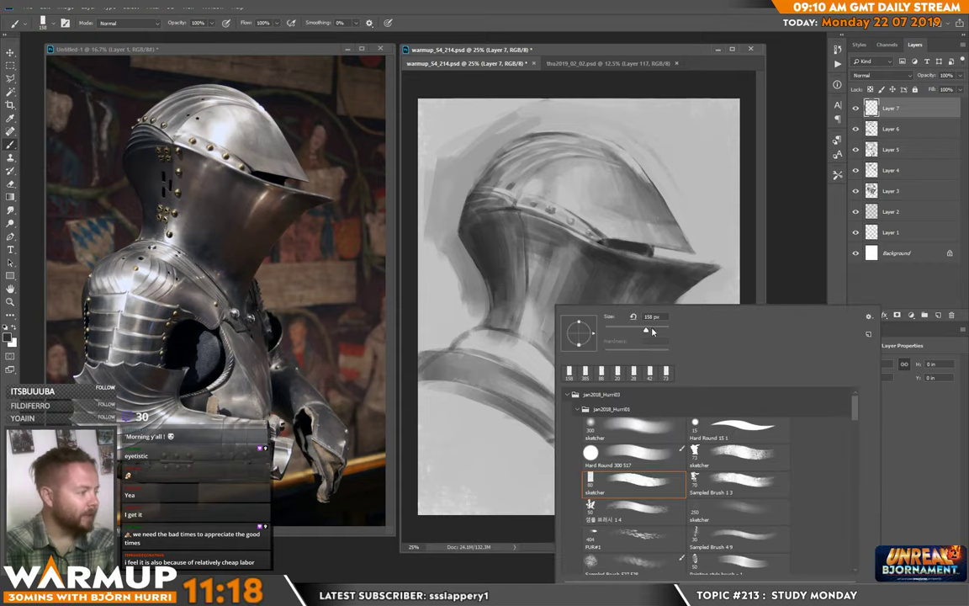
mouse_move(444, 343)
left_mouse_down()
mouse_move(526, 348)
mouse_move(606, 439)
left_mouse_up()
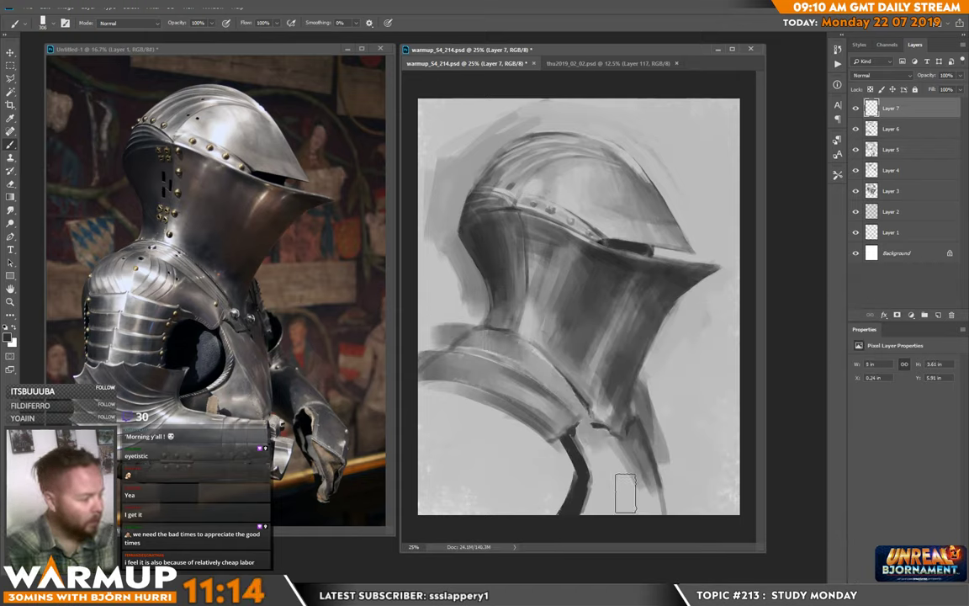
mouse_move(528, 359)
left_mouse_down()
mouse_move(542, 425)
mouse_move(597, 465)
left_mouse_up()
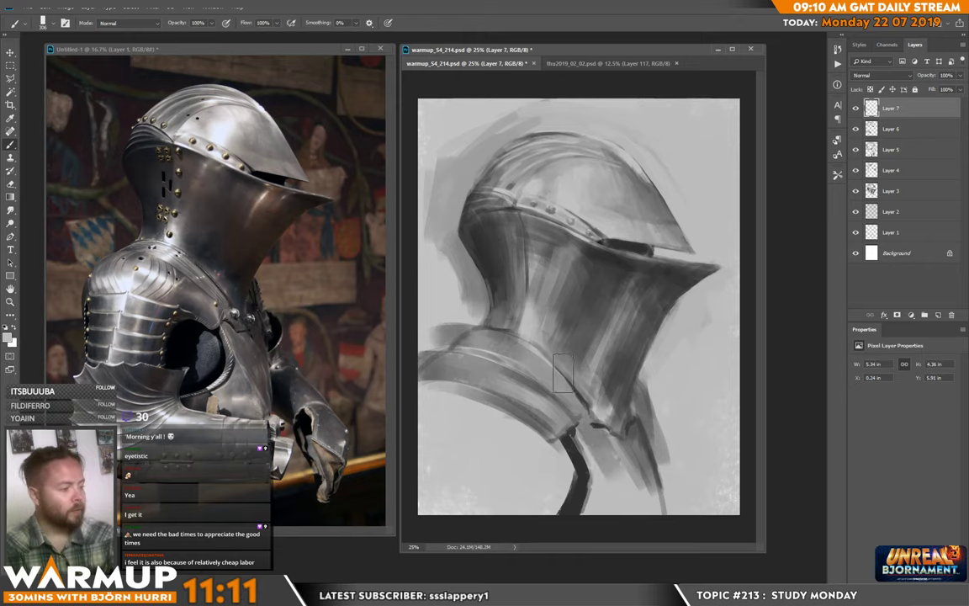
Shade the collar and shoulder plates in light grey with a 158 px brush, refining them at 61 px
right_click(596, 313)
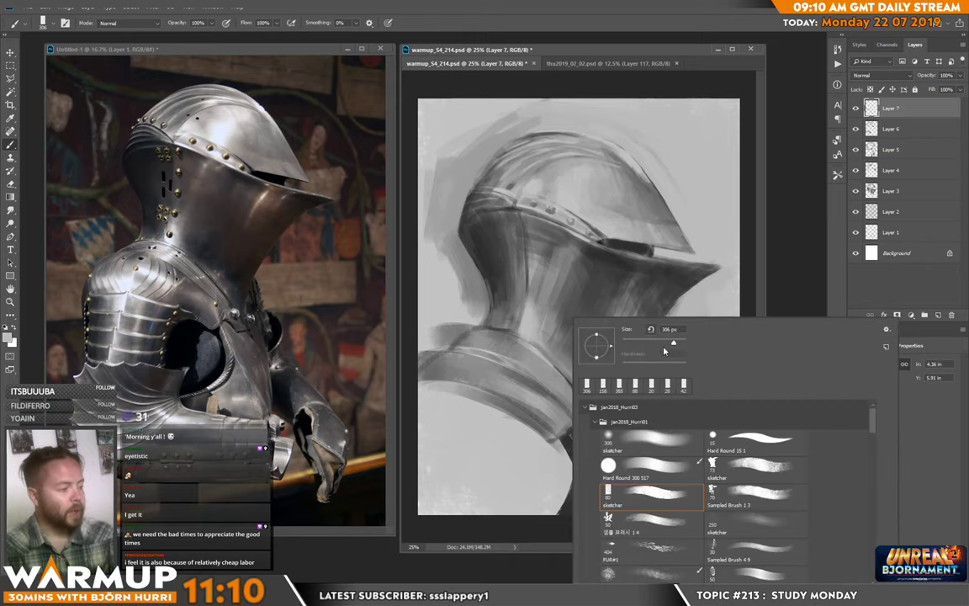
left_click(510, 360)
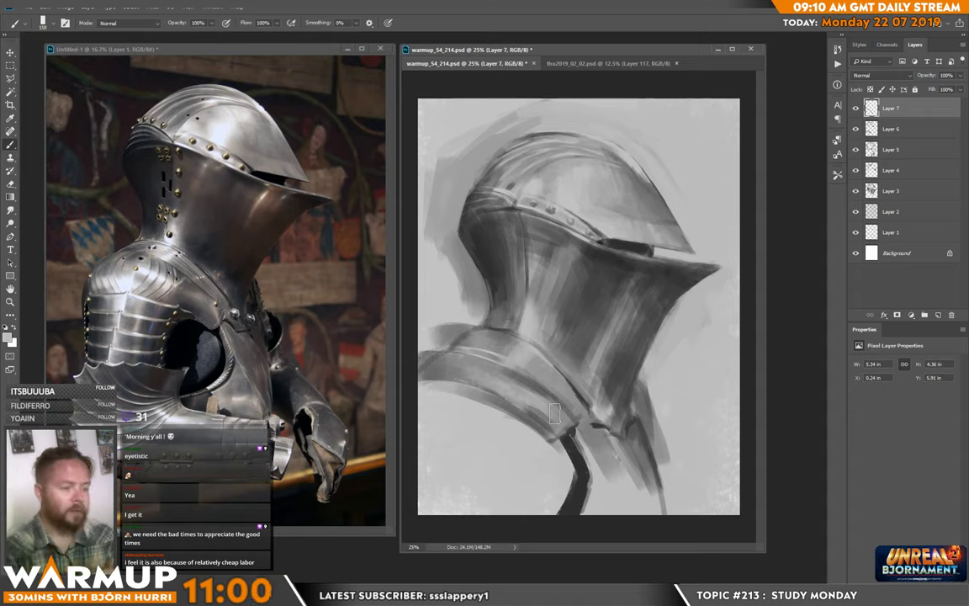
right_click(586, 383)
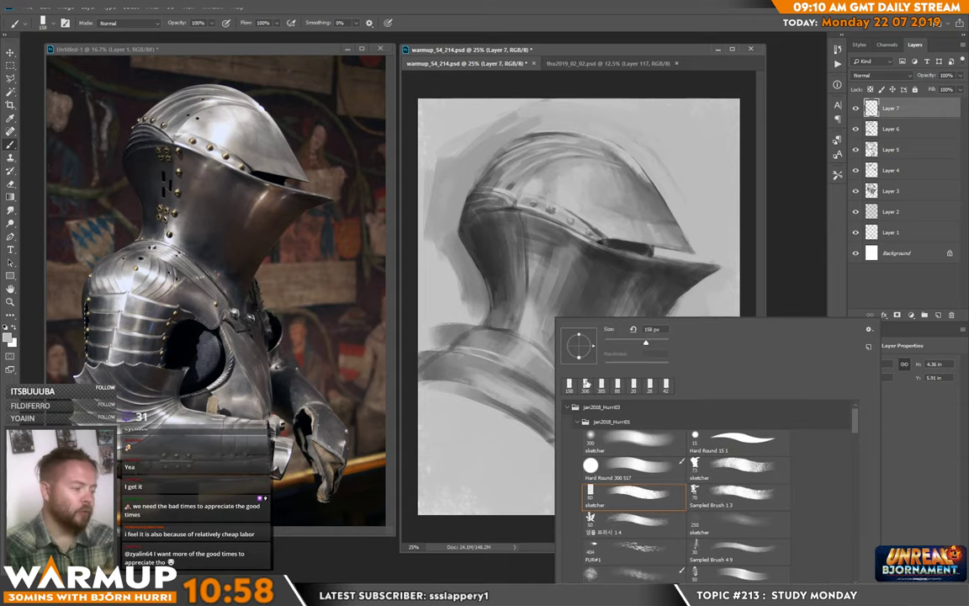
left_click(627, 343)
key("Return")
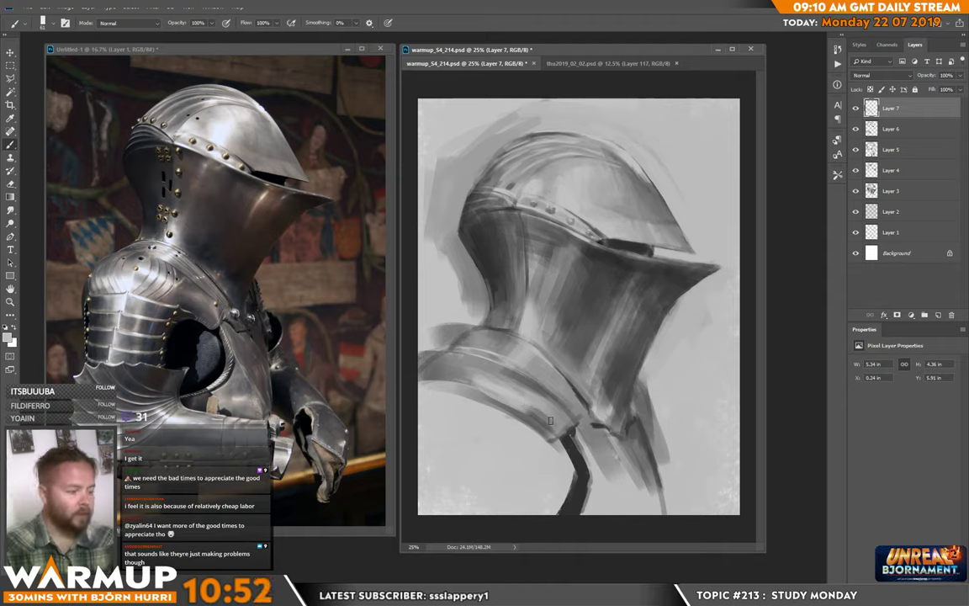
Touch up the greys of the collar and neck base with 32 px and 177 px brushes
right_click(581, 315)
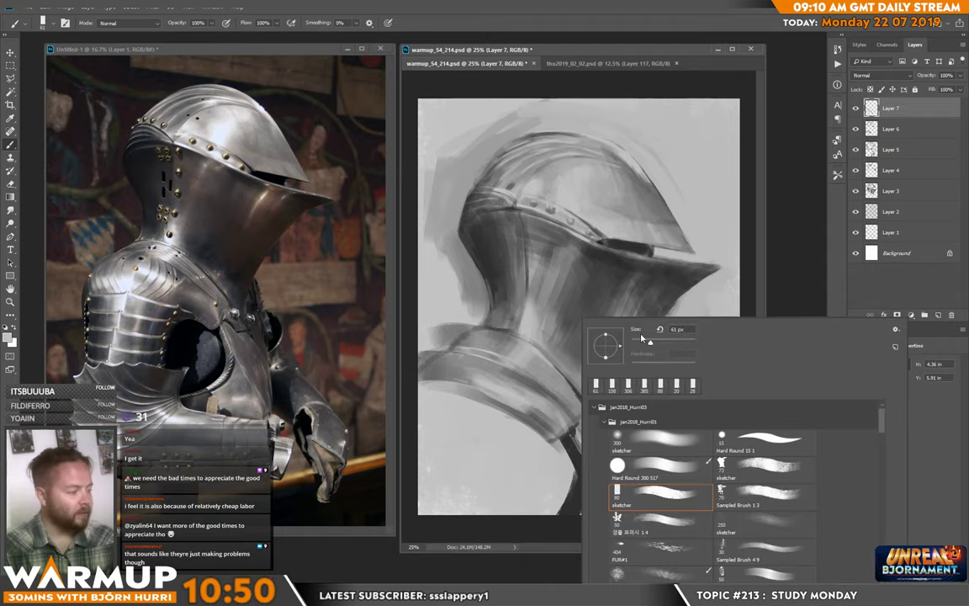
left_click(641, 340)
left_click(563, 432)
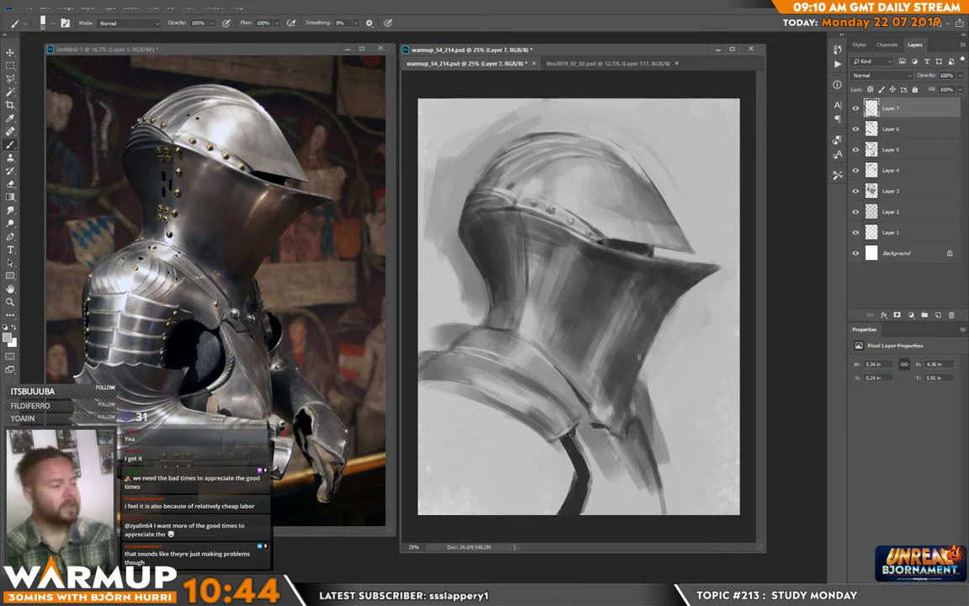
right_click(588, 328)
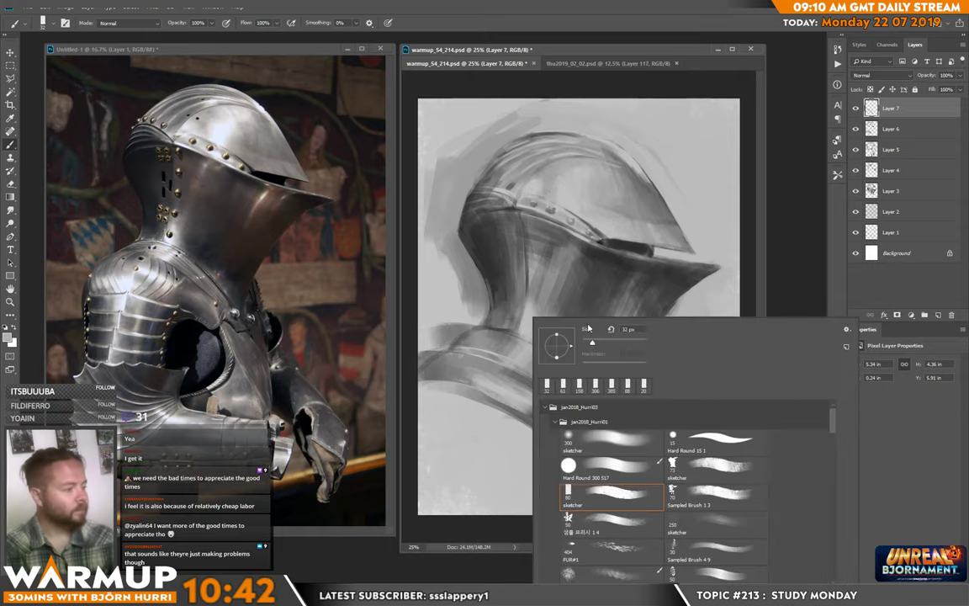
left_click_drag(622, 344, 627, 343)
left_click(498, 300)
Add a new layer and paint a black background behind the helmet and neck with a 369 px brush
key("d")
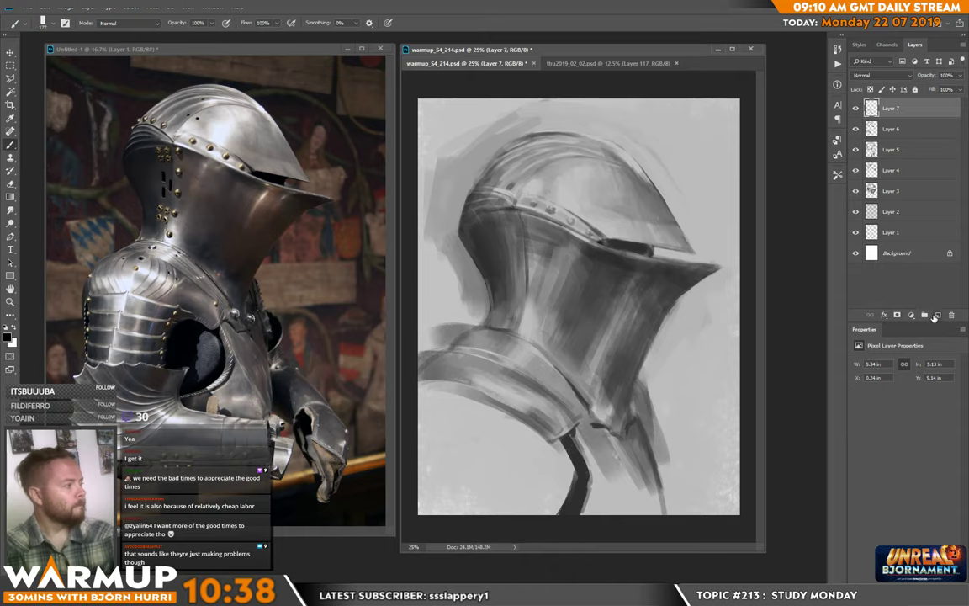
key("ctrl+shift+alt+n")
right_click(485, 300)
left_click_drag(562, 309, 568, 309)
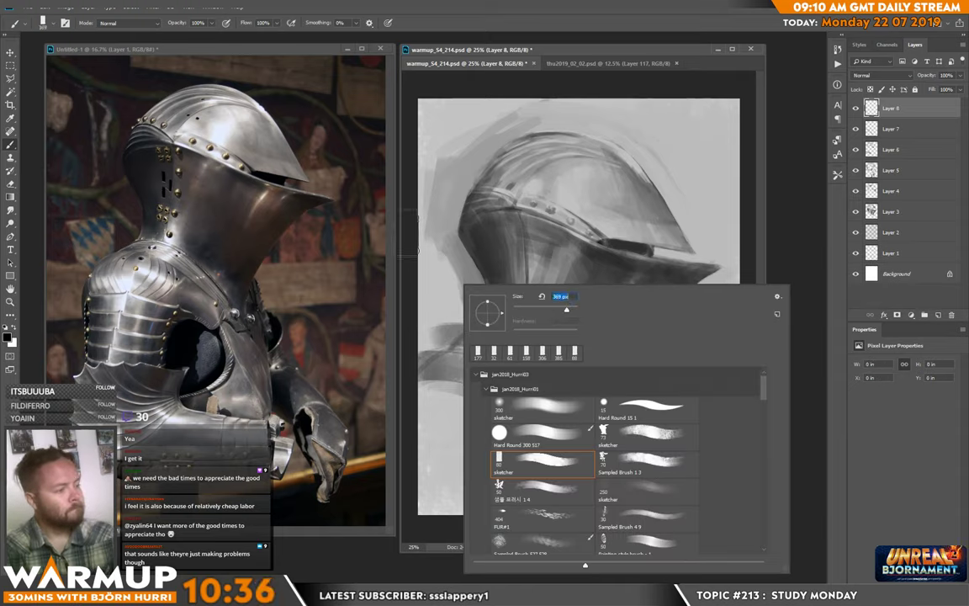
mouse_move(412, 243)
left_mouse_down()
mouse_move(467, 290)
mouse_move(454, 290)
mouse_move(446, 328)
mouse_move(395, 307)
mouse_move(408, 345)
mouse_move(425, 296)
mouse_move(425, 335)
mouse_move(457, 283)
mouse_move(468, 298)
mouse_move(446, 214)
mouse_move(446, 284)
mouse_move(530, 263)
left_mouse_up()
mouse_move(424, 269)
left_mouse_down()
mouse_move(465, 139)
mouse_move(439, 268)
mouse_move(458, 171)
mouse_move(448, 211)
mouse_move(464, 162)
mouse_move(441, 206)
mouse_move(485, 139)
mouse_move(442, 208)
mouse_move(496, 125)
mouse_move(444, 210)
mouse_move(501, 126)
mouse_move(452, 185)
mouse_move(536, 102)
mouse_move(447, 143)
mouse_move(413, 173)
mouse_move(502, 92)
mouse_move(476, 124)
left_mouse_up()
left_click_drag(591, 104, 545, 102)
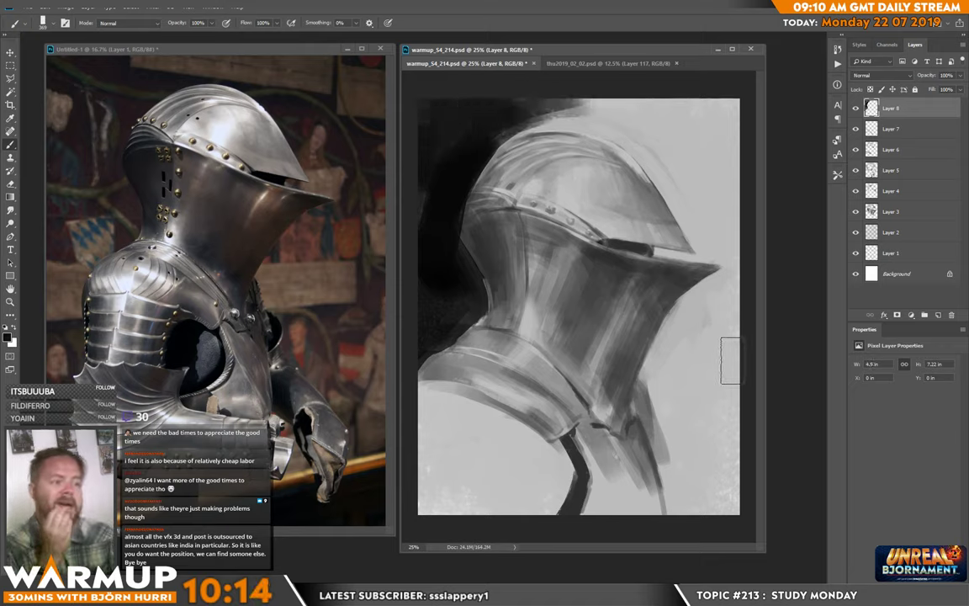
Erase the black spill from the helmet's back edge and retouch the contour with a 50 px dark brush
key("alt")
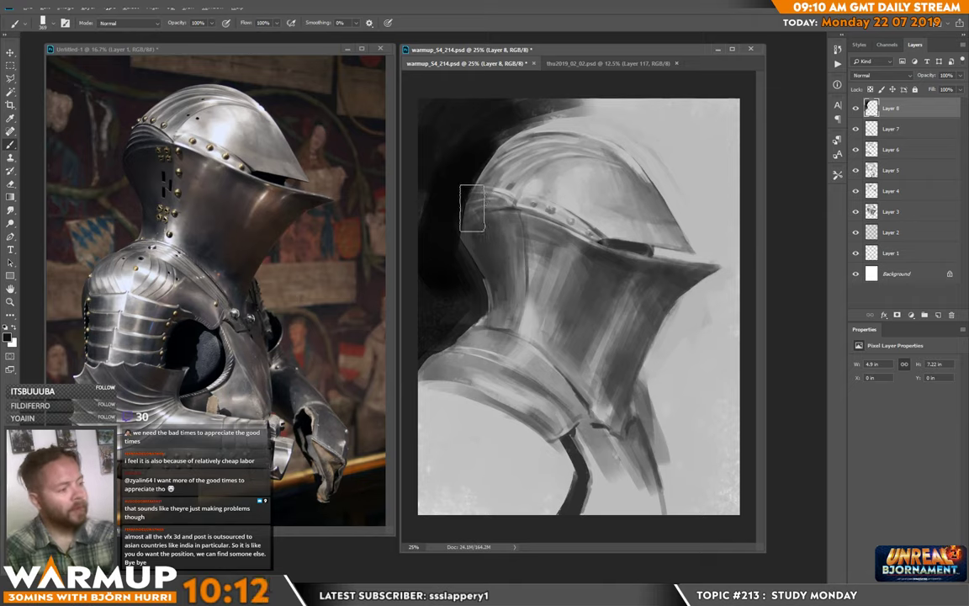
key("e")
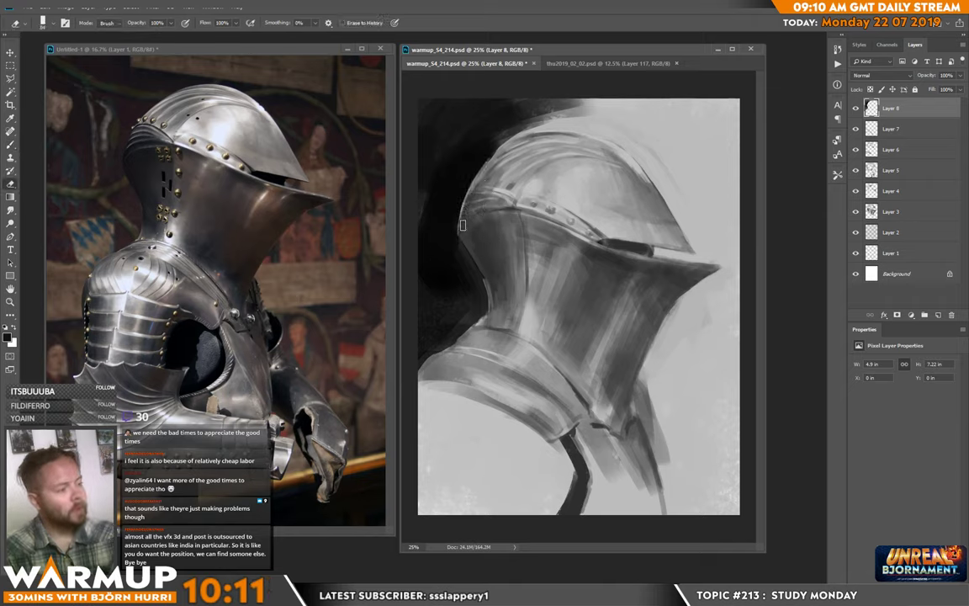
key("b")
right_click(603, 204)
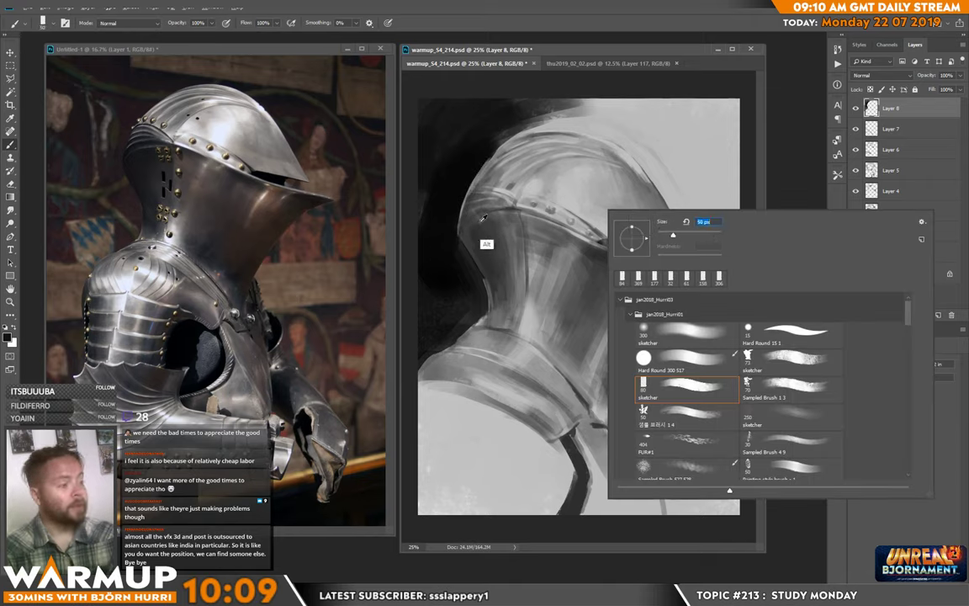
left_click(449, 261, "alt")
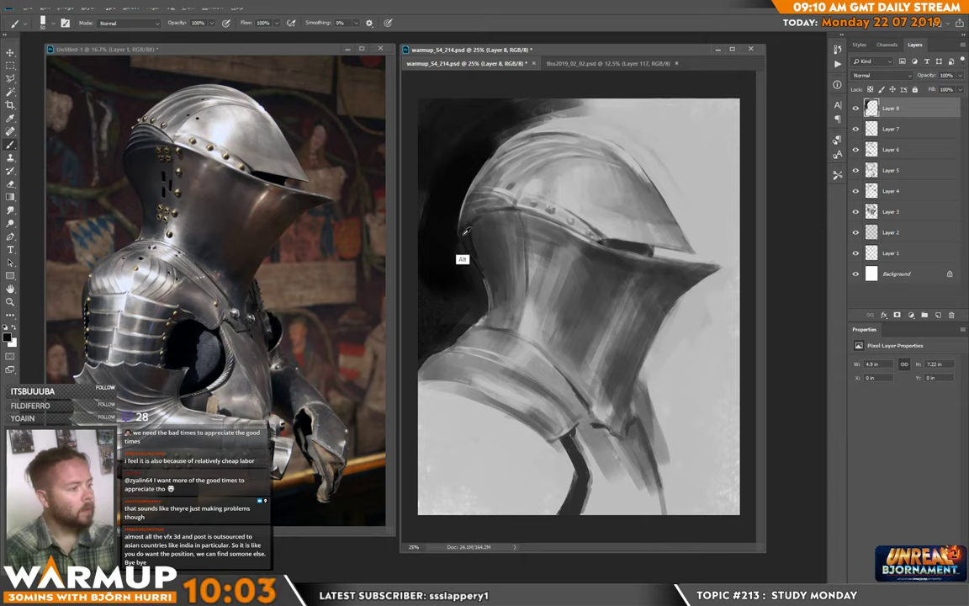
Shade the back of the helmet below the rivet band in dark tones with 139, 83 and 75 px brushes
right_click(484, 233)
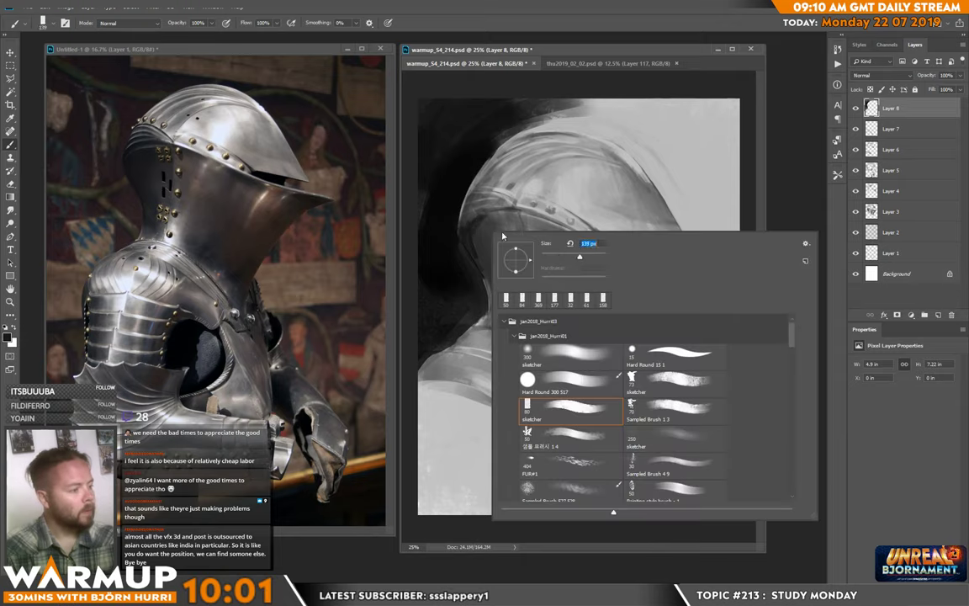
left_click_drag(482, 221, 473, 237)
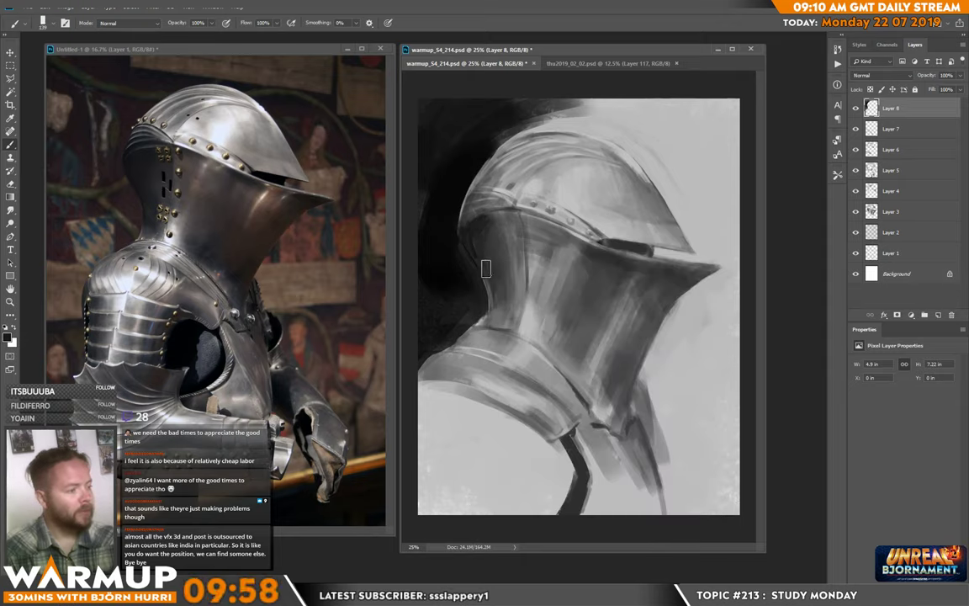
right_click(494, 202)
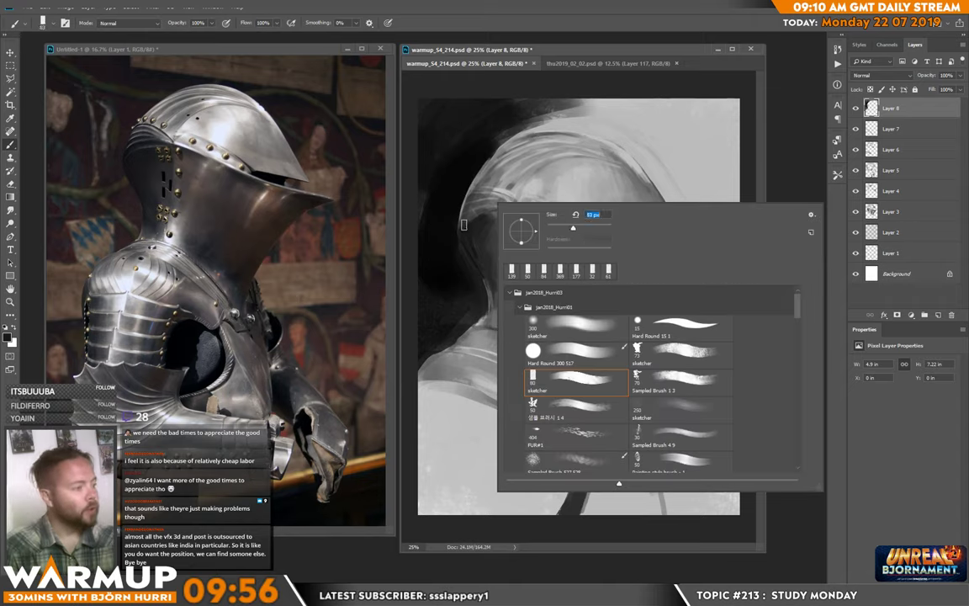
left_click(463, 224)
right_click(543, 208)
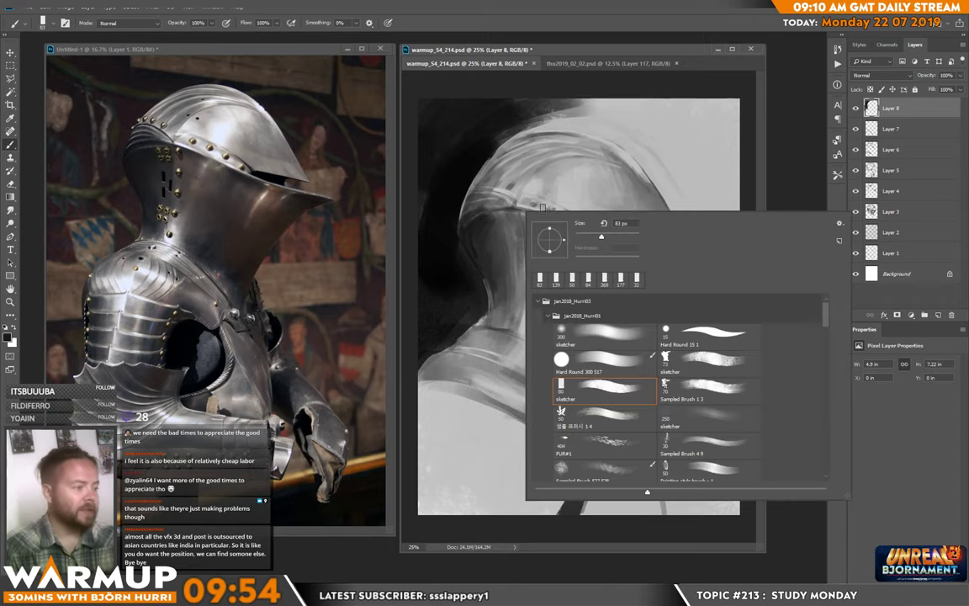
left_click(599, 237)
left_click(482, 211)
Refine the dark lines around the rear end of the rivet band with 50, 31 and 26 px brushes
right_click(509, 208)
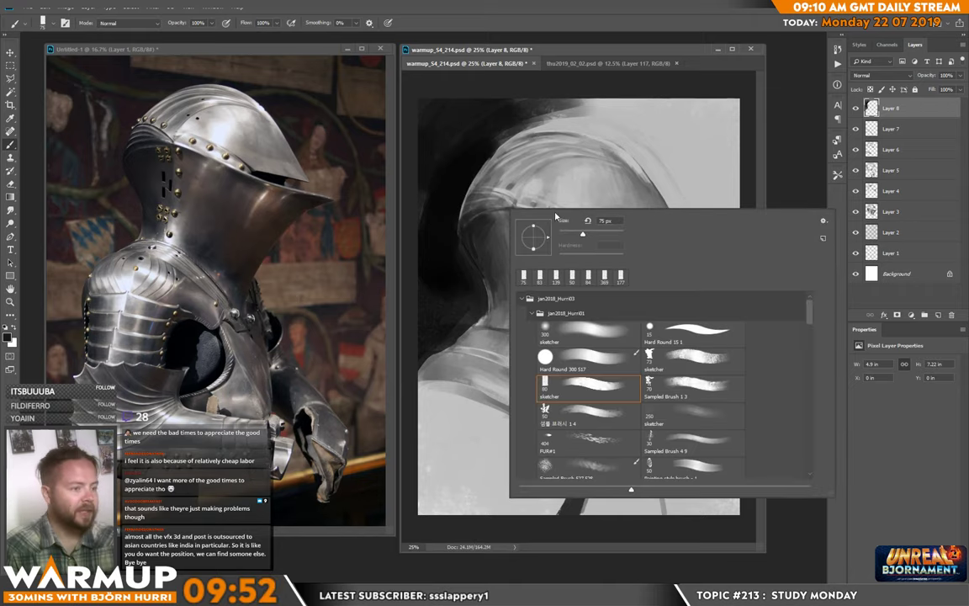
left_click_drag(582, 234, 575, 235)
left_click(459, 212)
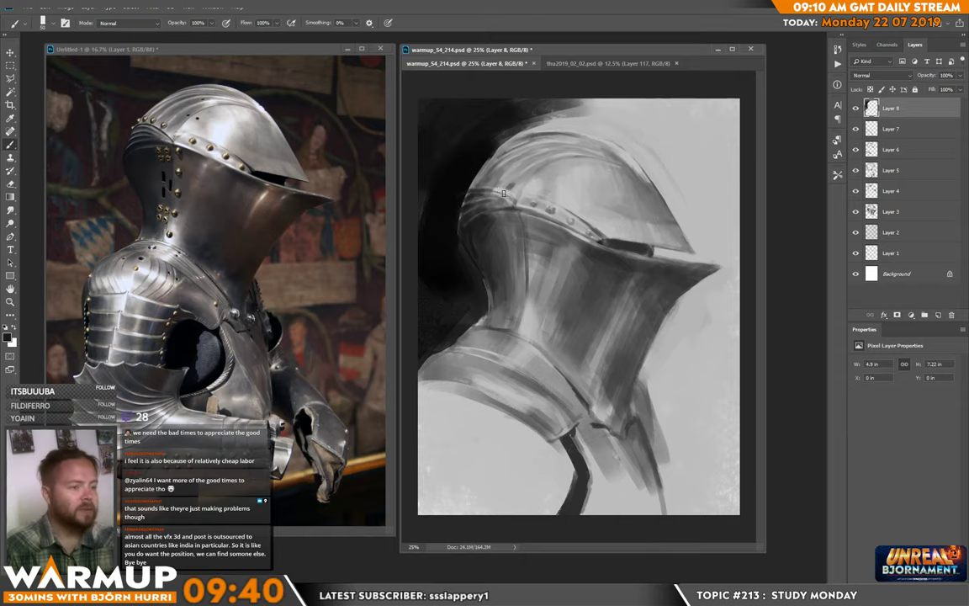
right_click(454, 175)
left_click(469, 188)
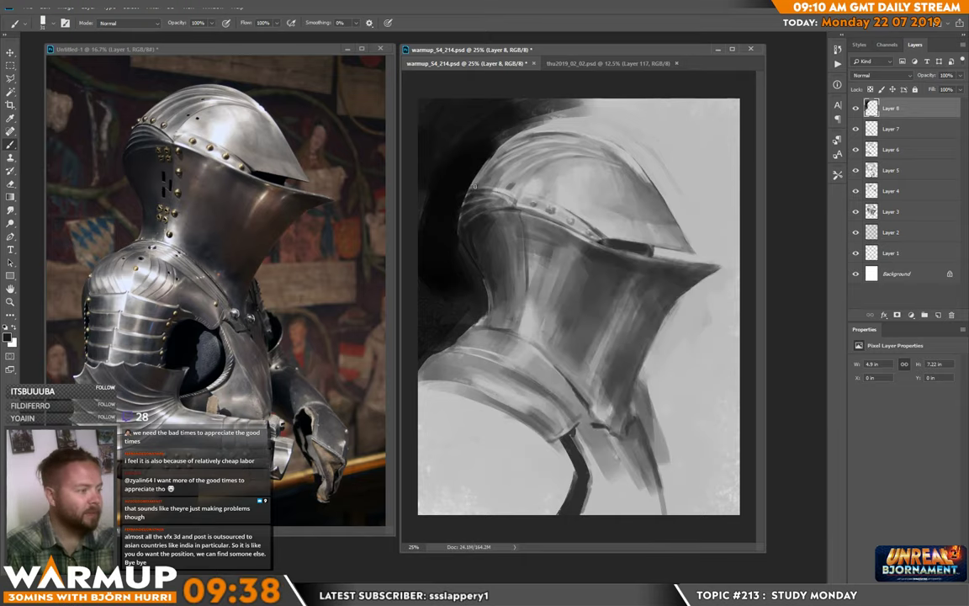
right_click(529, 202)
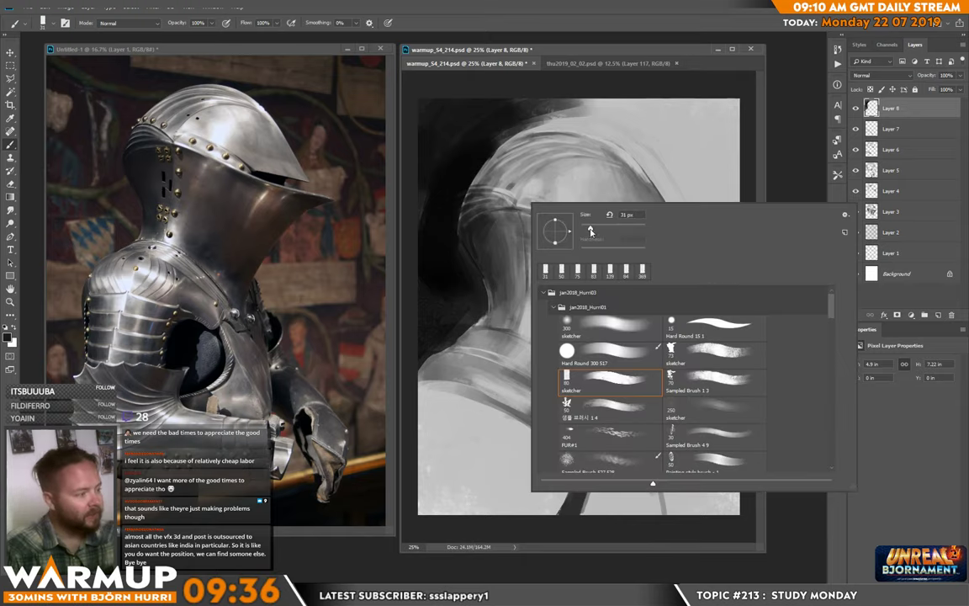
key("Return")
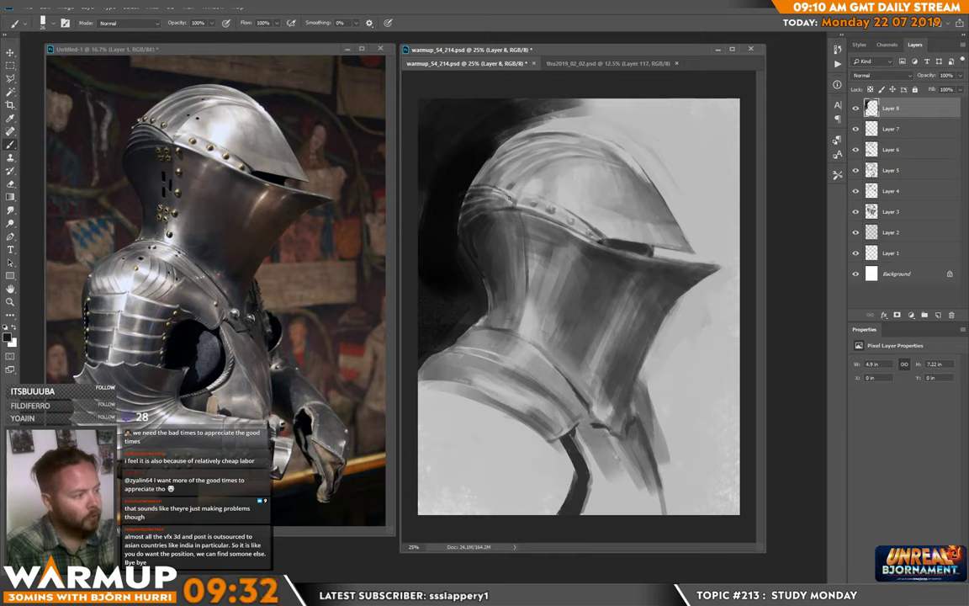
Define the ridges at the back of the skull with sampled light and dark greys at 26 px
left_click(509, 193, "alt")
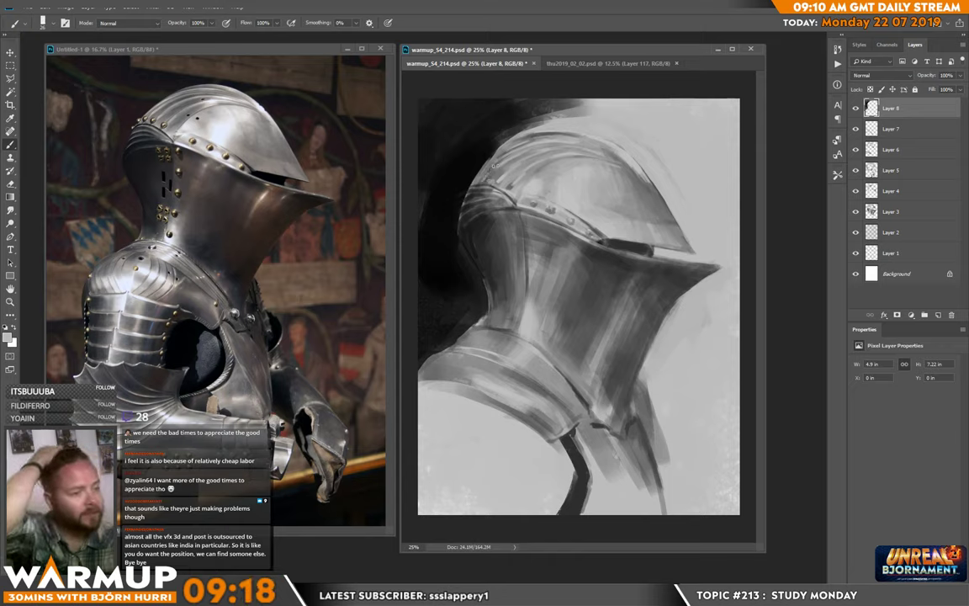
key("alt")
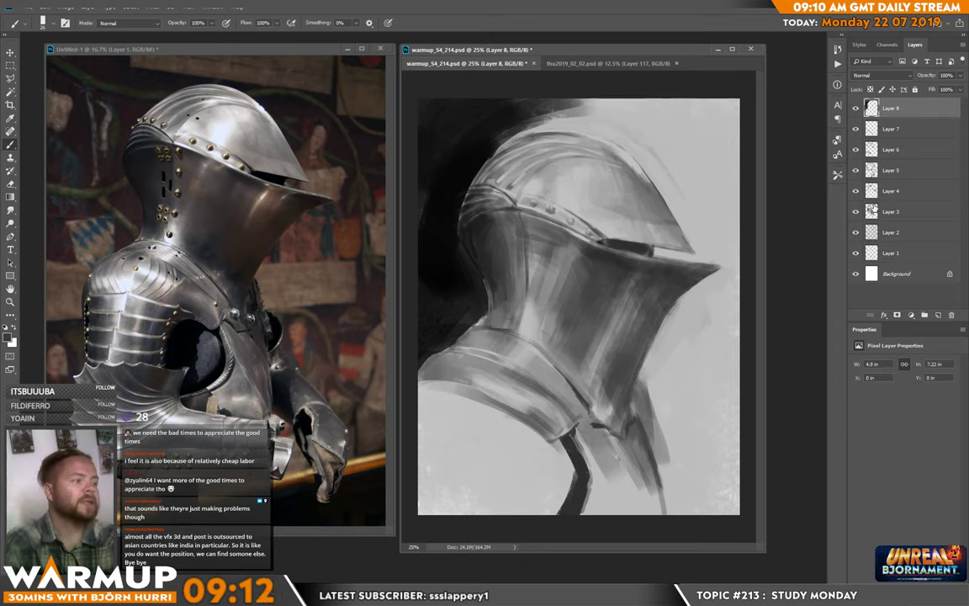
left_click(477, 171, "alt")
Extend the black background along the top contour of the skull with a 92 px brush
right_click(549, 132)
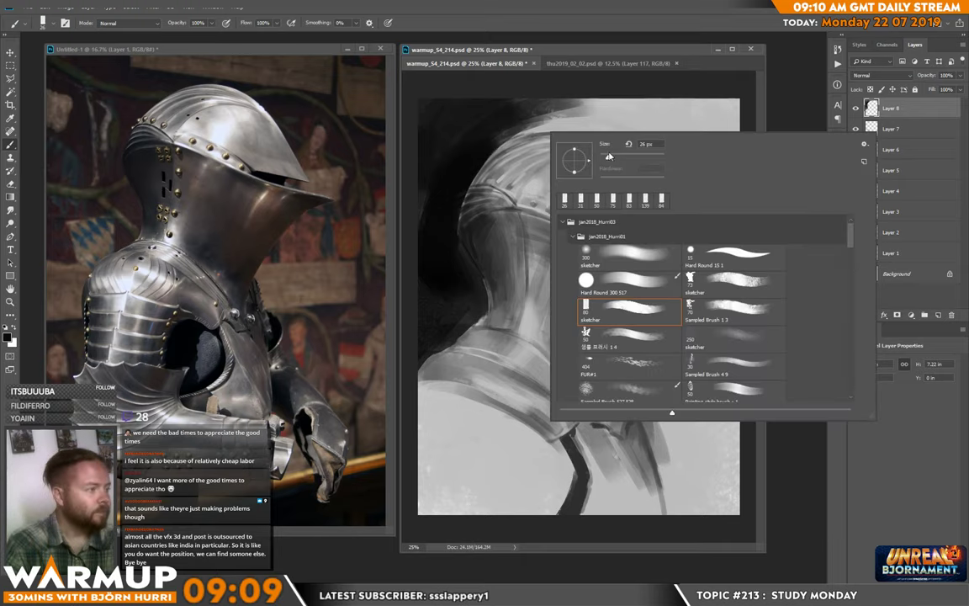
left_click(628, 159)
left_click(506, 129)
mouse_move(506, 130)
left_mouse_down()
mouse_move(563, 113)
mouse_move(490, 144)
mouse_move(577, 117)
left_mouse_up()
Sweep broad dark background strokes over the top of the helmet and down past the visor with a larger brush, redoing the final sweep
right_click(588, 129)
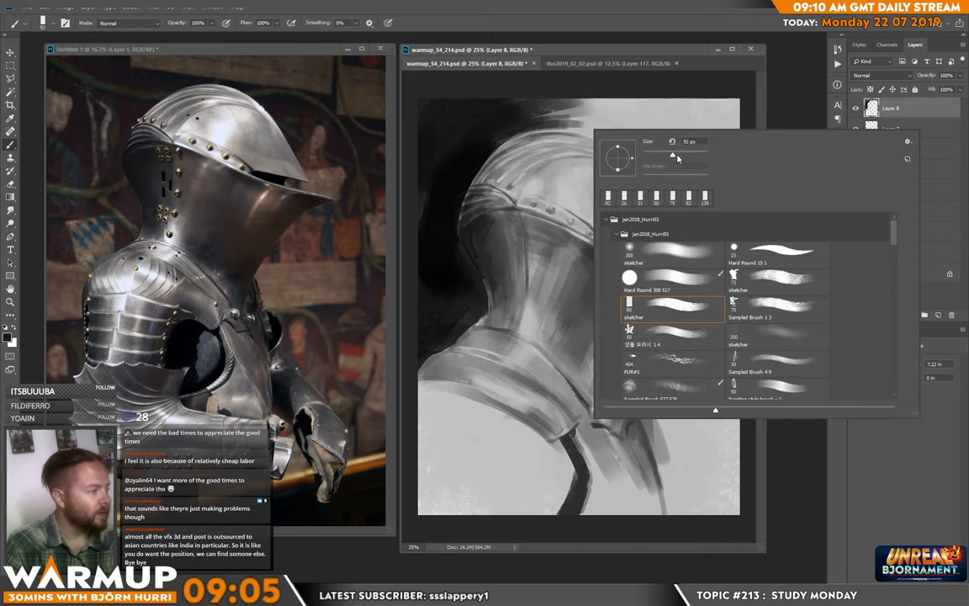
left_click_drag(677, 156, 698, 156)
left_click(535, 129)
left_click_drag(508, 116, 657, 130)
mouse_move(473, 105)
left_mouse_down()
mouse_move(634, 141)
mouse_move(727, 184)
left_mouse_up()
left_click_drag(510, 115, 730, 187)
left_click_drag(496, 112, 735, 251)
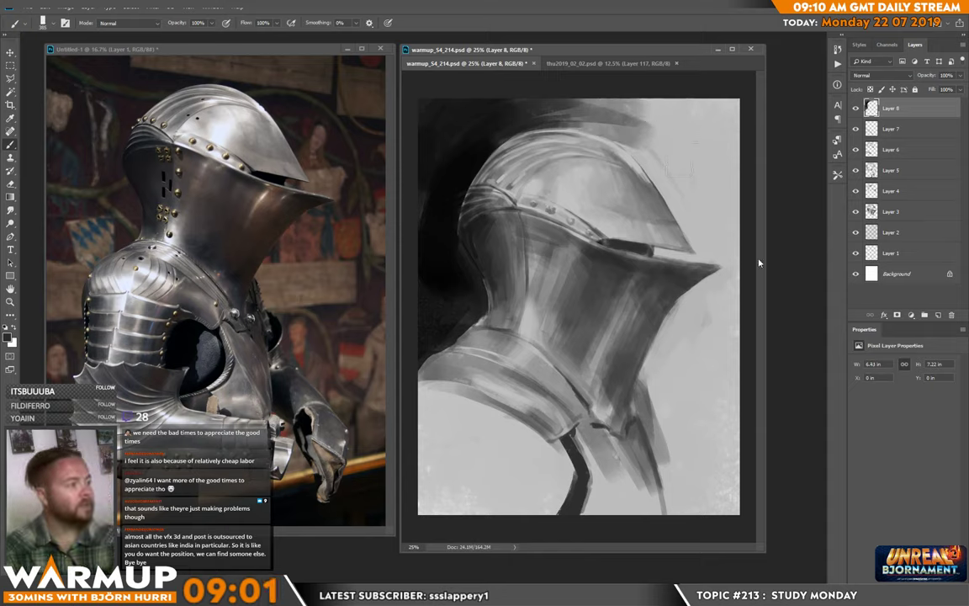
key("ctrl+z")
left_click_drag(503, 105, 739, 241)
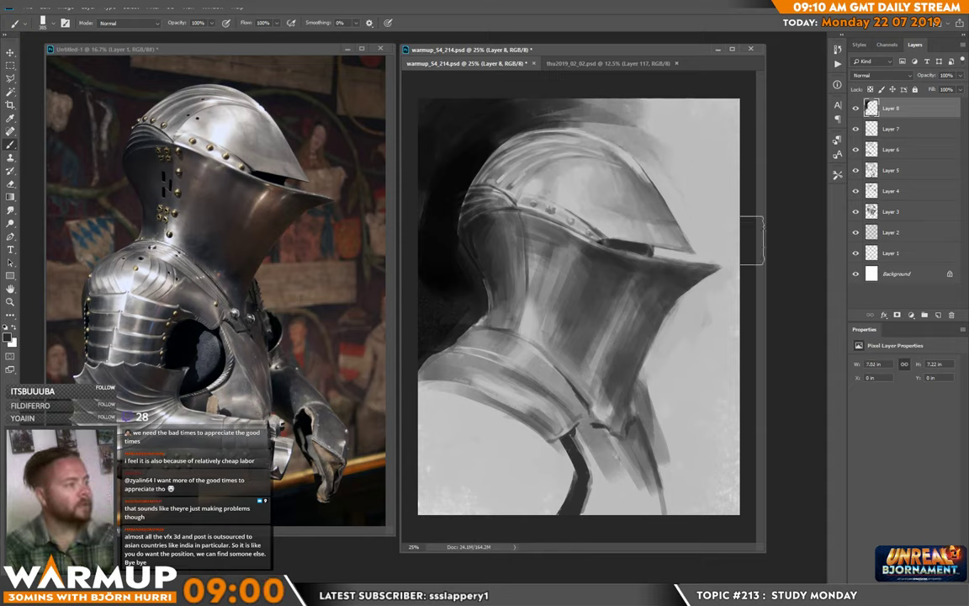
Fill the background above the helmet out to the canvas edge with sampled mid-grey strokes
left_click(604, 137, "alt")
left_click_drag(553, 104, 654, 119)
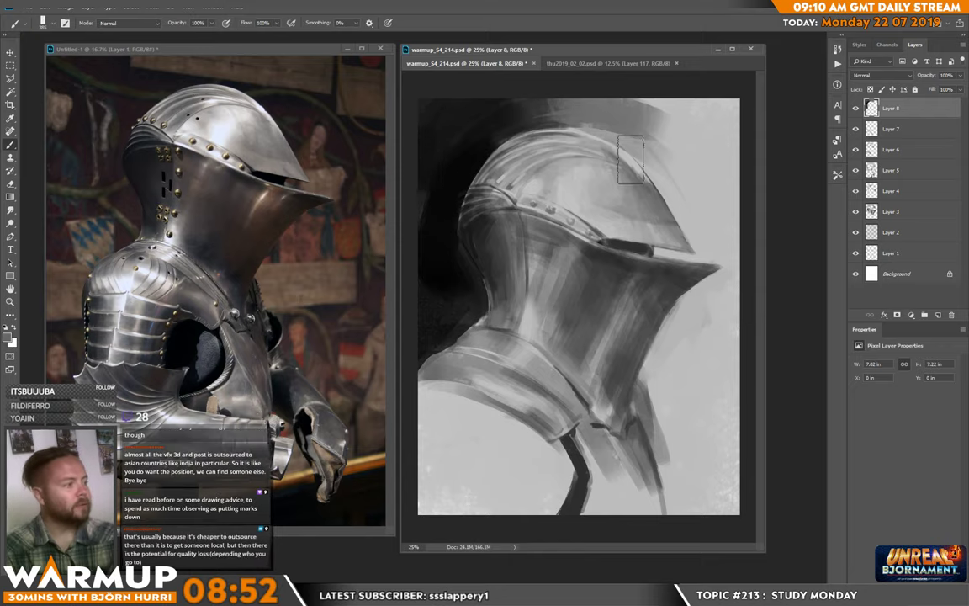
mouse_move(627, 108)
left_mouse_down()
mouse_move(789, 123)
mouse_move(707, 104)
mouse_move(750, 110)
left_mouse_up()
left_click_drag(662, 136, 783, 150)
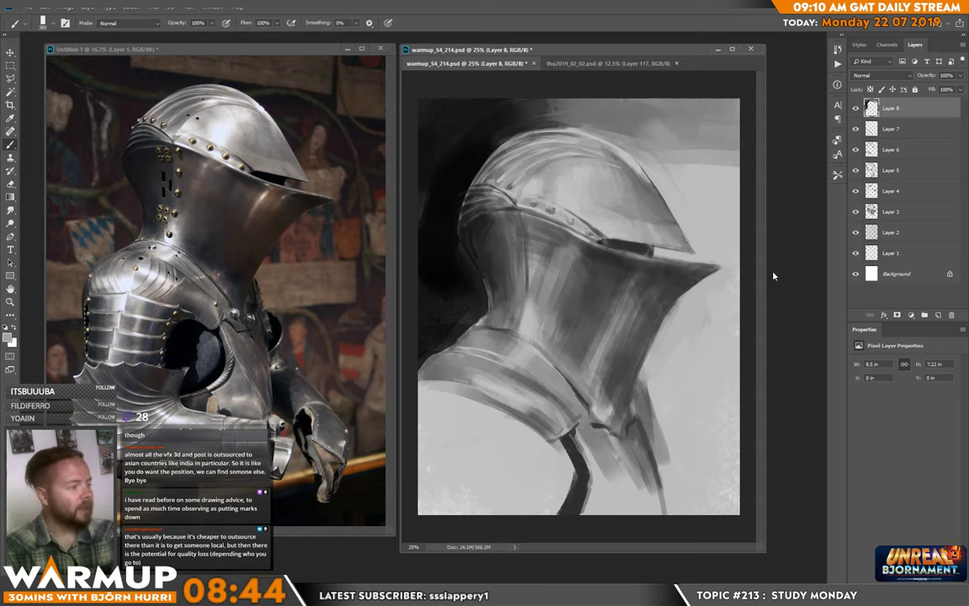
Add a new layer and block in black background in front of the neck and chest, tracing the underside of the chin guard's brim
left_click(444, 277, "alt")
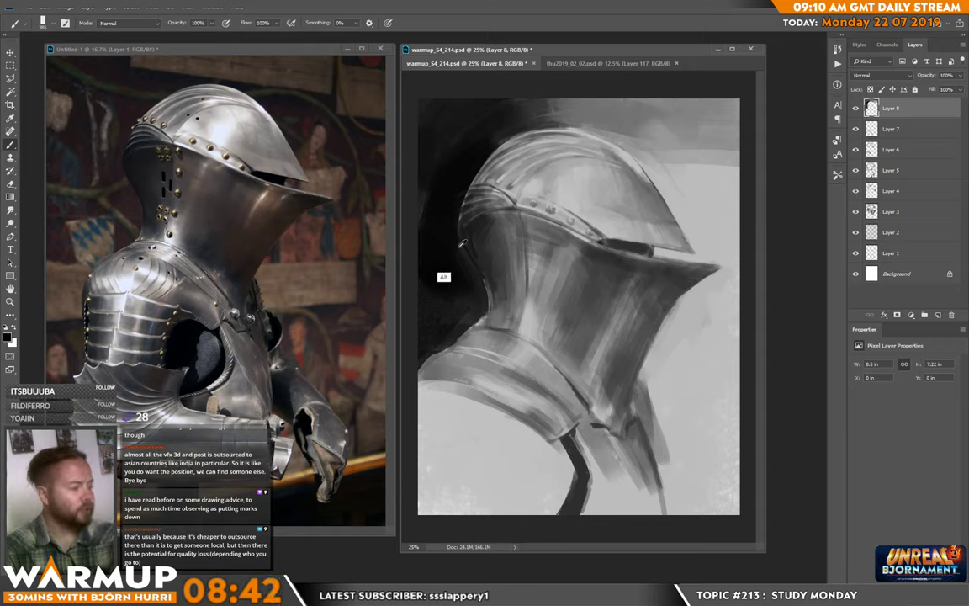
key("ctrl+shift+alt+n")
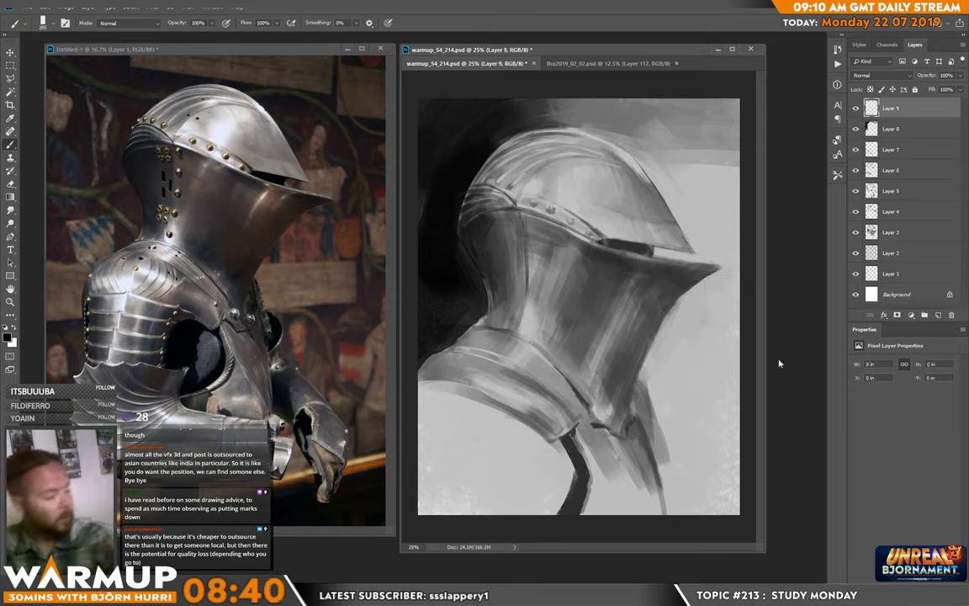
mouse_move(710, 324)
left_mouse_down()
mouse_move(684, 362)
mouse_move(698, 332)
mouse_move(671, 371)
mouse_move(680, 344)
mouse_move(667, 372)
mouse_move(680, 366)
mouse_move(667, 362)
mouse_move(663, 375)
mouse_move(684, 433)
mouse_move(675, 369)
mouse_move(711, 493)
mouse_move(712, 337)
mouse_move(727, 348)
mouse_move(683, 352)
mouse_move(727, 346)
left_mouse_up()
right_click(646, 320)
left_click_drag(718, 300, 695, 325)
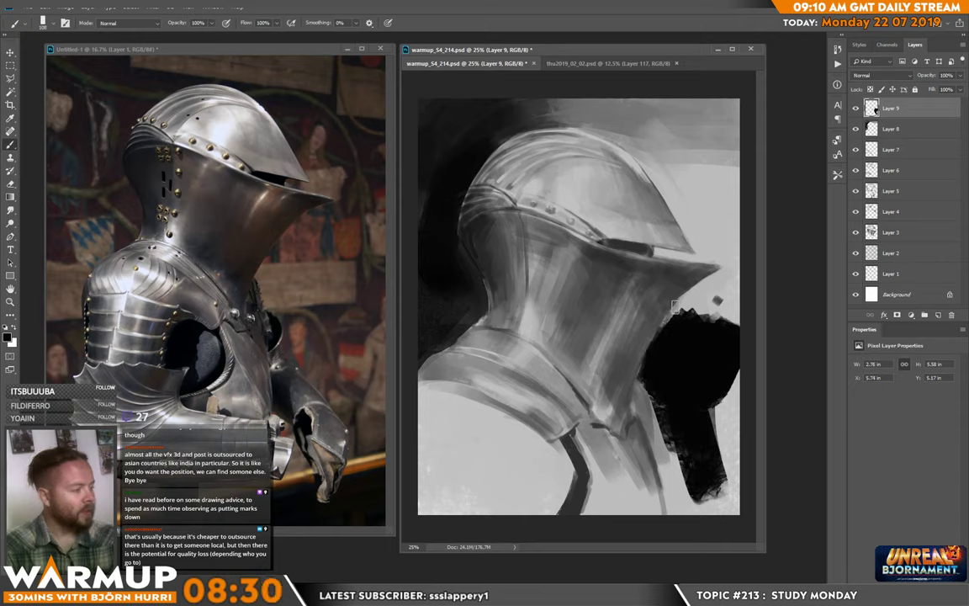
left_click_drag(692, 293, 729, 269)
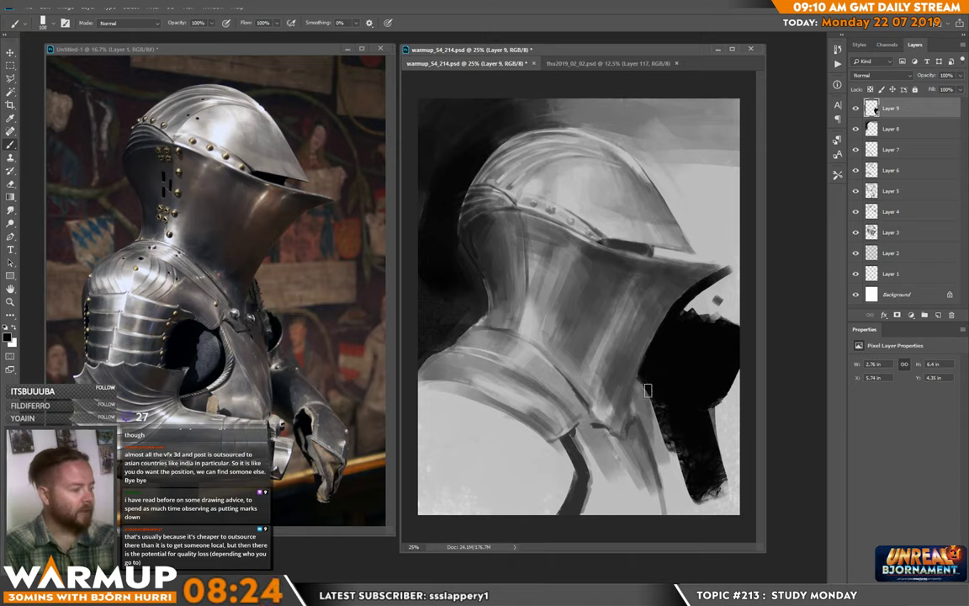
Paint dark grey strokes down the front edge of the chest beside the black background
left_click_drag(644, 397, 672, 497)
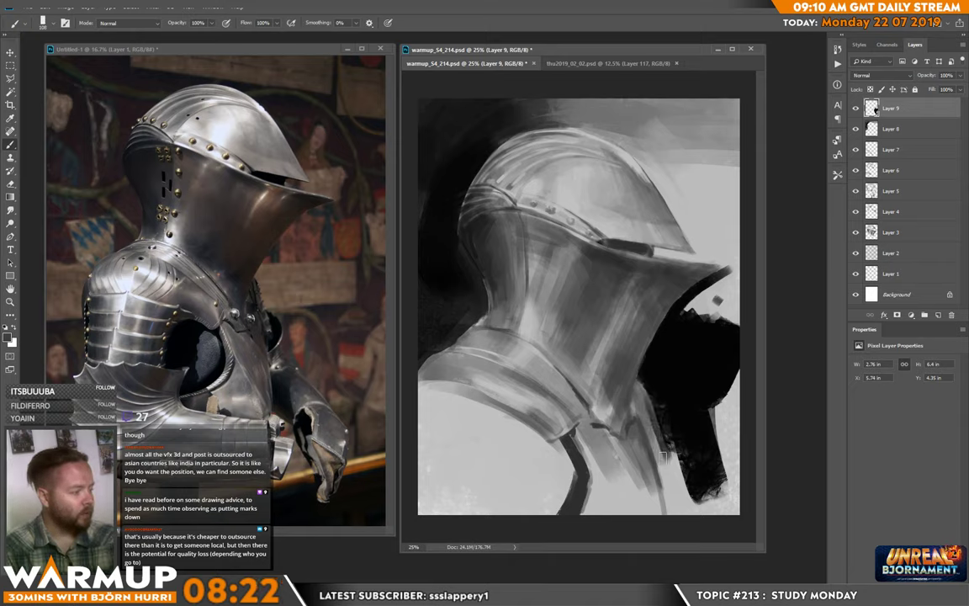
left_click_drag(653, 421, 669, 492)
left_click_drag(667, 436, 686, 496)
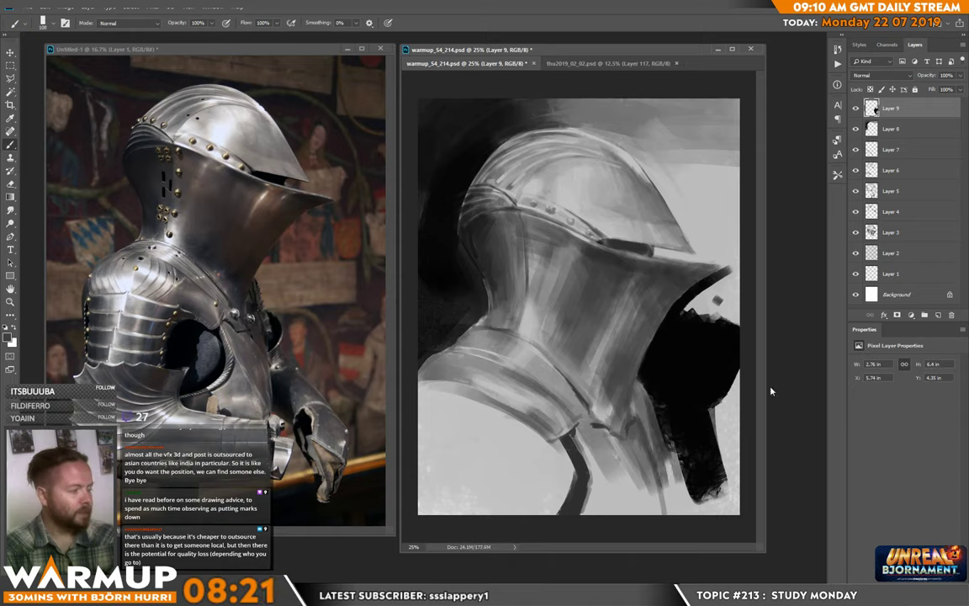
Fill the gap under the brim with sampled black and paint a black strip along the brim's upper edge from the visor slit
left_click(677, 325, "alt")
mouse_move(682, 322)
left_mouse_down()
mouse_move(763, 267)
mouse_move(686, 322)
mouse_move(745, 275)
mouse_move(700, 324)
mouse_move(732, 306)
left_mouse_up()
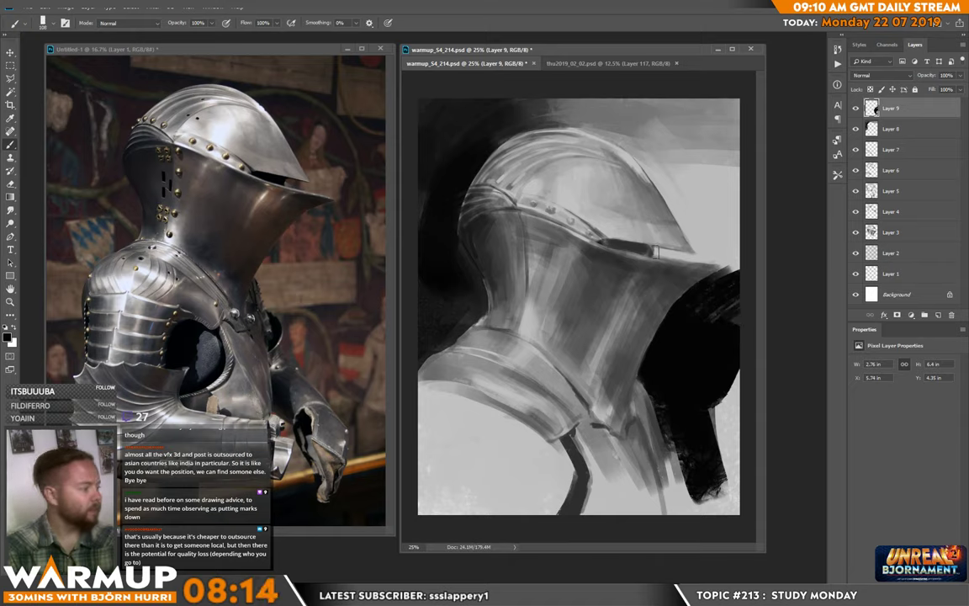
left_click_drag(659, 252, 739, 263)
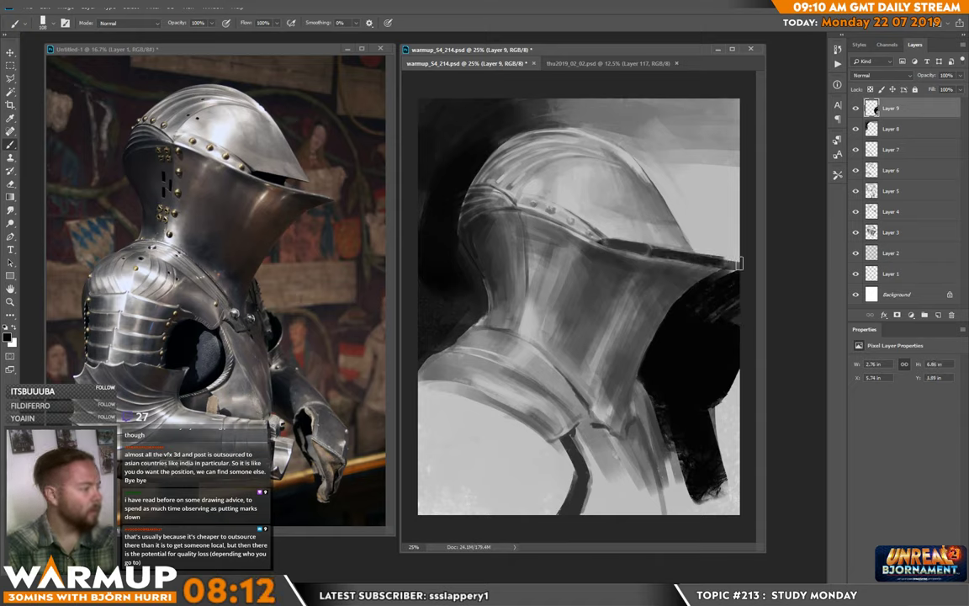
Refine the black strip above the brim from the visor slit to the canvas edge, resampling black and adjusting the brush size to 72 px
left_click_drag(598, 238, 804, 285)
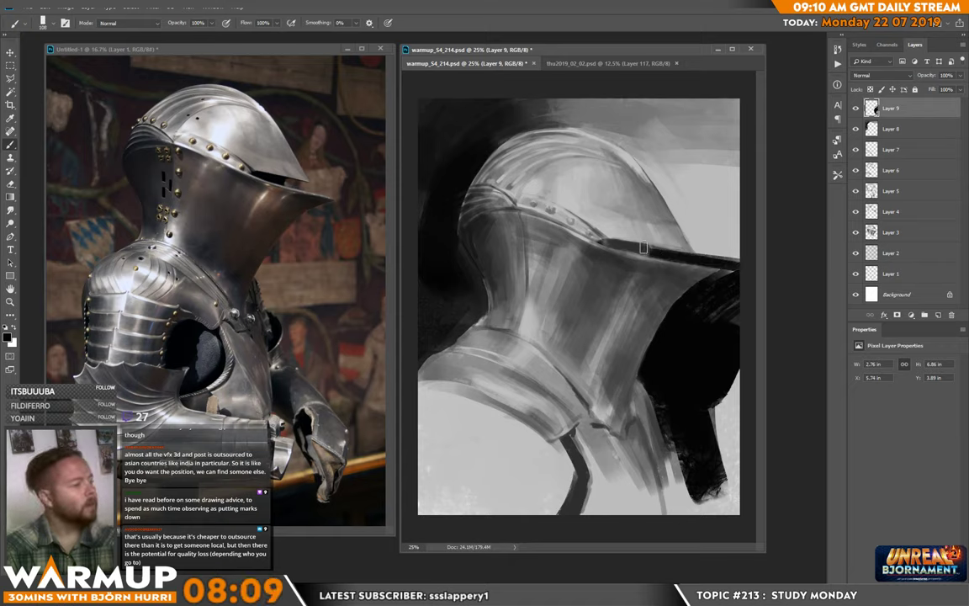
left_click_drag(633, 247, 716, 261)
right_click(699, 257)
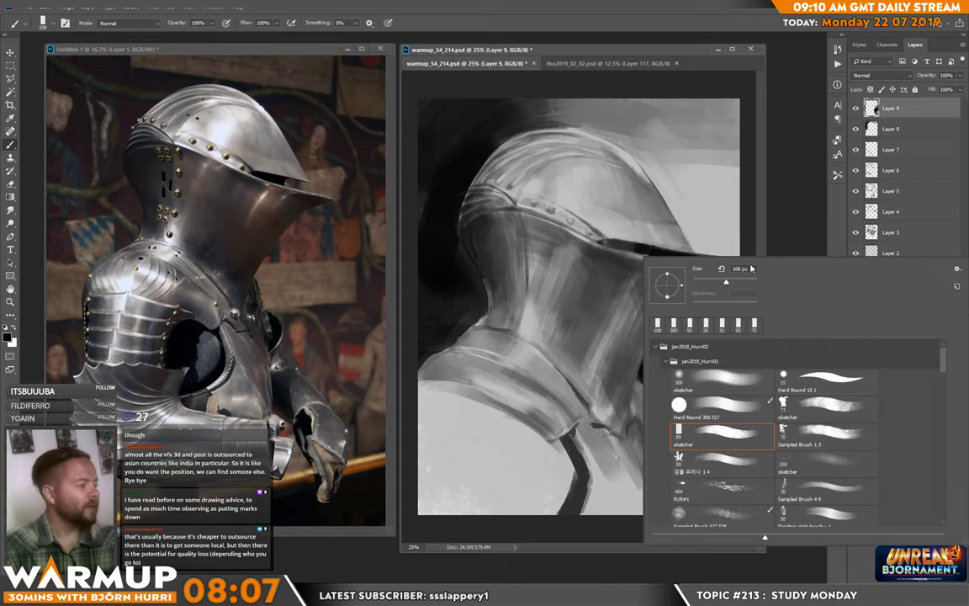
left_click(709, 282)
left_click(640, 245, "alt")
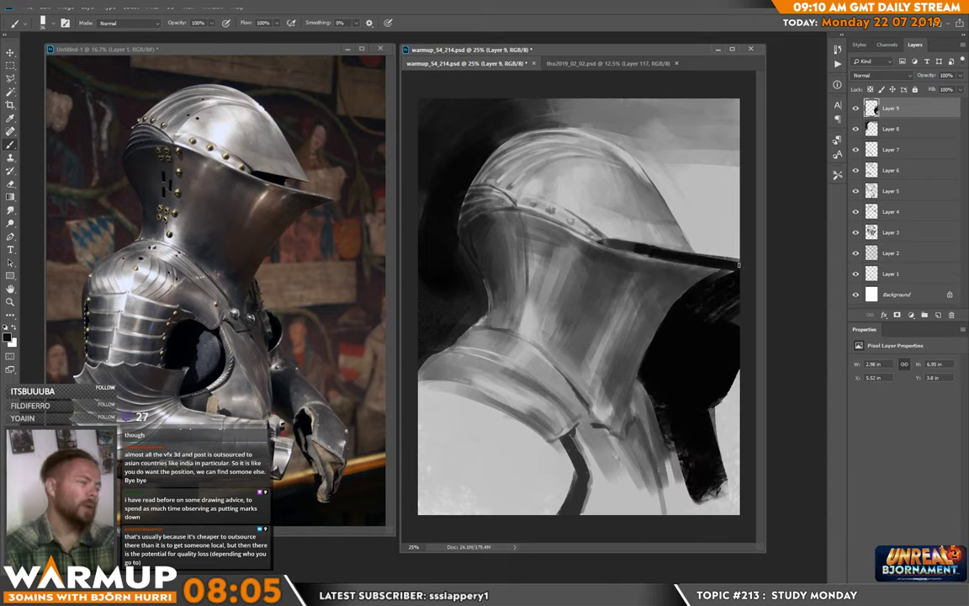
right_click(738, 265)
left_click(716, 292)
left_click(641, 249, "alt")
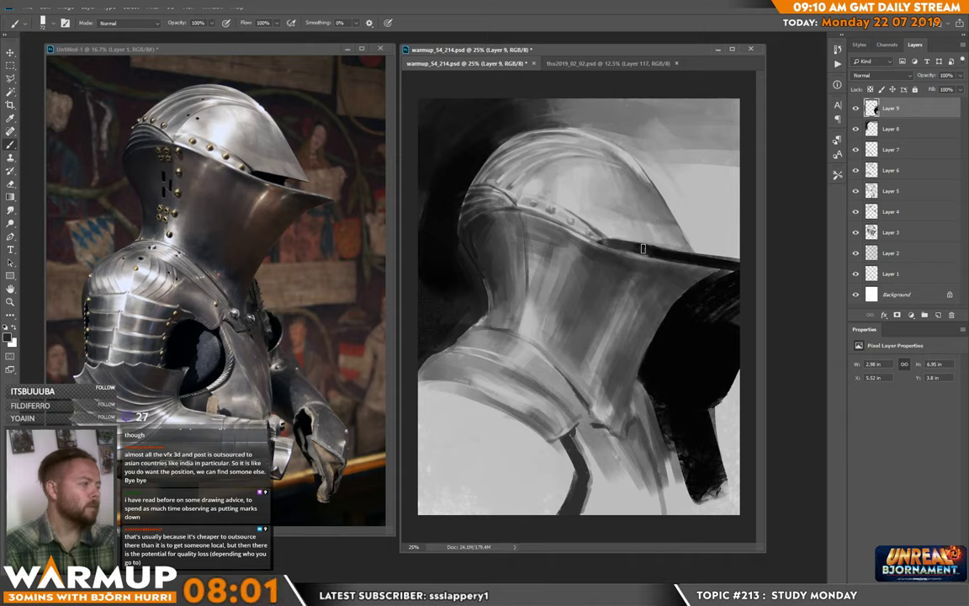
Erase along the black strip between the visor's lower edge and the brim to thin it
key("e")
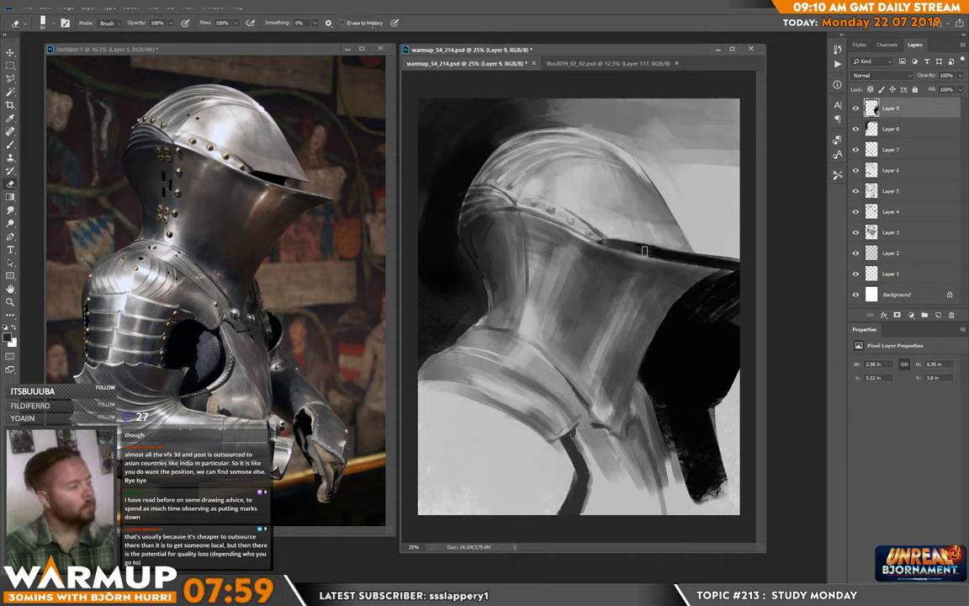
mouse_move(581, 225)
left_mouse_down()
mouse_move(648, 239)
mouse_move(658, 254)
mouse_move(706, 257)
left_mouse_up()
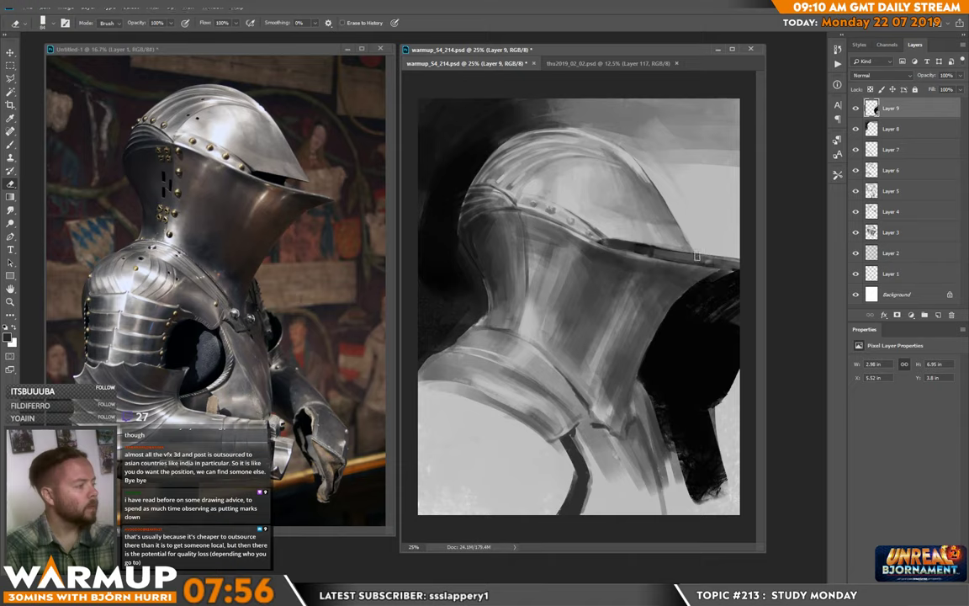
Paint the background in front of the visor with sampled mid-grey strokes, enlarging the brush to 187 px
key("b")
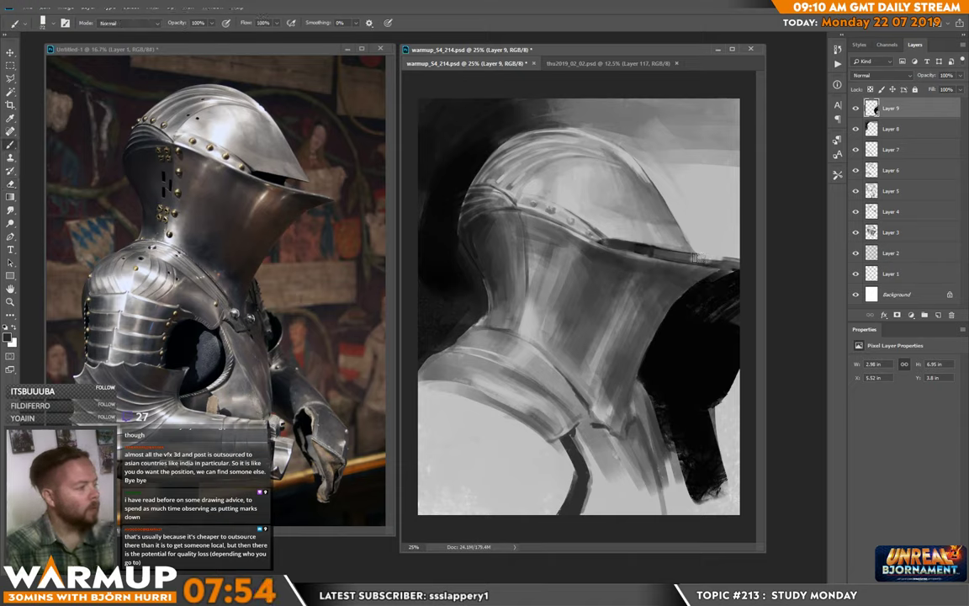
left_click(615, 232, "alt")
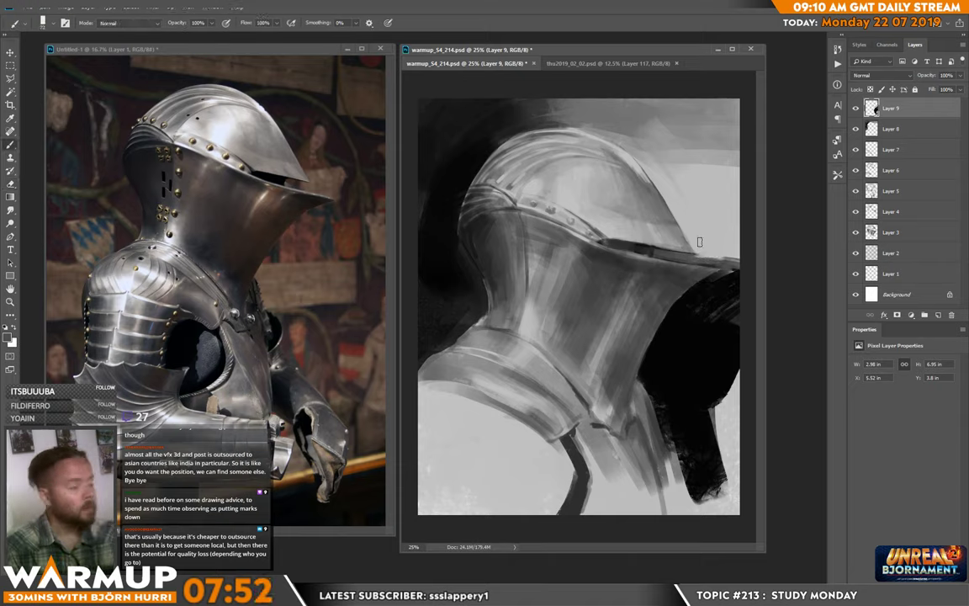
mouse_move(706, 258)
left_mouse_down()
mouse_move(686, 226)
mouse_move(727, 262)
mouse_move(739, 254)
mouse_move(730, 266)
mouse_move(703, 216)
mouse_move(709, 226)
mouse_move(684, 217)
left_mouse_up()
right_click(722, 251)
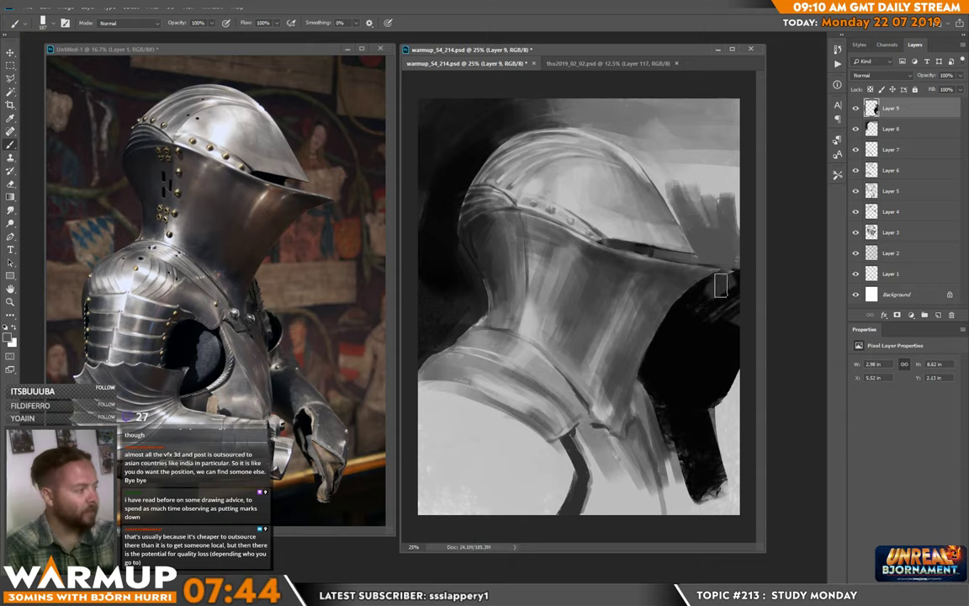
Break up the black background below the brim with dark grey strokes and sharpen the brim's underside with a 64 px brush and sampled black
mouse_move(721, 286)
left_mouse_down()
mouse_move(694, 299)
mouse_move(734, 274)
mouse_move(714, 339)
mouse_move(705, 291)
mouse_move(683, 319)
mouse_move(715, 289)
mouse_move(695, 296)
mouse_move(701, 288)
mouse_move(672, 322)
mouse_move(670, 346)
mouse_move(674, 353)
mouse_move(729, 322)
mouse_move(731, 340)
mouse_move(682, 312)
mouse_move(638, 388)
mouse_move(674, 329)
mouse_move(661, 403)
mouse_move(719, 341)
mouse_move(693, 433)
mouse_move(731, 350)
mouse_move(725, 413)
left_mouse_up()
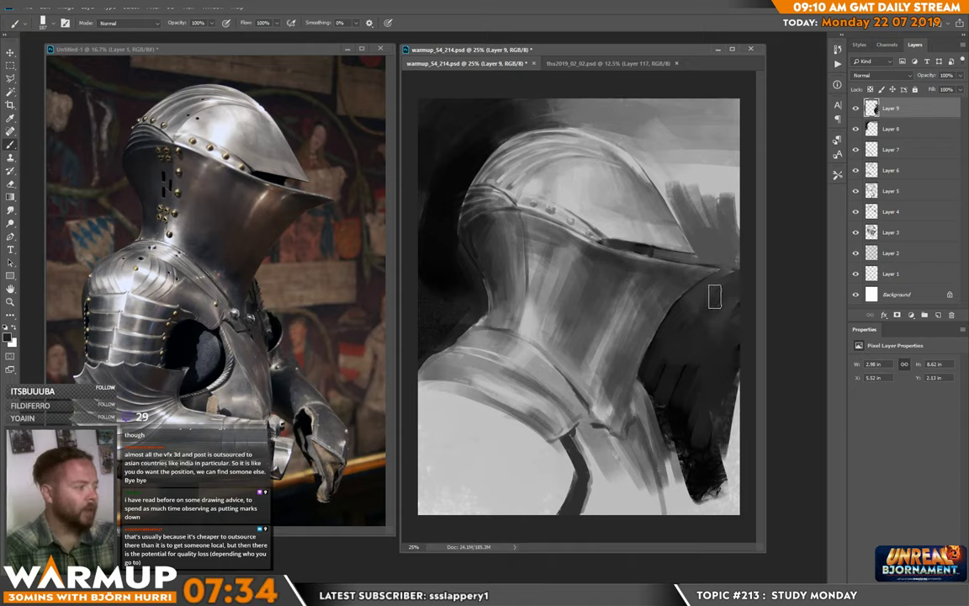
right_click(696, 310)
left_click(715, 343)
left_click(698, 284)
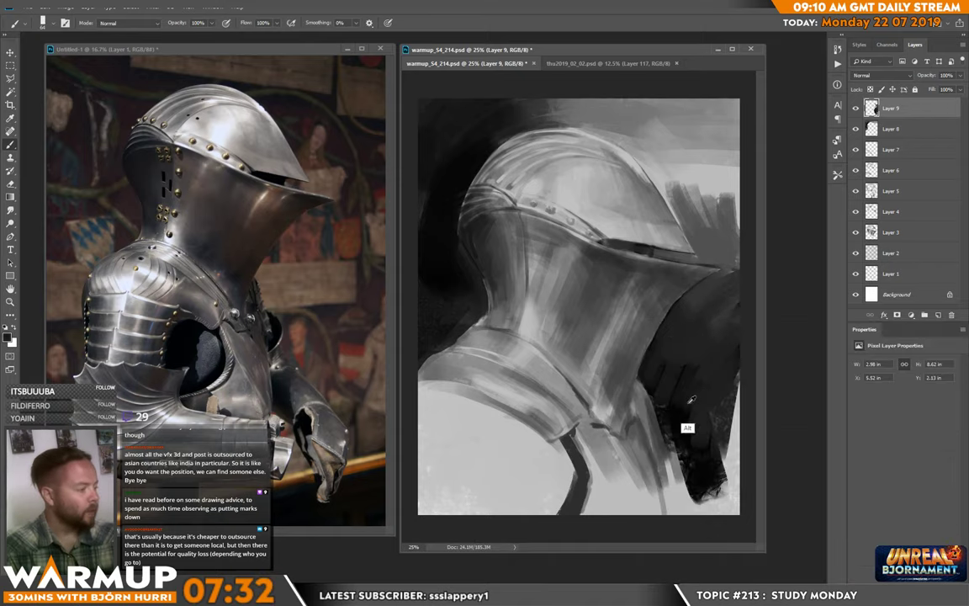
left_click(678, 448, "alt")
left_click(443, 252, "alt")
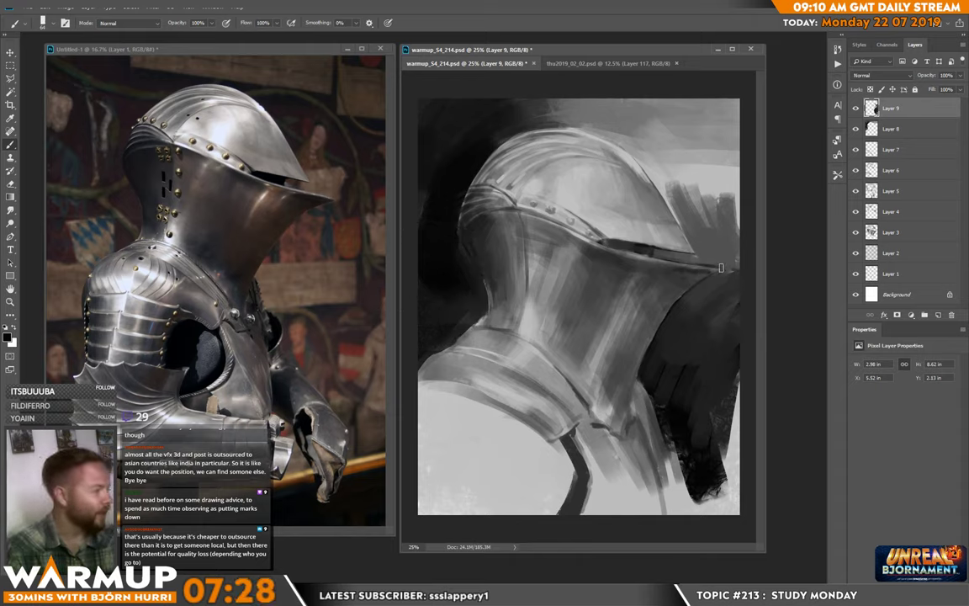
Add a new layer and darken the underside of the brim near its tip with sampled strokes from a 91 px brush
key("ctrl+shift+alt+n")
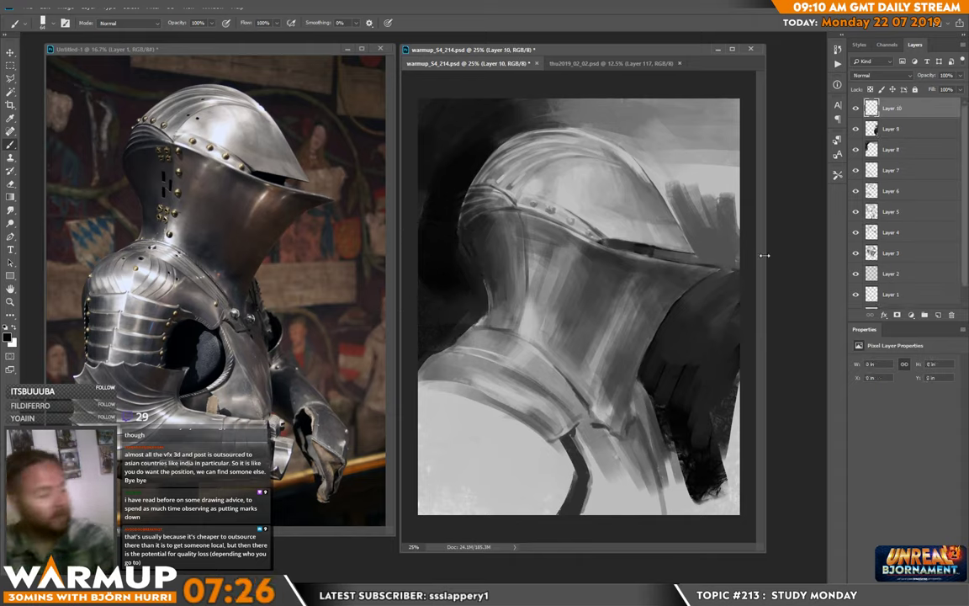
right_click(728, 324)
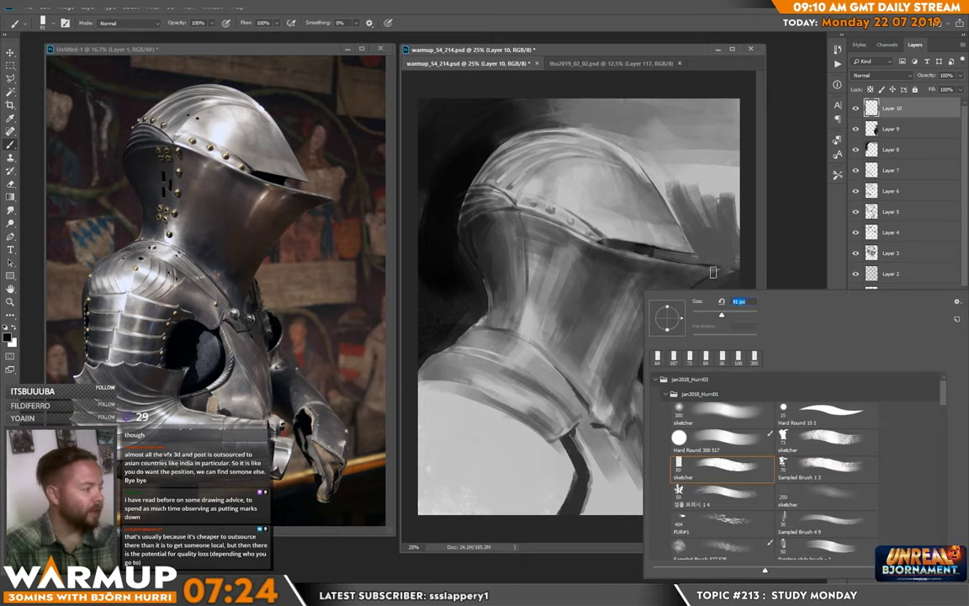
left_click_drag(704, 274, 669, 305)
left_click(698, 271, "alt")
left_click_drag(699, 271, 669, 298)
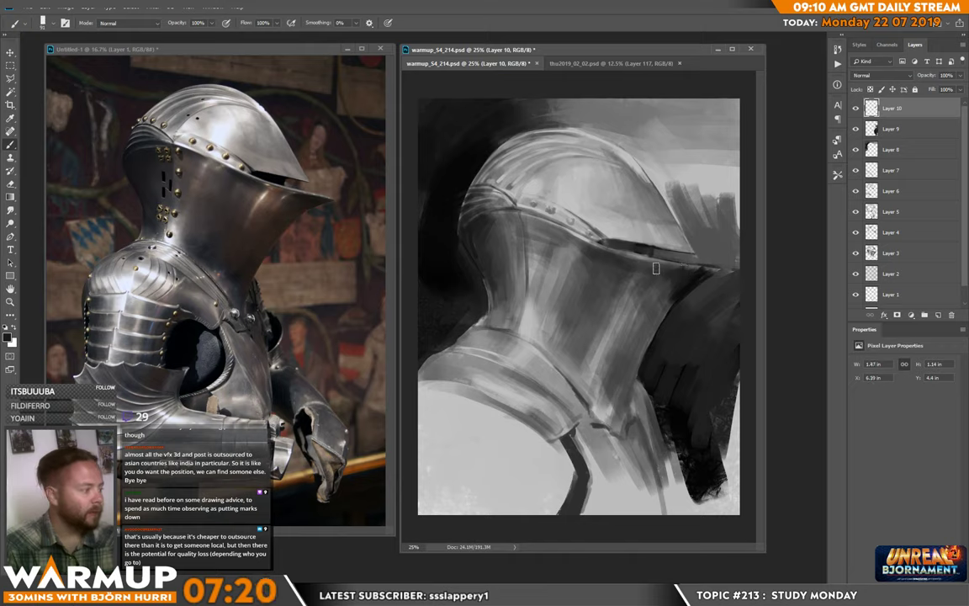
mouse_move(723, 267)
left_mouse_down()
mouse_move(646, 270)
mouse_move(707, 276)
mouse_move(692, 255)
mouse_move(654, 270)
left_mouse_up()
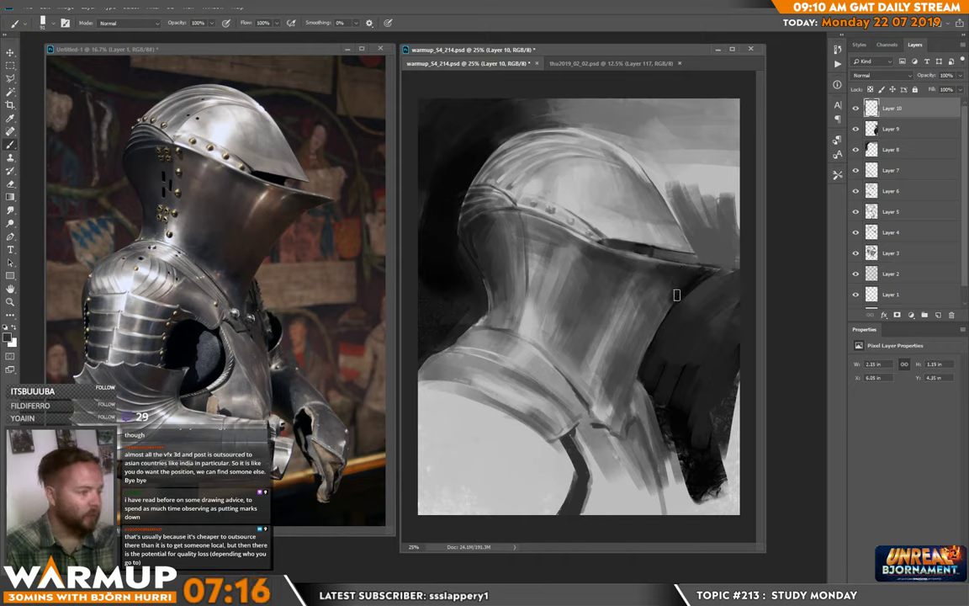
mouse_move(681, 290)
left_mouse_down()
mouse_move(667, 305)
mouse_move(688, 309)
mouse_move(738, 273)
mouse_move(649, 340)
left_mouse_up()
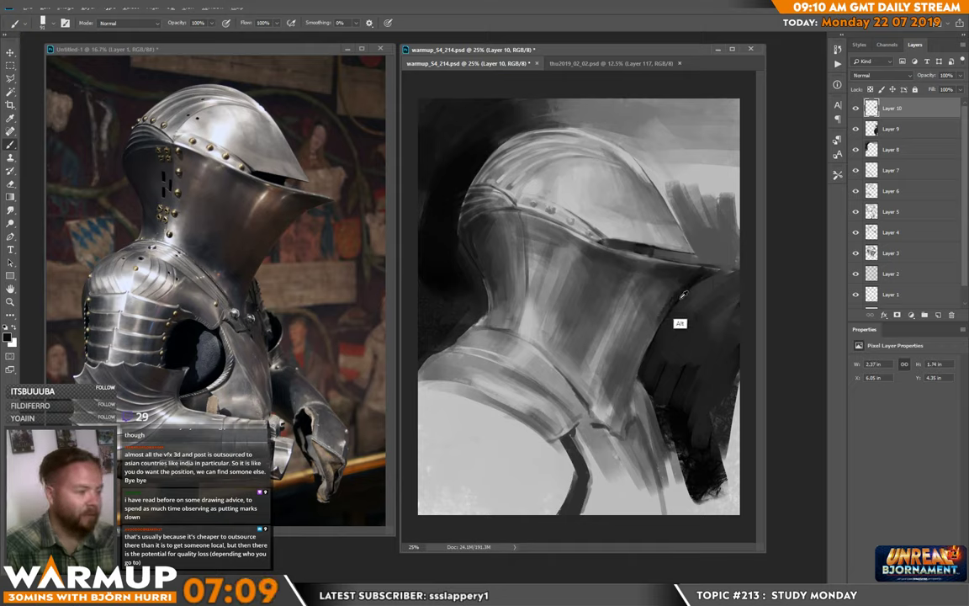
Shade the front edge of the chin guard from below the brim down to the neck base with sampled grey strokes
left_click(662, 301, "alt")
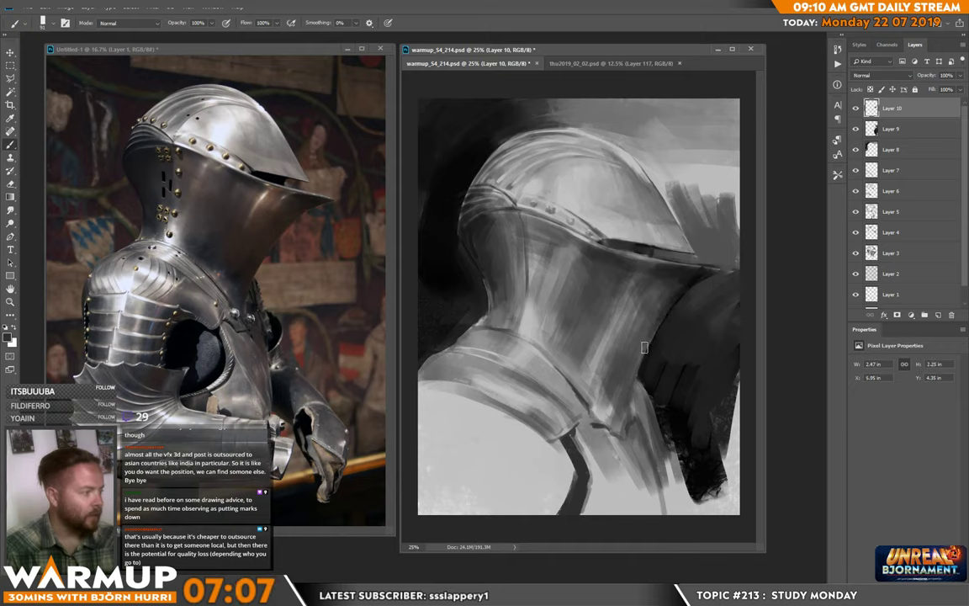
left_click(659, 309, "alt")
left_click_drag(658, 313, 627, 394)
left_click(673, 302, "alt")
mouse_move(639, 341)
left_mouse_down()
mouse_move(614, 400)
mouse_move(621, 391)
left_mouse_up()
left_click(628, 375, "alt")
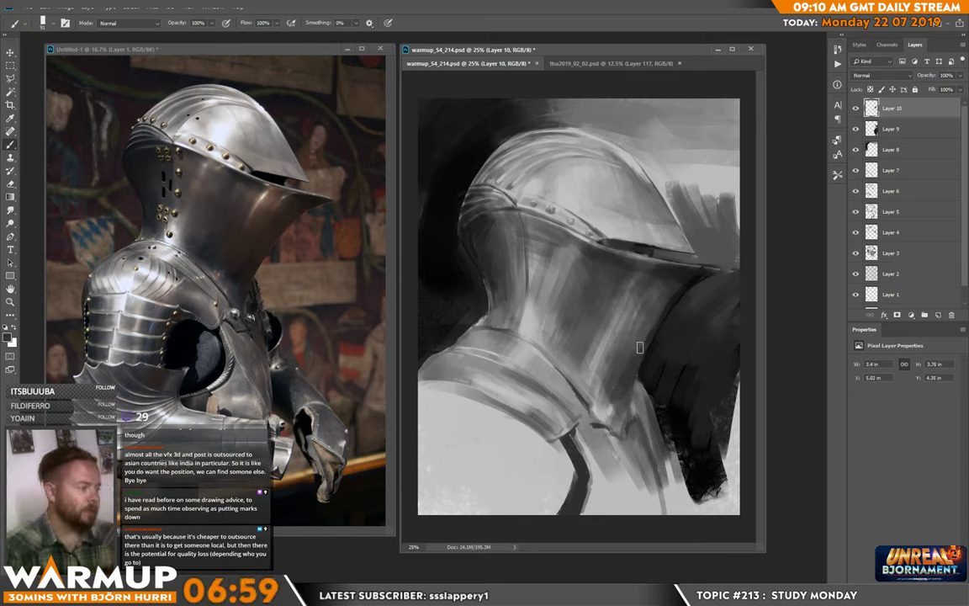
left_click_drag(640, 348, 615, 391)
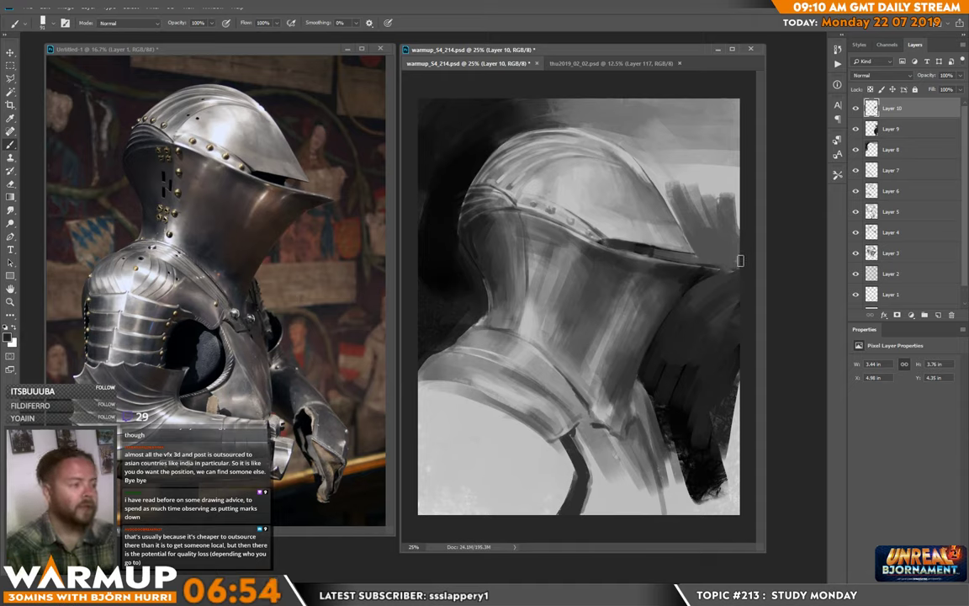
Paint a sampled light grey edge along the front part of the brim with a 45 px brush
right_click(741, 286)
right_click(675, 284)
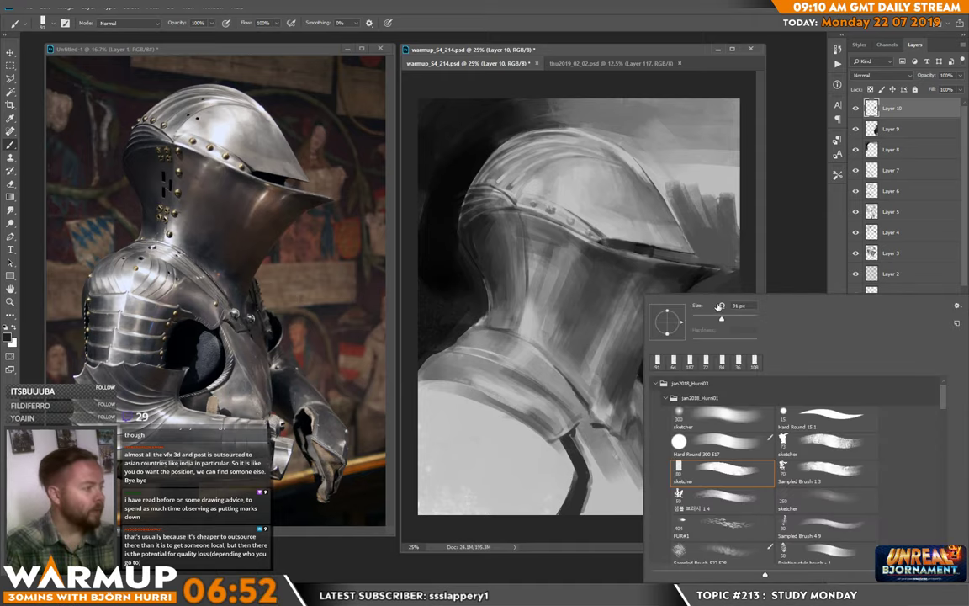
left_click(715, 318)
left_click(656, 225, "alt")
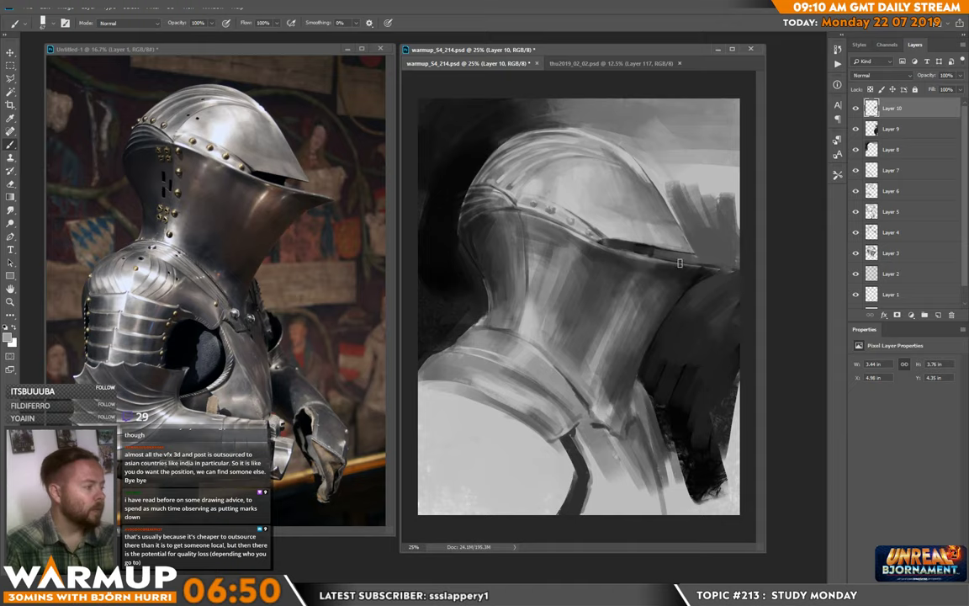
right_click(680, 265)
key("Escape")
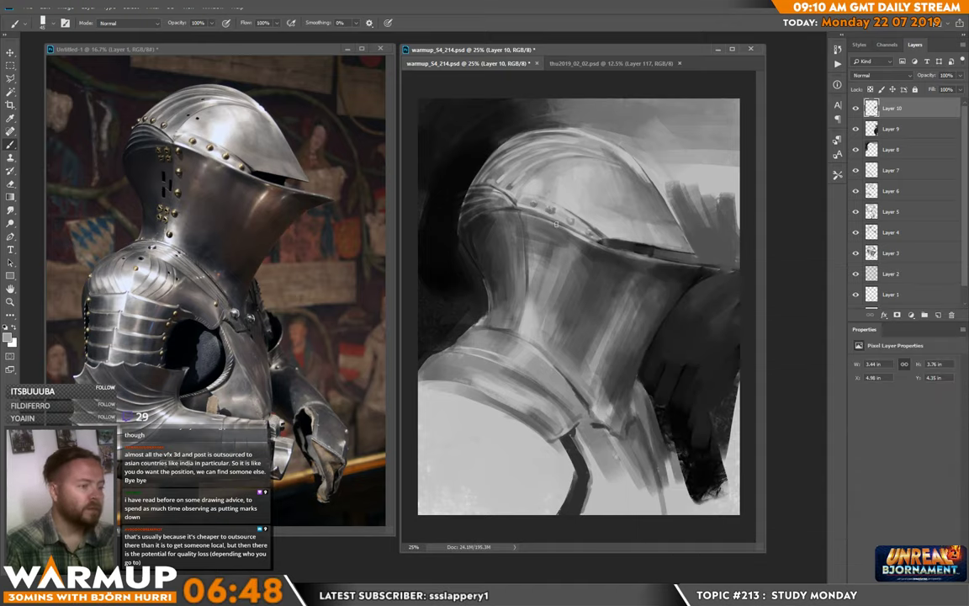
left_click_drag(658, 261, 697, 266)
left_click(705, 268, "alt")
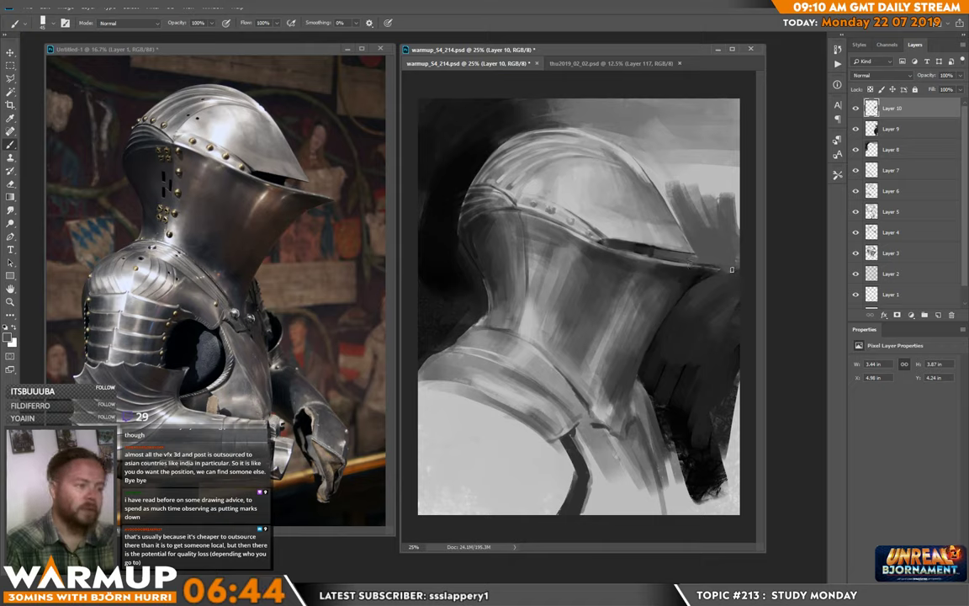
Paint sampled dark strokes below the brim and the riveted edge, back toward the rear of the helmet
left_click(597, 246, "alt")
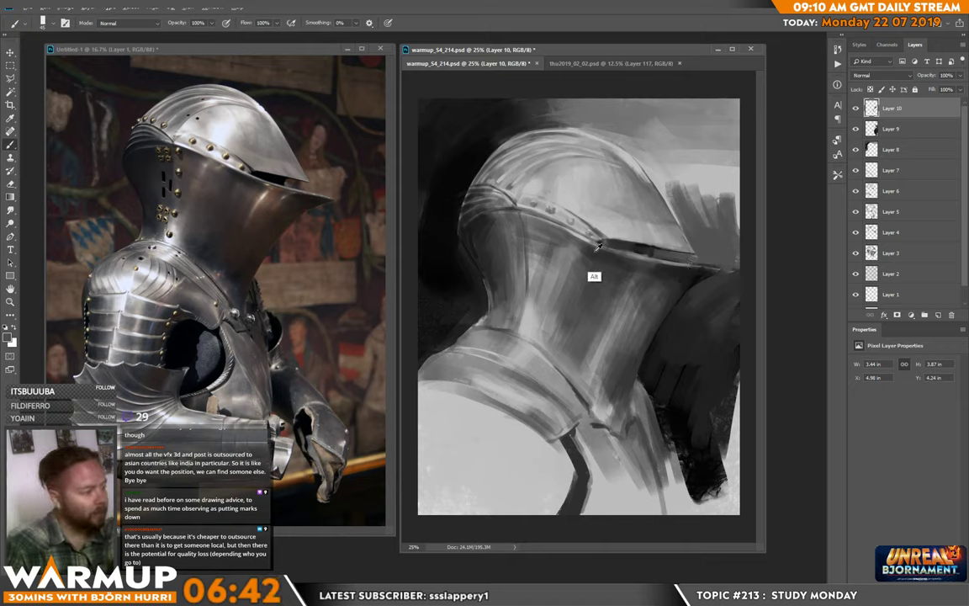
left_click(692, 271, "alt")
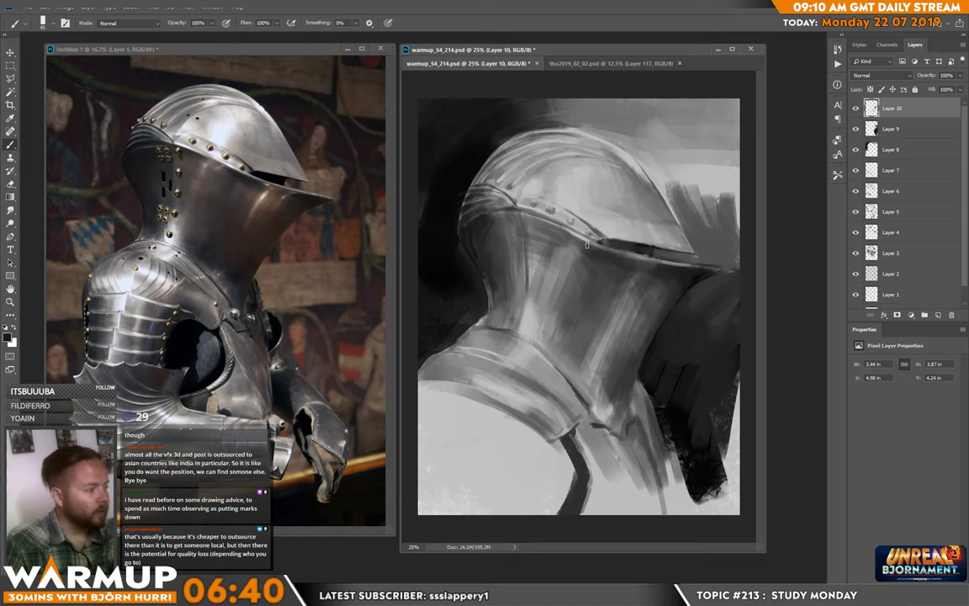
left_click_drag(587, 245, 610, 254)
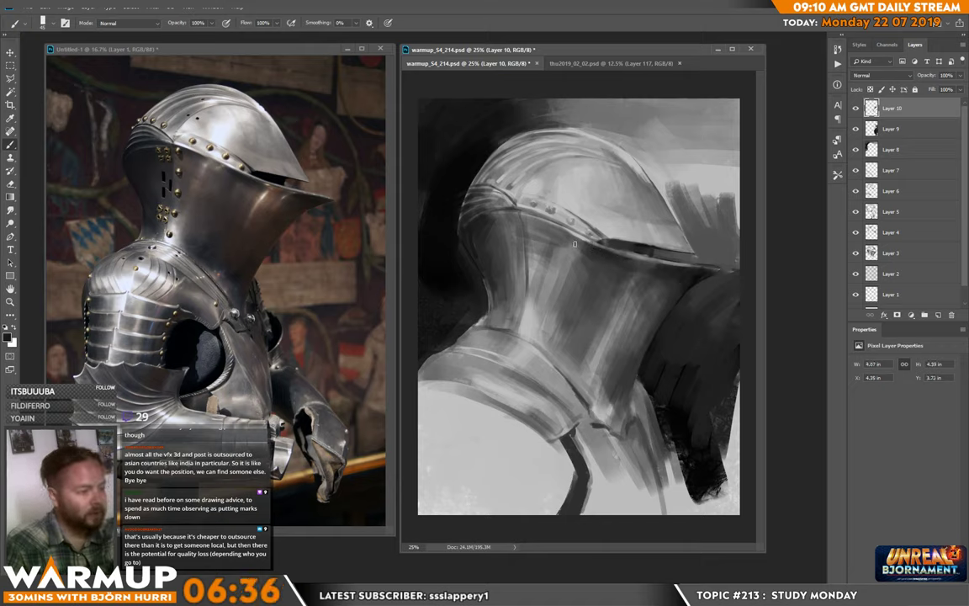
left_click_drag(514, 212, 531, 225)
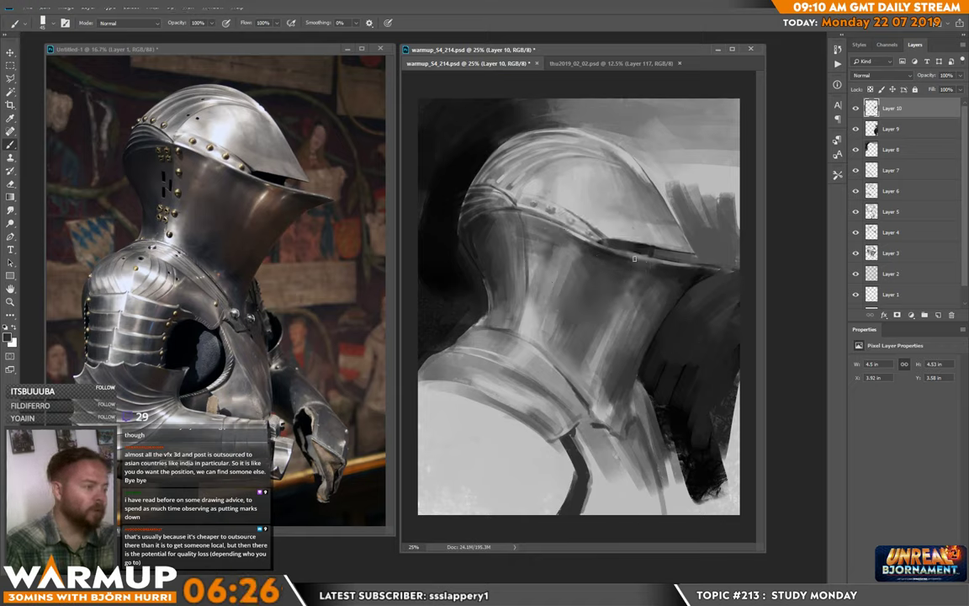
Touch up the brim's edge below the visor slit with sampled greys and a 26 px brush
key("alt")
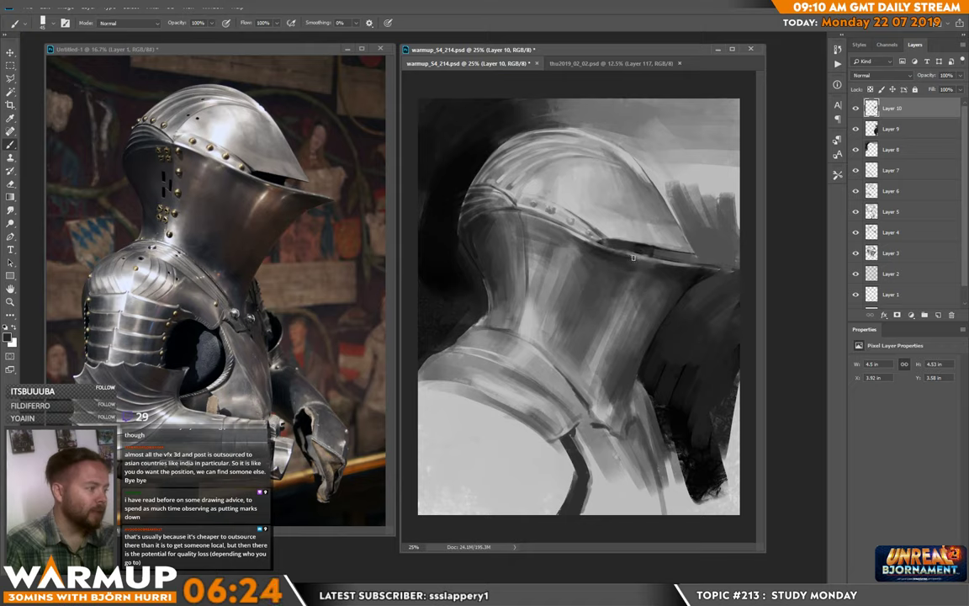
left_click(620, 255, "alt")
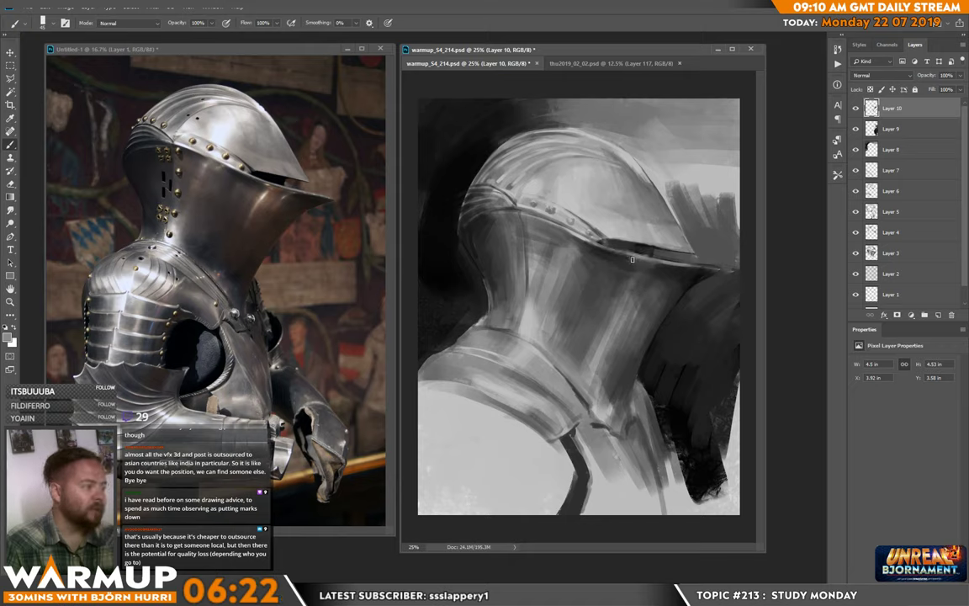
right_click(646, 266)
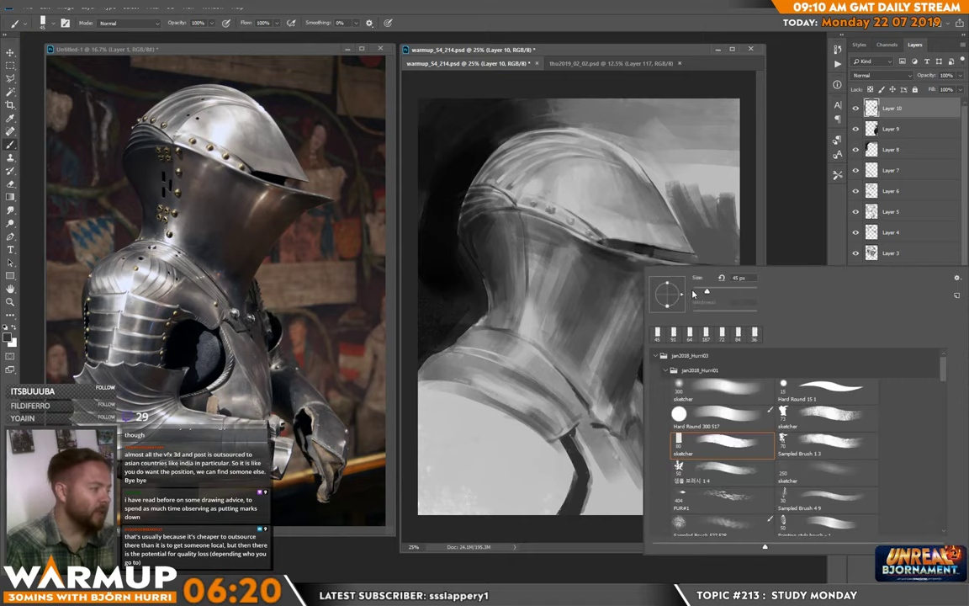
left_click(699, 291)
left_click(625, 256)
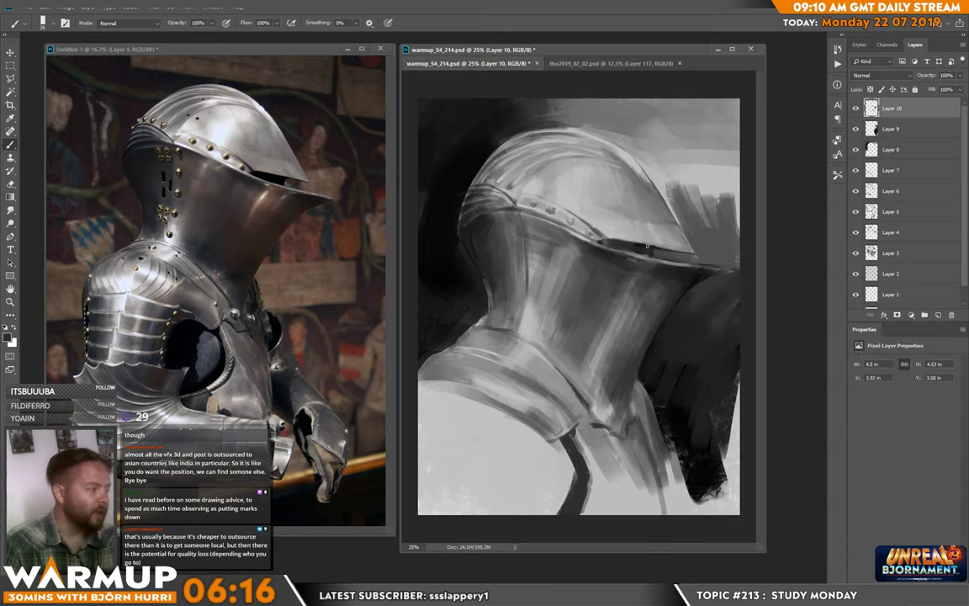
Add a new layer and paint a light highlight streak down the front of the chin guard with a 51 px brush
left_click(936, 314)
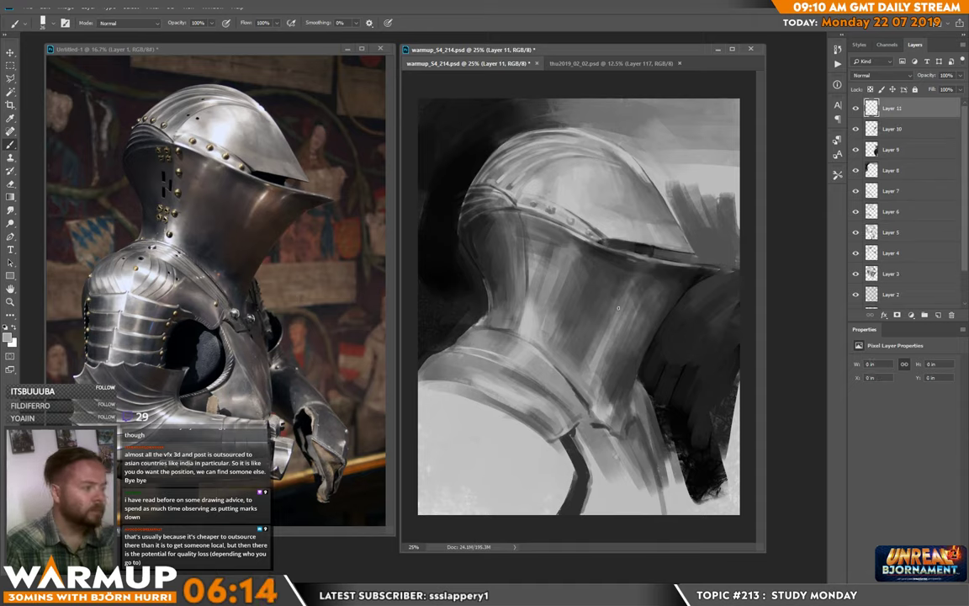
right_click(639, 277)
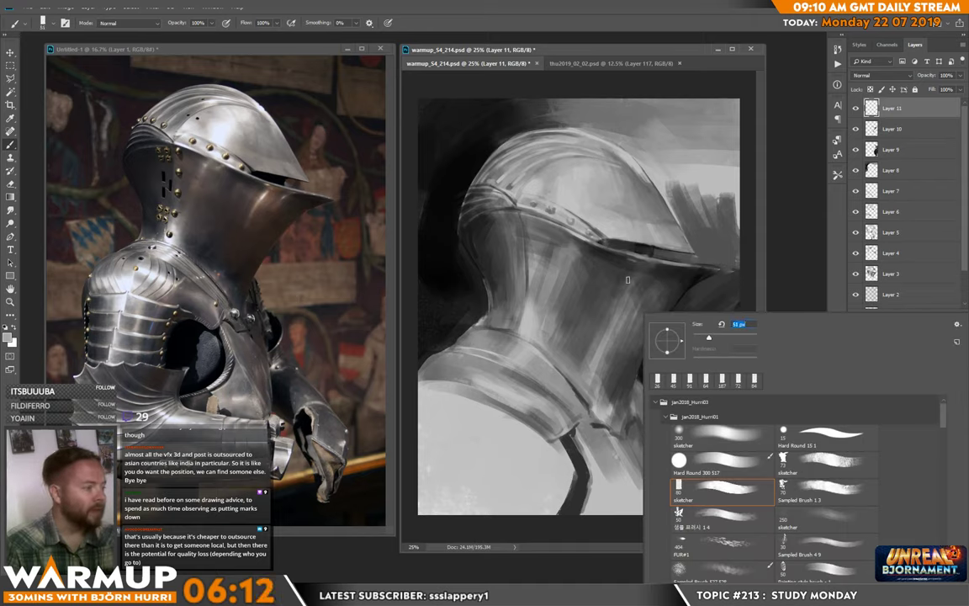
left_click(629, 282)
left_click_drag(633, 275, 606, 344)
left_click(621, 316, "alt")
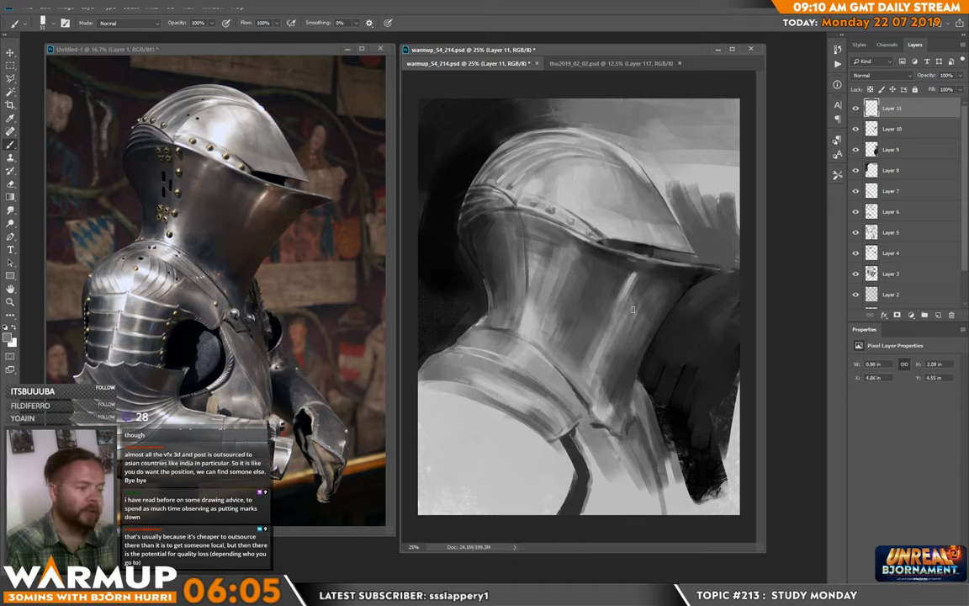
Paint sampled dark grey strokes down the front and lower chin guard with a 124 px brush
right_click(628, 313)
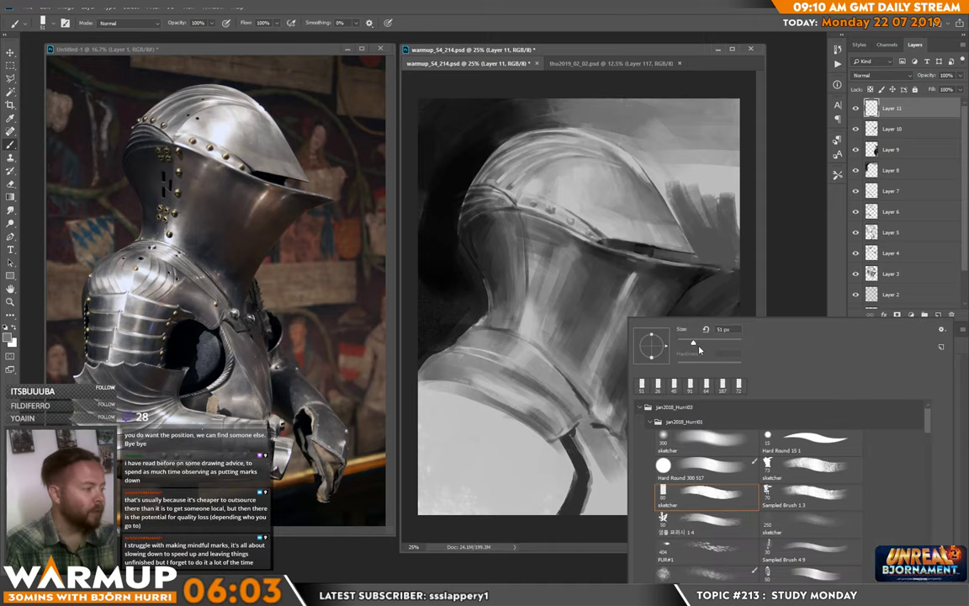
left_click(610, 372, "alt")
left_click_drag(612, 347, 591, 378)
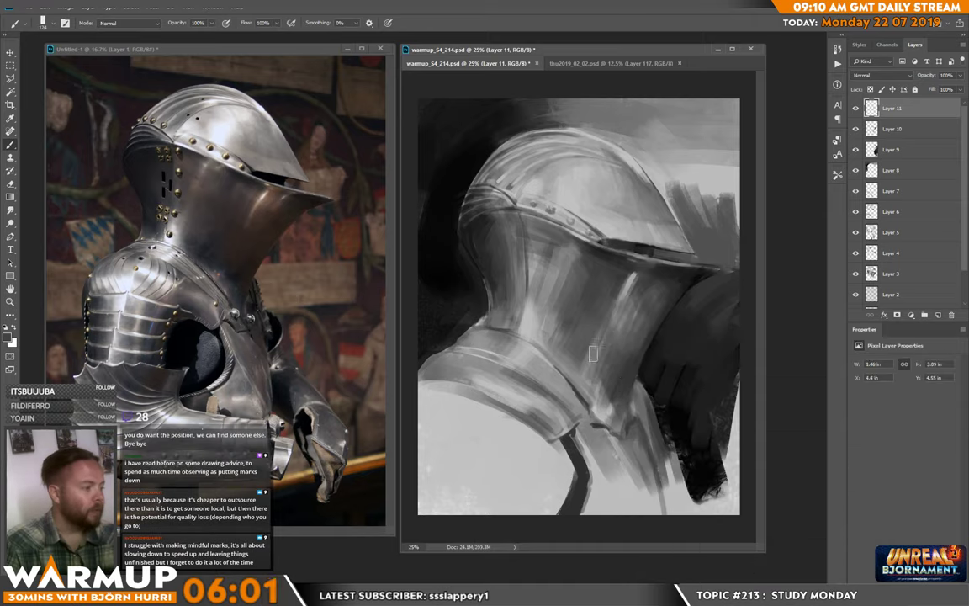
left_click_drag(539, 336, 535, 294)
left_click_drag(599, 350, 596, 370)
mouse_move(620, 316)
left_mouse_down()
mouse_move(605, 371)
mouse_move(649, 320)
left_mouse_up()
left_click(628, 365, "alt")
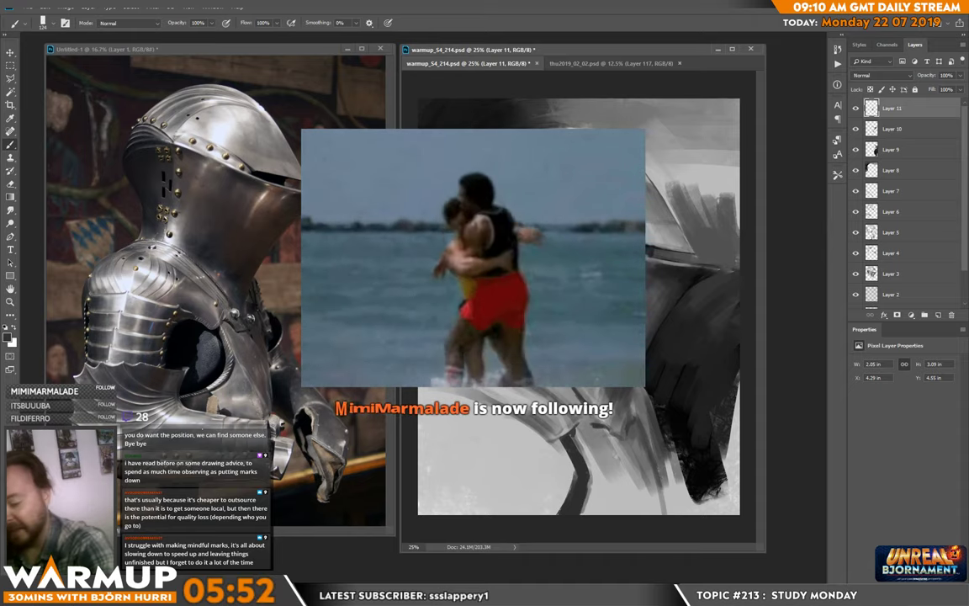
Add a new layer and shade the lower middle and rear of the chin guard with sampled greys
key("ctrl+shift+alt+n")
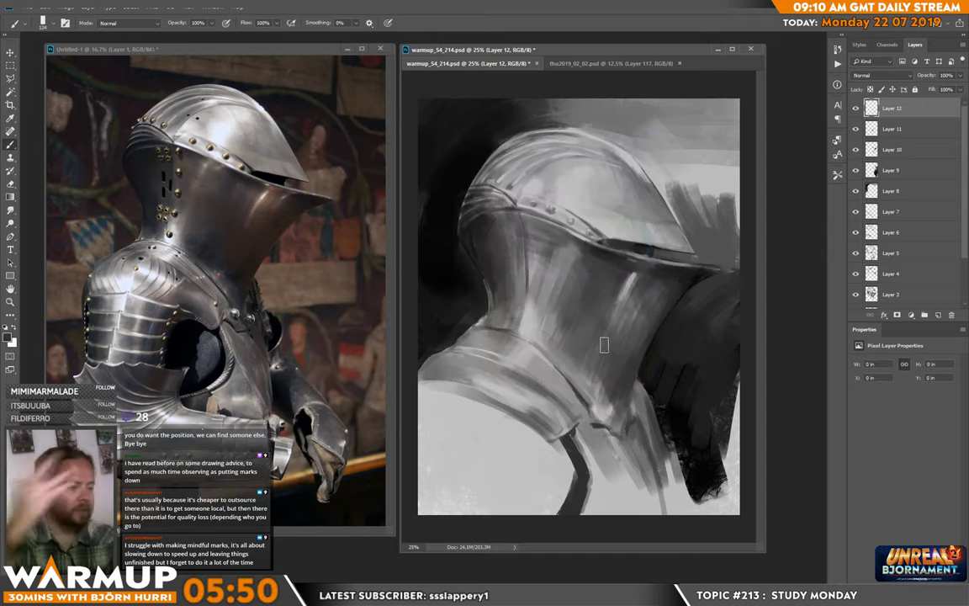
mouse_move(567, 344)
left_mouse_down()
mouse_move(551, 338)
mouse_move(584, 366)
mouse_move(573, 340)
mouse_move(582, 334)
mouse_move(545, 338)
left_mouse_up()
left_click(585, 379, "alt")
left_click_drag(502, 311, 484, 289)
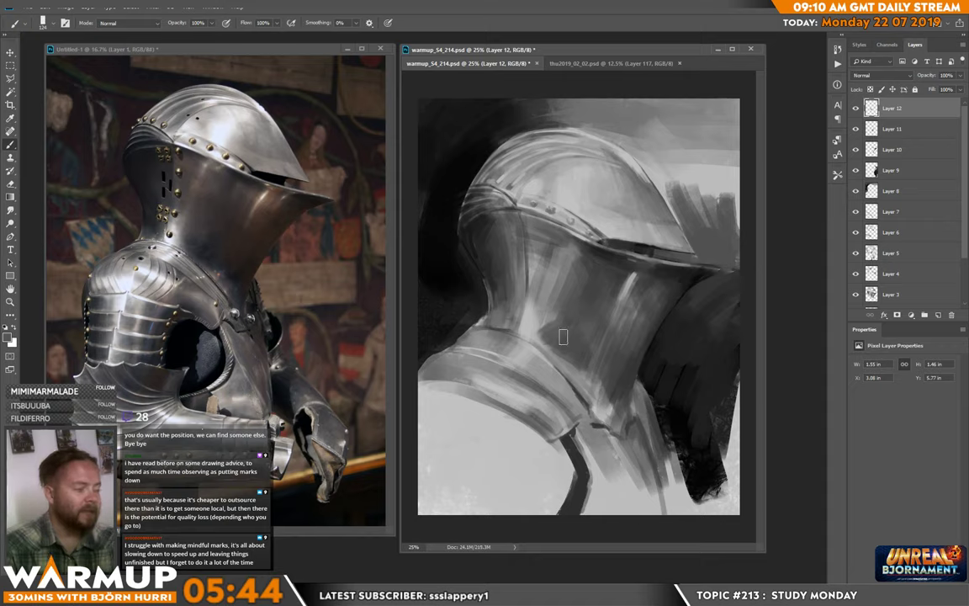
left_click_drag(551, 349, 546, 320)
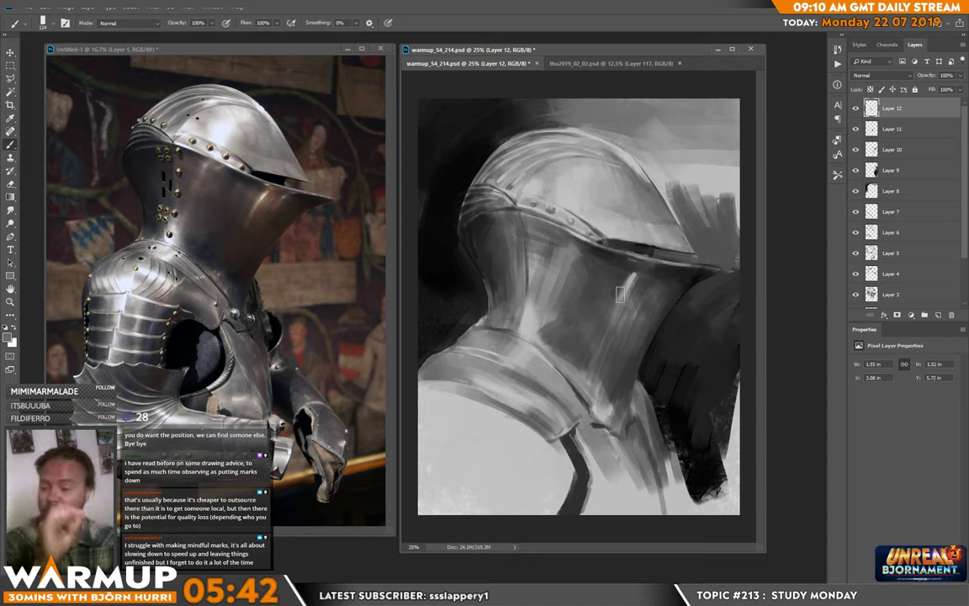
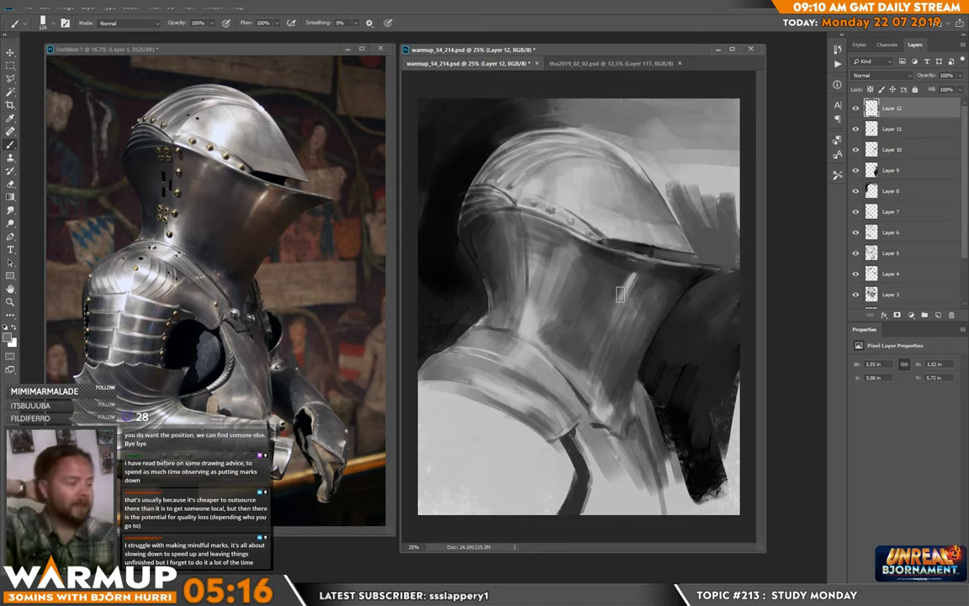
Darken the middle and lower front of the chin guard using dark tones sampled from the background and the guard
left_click(680, 392, "alt")
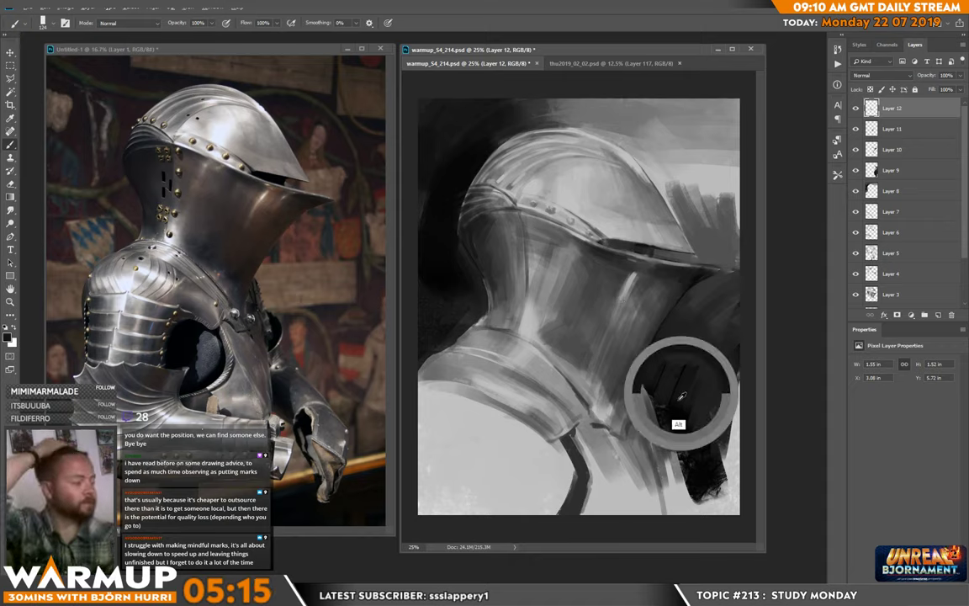
mouse_move(573, 346)
left_mouse_down()
mouse_move(586, 337)
mouse_move(587, 363)
mouse_move(559, 338)
mouse_move(586, 318)
mouse_move(577, 344)
mouse_move(603, 318)
mouse_move(562, 335)
mouse_move(595, 324)
left_mouse_up()
left_click(582, 351, "alt")
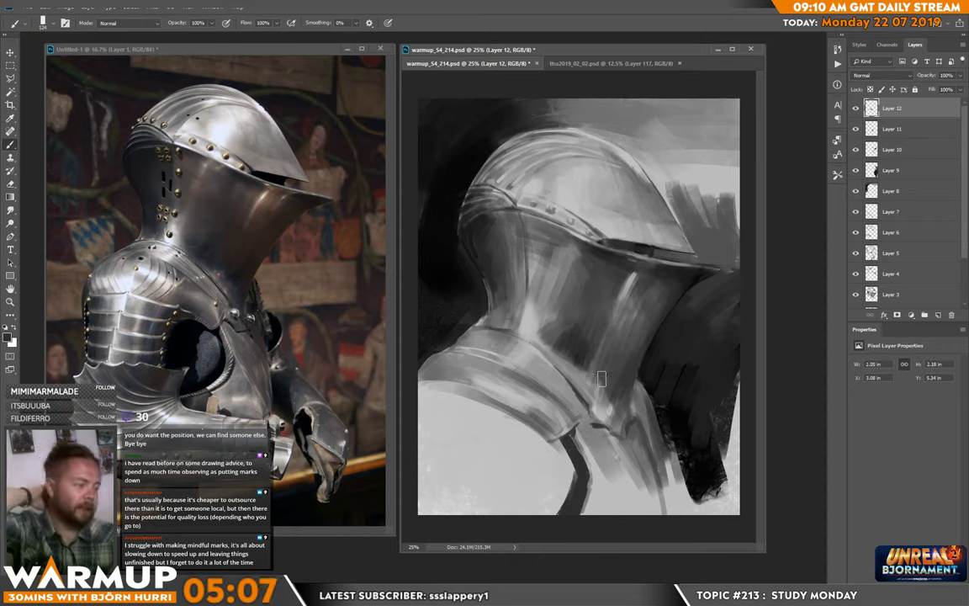
left_click(655, 379, "alt")
left_click_drag(608, 364, 617, 380)
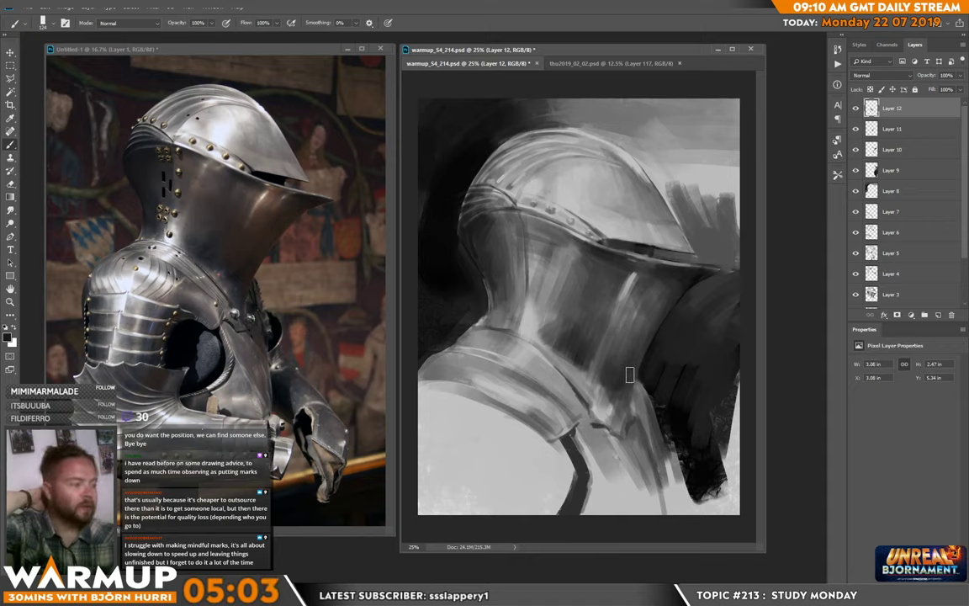
left_click_drag(644, 340, 610, 381)
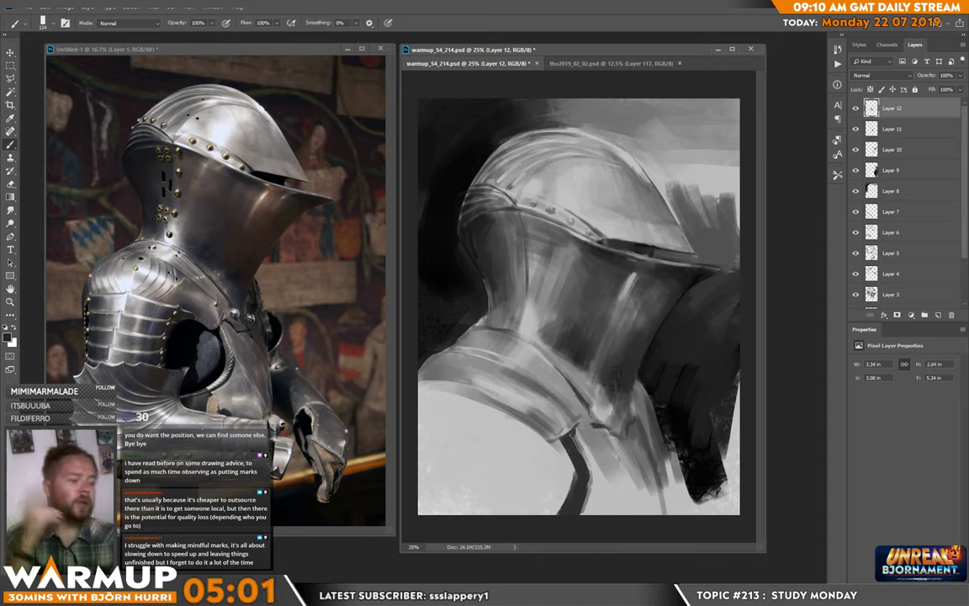
Shade the pointed lower tip of the chin guard above the chest plate with sampled dark greys
mouse_move(611, 389)
left_mouse_down()
mouse_move(632, 444)
mouse_move(608, 420)
mouse_move(622, 428)
left_mouse_up()
left_click(616, 407, "alt")
left_click(629, 385, "alt")
left_click(617, 382, "alt")
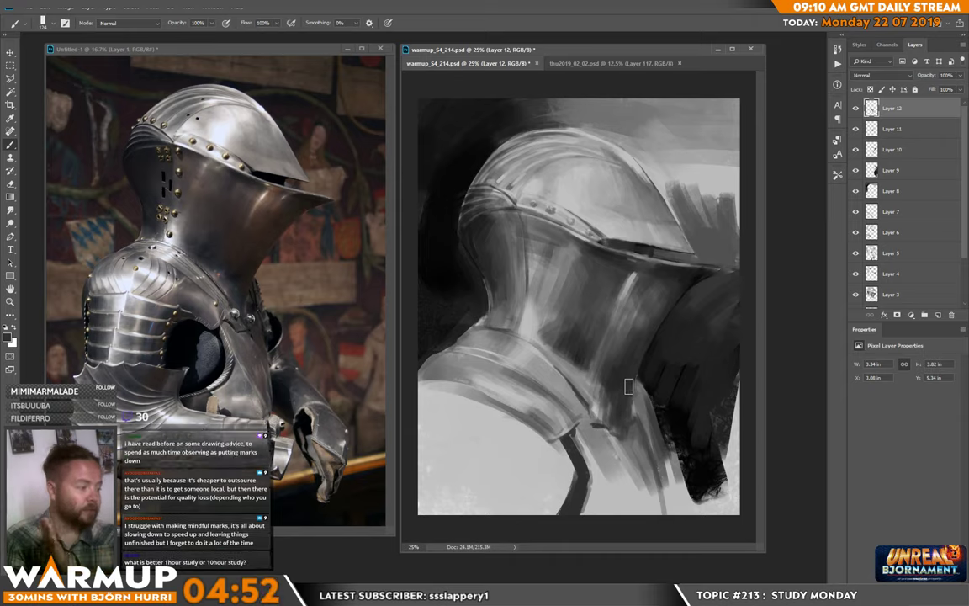
left_click_drag(628, 387, 620, 416)
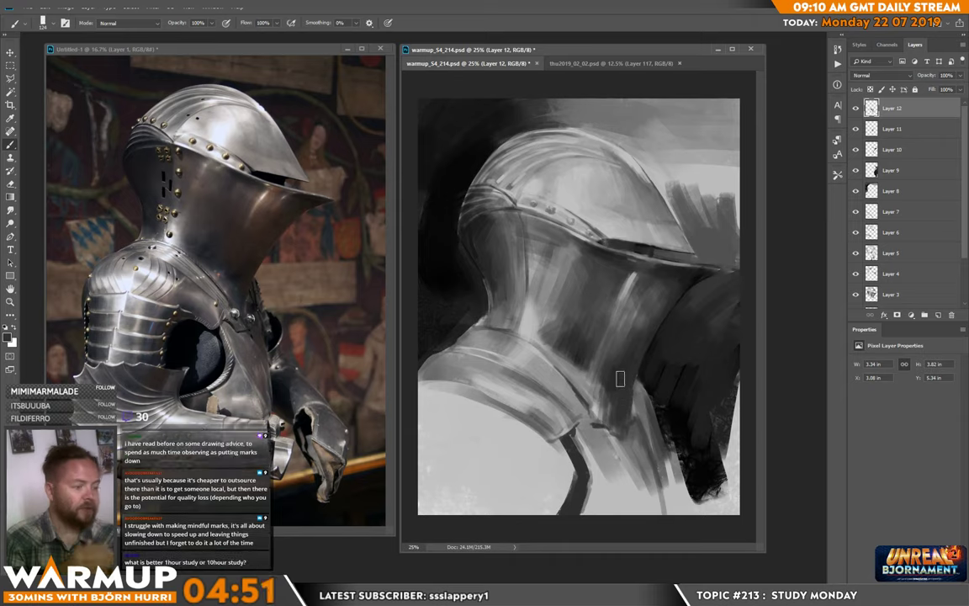
Blend the lower rear of the neck guard into its darker middle with sampled mid greys
left_click(571, 359, "alt")
left_click_drag(518, 348, 503, 325)
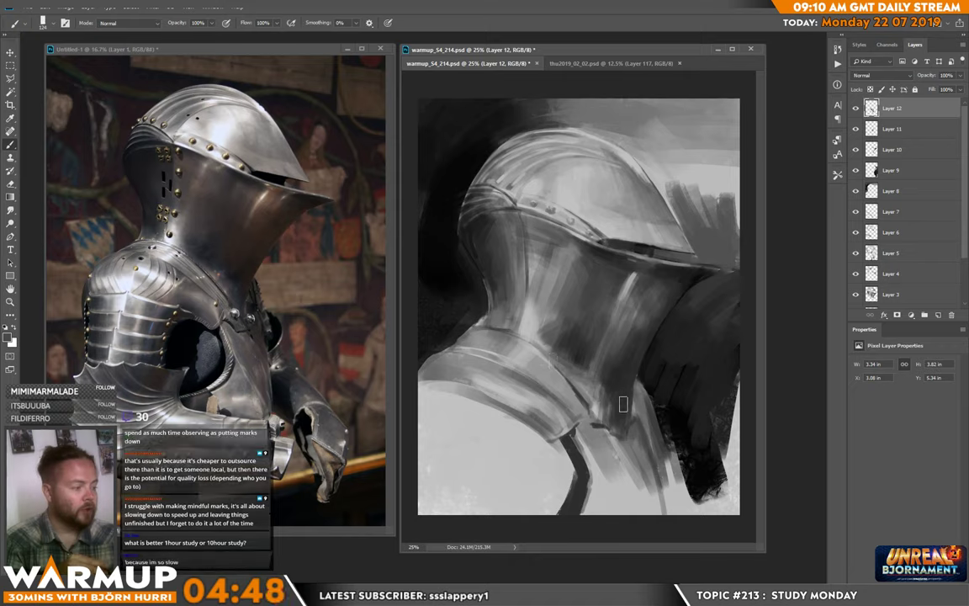
left_click(608, 391, "alt")
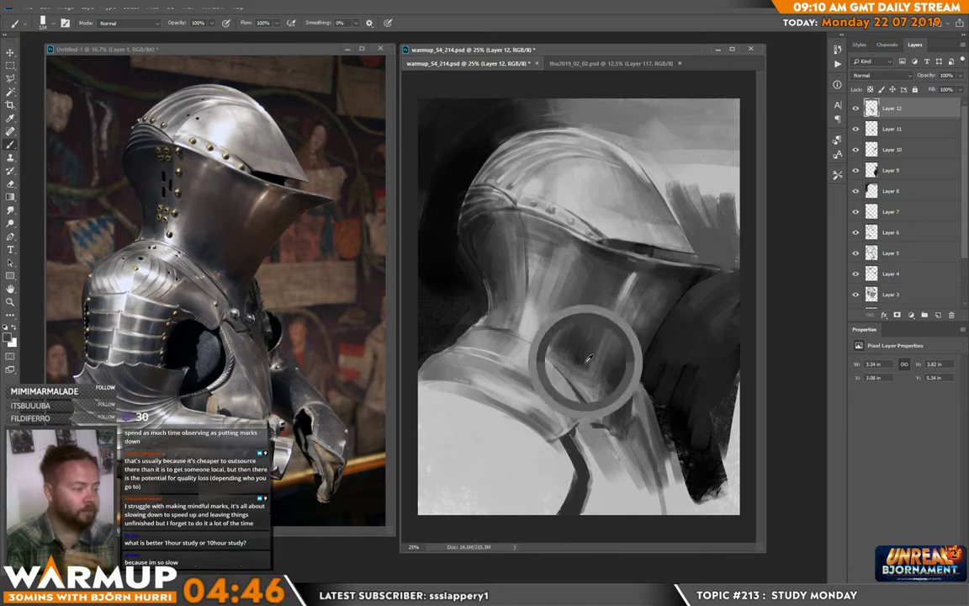
left_click(500, 308, "alt")
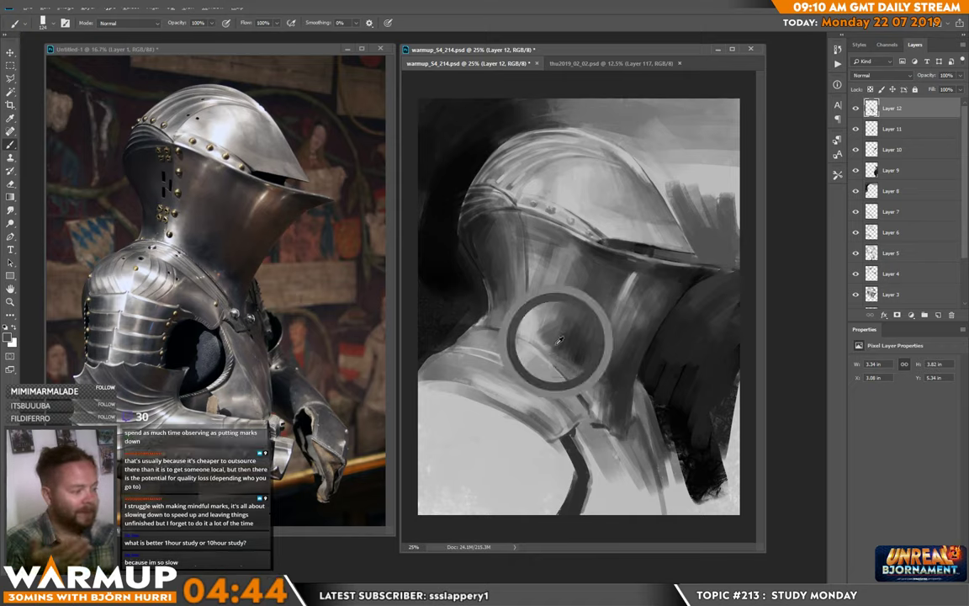
left_click(489, 294, "alt")
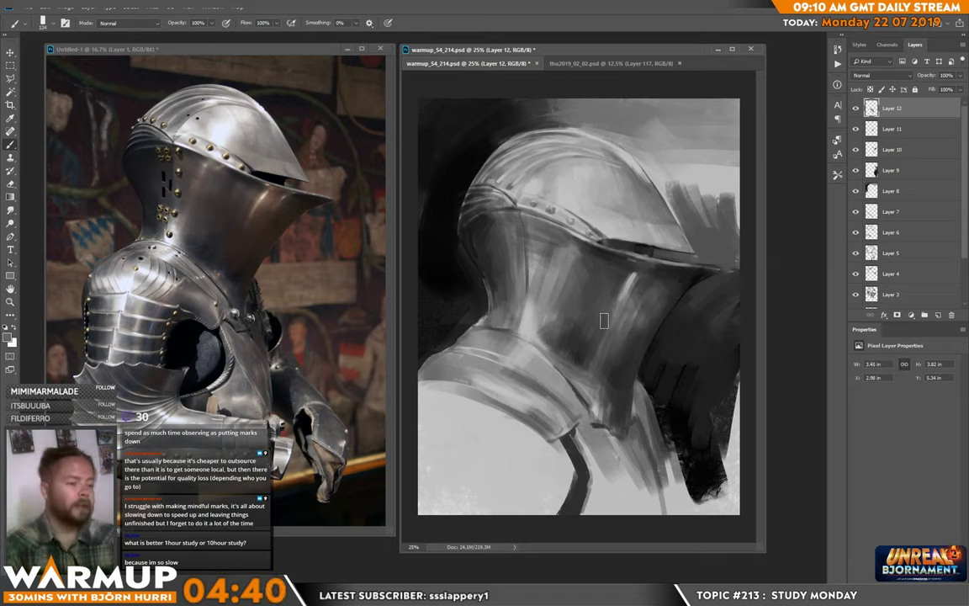
Switch to white and paint a highlight at the base of the neck guard with an 83 px brush, undoing the first oversized dab
key("d")
key("x")
left_click_drag(524, 327, 526, 316)
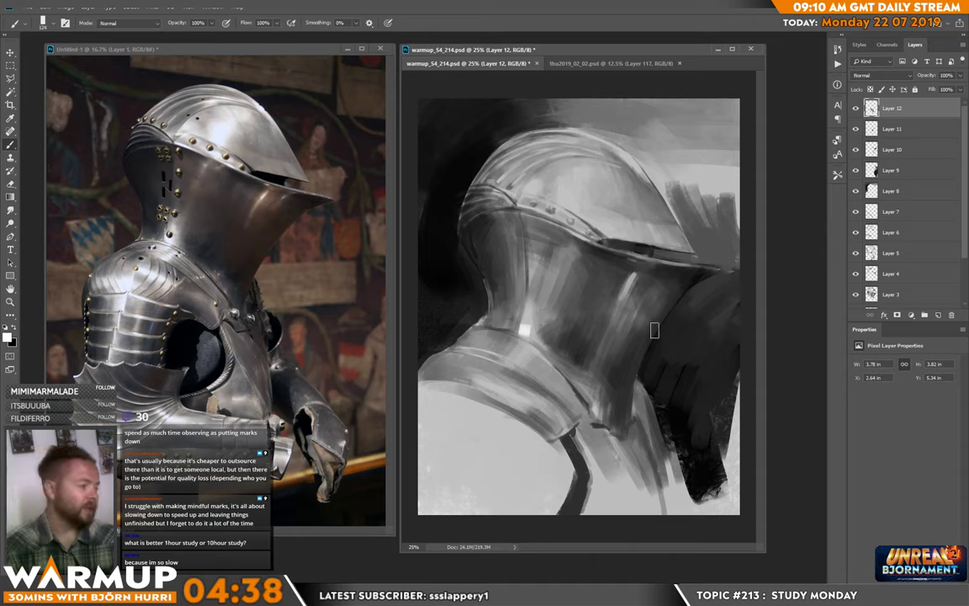
key("ctrl+z")
right_click(548, 318)
left_click(631, 344)
key("Return")
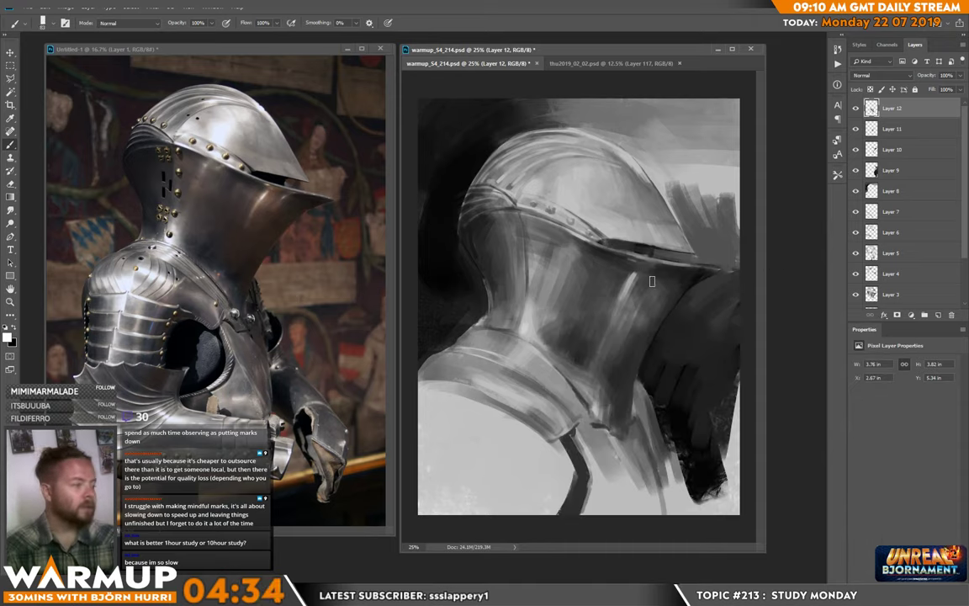
Rework the light streak on the front of the chin guard with sampled greys
left_click(628, 294, "alt")
left_click_drag(638, 275, 627, 302)
left_click(631, 294, "alt")
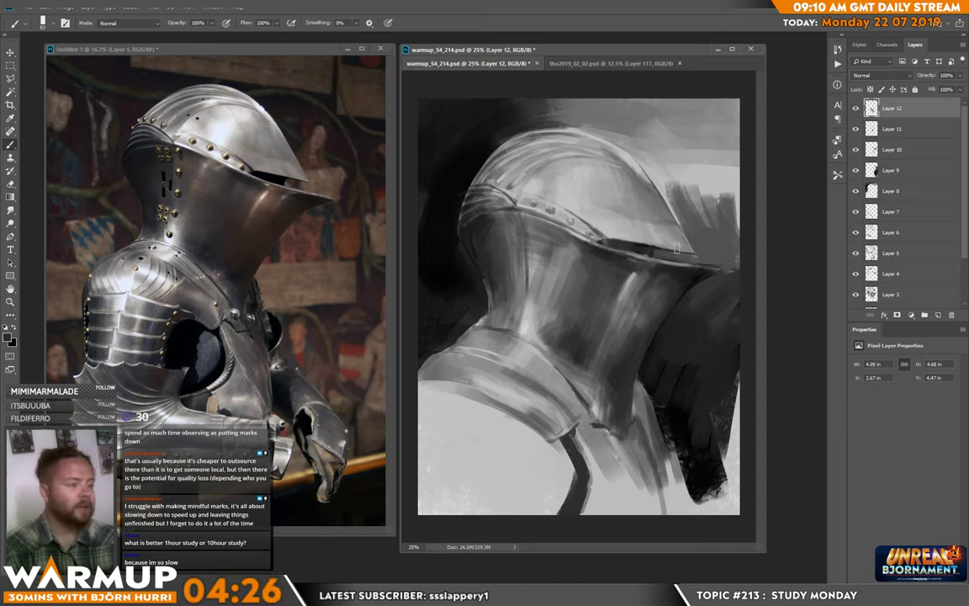
Paint small white highlights along the riveted edge and its rivets with 18 px and 31 px brushes
right_click(597, 241)
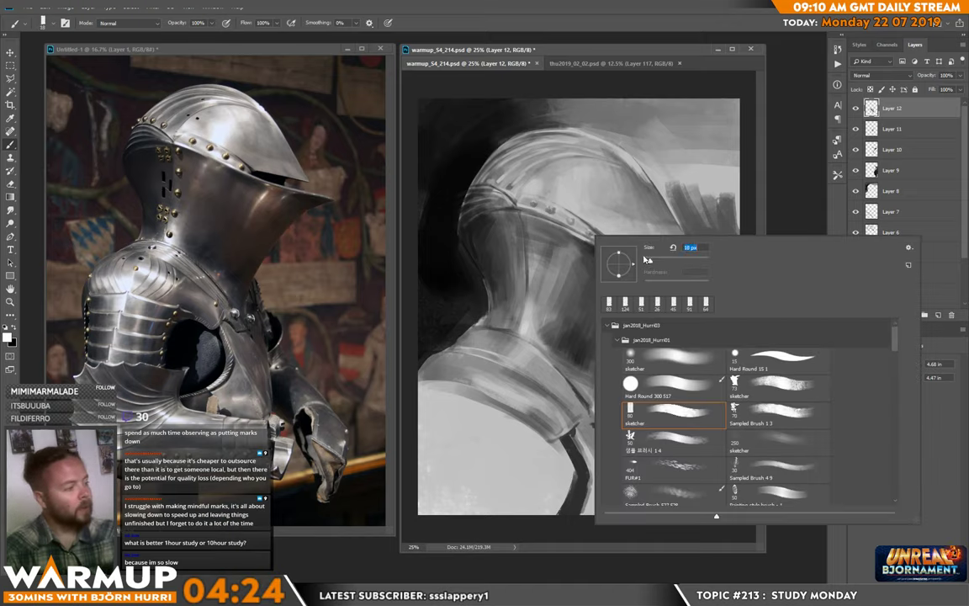
left_click(576, 234)
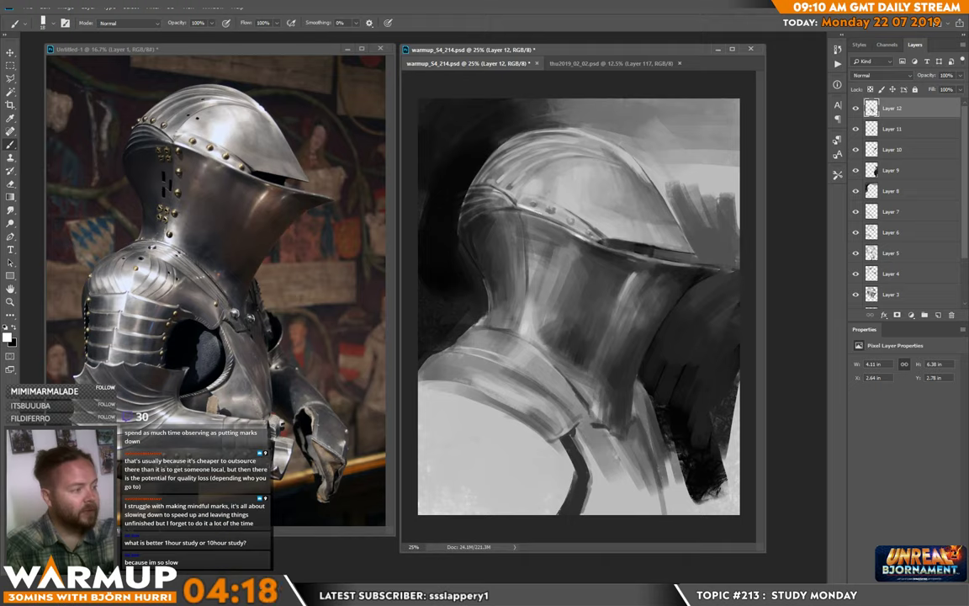
right_click(626, 247)
left_click_drag(541, 216, 571, 232)
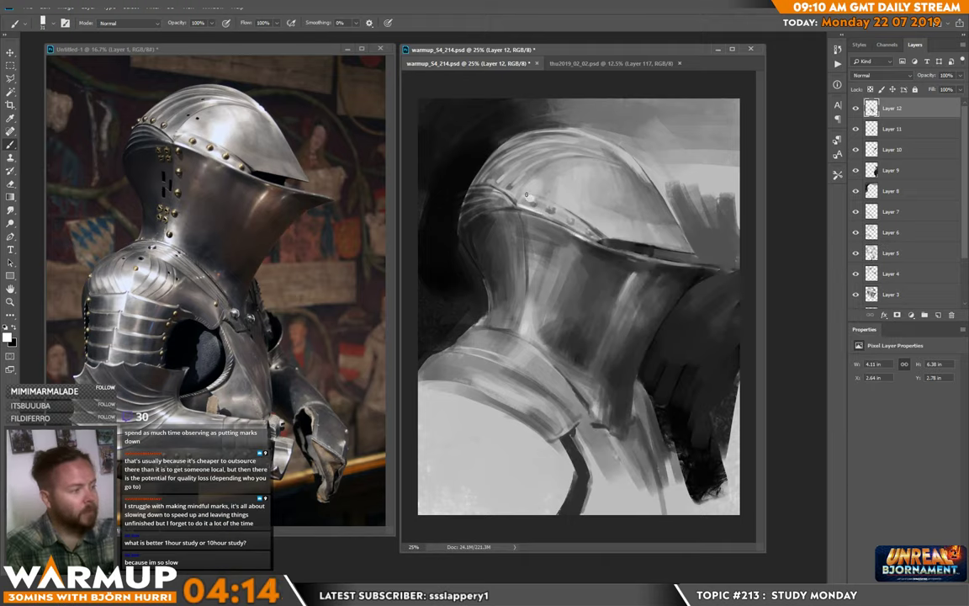
left_click_drag(538, 198, 544, 206)
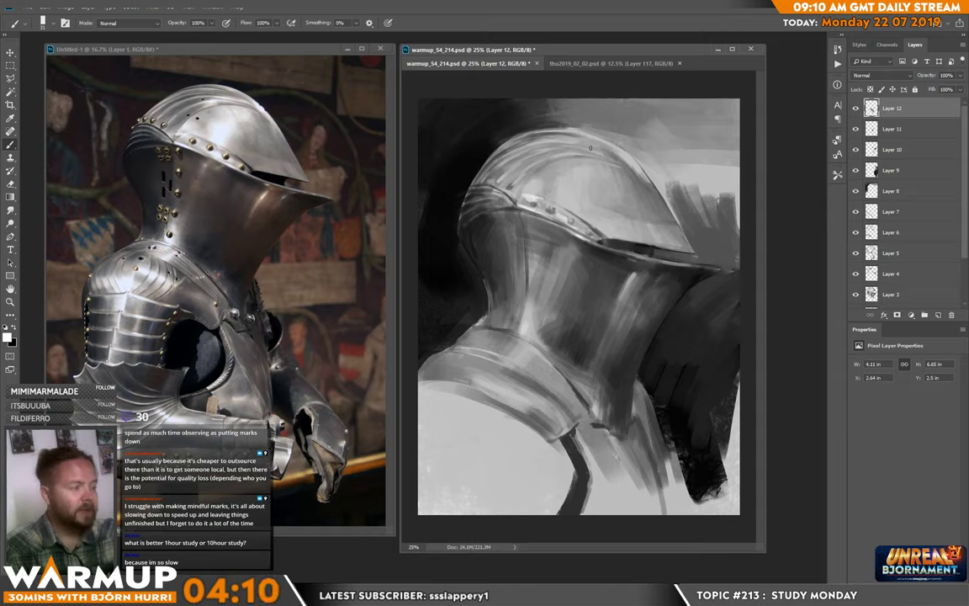
Add a new layer and paint a bright white highlight on the visor above the rivets with a 190 px brush
right_click(589, 189)
left_click(661, 213)
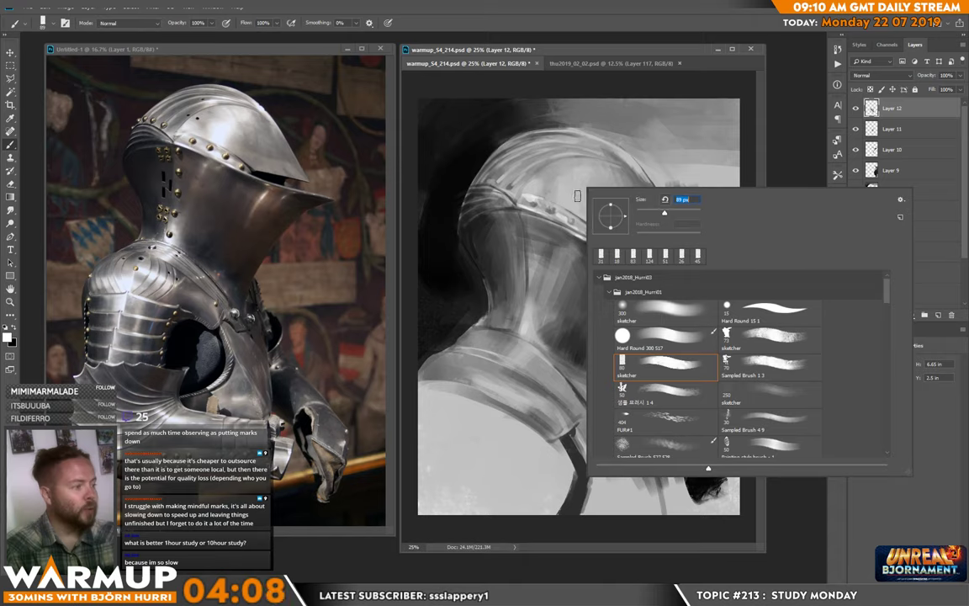
key("Return")
key("ctrl+shift+alt+n")
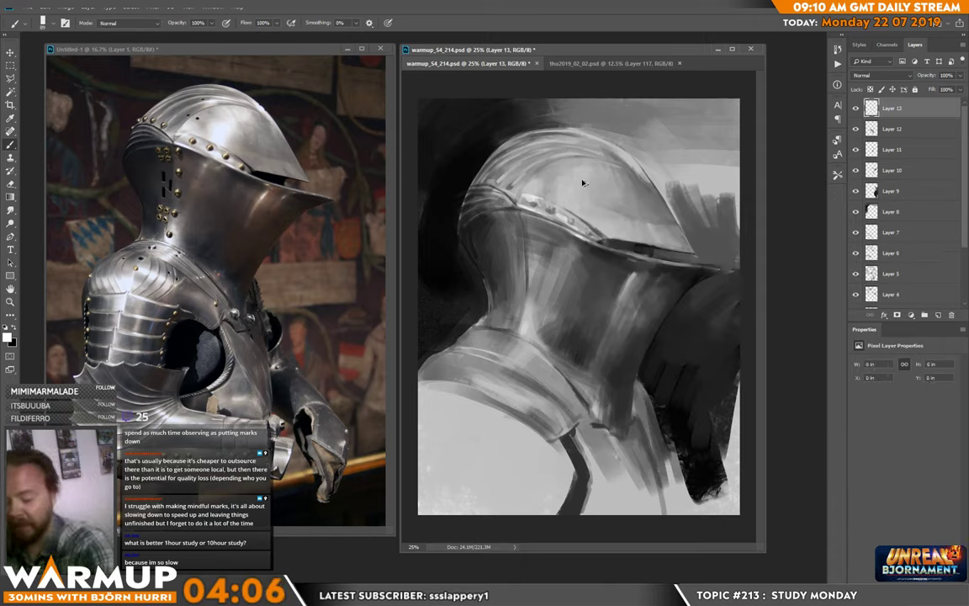
right_click(603, 221)
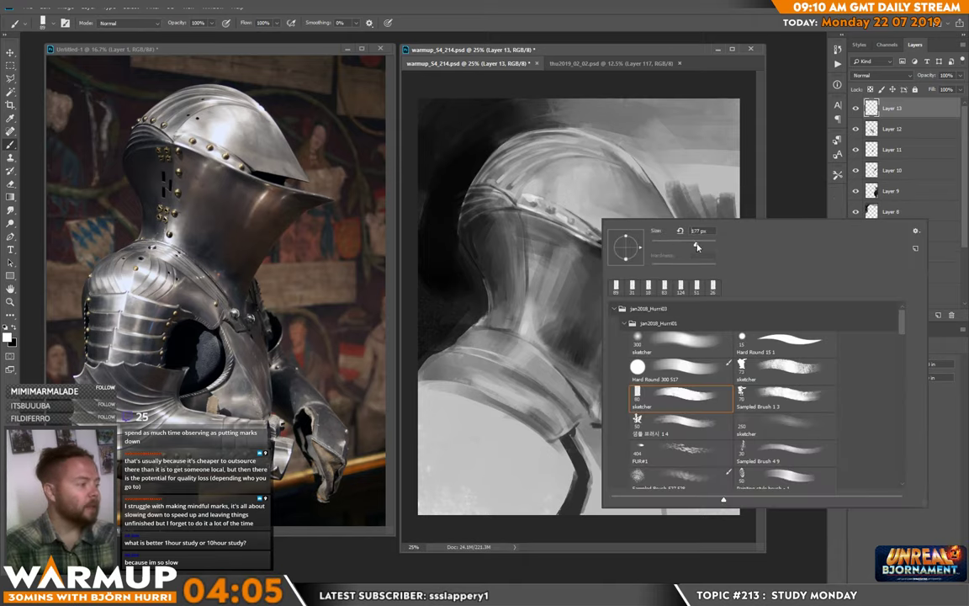
left_click(566, 193)
left_click_drag(568, 188, 573, 211)
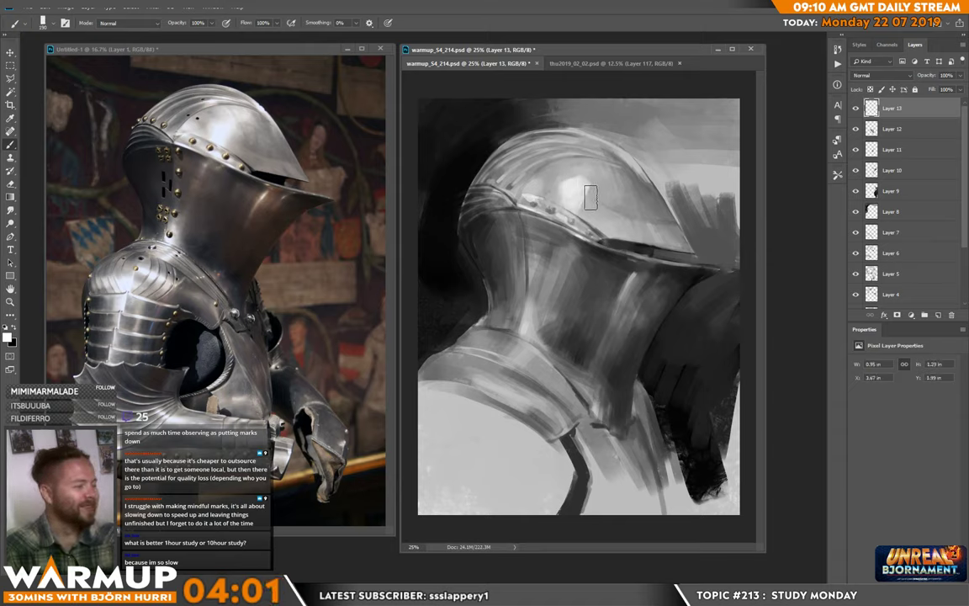
Paint a white highlight along the upper curve of the visor with a smaller brush
key("e")
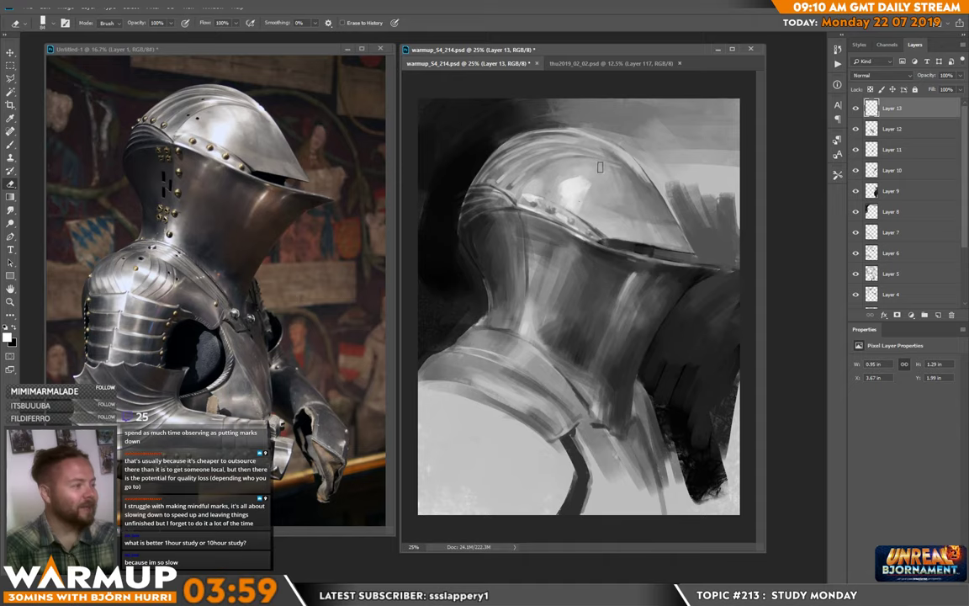
key("b")
right_click(636, 173)
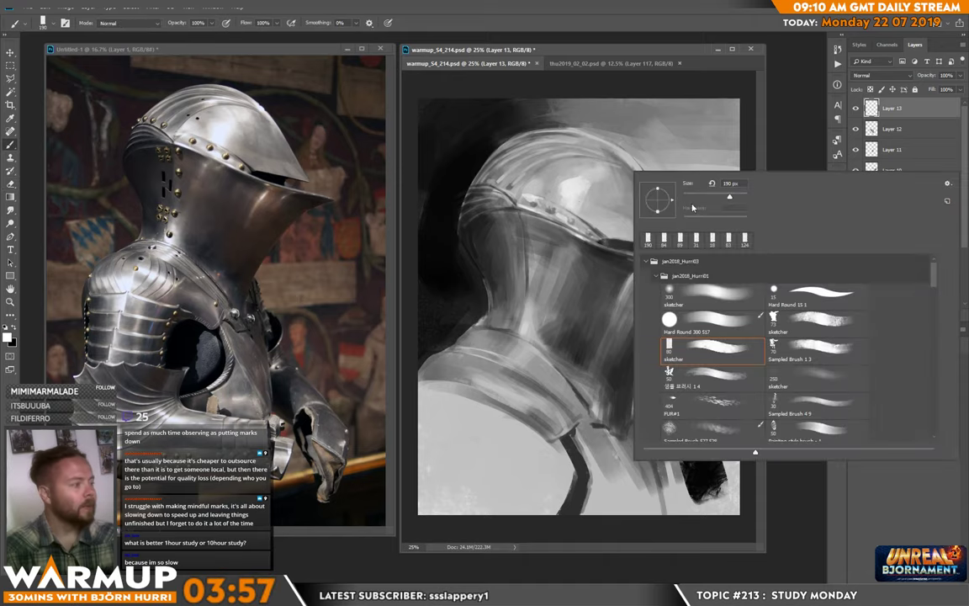
left_click(692, 207)
key("Return")
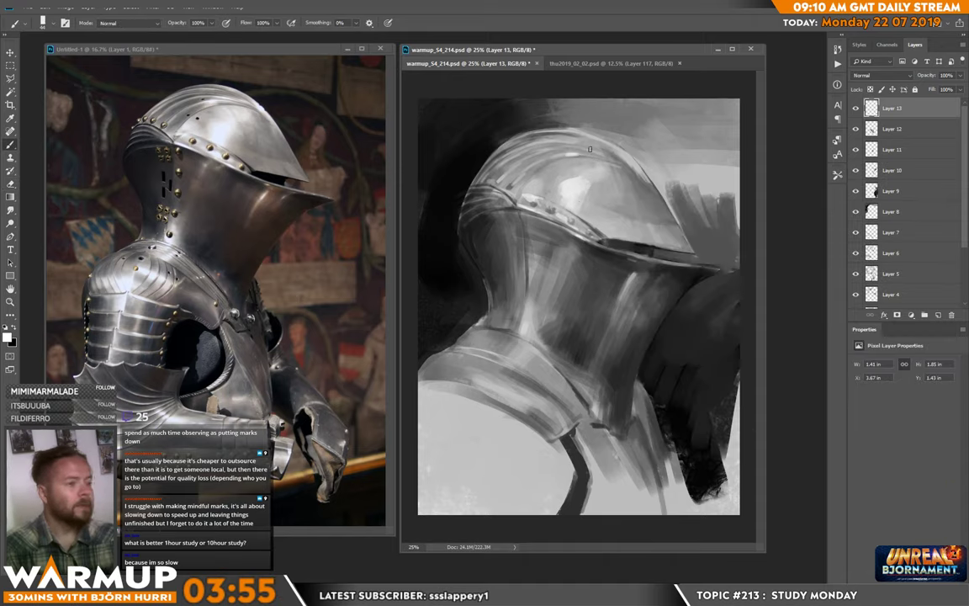
Paint thin highlights along the helmet's crown and front crest and touch up the riveted edge with a 32 px brush
right_click(589, 149)
left_click(645, 186)
key("Return")
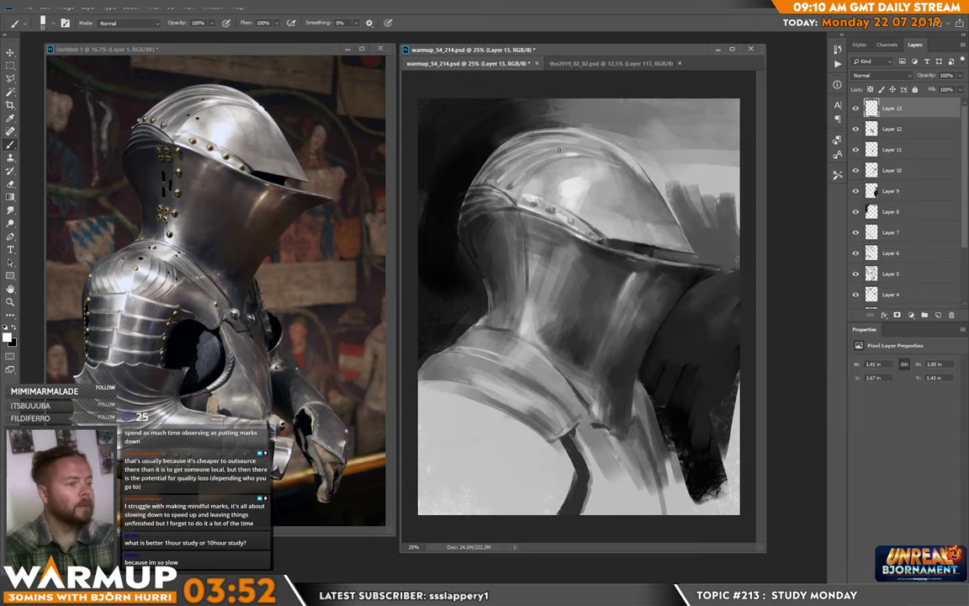
mouse_move(567, 150)
left_mouse_down()
mouse_move(610, 152)
mouse_move(567, 142)
left_mouse_up()
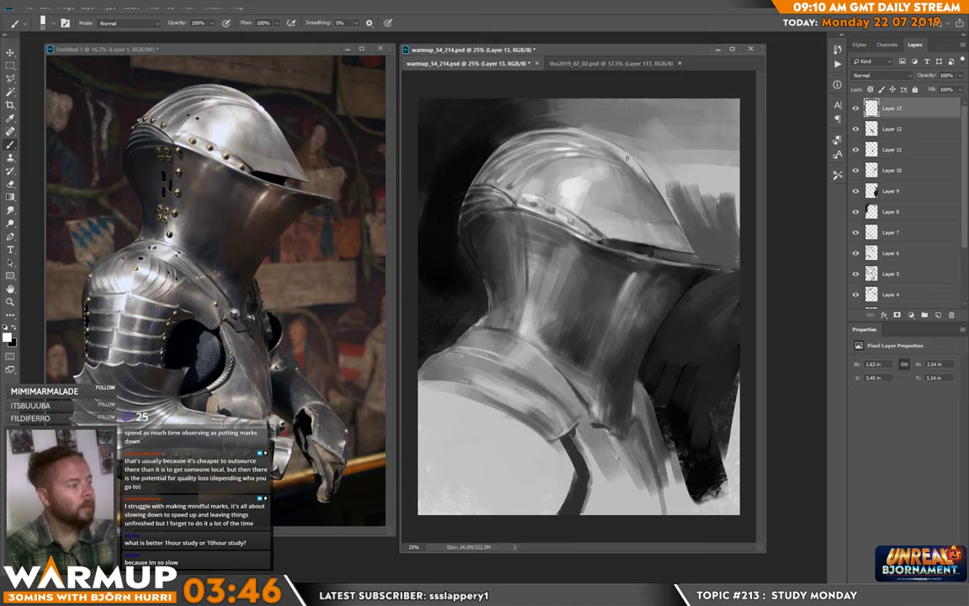
mouse_move(629, 156)
left_mouse_down()
mouse_move(621, 150)
mouse_move(644, 174)
left_mouse_up()
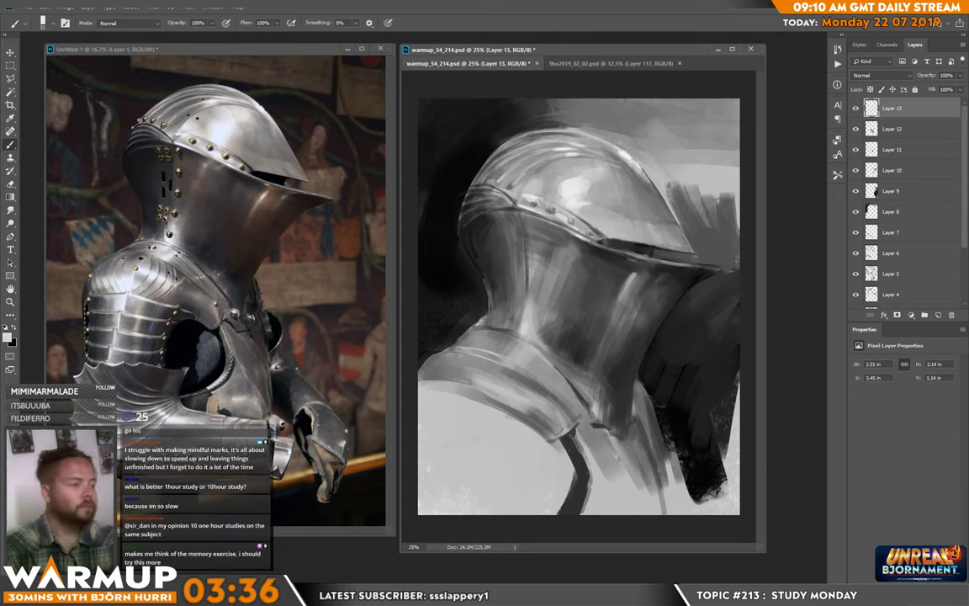
left_click(522, 202)
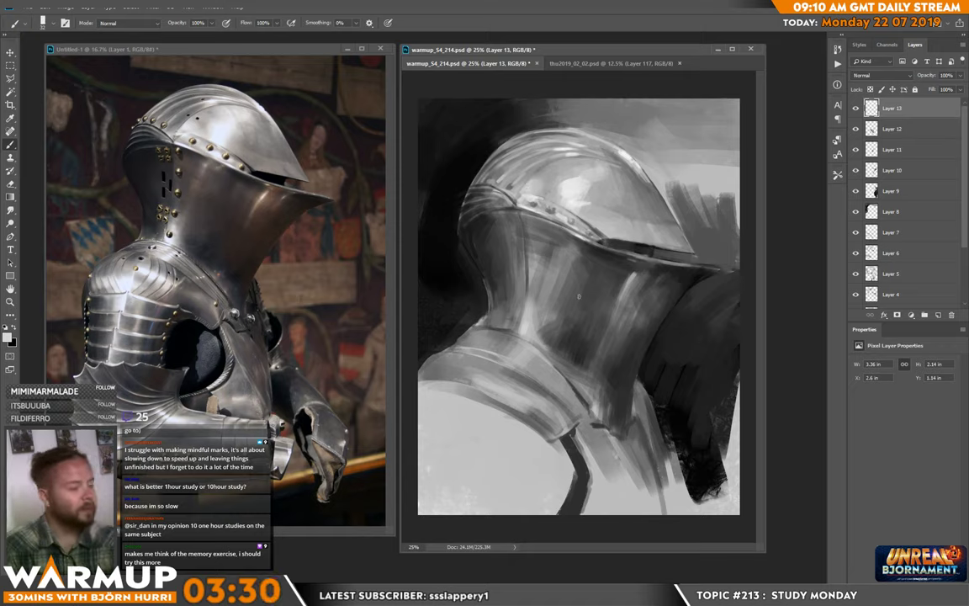
Save the painting and paint light highlights on the neck collar and shoulder plates with a 42 px brush
key("ctrl+s")
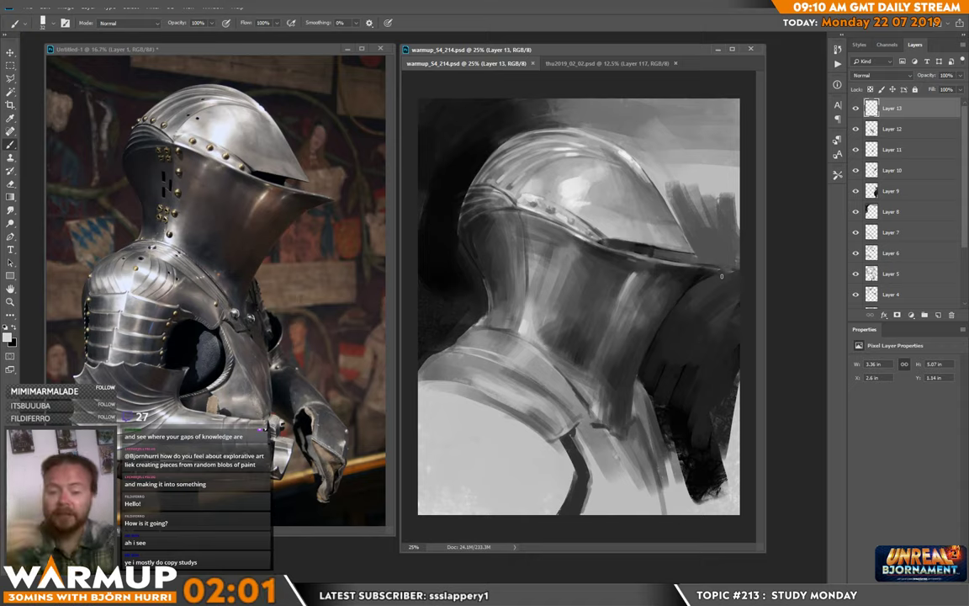
left_click(296, 312)
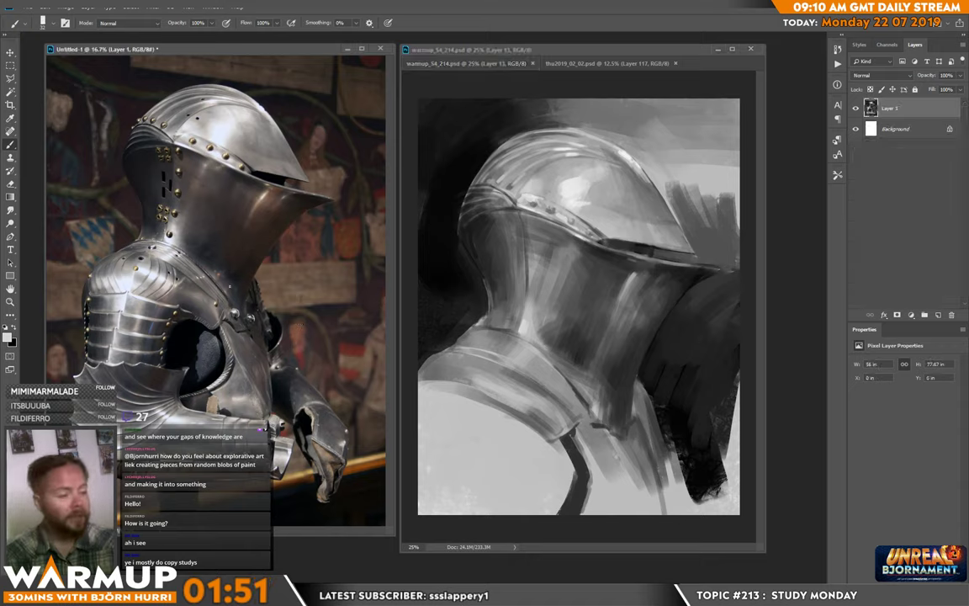
right_click(560, 374)
left_click(624, 340)
left_click(526, 345)
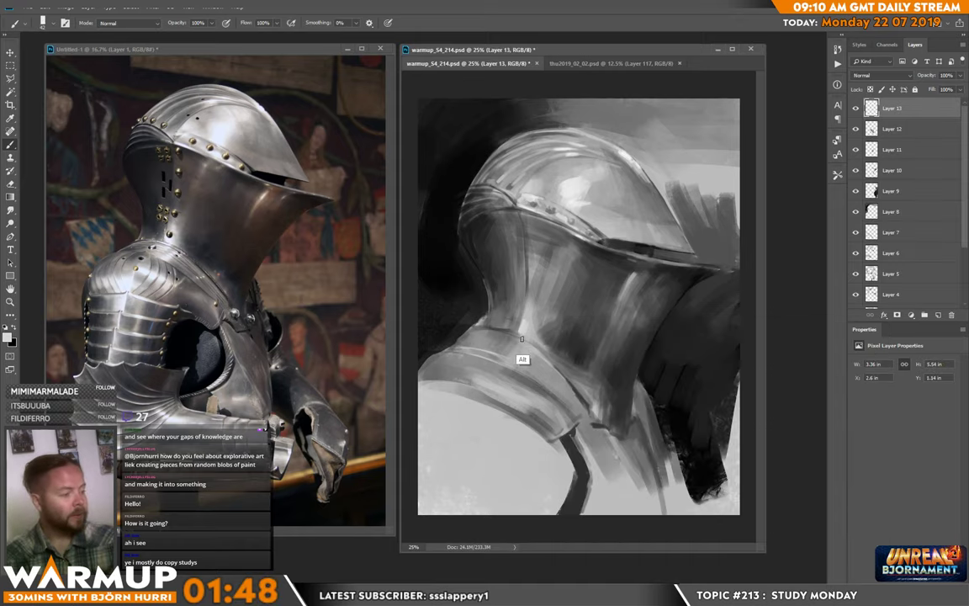
mouse_move(528, 353)
left_mouse_down()
mouse_move(519, 341)
mouse_move(526, 345)
mouse_move(510, 359)
left_mouse_up()
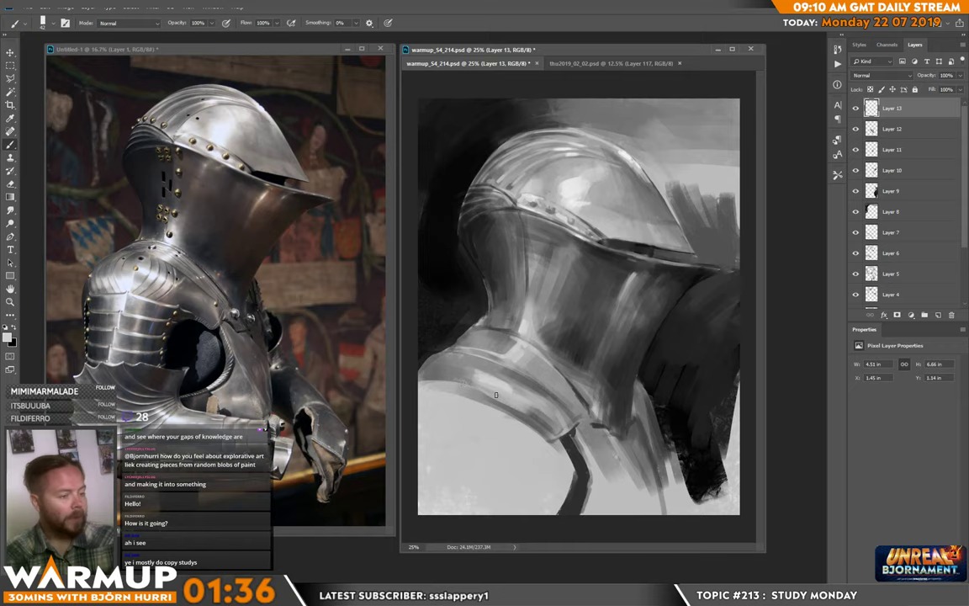
left_click_drag(464, 384, 504, 402)
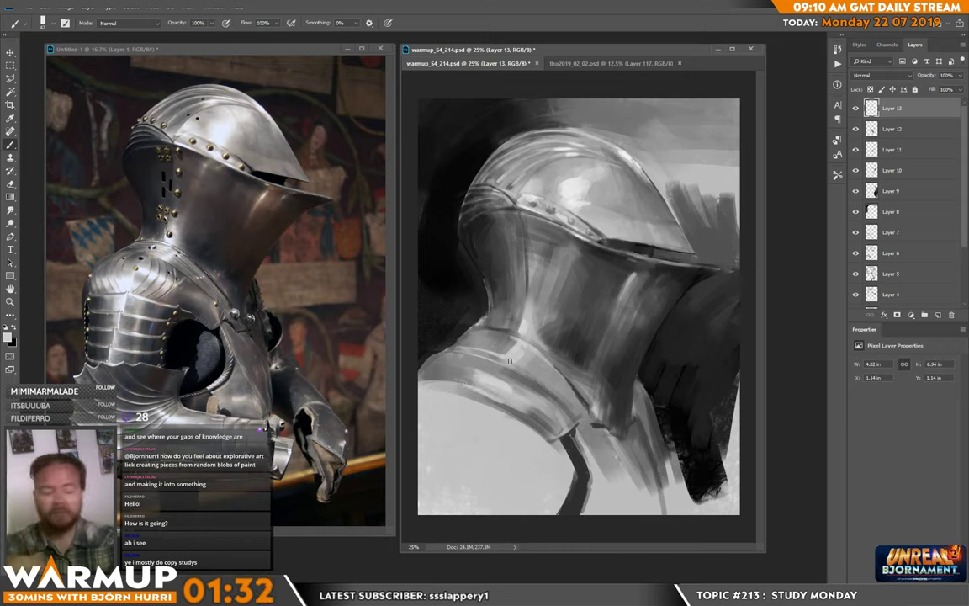
Sample dark tones from the neck and redefine the back contour of the neck guard down to the collar
key("alt")
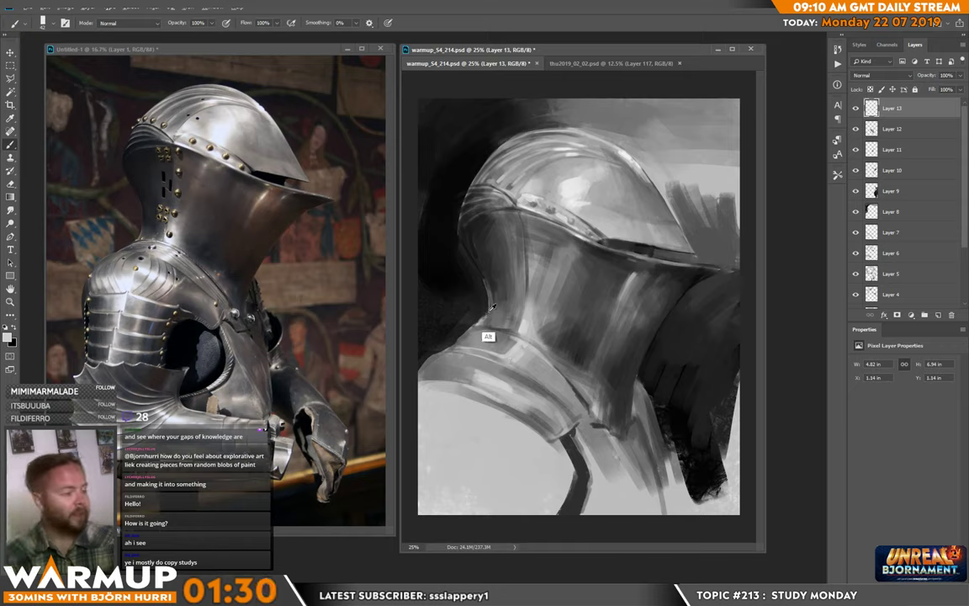
left_click(493, 312, "alt")
left_click_drag(483, 327, 490, 316)
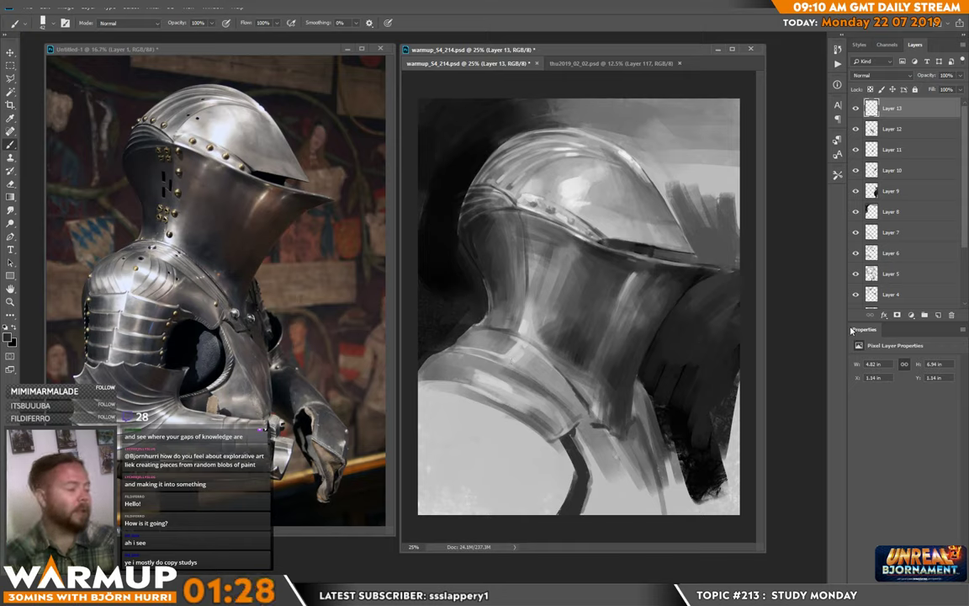
left_click(468, 248, "alt")
left_click_drag(474, 277, 460, 225)
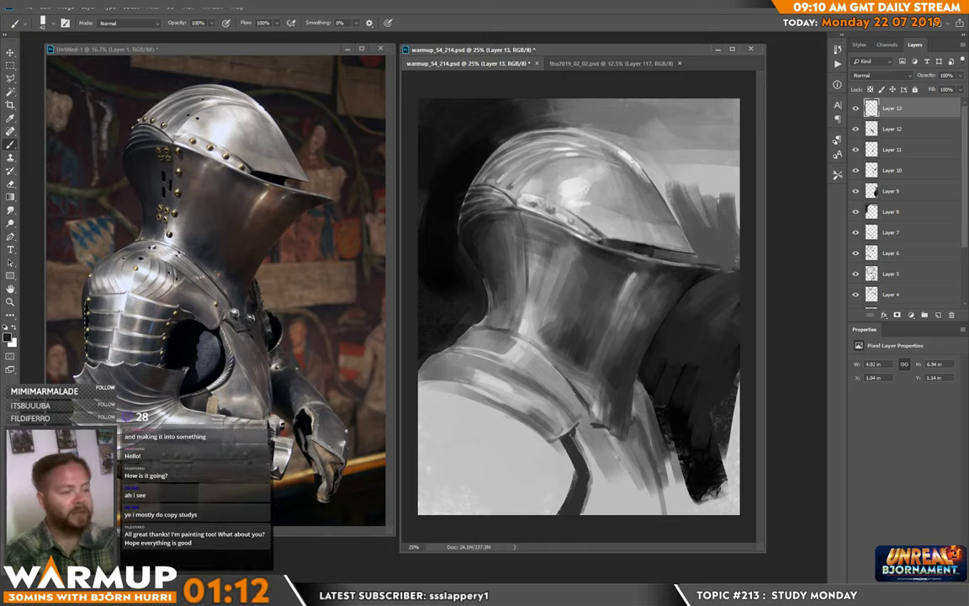
Shade the upper neck guard below the helmet's crown in sampled dark grey with an 81 px brush
key("alt")
left_click(494, 219, "alt")
right_click(529, 222)
left_click(605, 248)
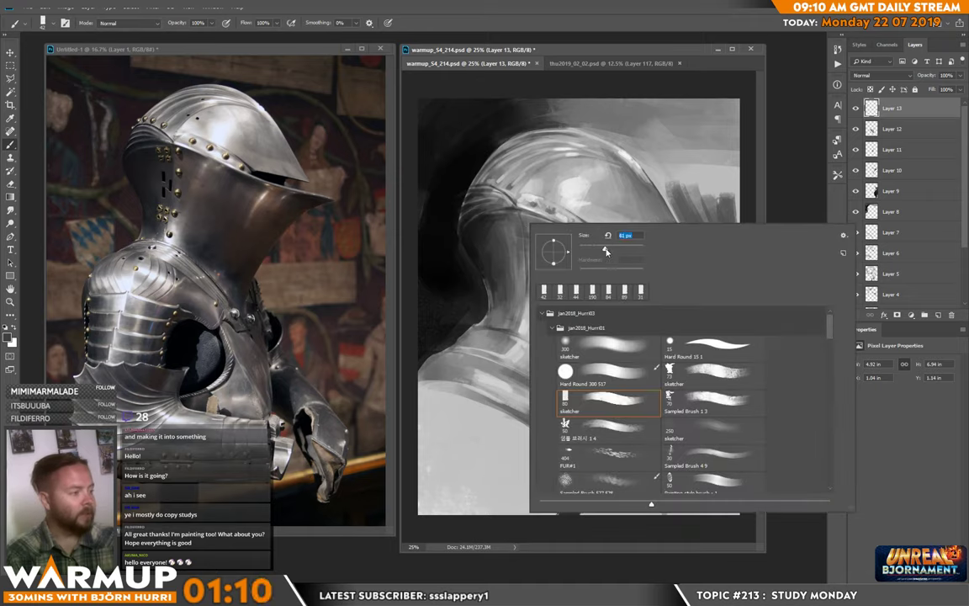
left_click(493, 214, "alt")
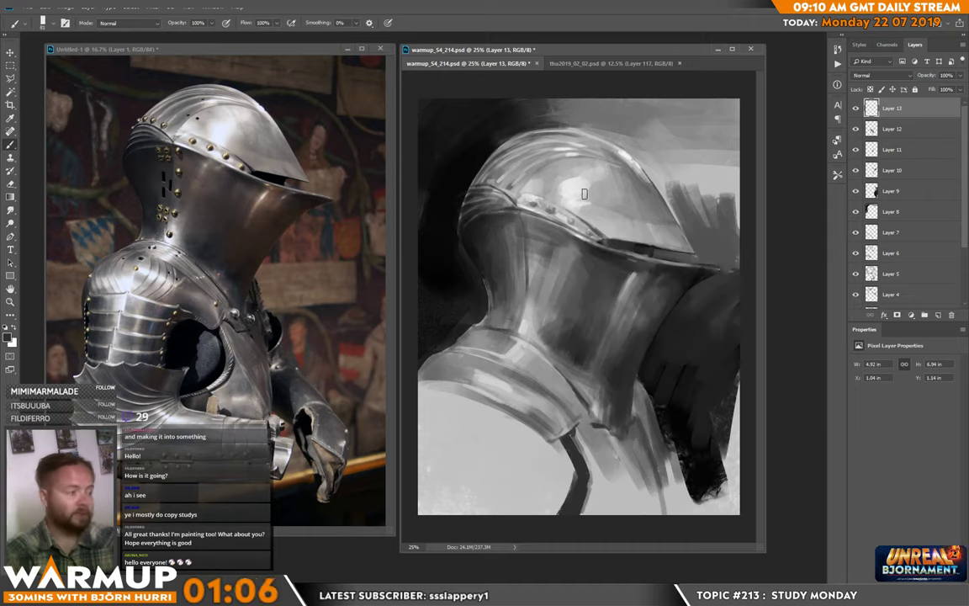
Add two new layers and paint the dark vertical slots on the side of the neck guard with a 44 px brush
key("ctrl+shift+alt+n")
right_click(537, 297)
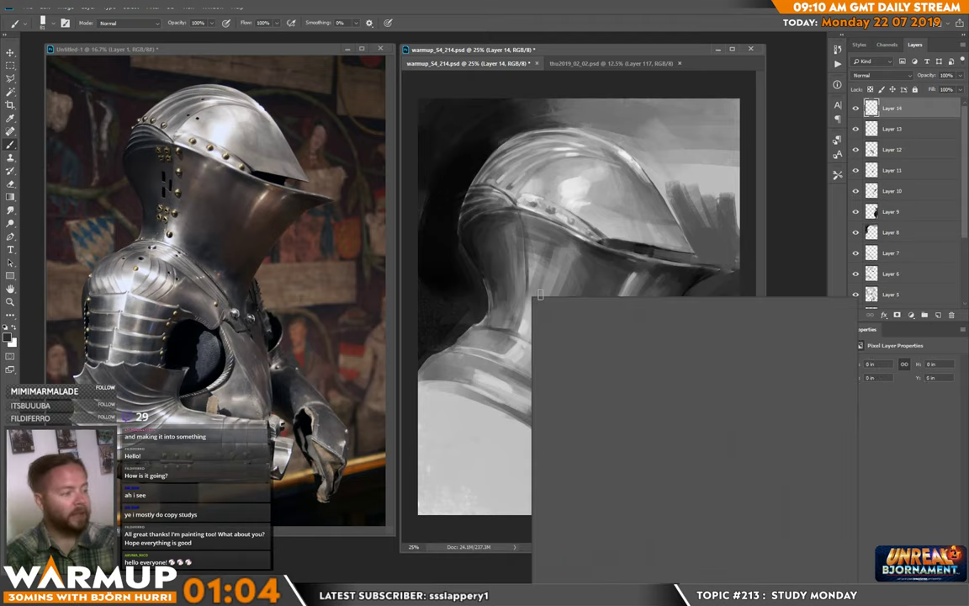
left_click(599, 323)
left_click(467, 242, "alt")
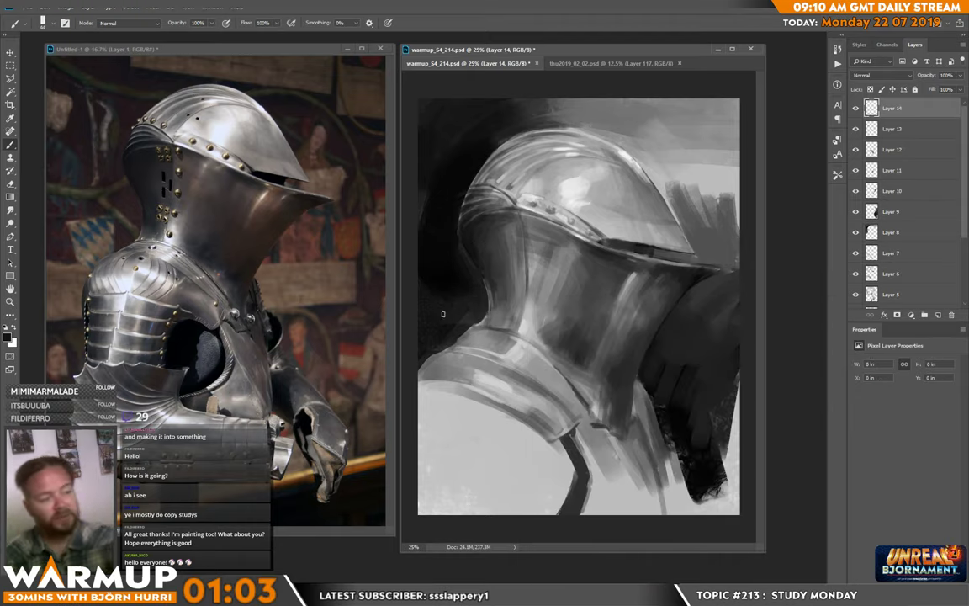
key("ctrl+shift+alt+n")
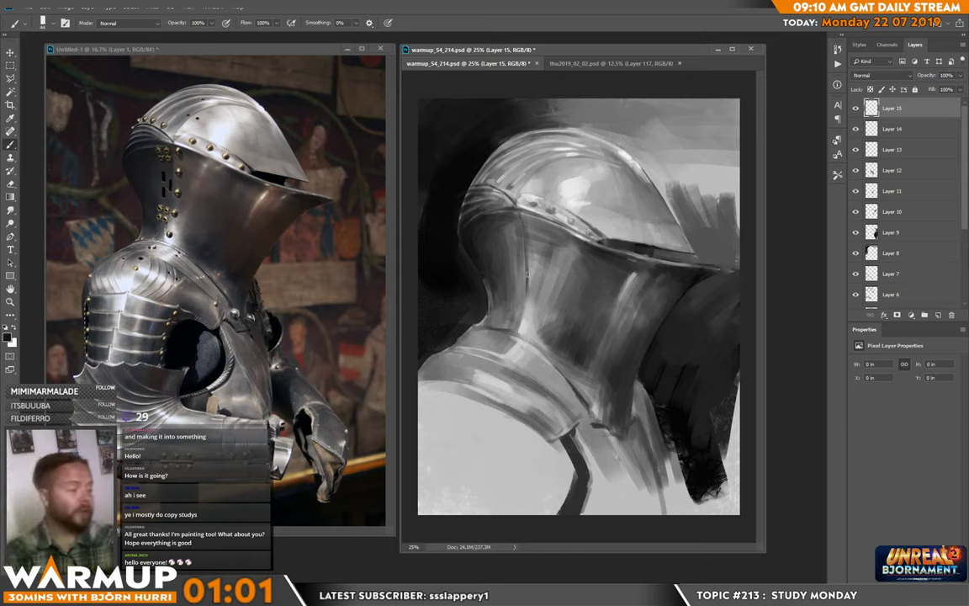
left_click_drag(514, 240, 516, 271)
Paint small light and dark rivets above and below the neck guard's slots with a 23 px brush
right_click(485, 221)
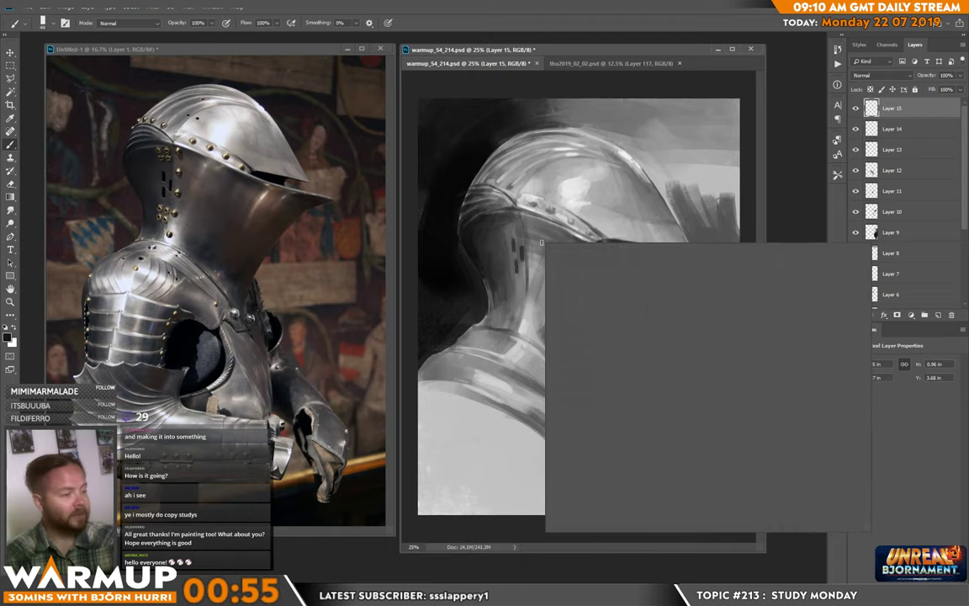
left_click(452, 194, "alt")
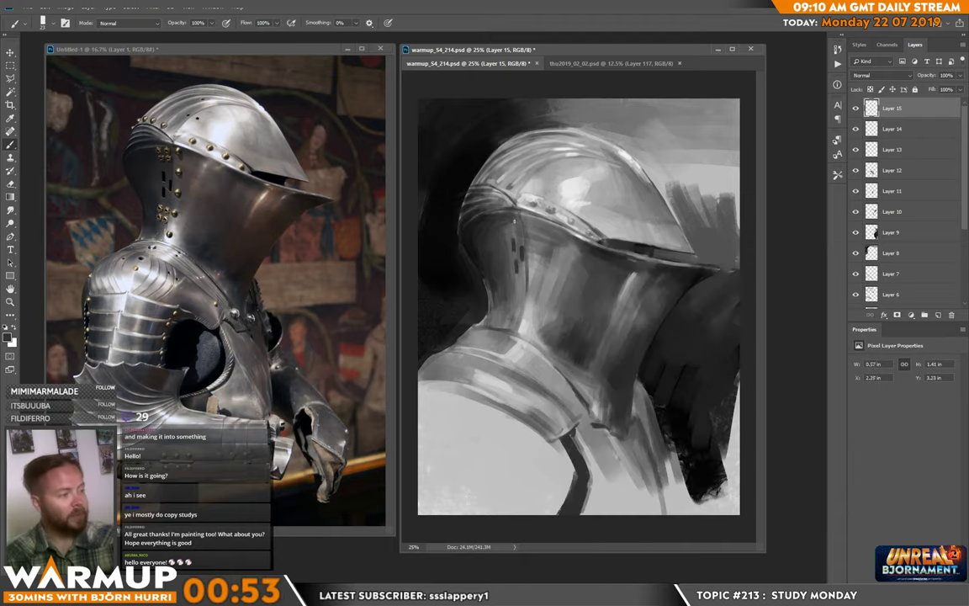
left_click(469, 185, "alt")
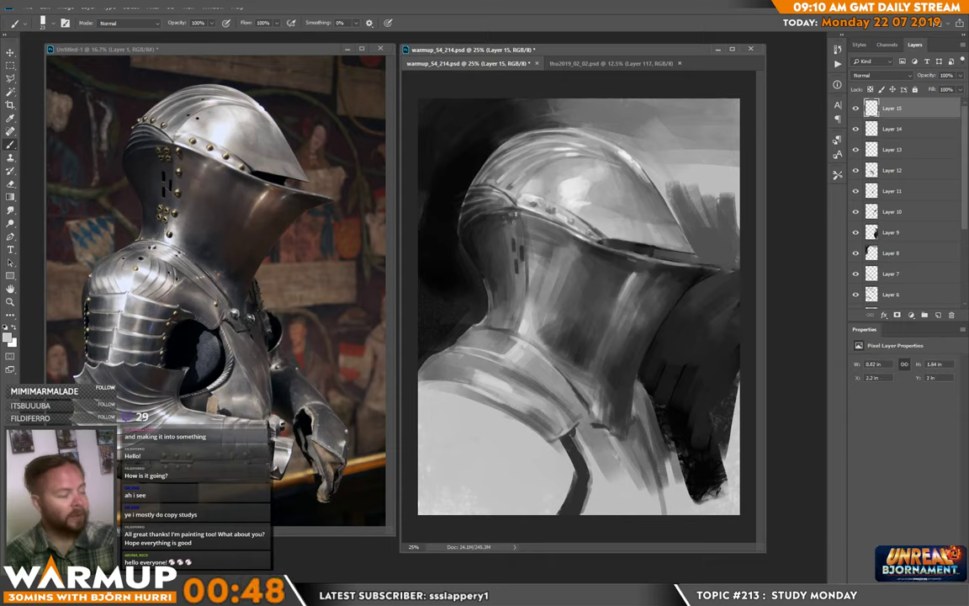
left_click(481, 218, "alt")
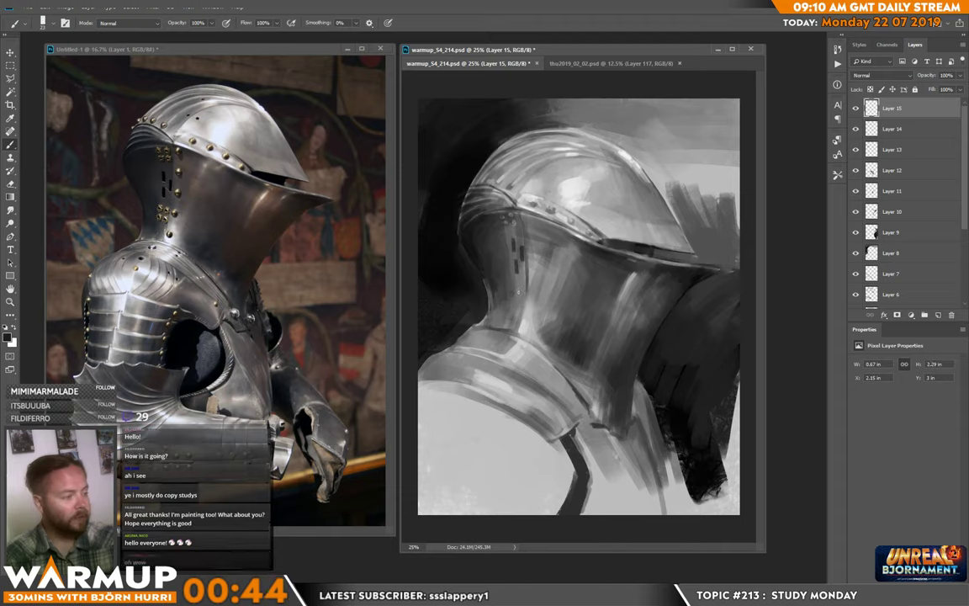
left_click(518, 292)
left_click_drag(517, 284, 527, 271)
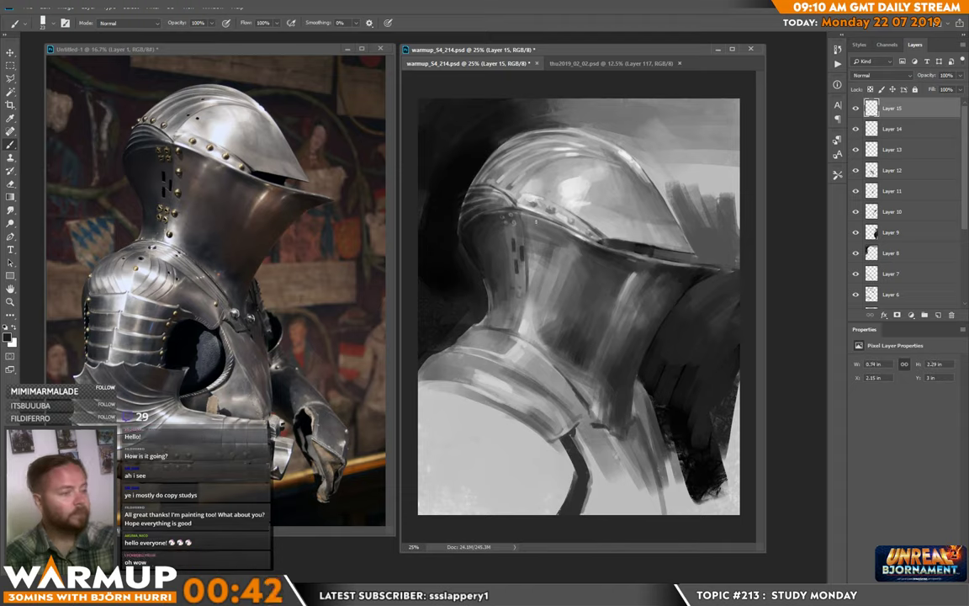
Paint a column of larger rivets along the neck guard's vertical seam with a 40 px brush
right_click(552, 238)
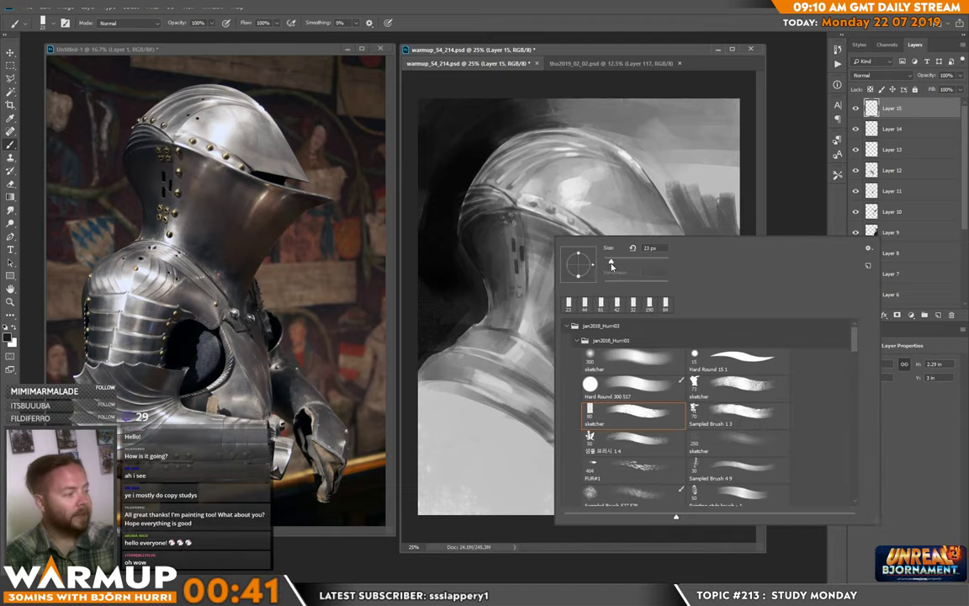
left_click(528, 220)
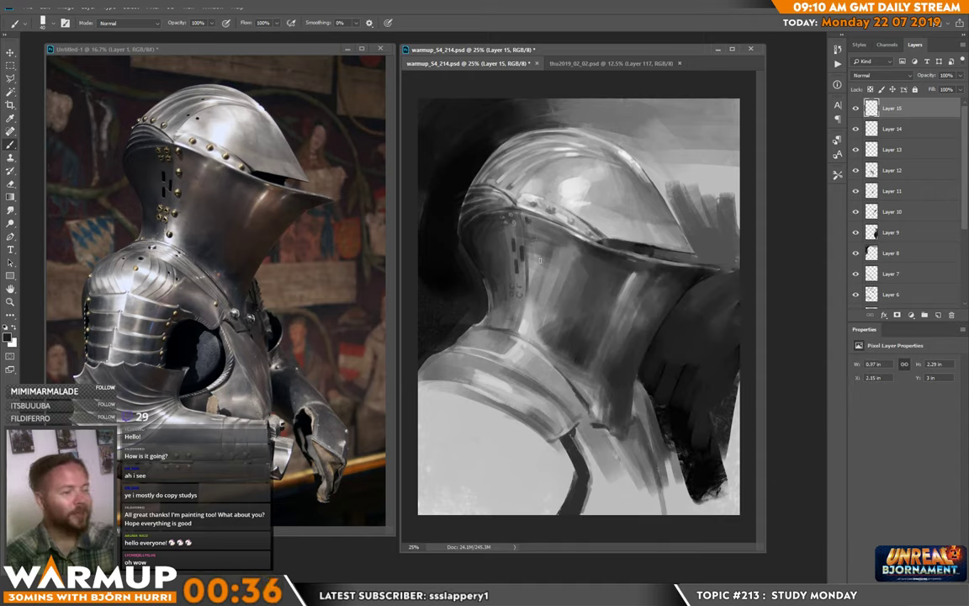
left_click(538, 256, "alt")
left_click(535, 250)
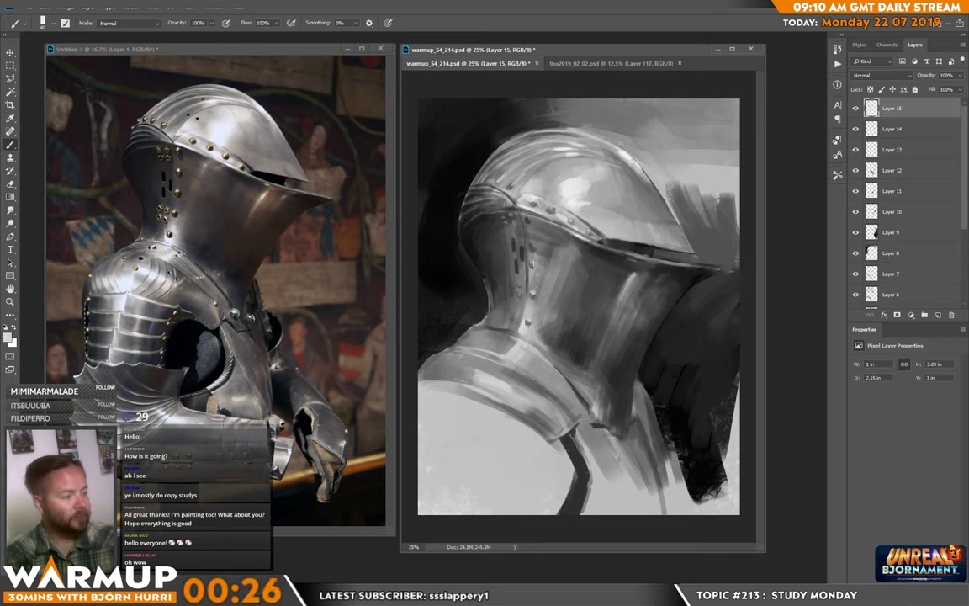
left_click(530, 217, "alt")
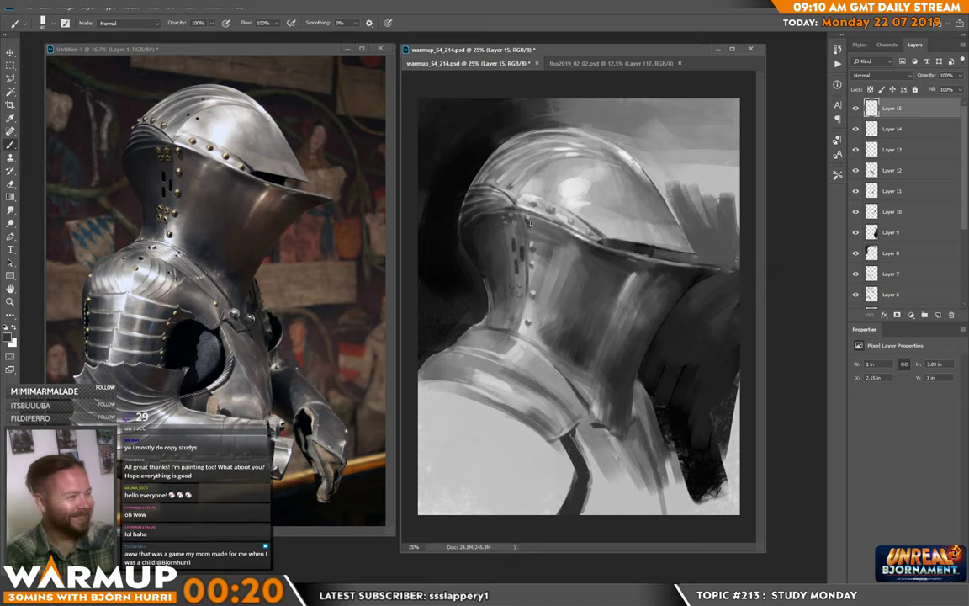
left_click(534, 253)
left_click(533, 267)
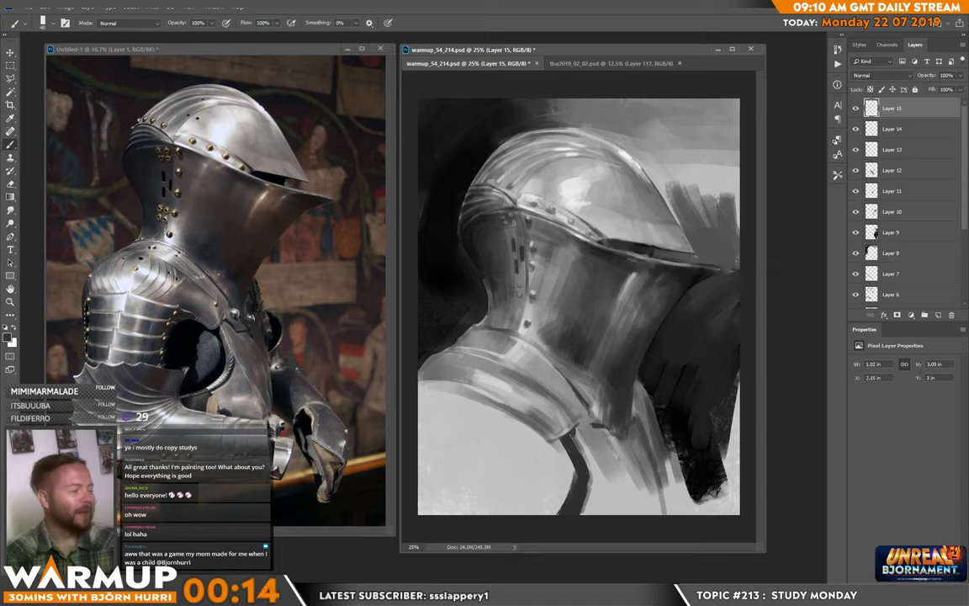
Touch up the metal around the lowest seam rivet in sampled greys with a 29 px brush
left_click(519, 303, "alt")
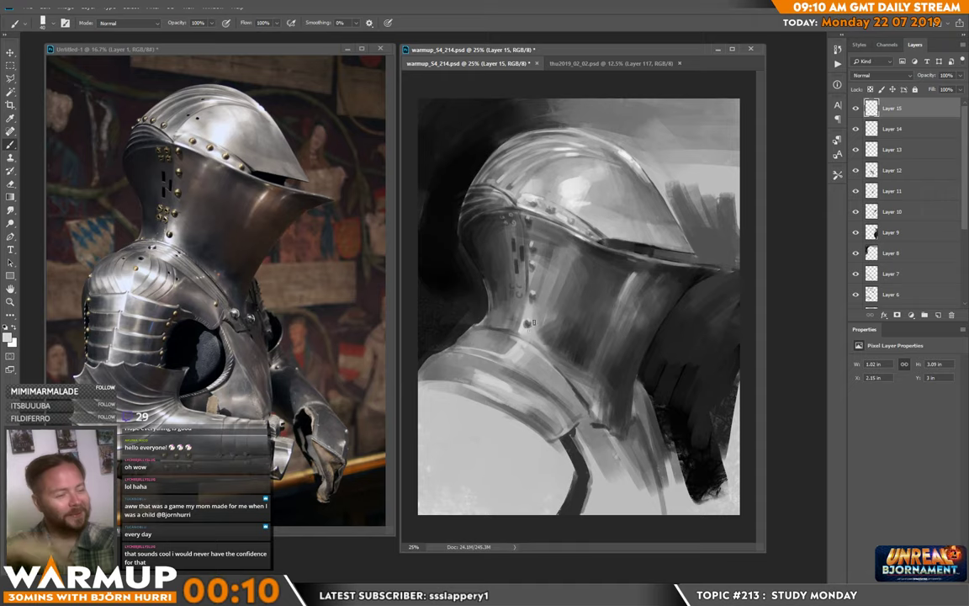
right_click(543, 312)
left_click_drag(593, 343, 590, 342)
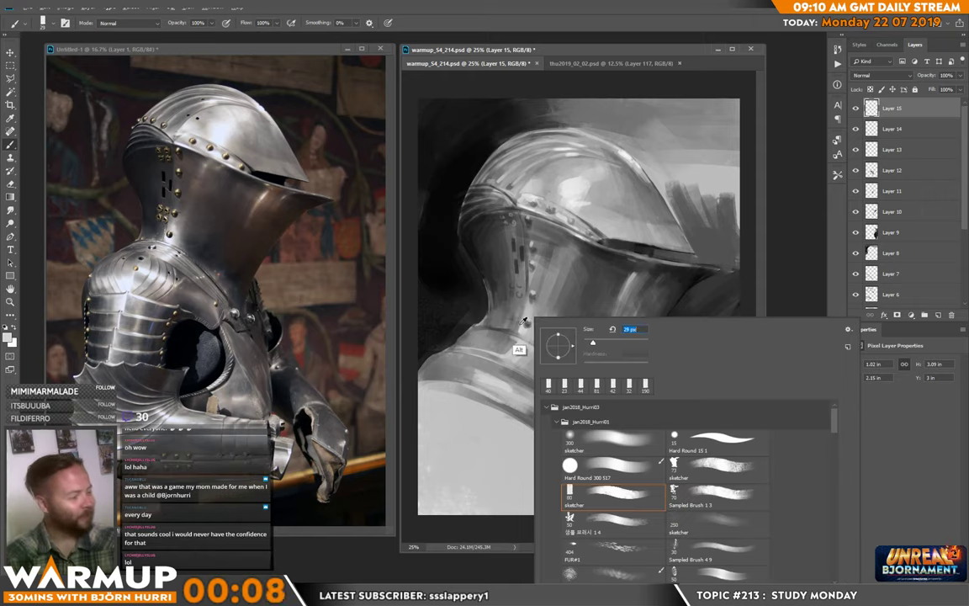
left_click(523, 321)
left_click_drag(521, 318, 518, 334)
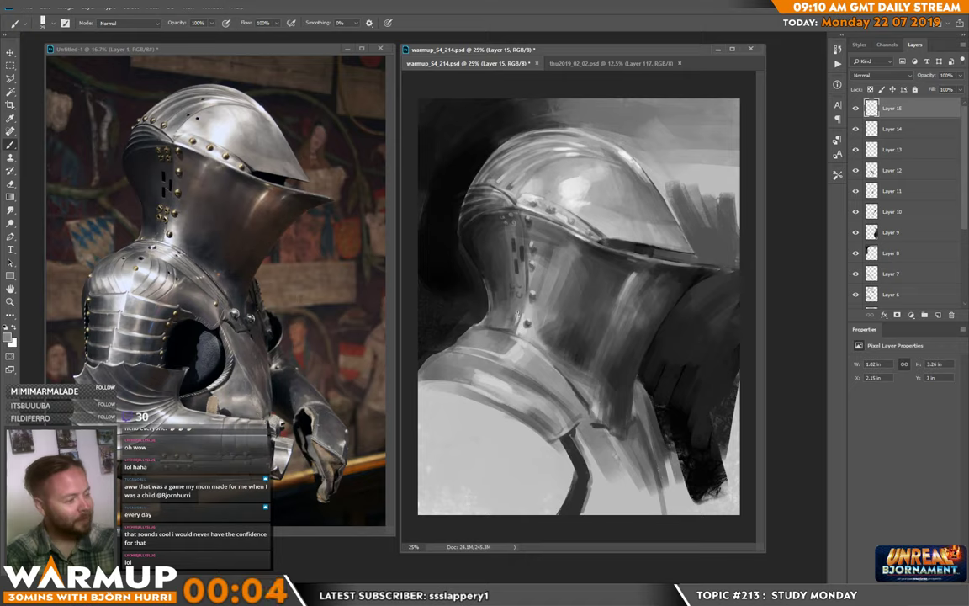
left_click(520, 314, "alt")
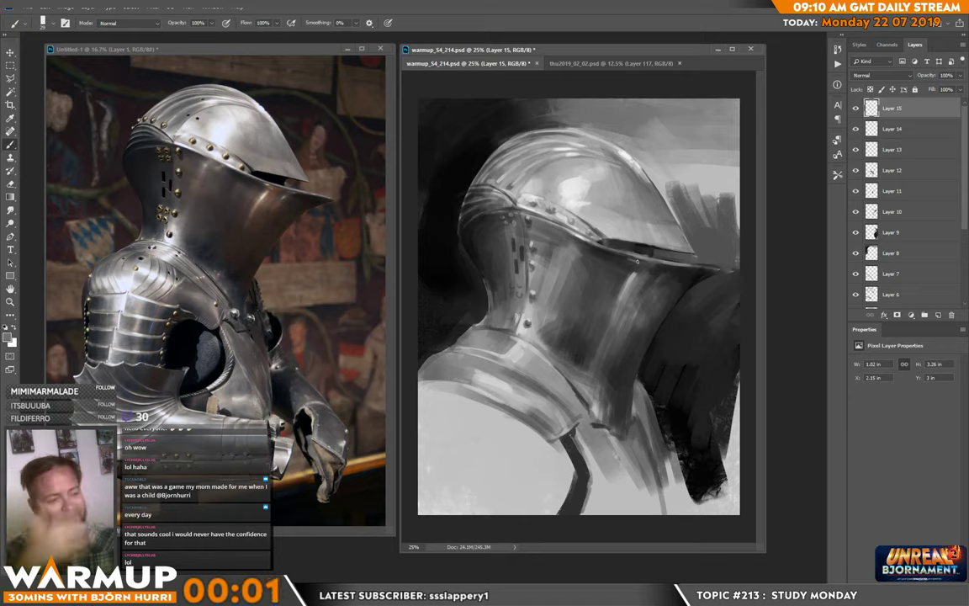
Darken the back edge of the neck guard and shade the chin guard beneath the visor with a larger brush
left_click(493, 283, "alt")
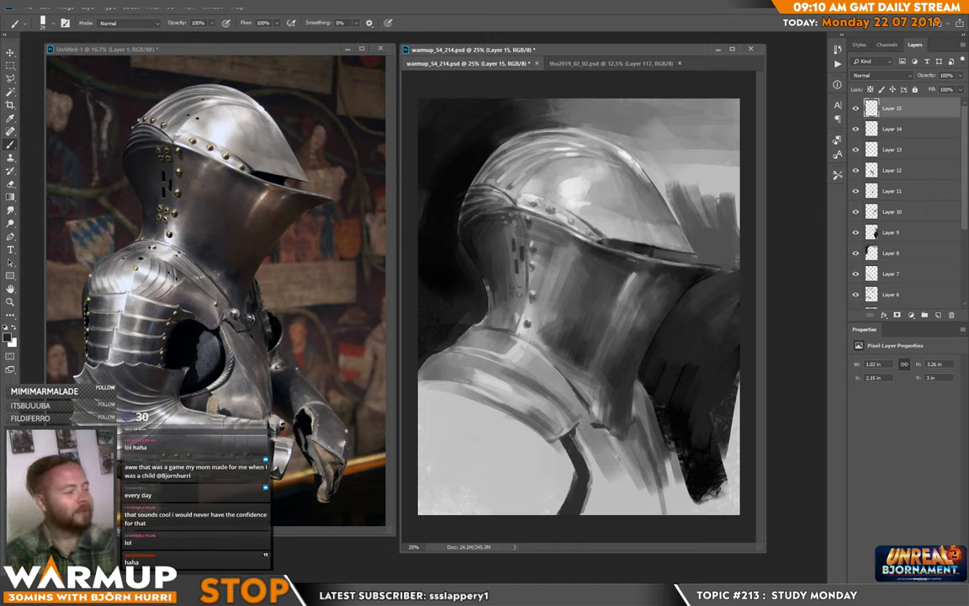
left_click_drag(489, 284, 487, 291)
right_click(566, 307)
left_click(655, 331)
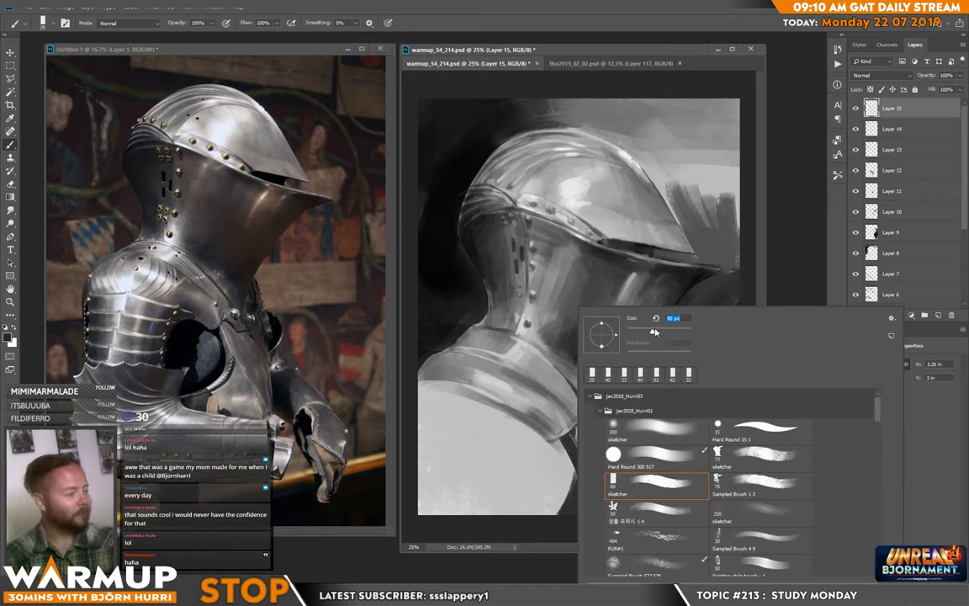
left_click_drag(583, 271, 584, 254)
mouse_move(517, 229)
left_mouse_down()
mouse_move(499, 271)
mouse_move(496, 249)
mouse_move(488, 281)
left_mouse_up()
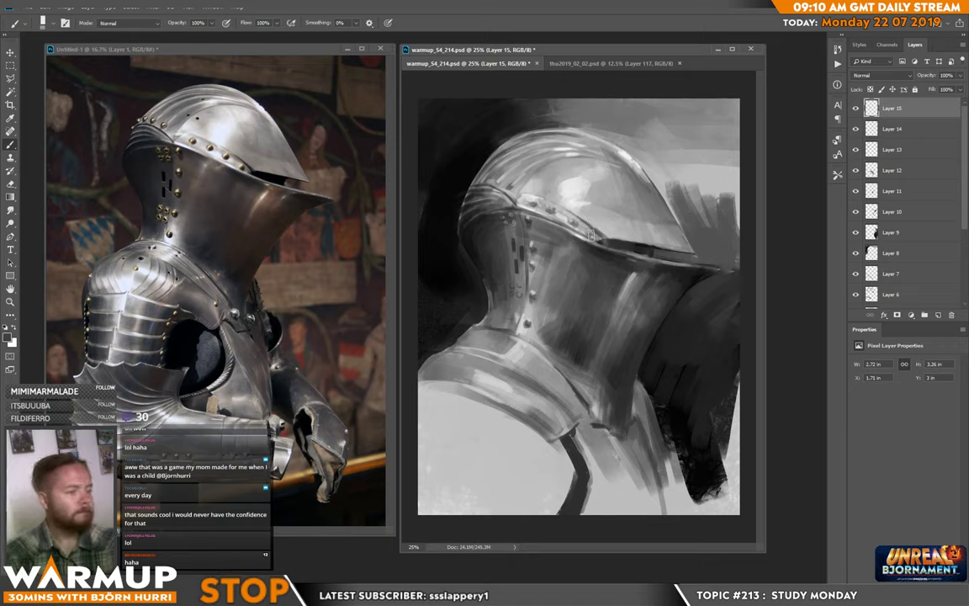
Lighten the upper visor with sampled light greys around its main highlight
mouse_move(595, 179)
left_mouse_down()
mouse_move(577, 188)
mouse_move(579, 171)
mouse_move(599, 162)
mouse_move(619, 171)
left_mouse_up()
key("d")
key("x")
left_click(577, 223, "alt")
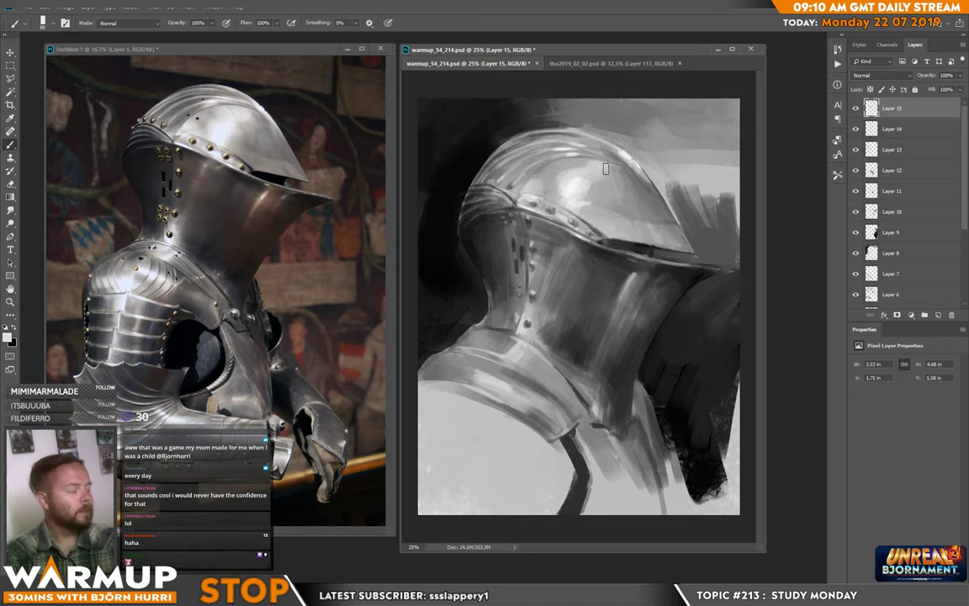
left_click(621, 174, "alt")
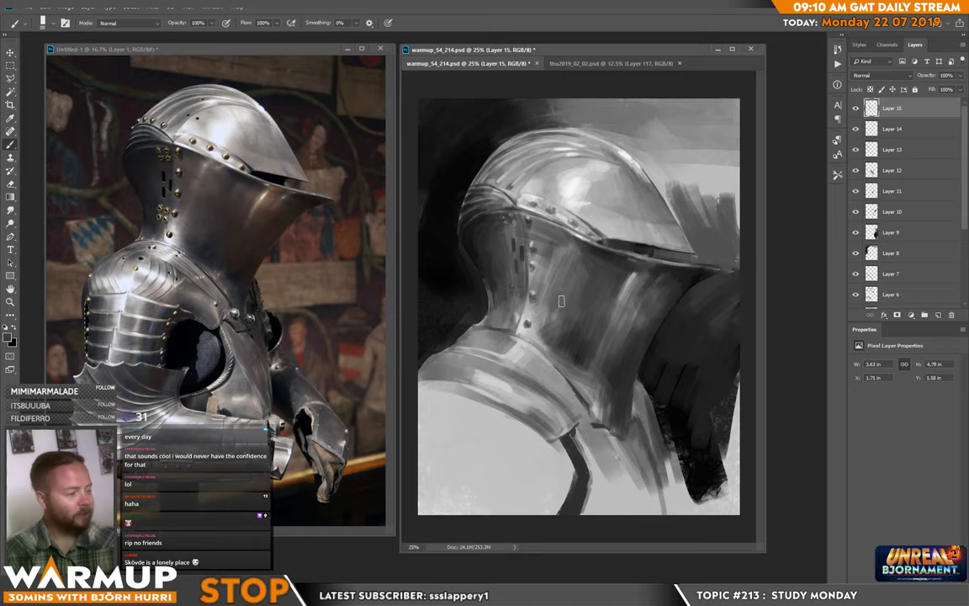
Darken the lower chin guard, refine its edge against the collar with a 14 px brush, and save the painting
left_click(577, 355, "alt")
left_click_drag(579, 356, 583, 369)
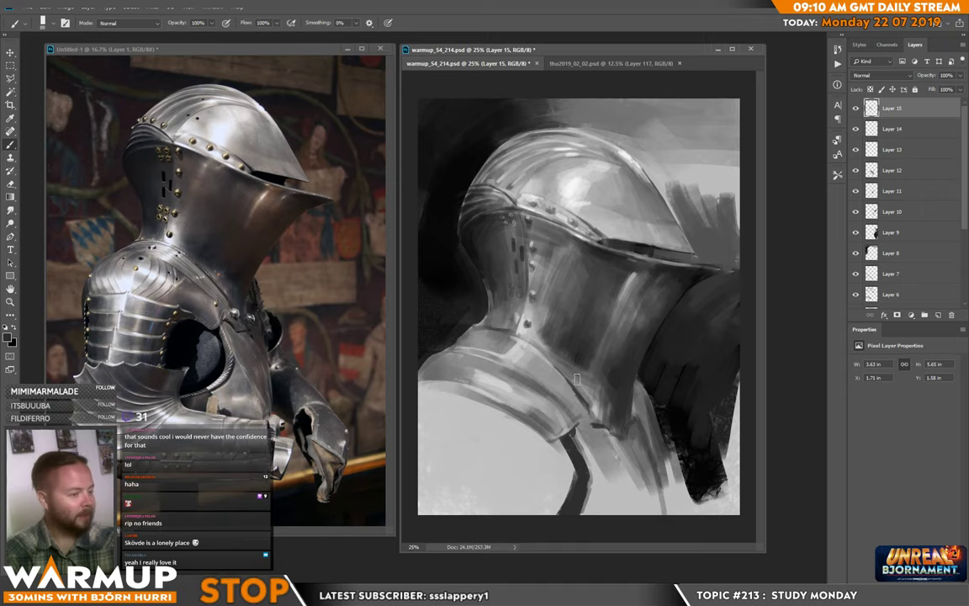
right_click(519, 339)
left_click(546, 337, "alt")
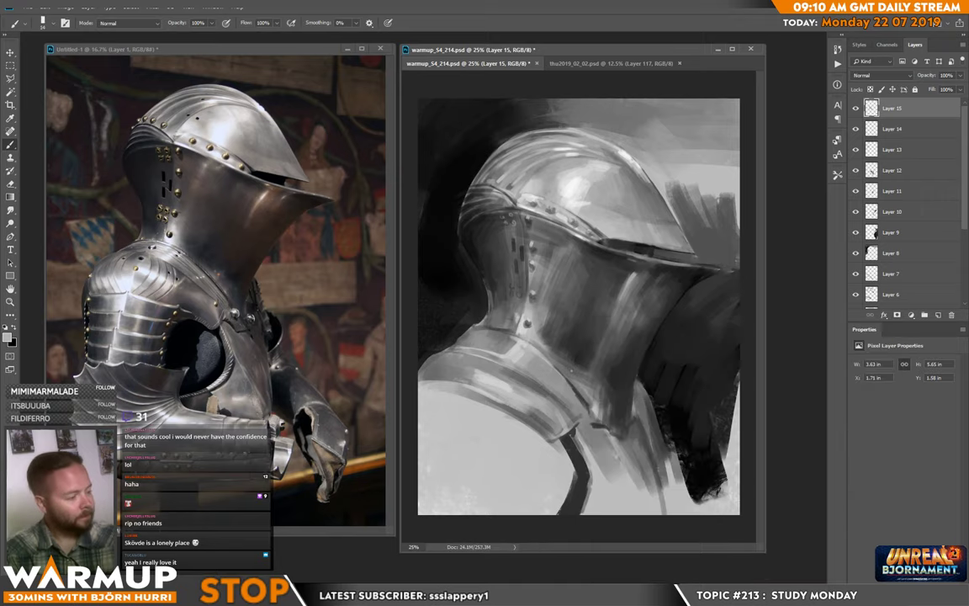
left_click(567, 386, "alt")
mouse_move(578, 388)
left_mouse_down()
mouse_move(587, 398)
mouse_move(579, 356)
left_mouse_up()
key("ctrl+s")
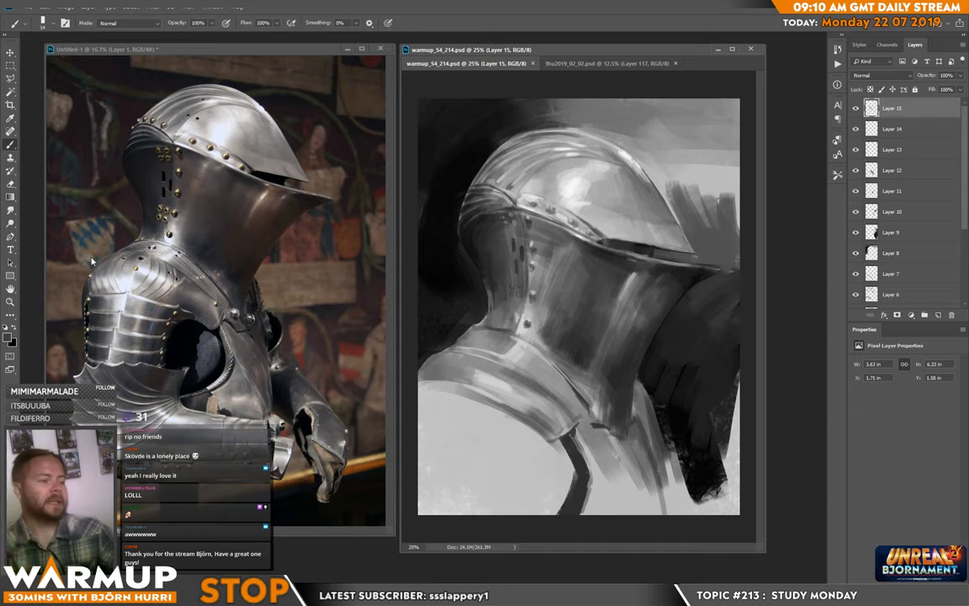
Paint thin white highlights along the visor's lower rim near the eye slit and save the painting
key("x")
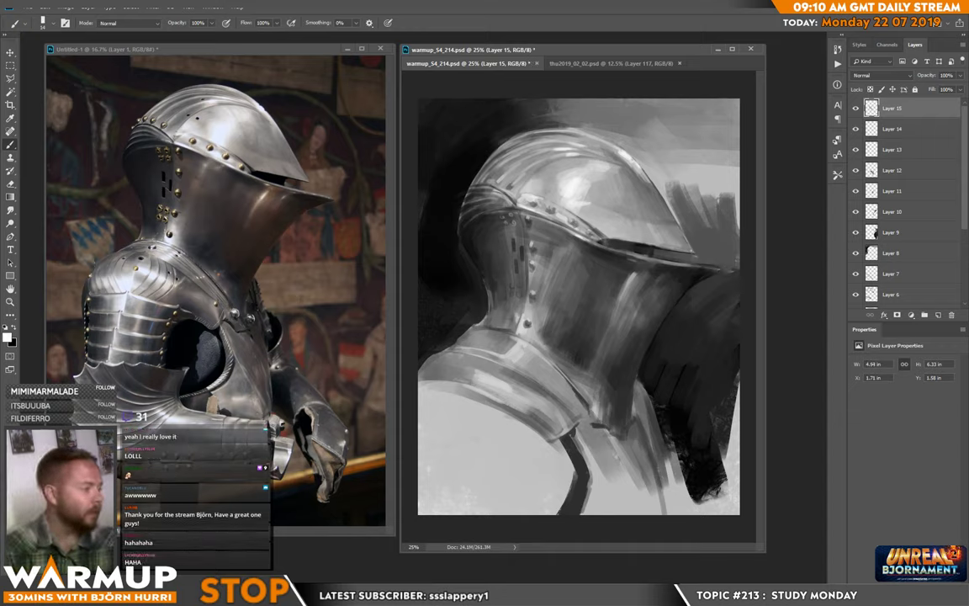
key("ctrl+s")
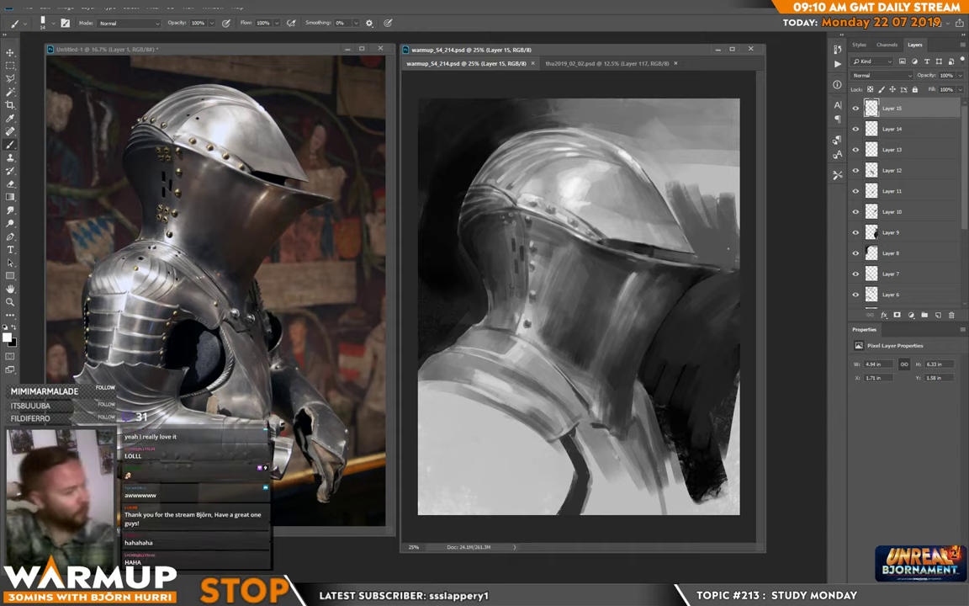
left_click_drag(603, 238, 615, 235)
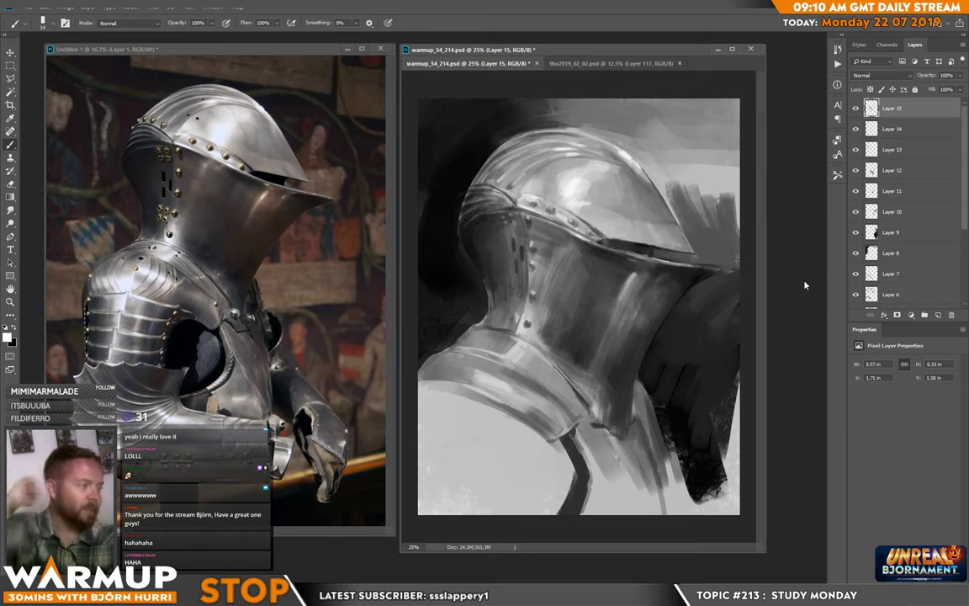
key("ctrl+s")
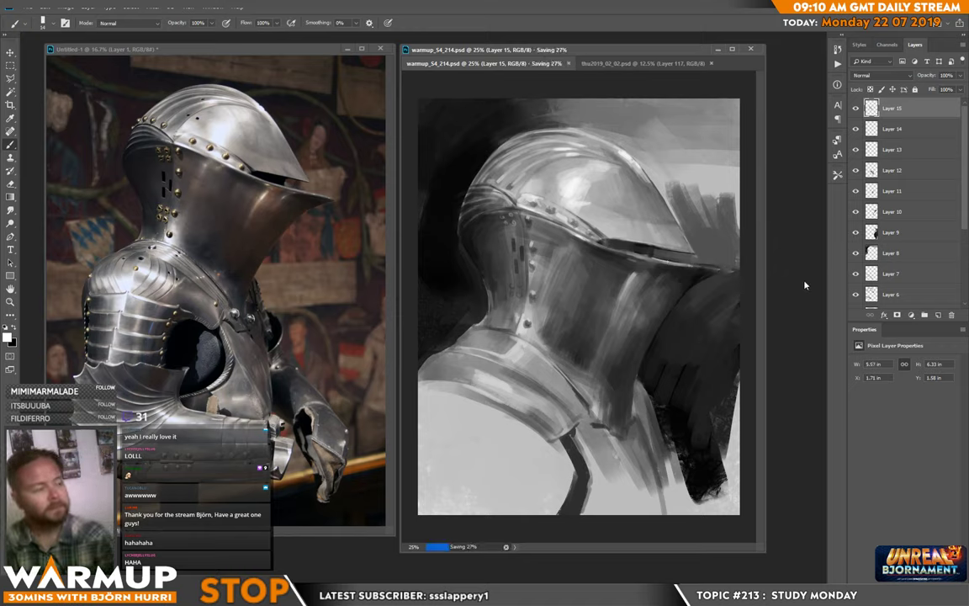